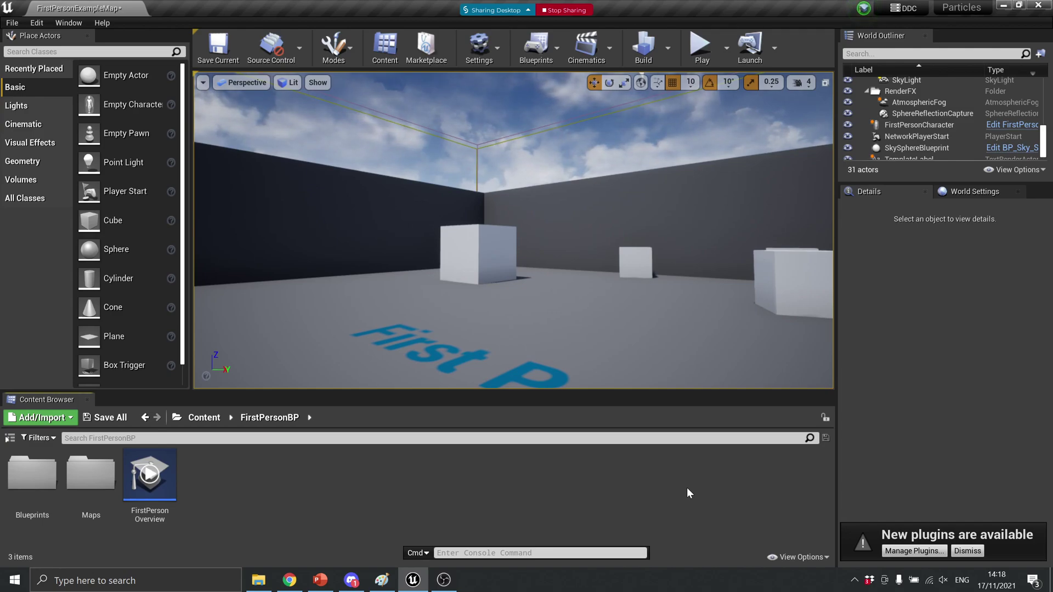
Play the level, fire several projectiles at the wall, then stop the session
{"action": "left_click", "coordinate": [700, 47]}
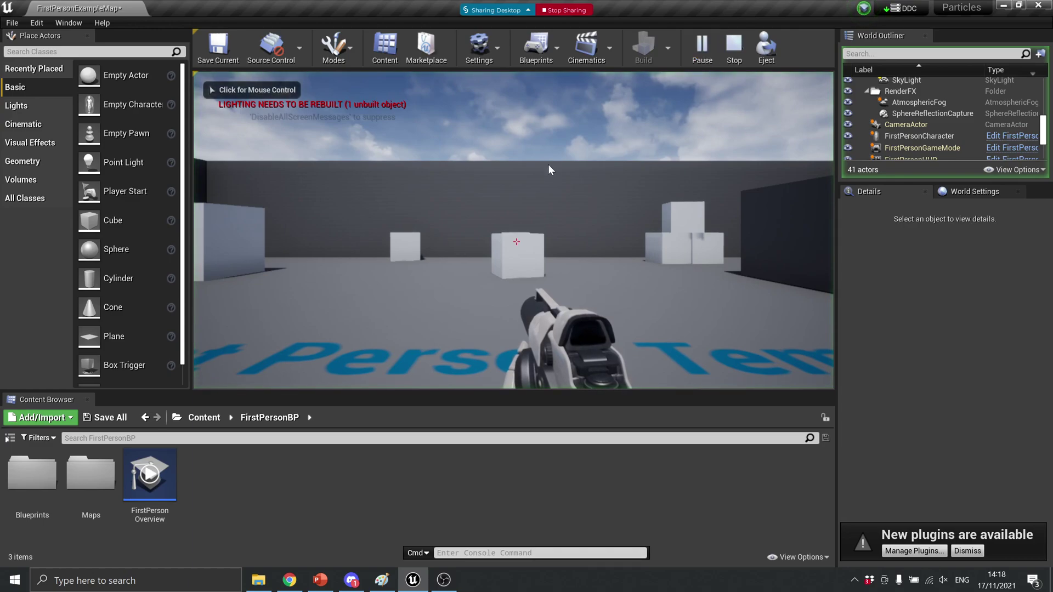
{"action": "left_click", "coordinate": [550, 170]}
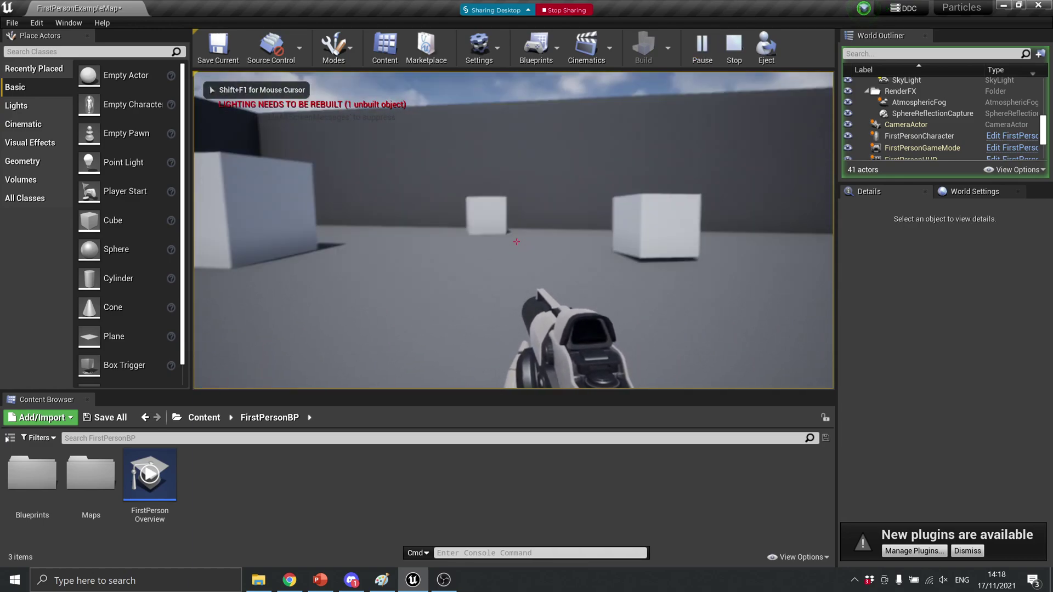
{"action": "left_click", "coordinate": [516, 242]}
{"action": "left_click", "coordinate": [516, 242]}
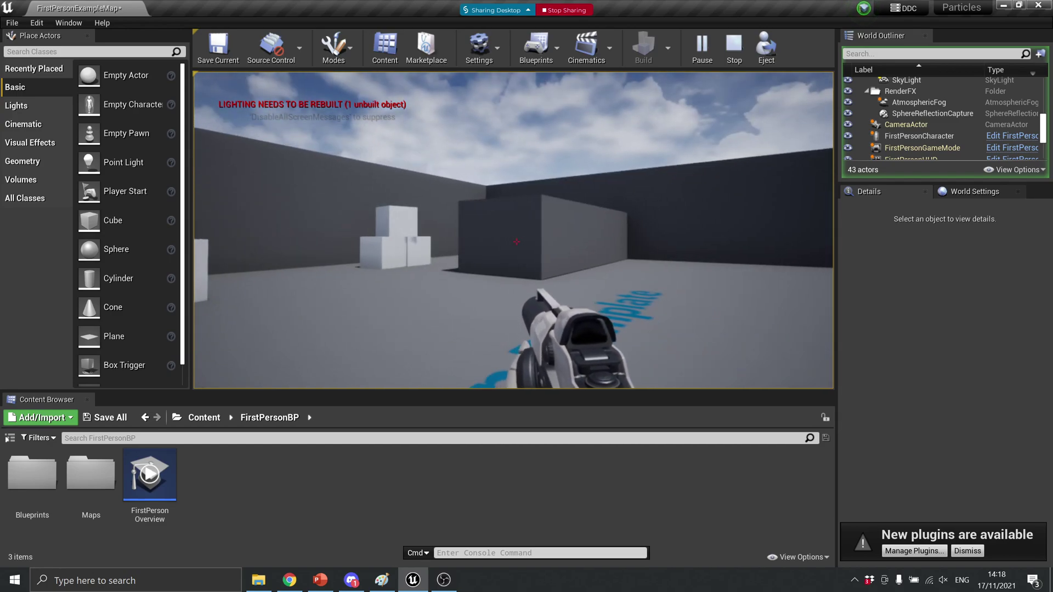
{"action": "key", "text": "w"}
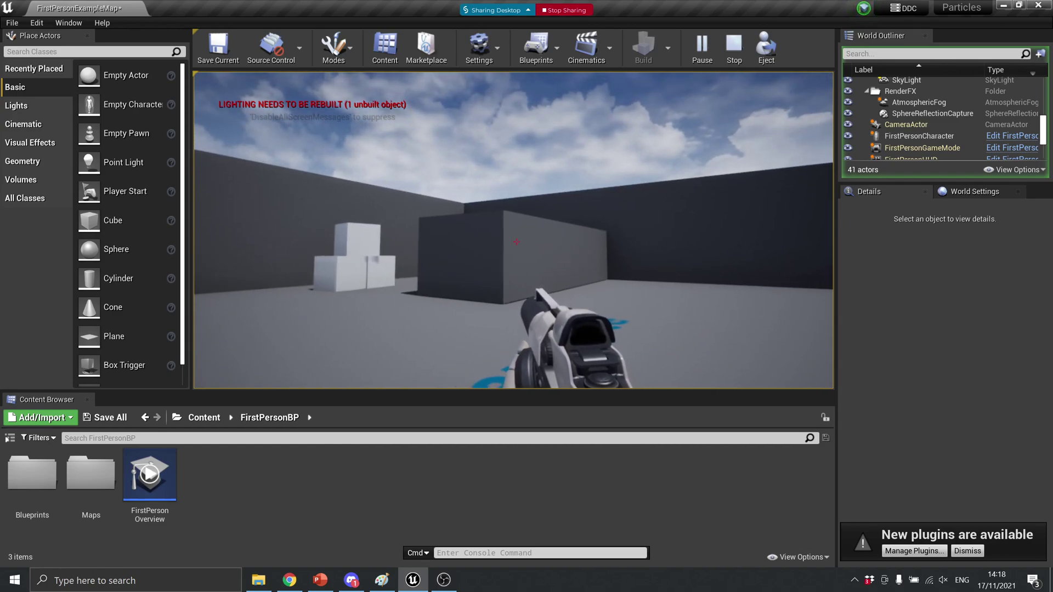
{"action": "left_click", "coordinate": [516, 242]}
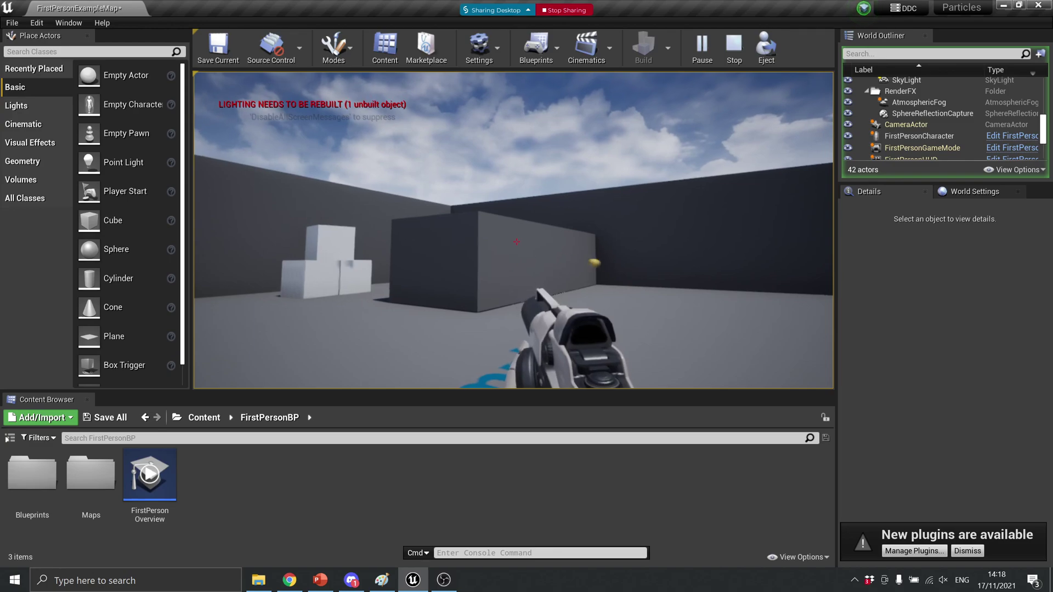
{"action": "key", "text": "Escape"}
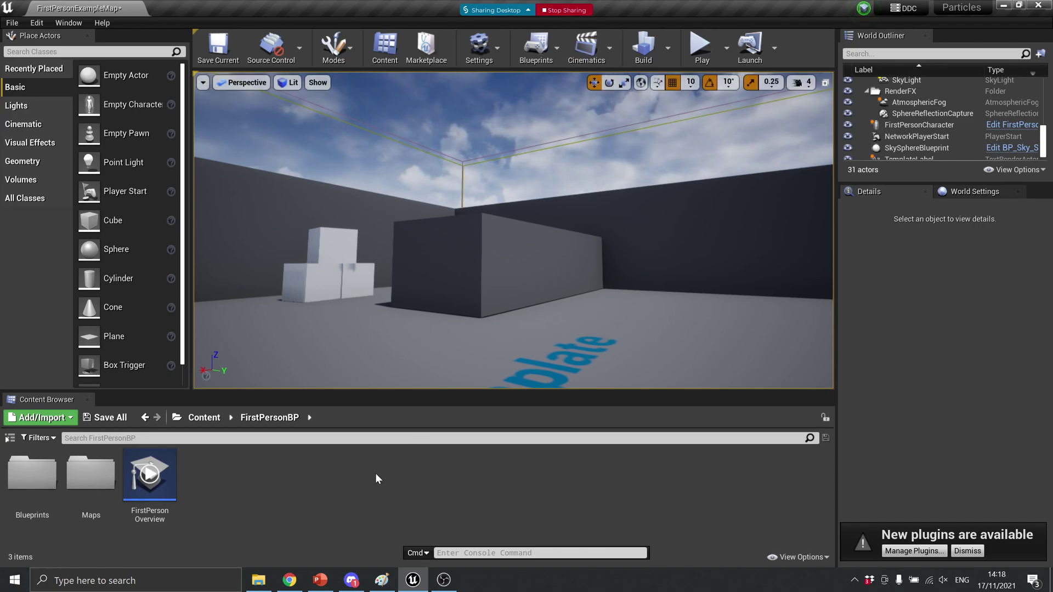
Create a new Particle System asset named Bullet in the Content Browser
{"action": "right_click", "coordinate": [322, 489]}
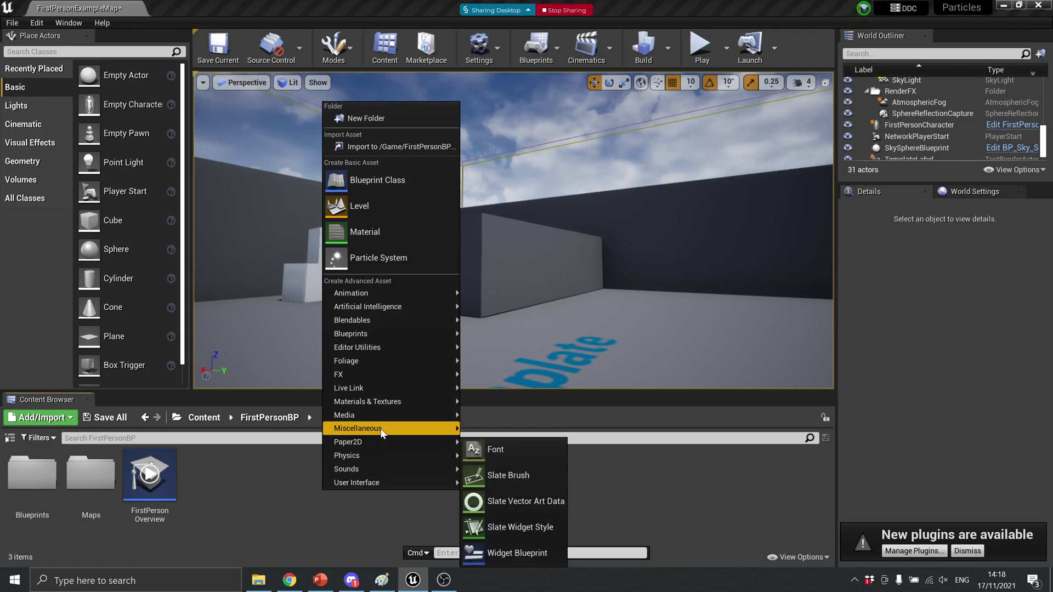
{"action": "mouse_move", "coordinate": [426, 374]}
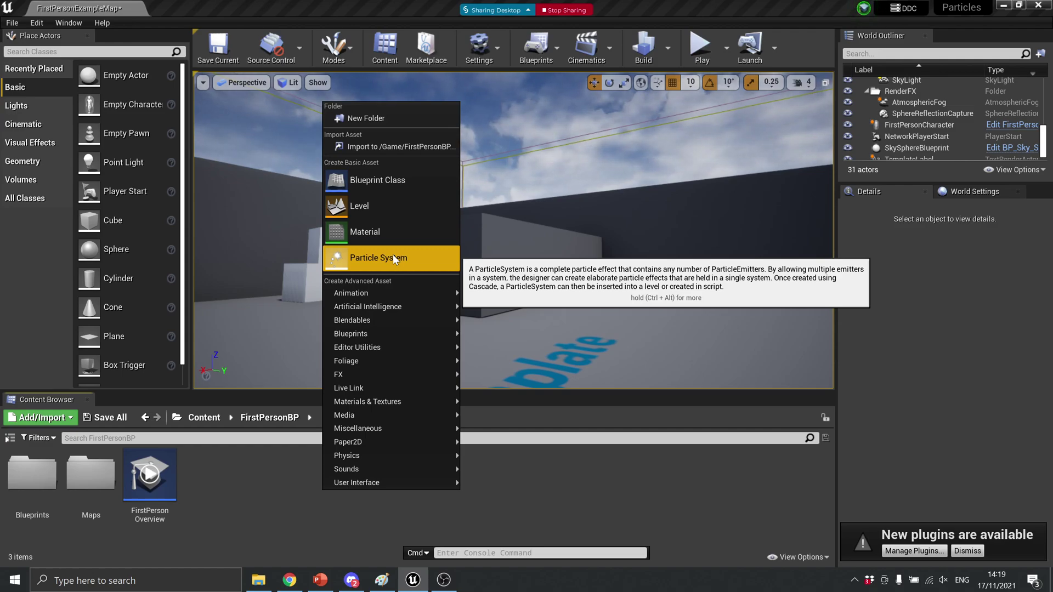
{"action": "left_click", "coordinate": [393, 255]}
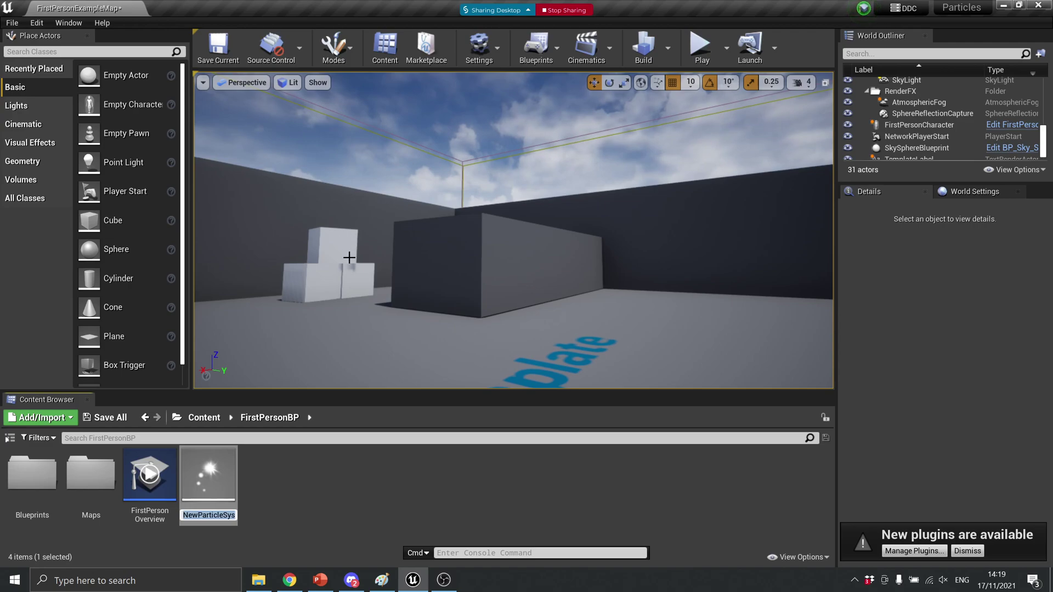
{"action": "type", "text": "Bullet"}
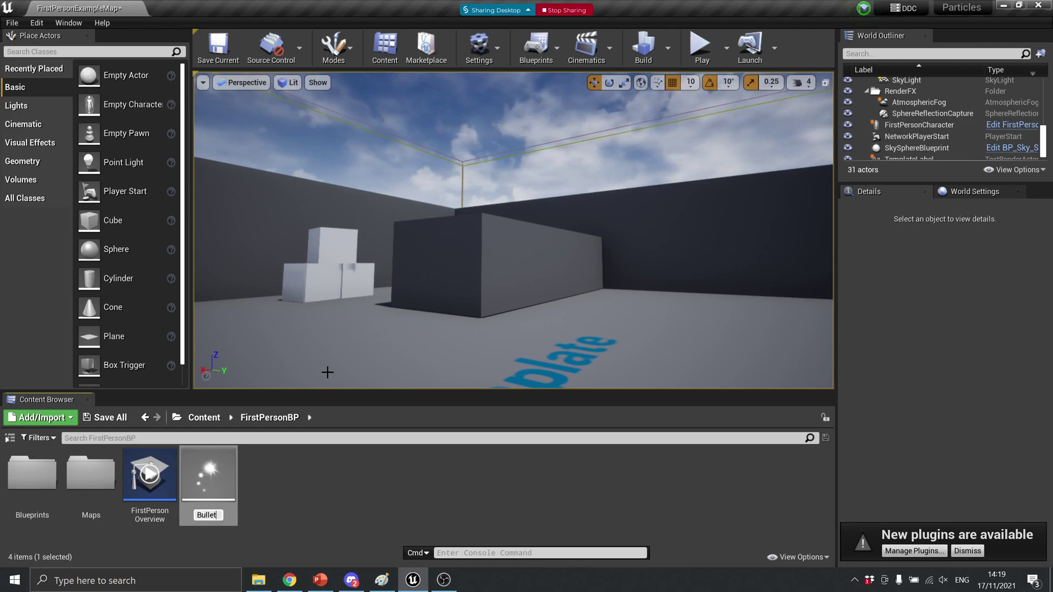
{"action": "key", "text": "Return"}
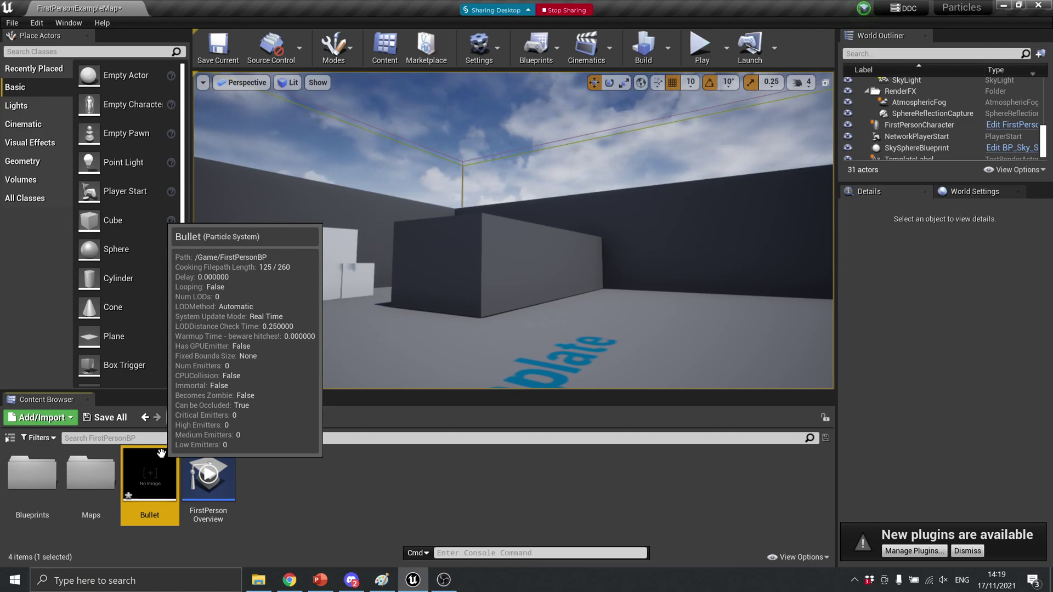
Open Bullet in Cascade, dock it beside the level tab, and view the emitter's Required settings
{"action": "double_click", "coordinate": [151, 478]}
{"action": "left_click_drag", "start_coordinate": [61, 8], "coordinate": [169, 3]}
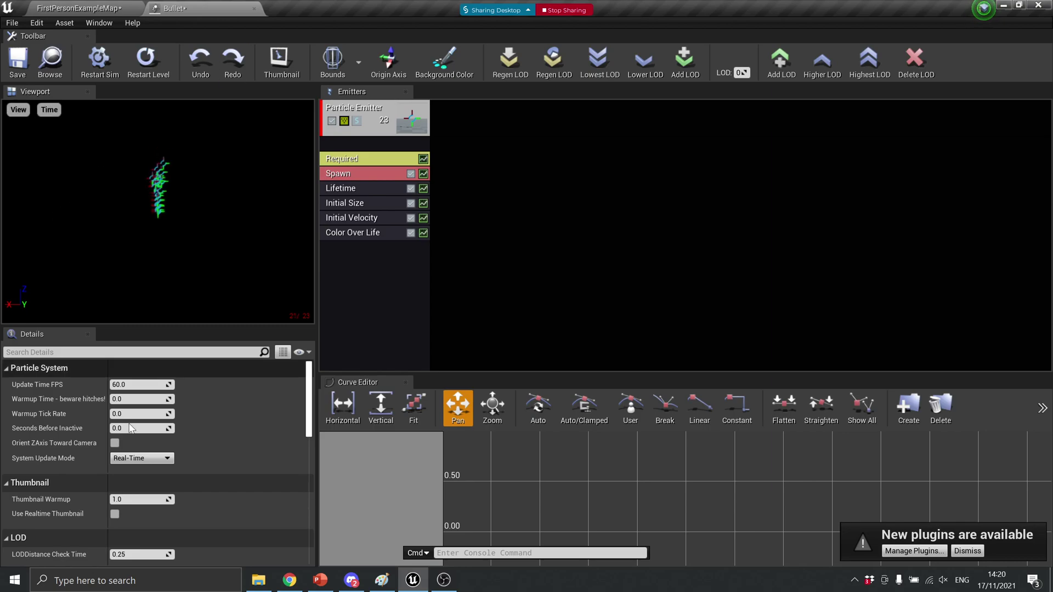
{"action": "scroll", "coordinate": [57, 414], "scroll_direction": "down", "scroll_amount": 4}
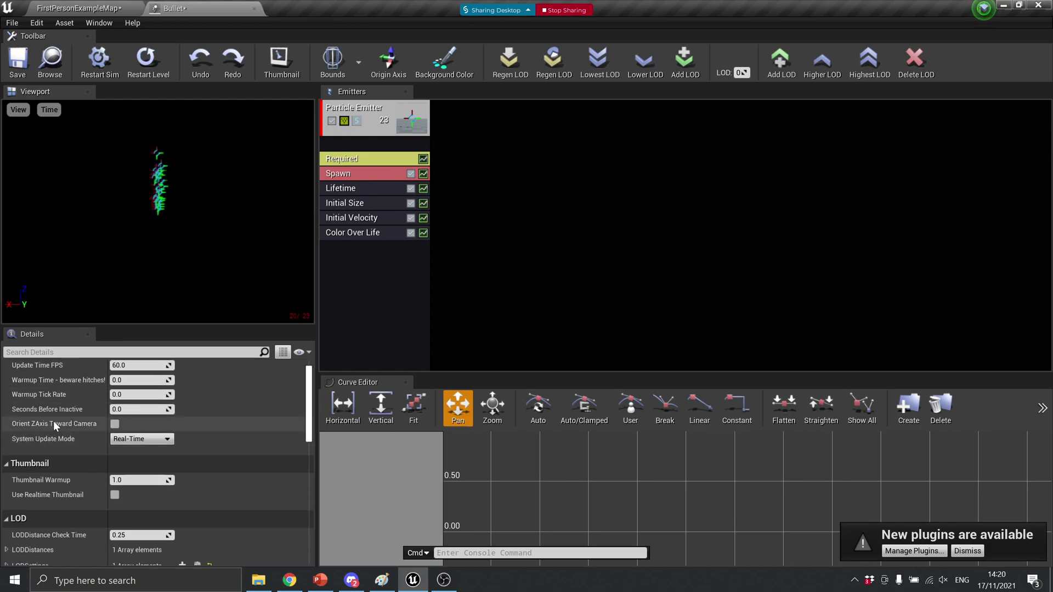
{"action": "left_click", "coordinate": [373, 116]}
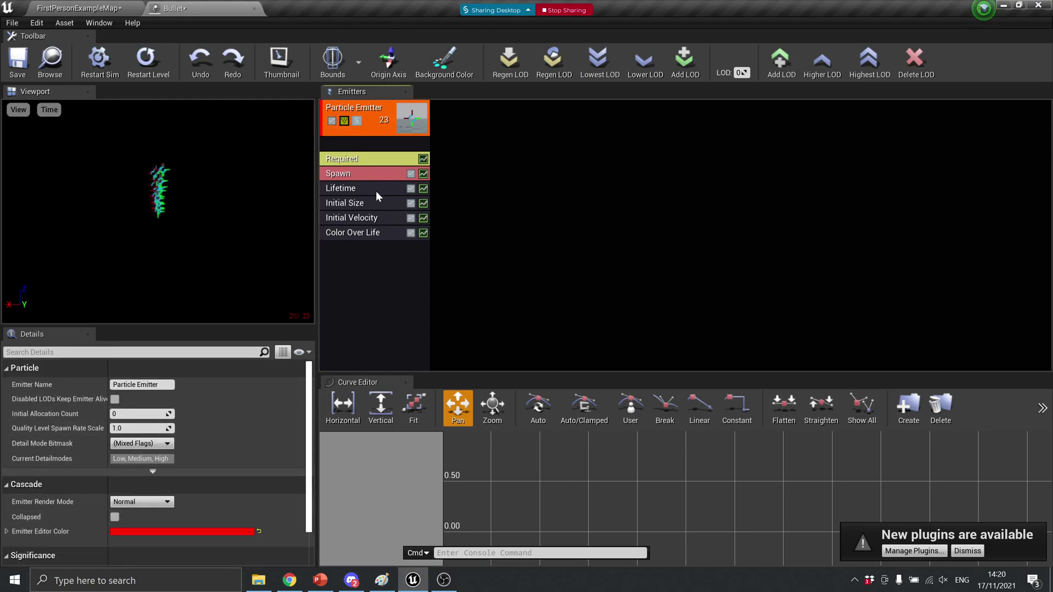
{"action": "left_click", "coordinate": [396, 157]}
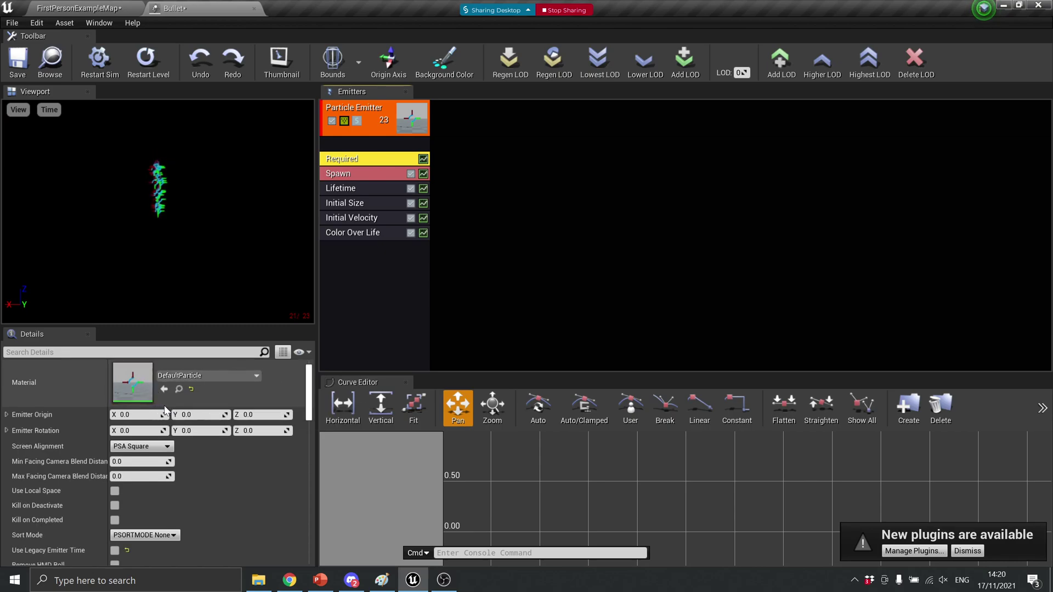
Inspect the Spawn, Lifetime, Initial Velocity and Color Over Life module settings
{"action": "scroll", "coordinate": [164, 419], "scroll_direction": "down", "scroll_amount": 5}
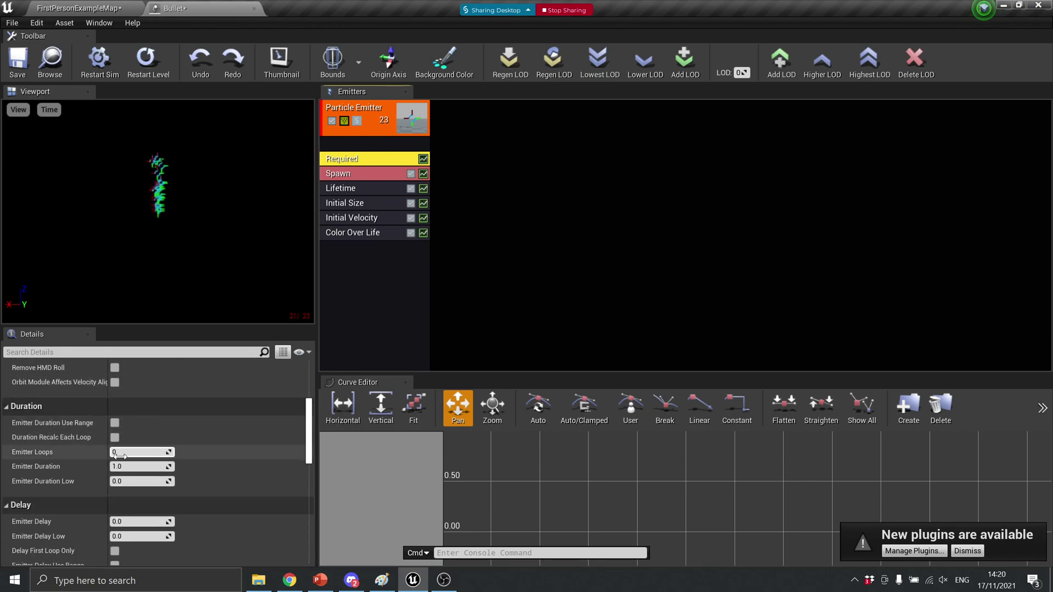
{"action": "scroll", "coordinate": [143, 472], "scroll_direction": "down", "scroll_amount": 3}
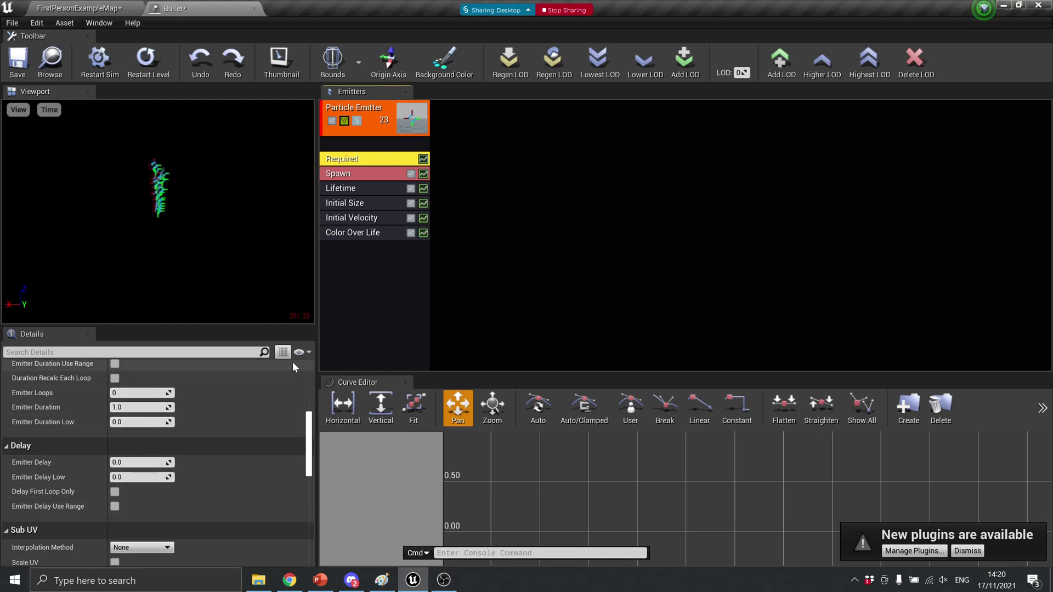
{"action": "left_click", "coordinate": [365, 178]}
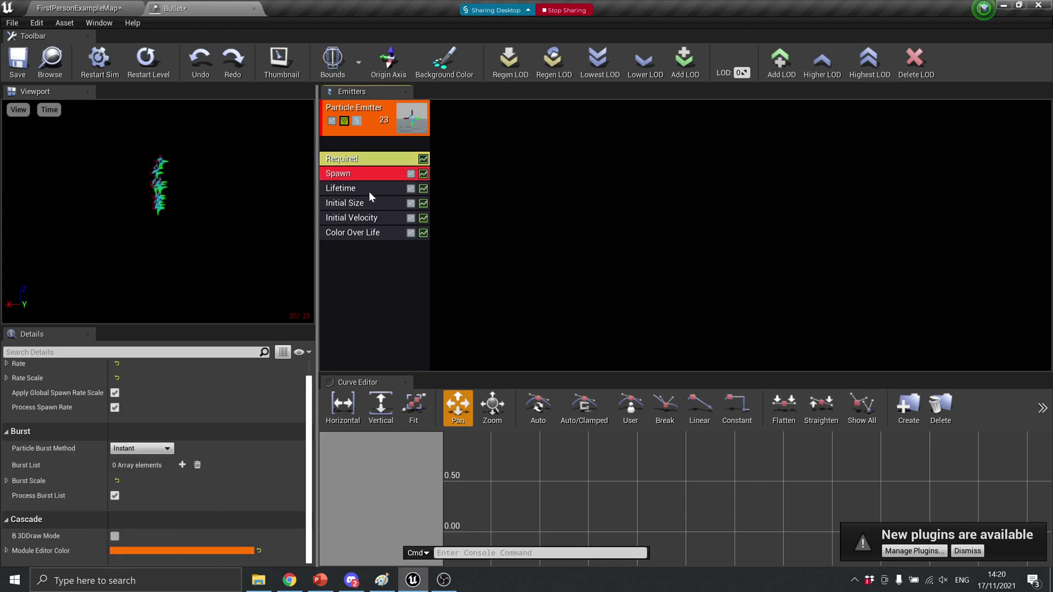
{"action": "left_click", "coordinate": [369, 189]}
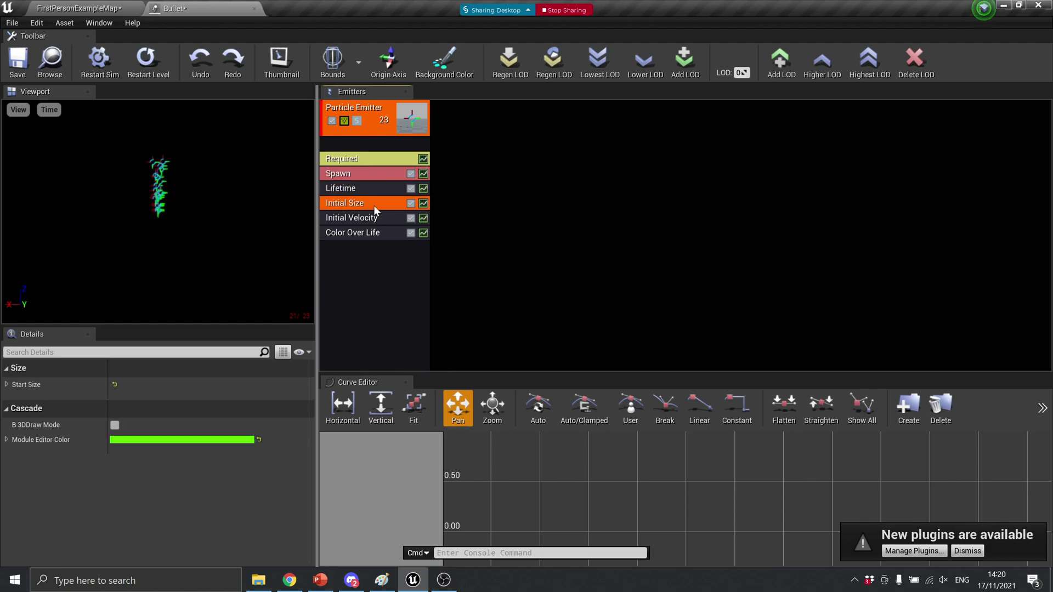
{"action": "left_click", "coordinate": [366, 218]}
{"action": "left_click", "coordinate": [364, 234]}
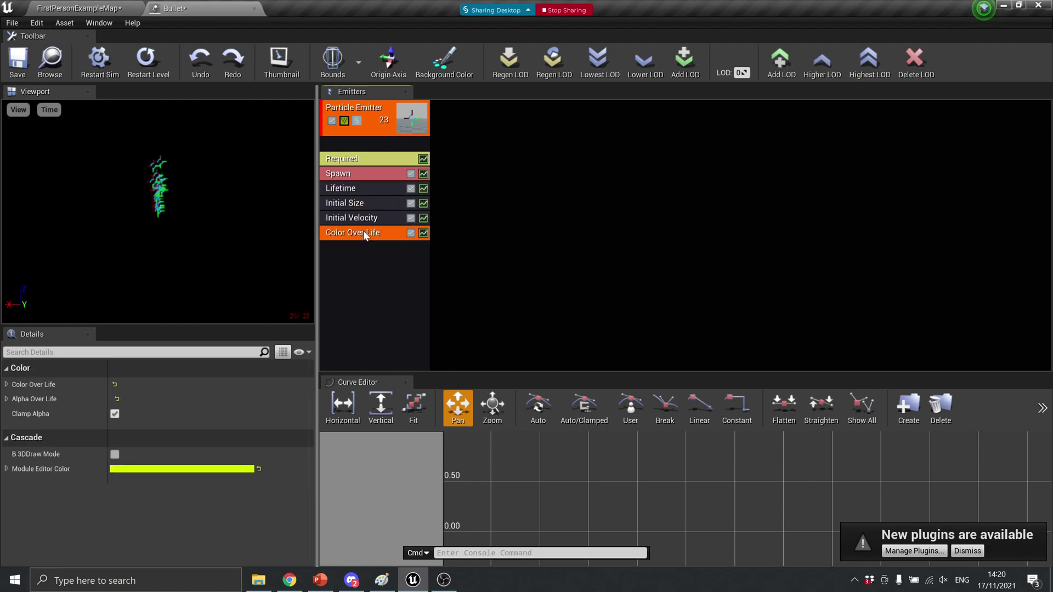
{"action": "right_click", "coordinate": [351, 273]}
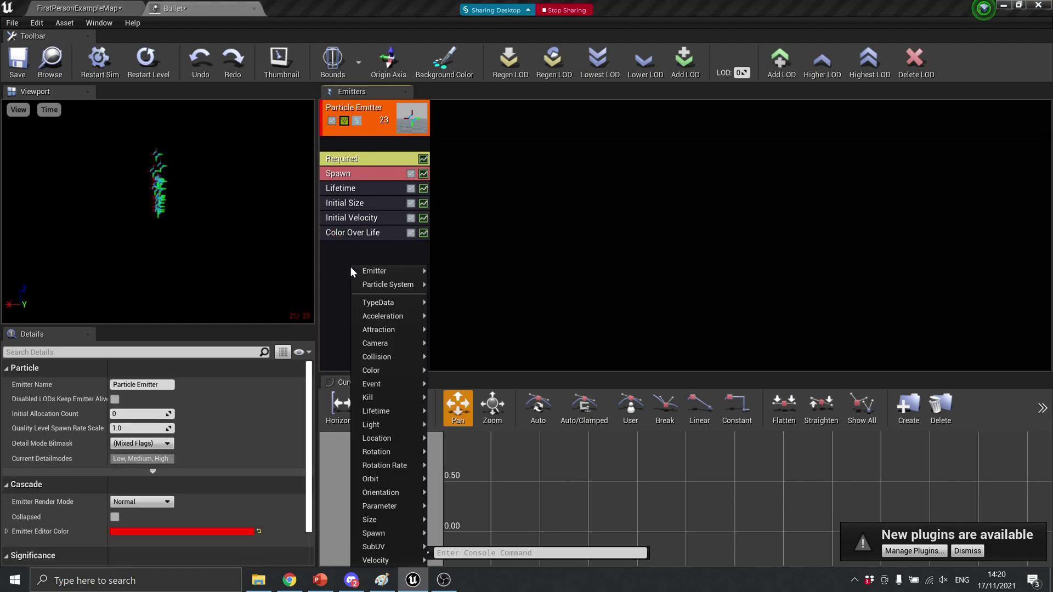
{"action": "mouse_move", "coordinate": [382, 402]}
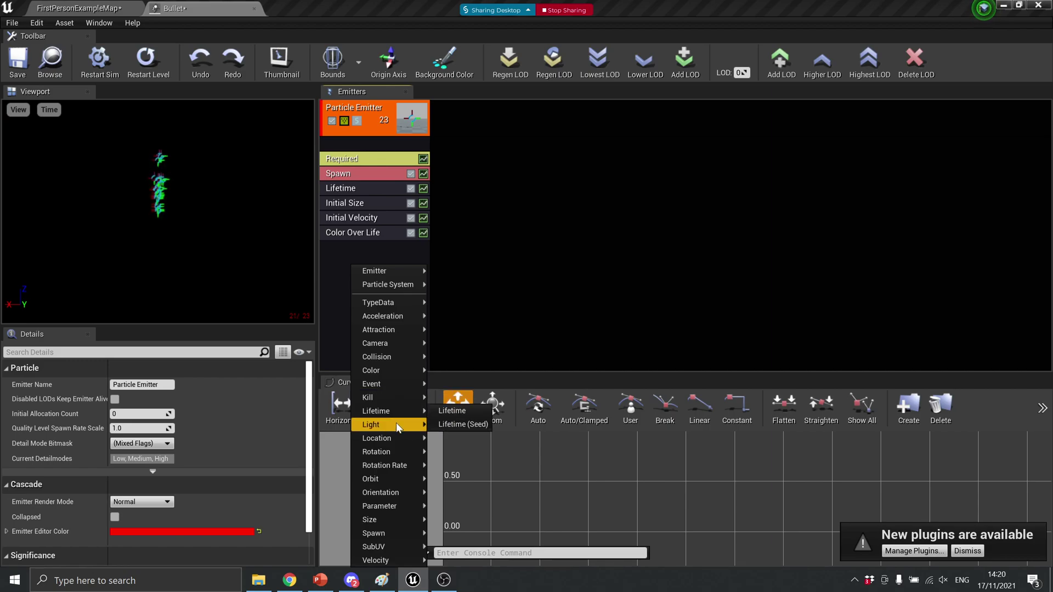
{"action": "mouse_move", "coordinate": [400, 451]}
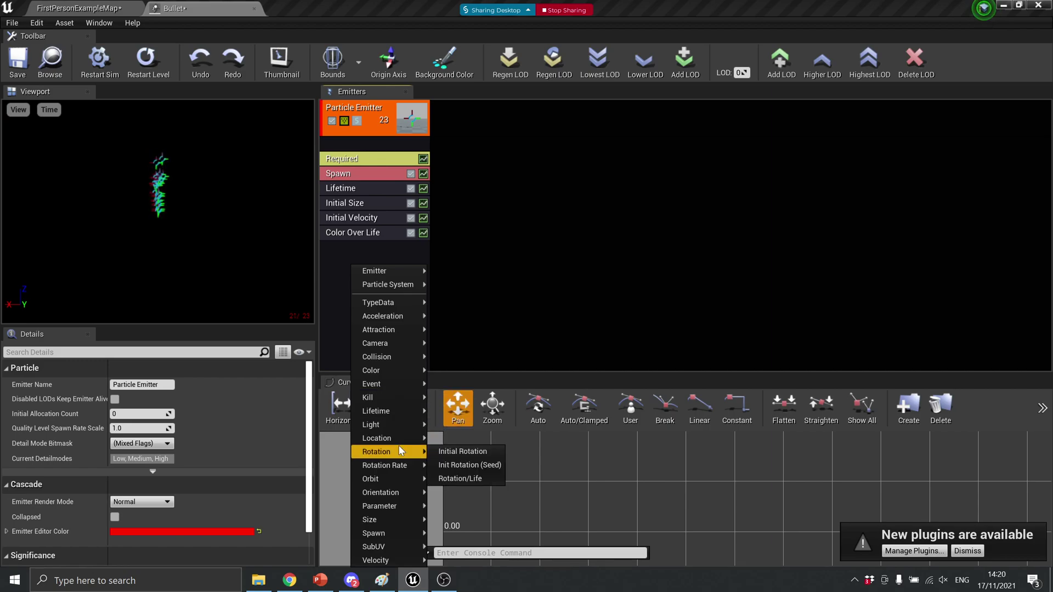
{"action": "mouse_move", "coordinate": [403, 423]}
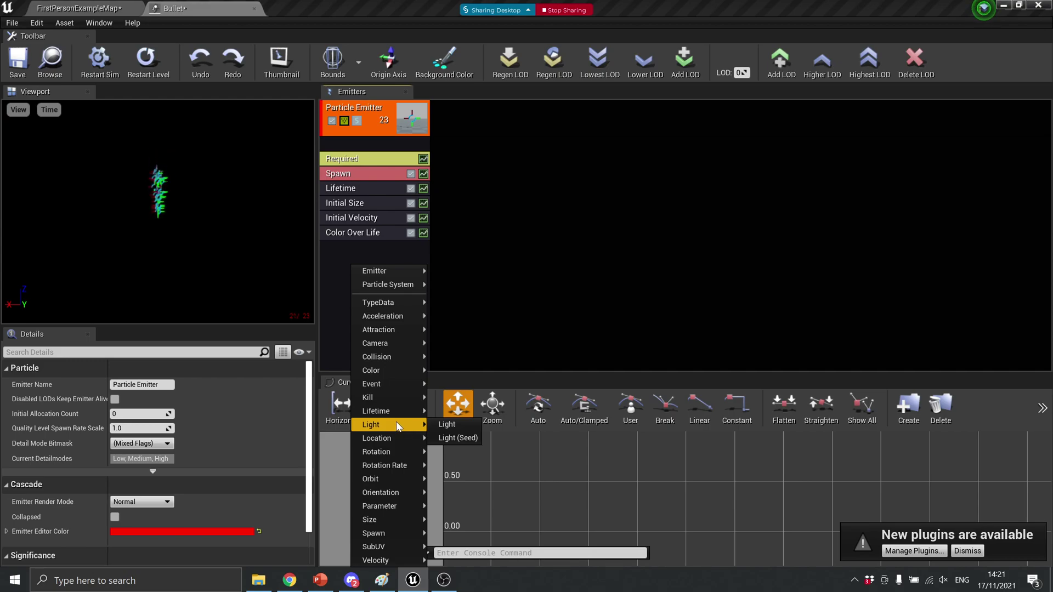
{"action": "left_click", "coordinate": [328, 291]}
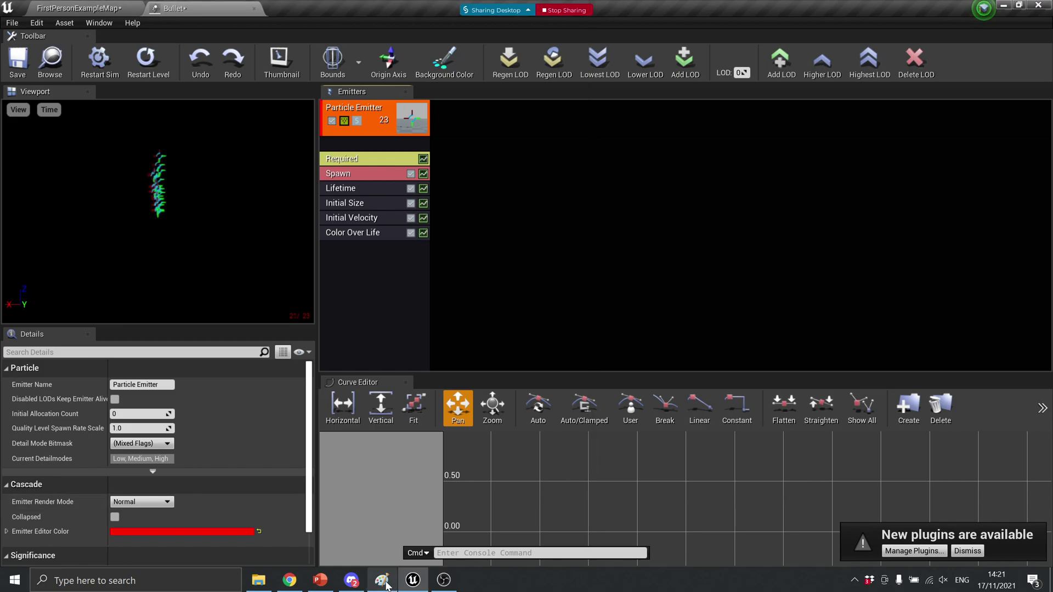
Launch Paint from the Windows search
{"action": "left_click", "coordinate": [137, 581]}
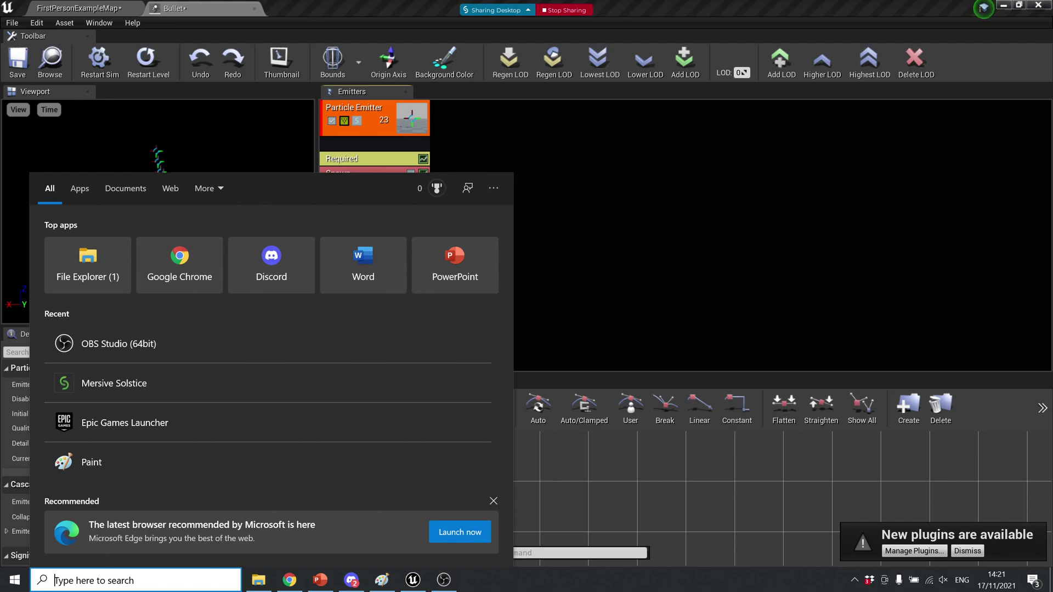
{"action": "type", "text": "paint"}
{"action": "key", "text": "Return"}
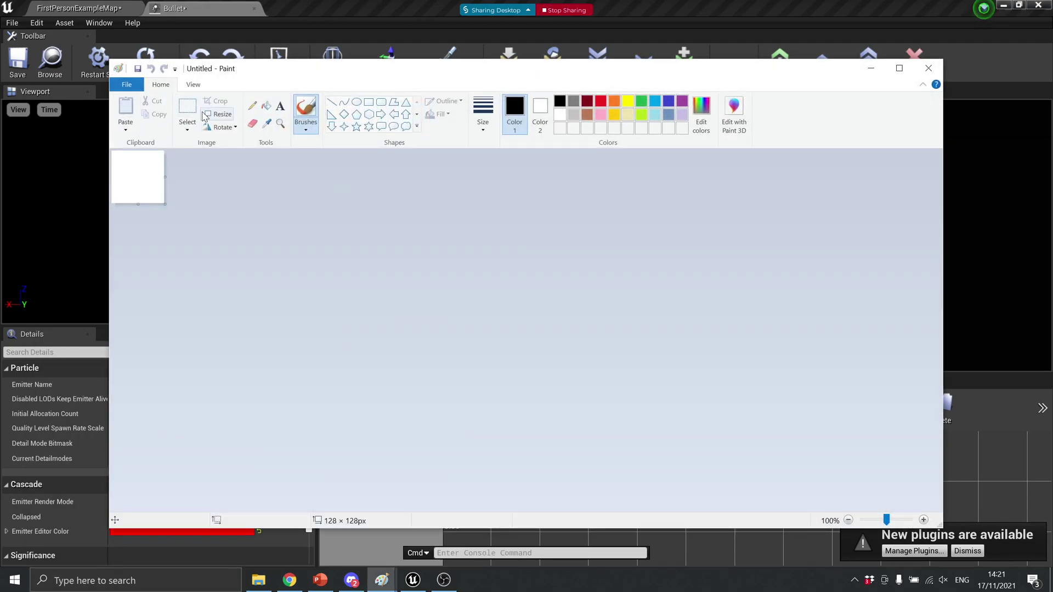
Resize the blank canvas in pixels to 512 × 512
{"action": "left_click", "coordinate": [208, 114]}
{"action": "left_click", "coordinate": [242, 191]}
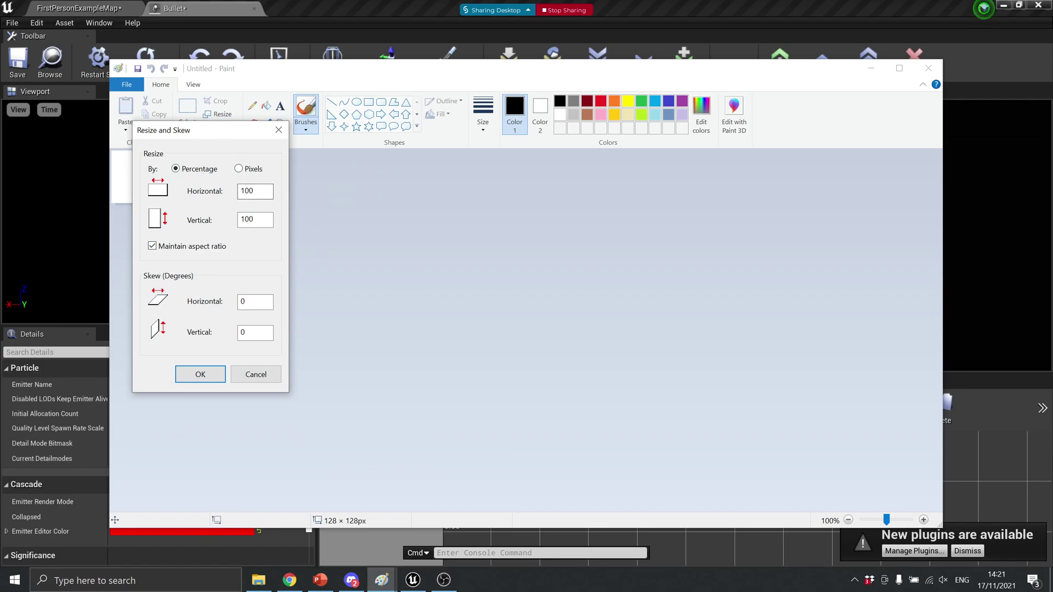
{"action": "left_click", "coordinate": [252, 168]}
{"action": "double_click", "coordinate": [242, 191]}
{"action": "type", "text": "512"}
{"action": "left_click", "coordinate": [195, 374]}
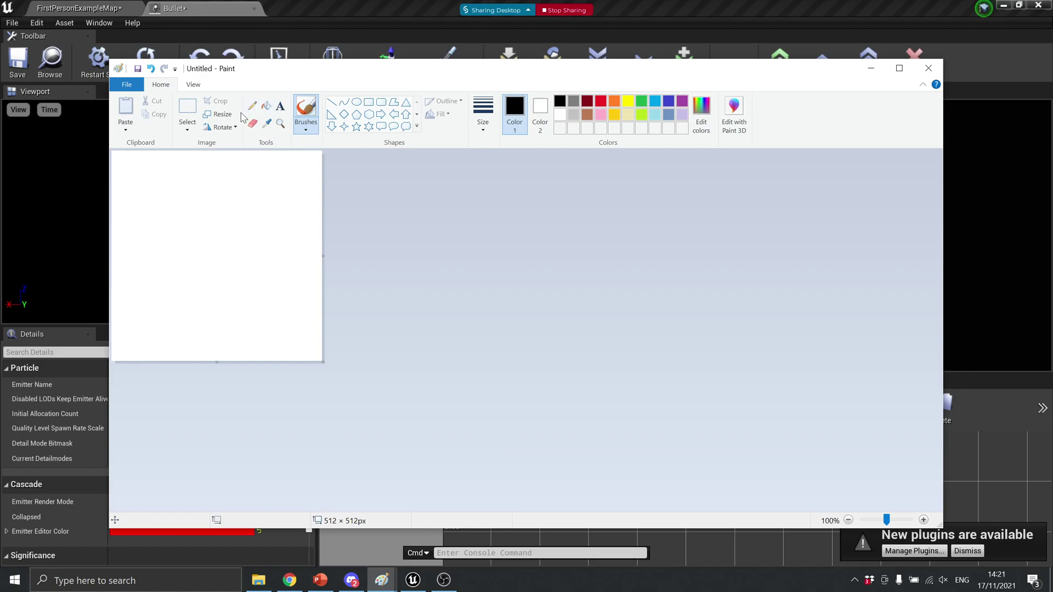
Flood-fill the blank canvas with black using the Fill tool
{"action": "left_click", "coordinate": [267, 108]}
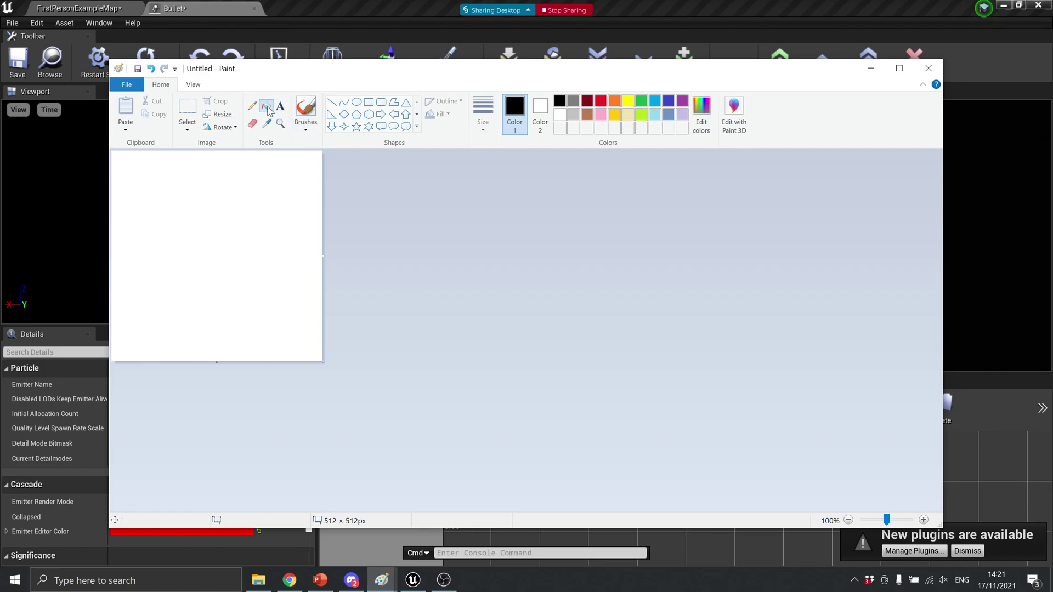
{"action": "left_click", "coordinate": [225, 262]}
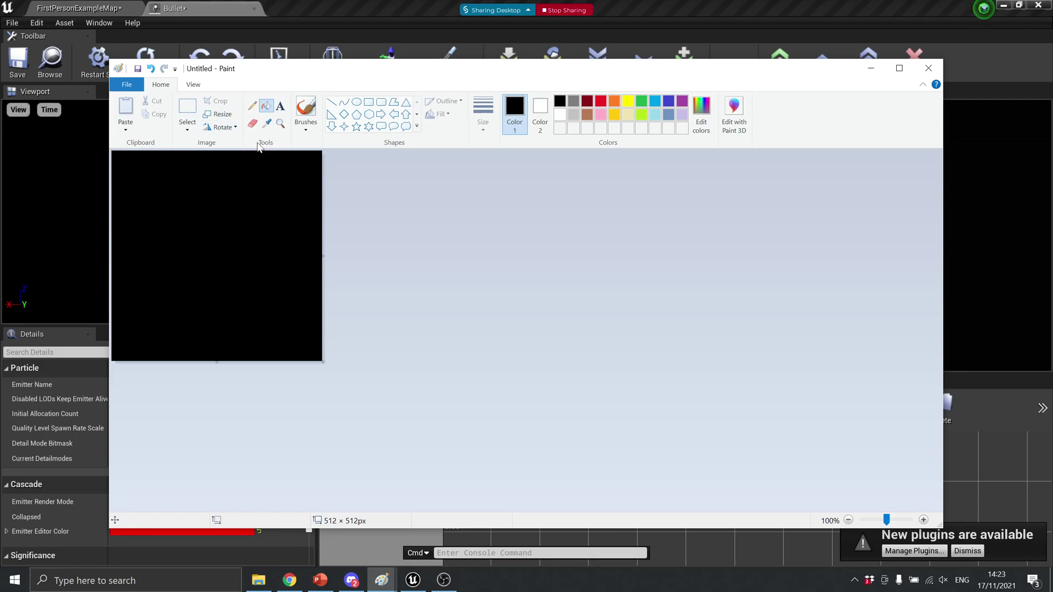
Pick a brush type, then choose the Polygon shape with an outline style
{"action": "left_click", "coordinate": [305, 110]}
{"action": "left_click", "coordinate": [306, 127]}
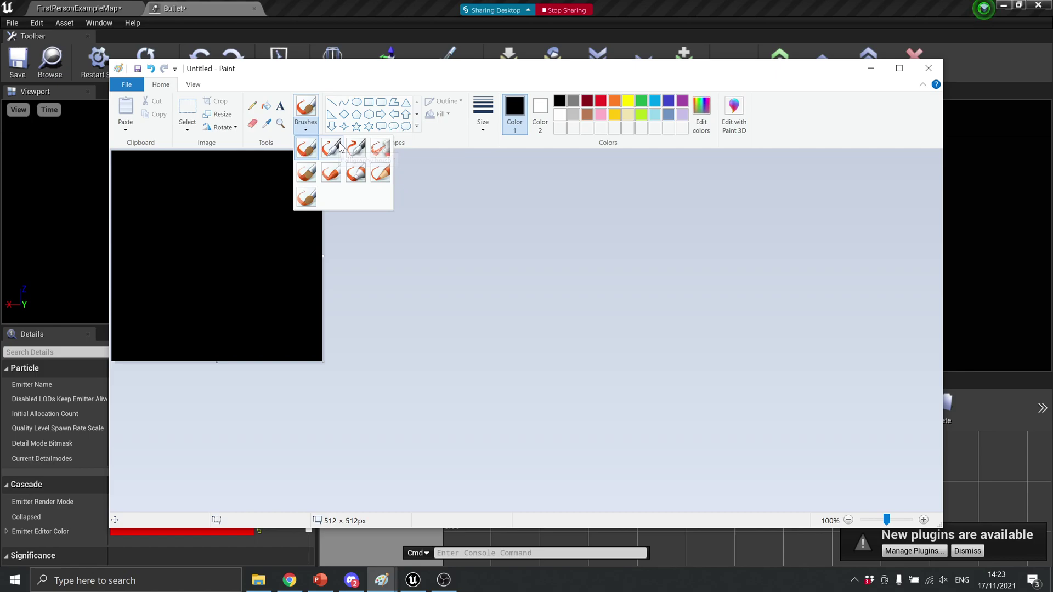
{"action": "left_click", "coordinate": [331, 172]}
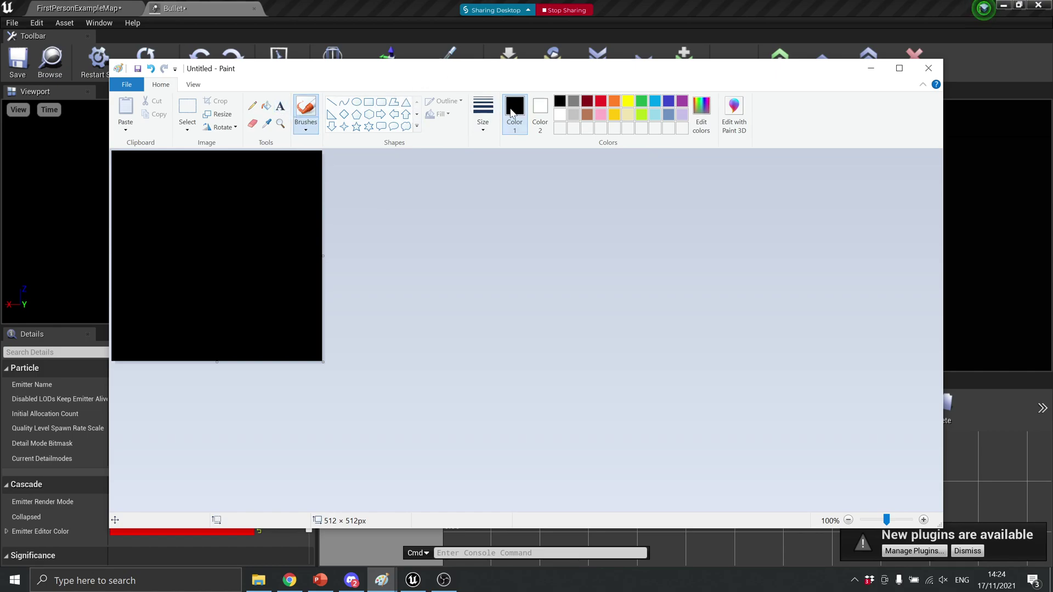
{"action": "left_click", "coordinate": [536, 114]}
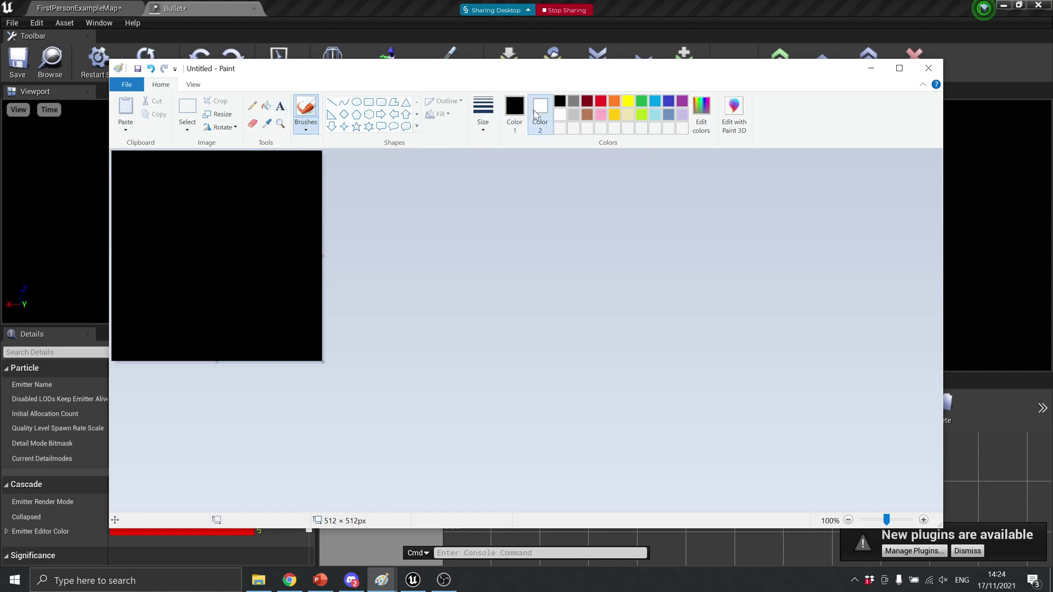
{"action": "left_click", "coordinate": [394, 102]}
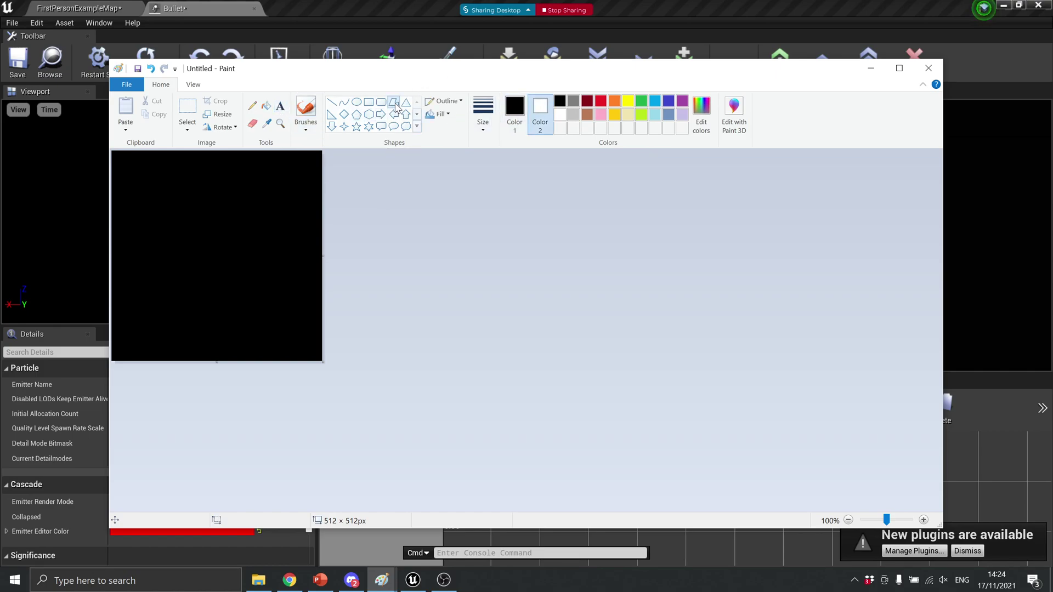
{"action": "left_click", "coordinate": [441, 102]}
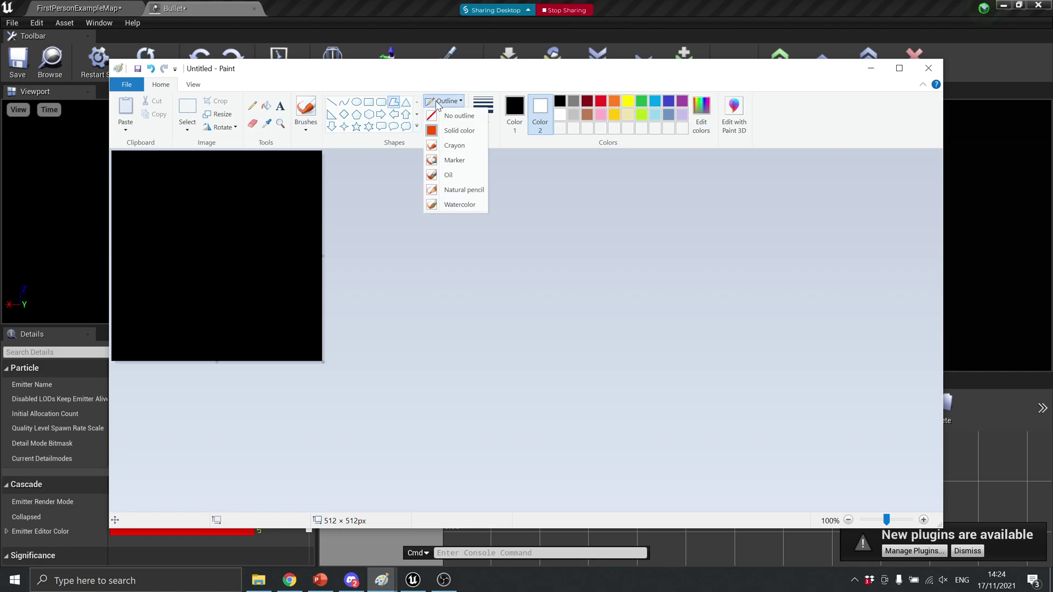
{"action": "left_click", "coordinate": [460, 175]}
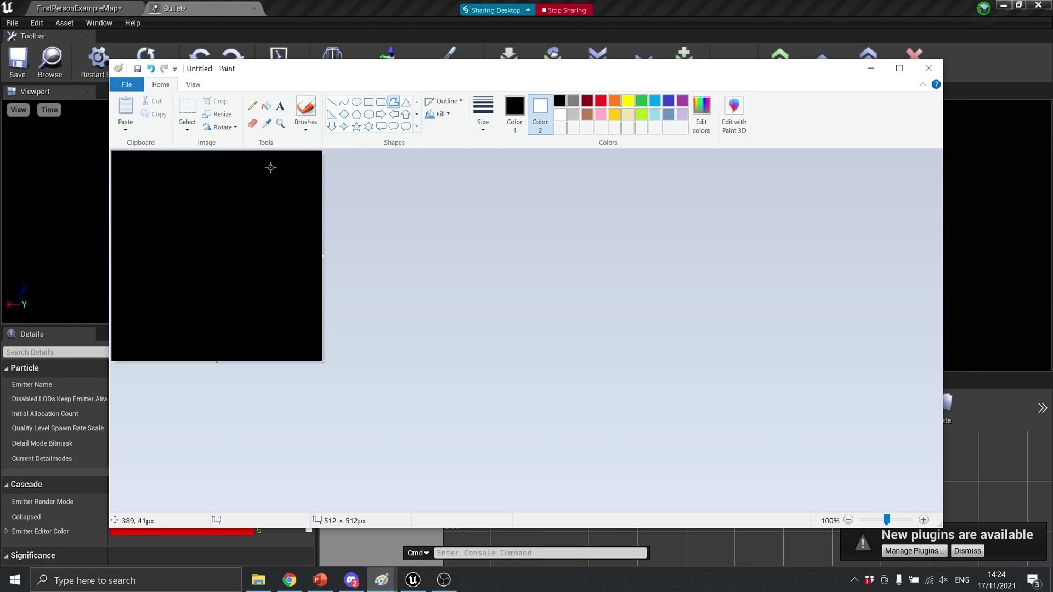
Draw the polygon's first edges near the canvas top in white
{"action": "left_click_drag", "start_coordinate": [225, 168], "coordinate": [266, 192]}
{"action": "left_click", "coordinate": [518, 114]}
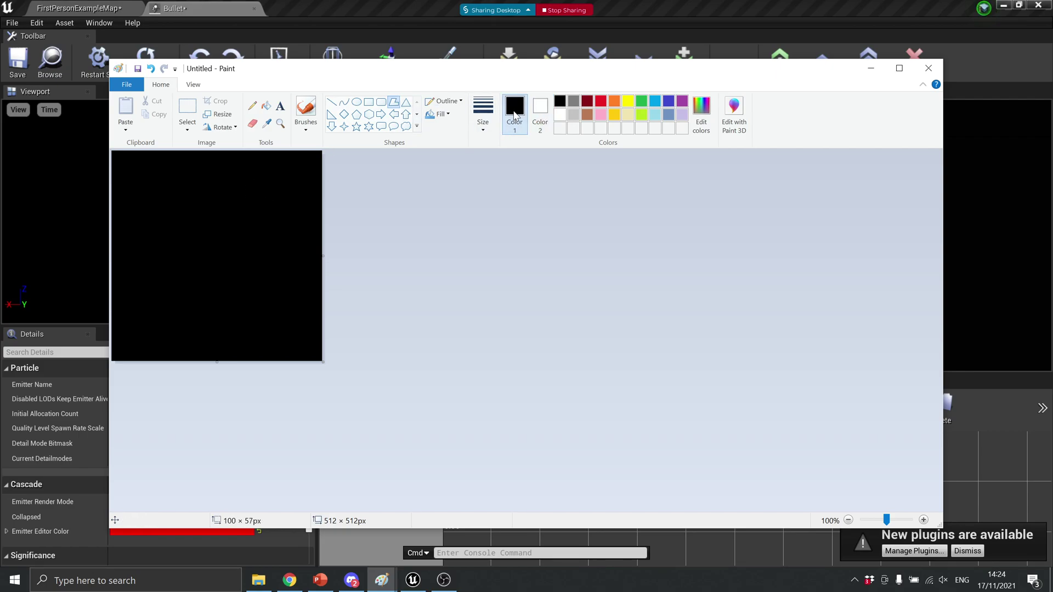
{"action": "right_click", "coordinate": [514, 112]}
{"action": "key", "text": "Escape"}
{"action": "left_click", "coordinate": [560, 114]}
{"action": "left_click", "coordinate": [202, 199]}
{"action": "left_click", "coordinate": [157, 215]}
Add corners around the left, bottom and right, close the polygon, and fill it white
{"action": "left_click", "coordinate": [155, 276]}
{"action": "left_click", "coordinate": [176, 321]}
{"action": "left_click", "coordinate": [223, 338]}
{"action": "left_click", "coordinate": [264, 336]}
{"action": "left_click", "coordinate": [277, 305]}
{"action": "left_click", "coordinate": [293, 292]}
{"action": "left_click", "coordinate": [300, 261]}
{"action": "left_click", "coordinate": [285, 232]}
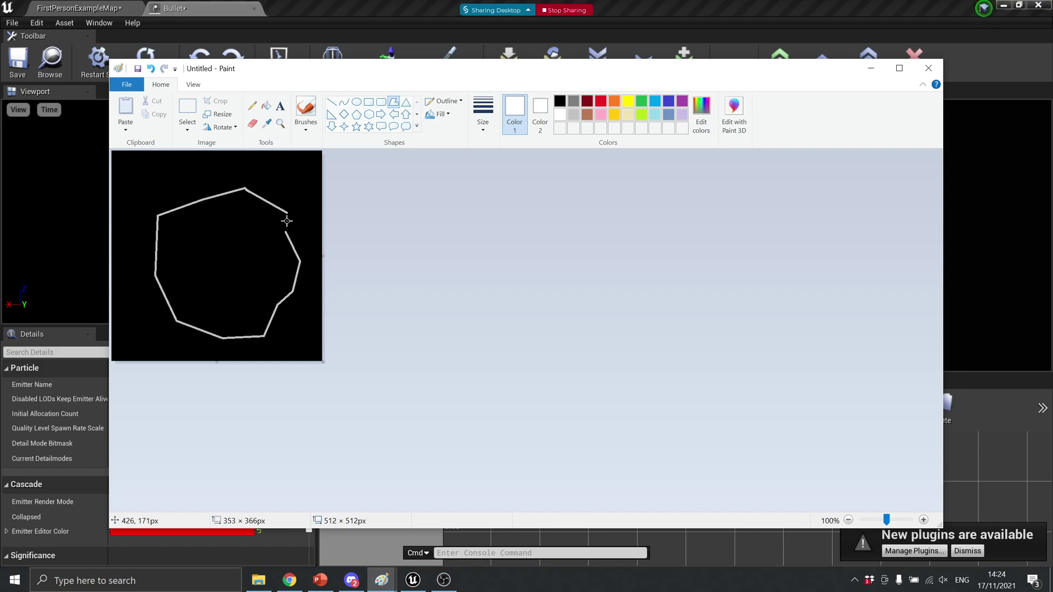
{"action": "left_click", "coordinate": [287, 213]}
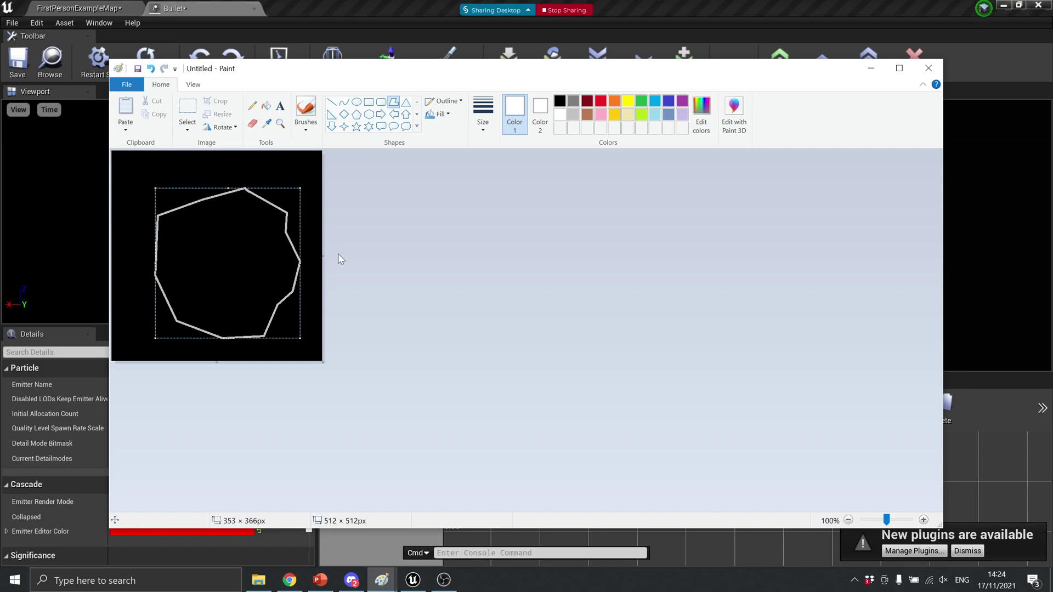
{"action": "left_click", "coordinate": [267, 107]}
{"action": "left_click", "coordinate": [259, 240]}
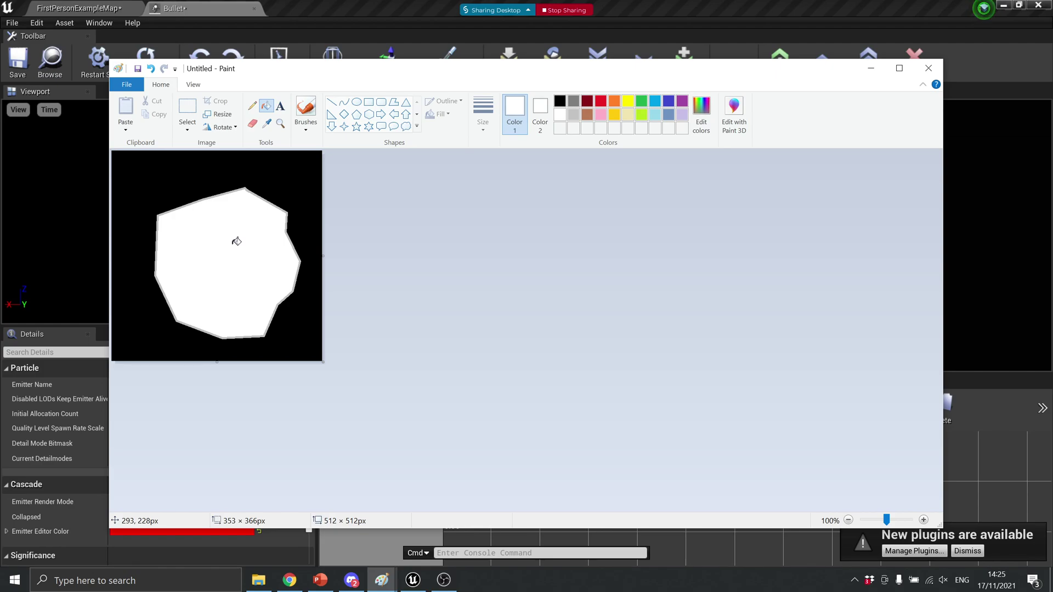
Save the image as Blob.png in the Pictures folder
{"action": "left_click", "coordinate": [138, 68]}
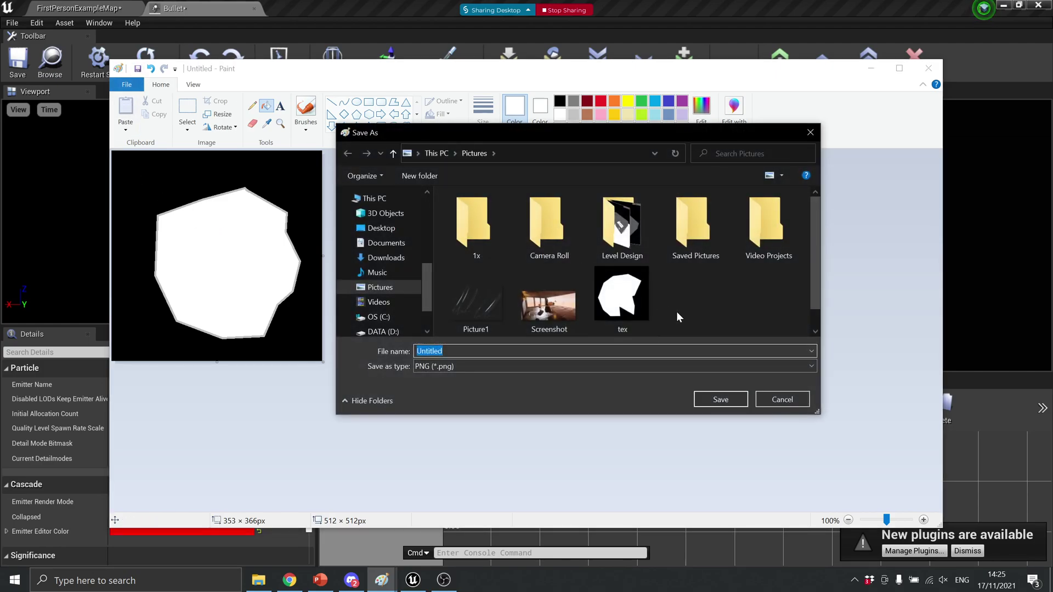
{"action": "type", "text": "Blob"}
{"action": "key", "text": "Return"}
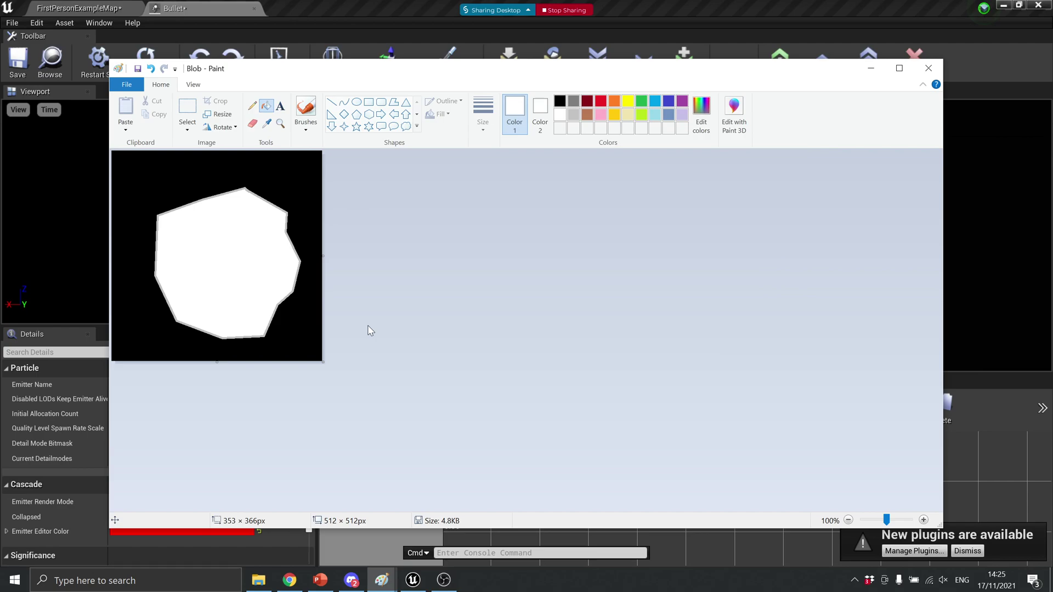
Drag Blob.png from Explorer's Pictures folder into the FirstPersonBP Content Browser
{"action": "left_click", "coordinate": [258, 580]}
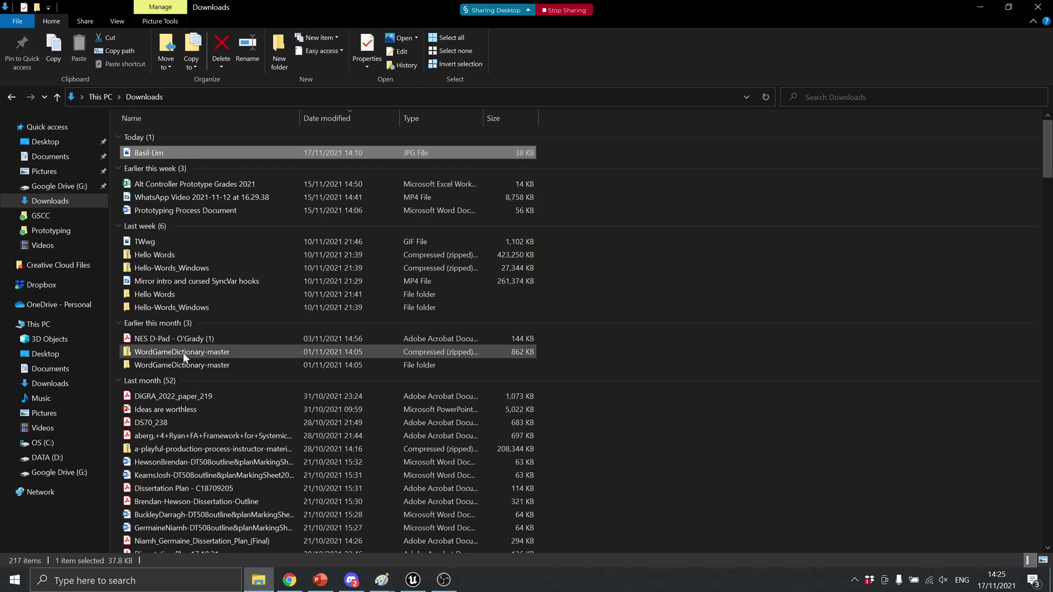
{"action": "left_click", "coordinate": [49, 170]}
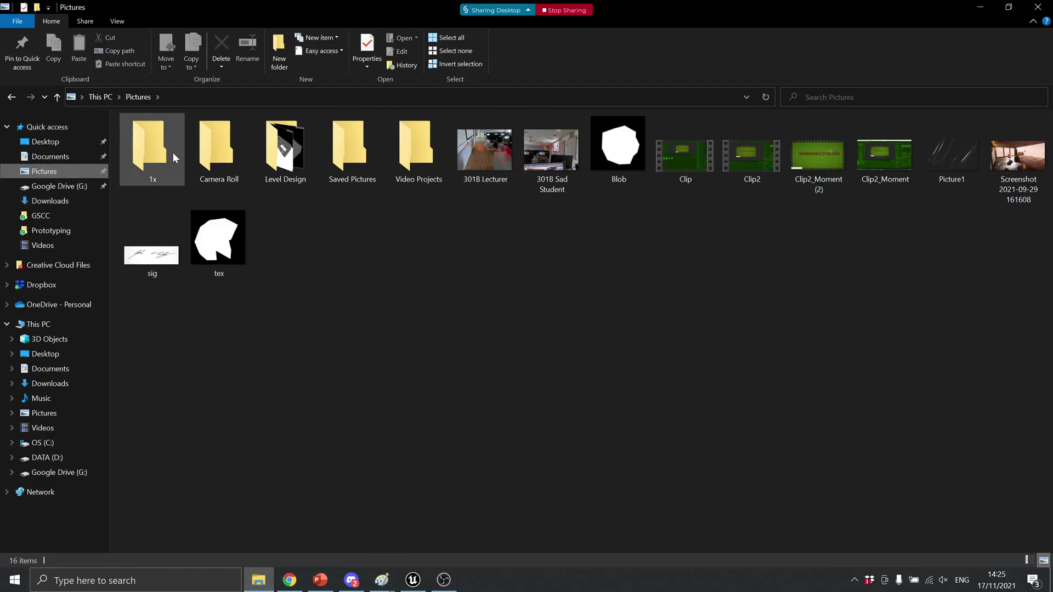
{"action": "left_click_drag", "start_coordinate": [629, 154], "coordinate": [329, 493]}
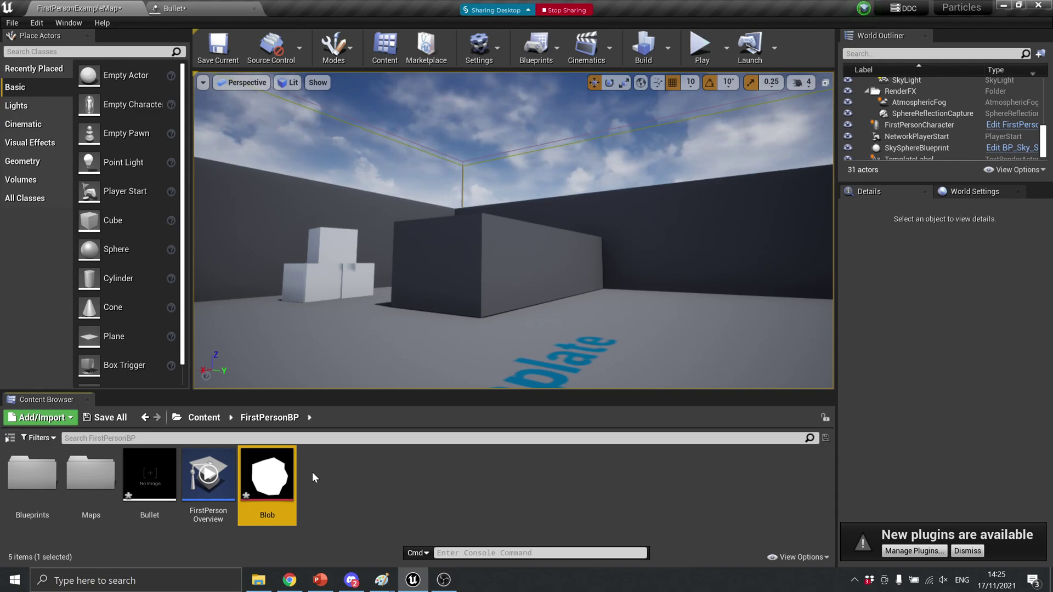
Make a material from the Blob texture and name it with the _Bullet suffix
{"action": "right_click", "coordinate": [258, 484]}
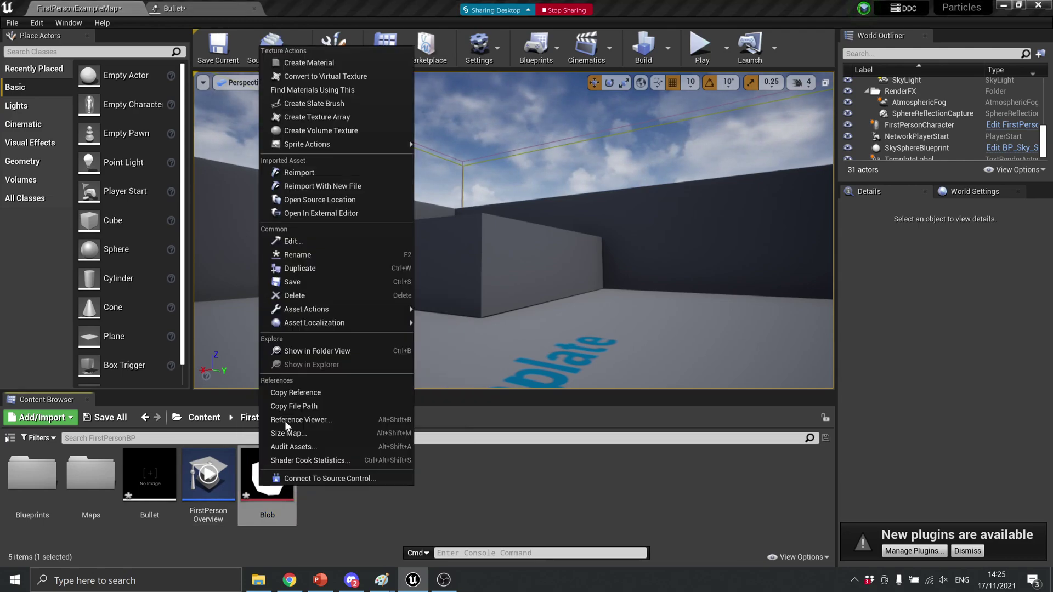
{"action": "left_click", "coordinate": [346, 67]}
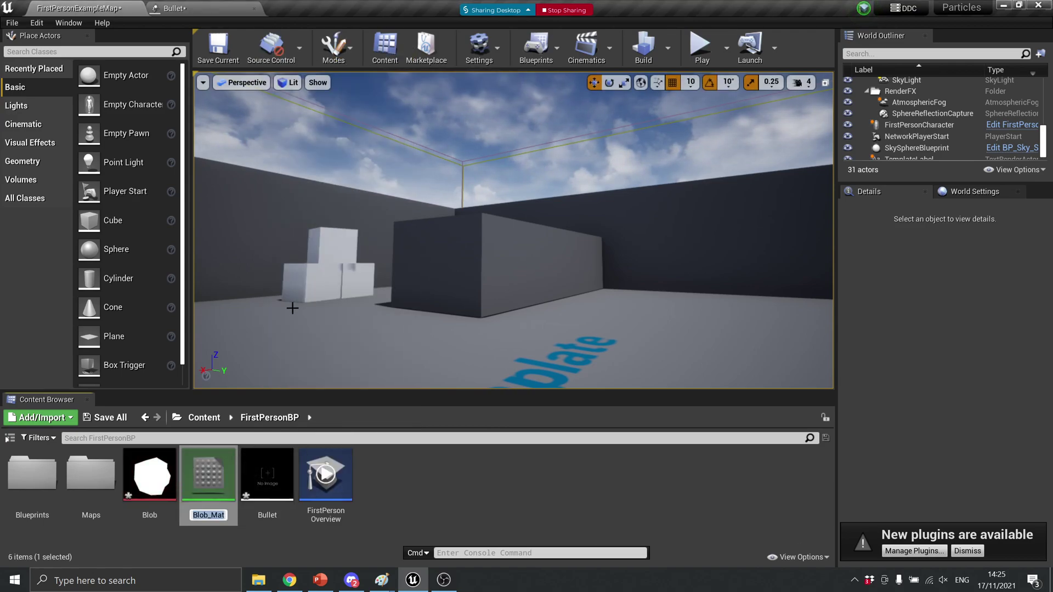
{"action": "key", "text": "BackSpace"}
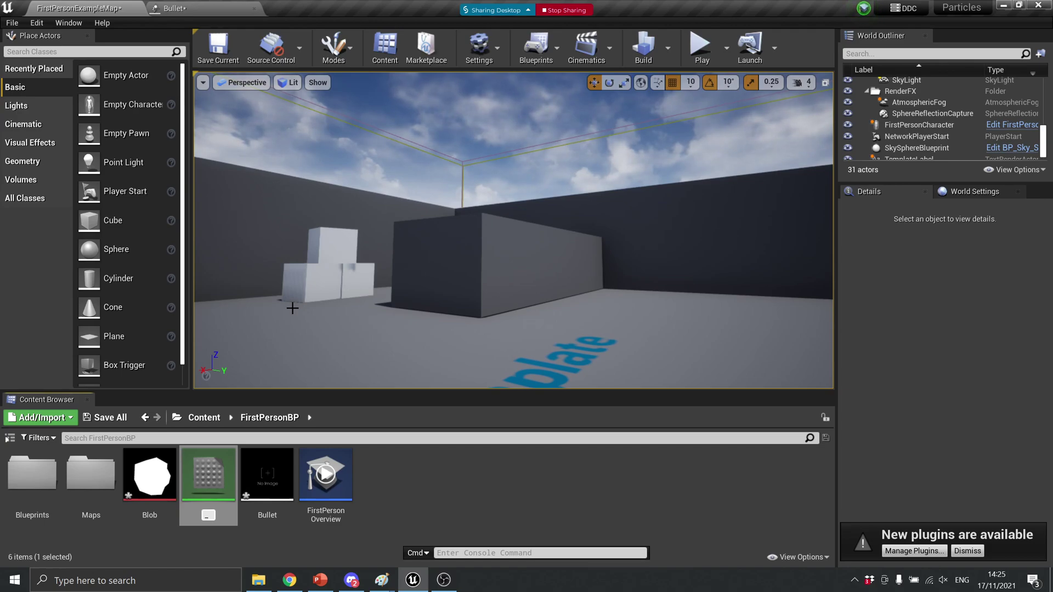
{"action": "type", "text": "_Bullet"}
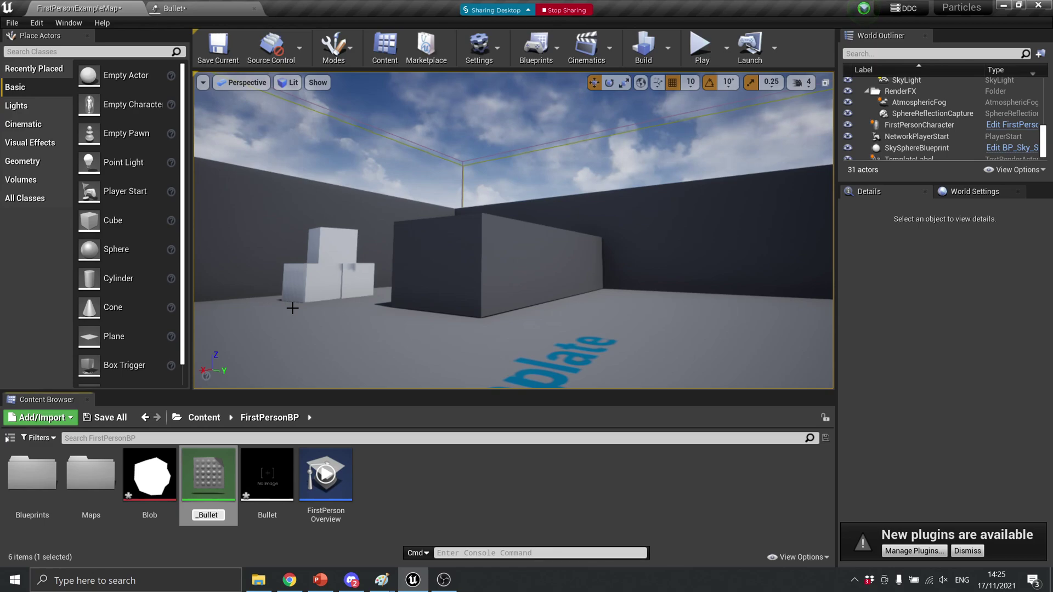
{"action": "key", "text": "Return"}
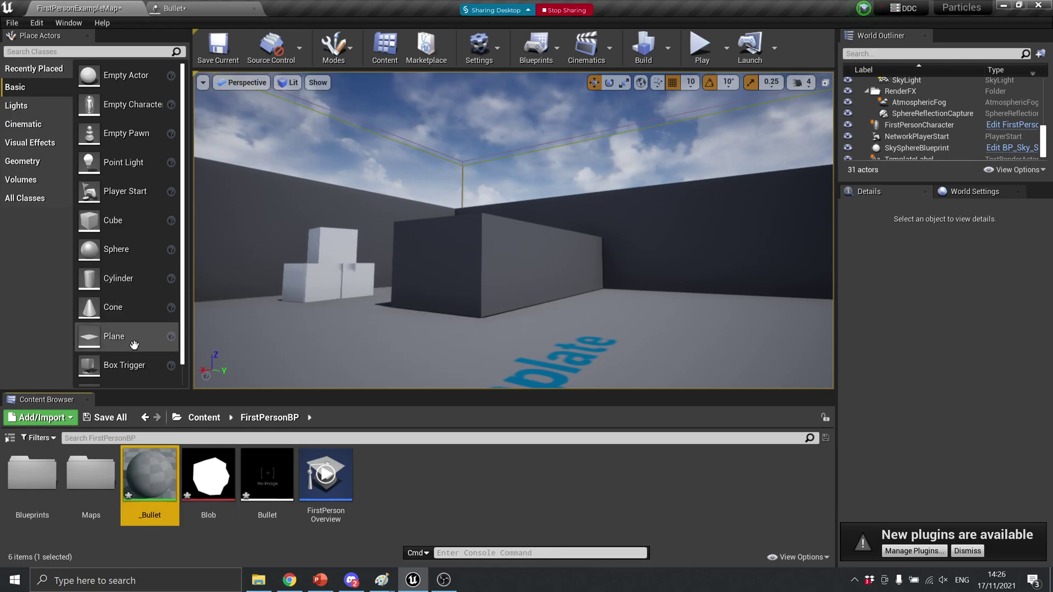
Open the _Bullet material, preview it on a plane mesh, and enlarge the Details panel
{"action": "double_click", "coordinate": [150, 485]}
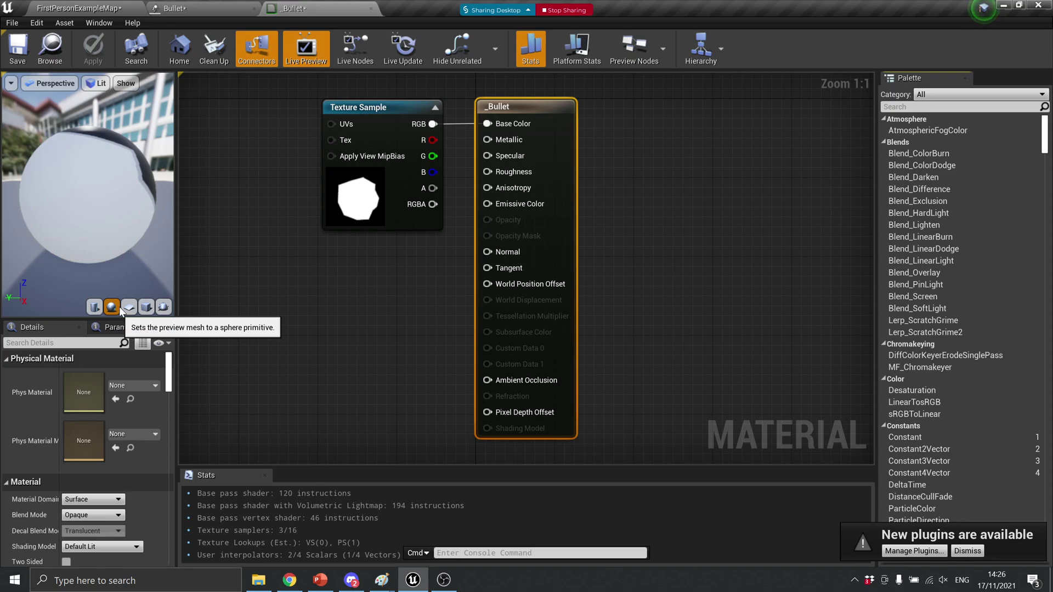
{"action": "left_click", "coordinate": [129, 307]}
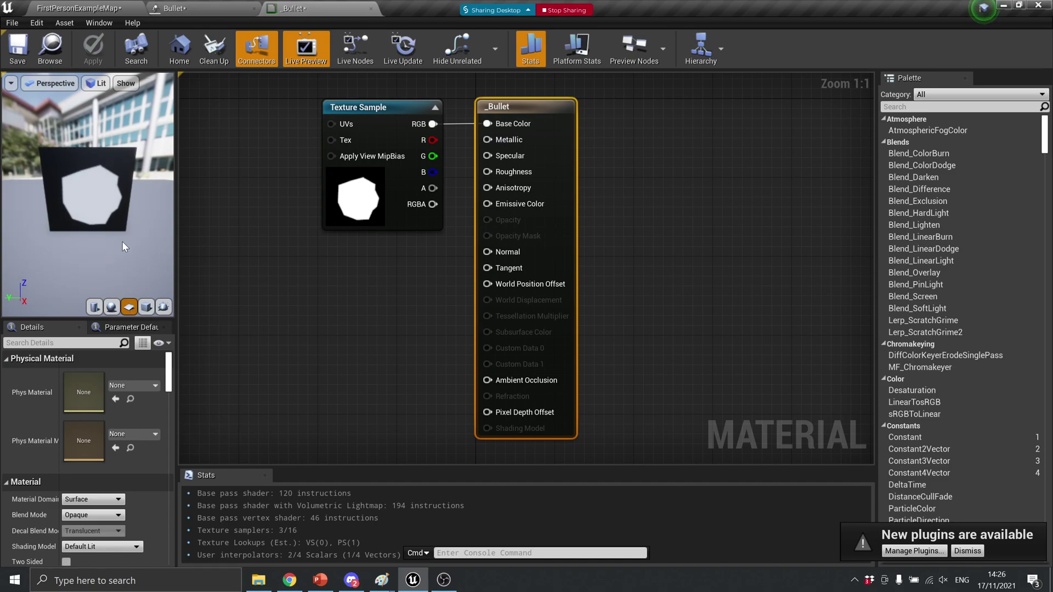
{"action": "left_click_drag", "start_coordinate": [99, 220], "coordinate": [145, 216]}
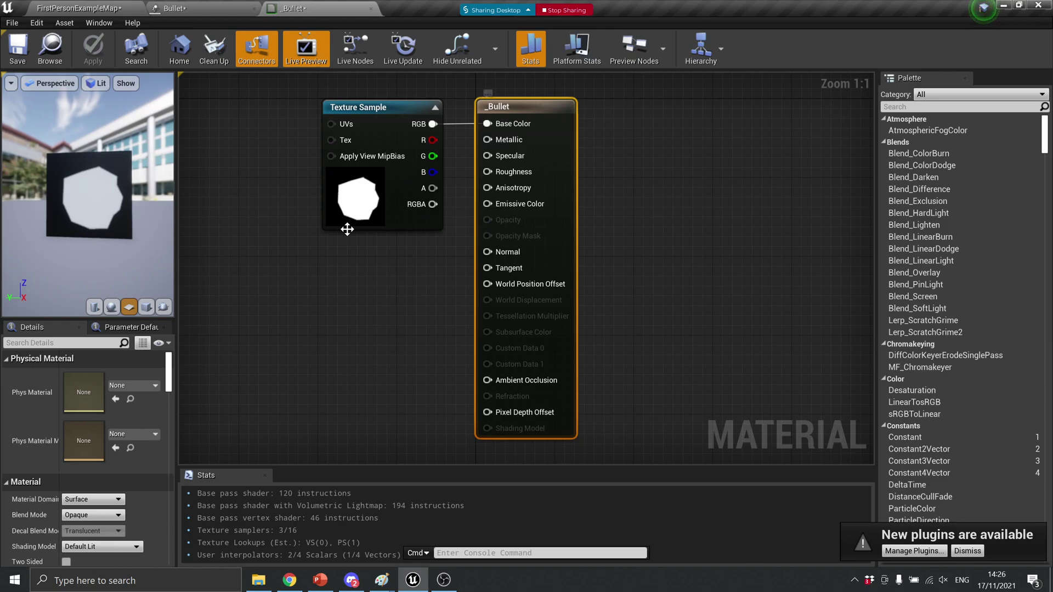
{"action": "left_click_drag", "start_coordinate": [66, 319], "coordinate": [67, 268]}
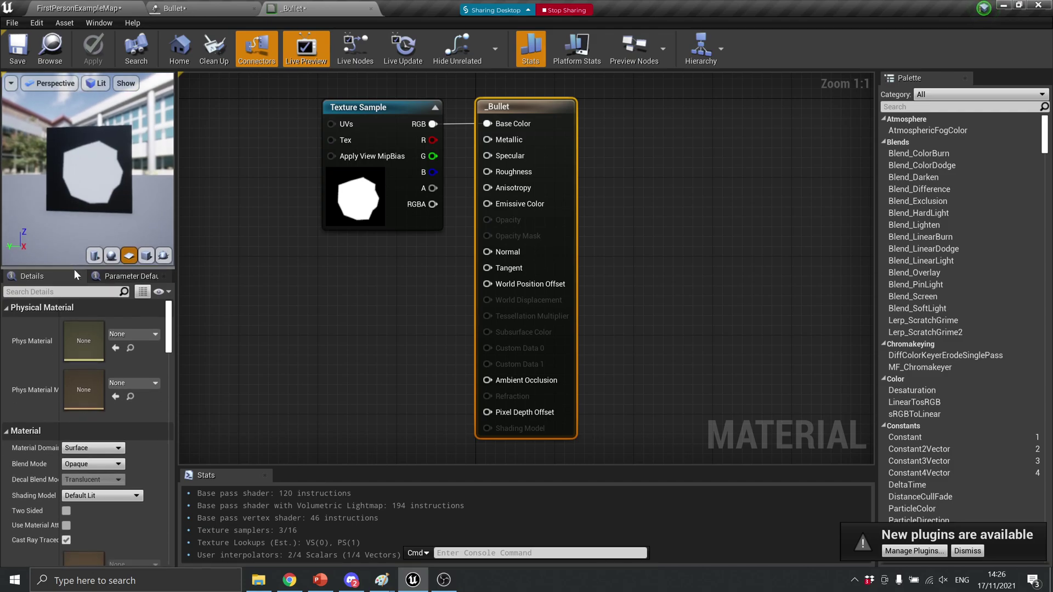
Make _Bullet Masked and Two Sided, with the Blob texture RGB also feeding Opacity Mask
{"action": "left_click", "coordinate": [80, 464]}
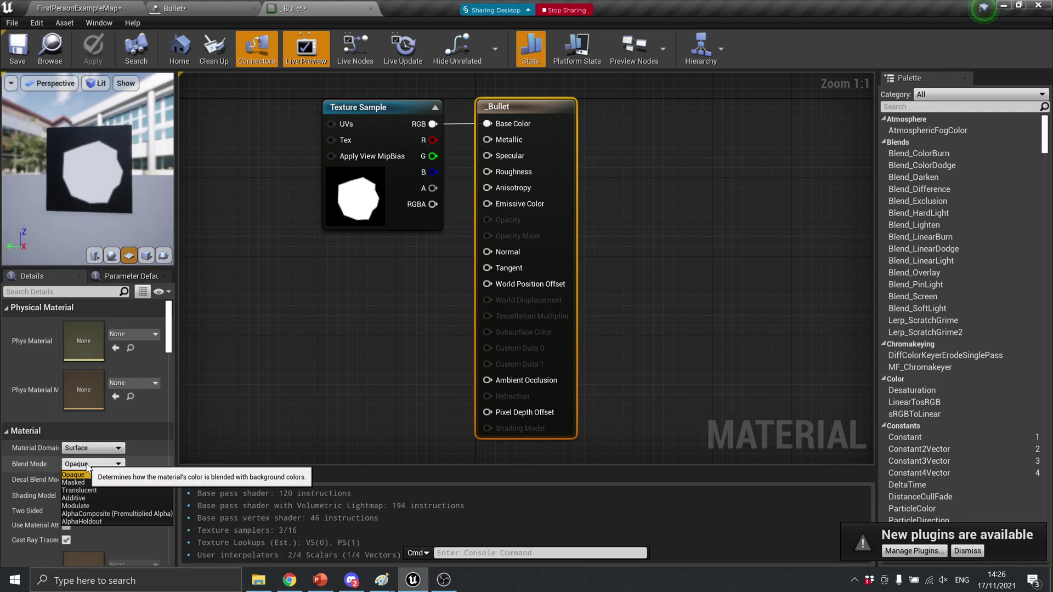
{"action": "left_click", "coordinate": [90, 482]}
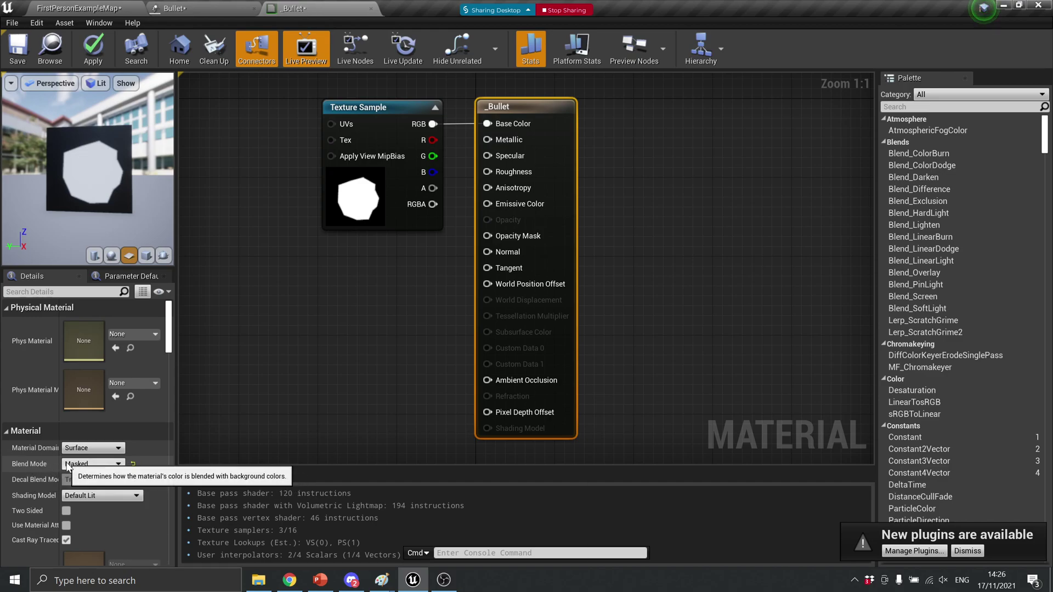
{"action": "left_click_drag", "start_coordinate": [432, 124], "coordinate": [478, 233]}
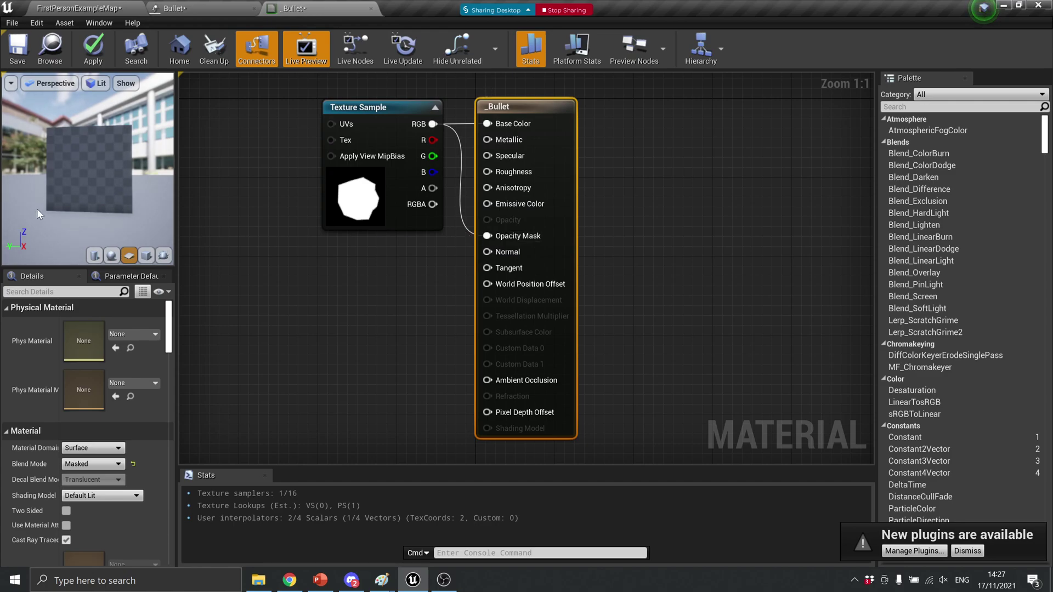
{"action": "mouse_move", "coordinate": [91, 165]}
{"action": "left_mouse_down"}
{"action": "mouse_move", "coordinate": [118, 143]}
{"action": "mouse_move", "coordinate": [112, 153]}
{"action": "mouse_move", "coordinate": [131, 155]}
{"action": "mouse_move", "coordinate": [39, 161]}
{"action": "mouse_move", "coordinate": [94, 159]}
{"action": "left_mouse_up"}
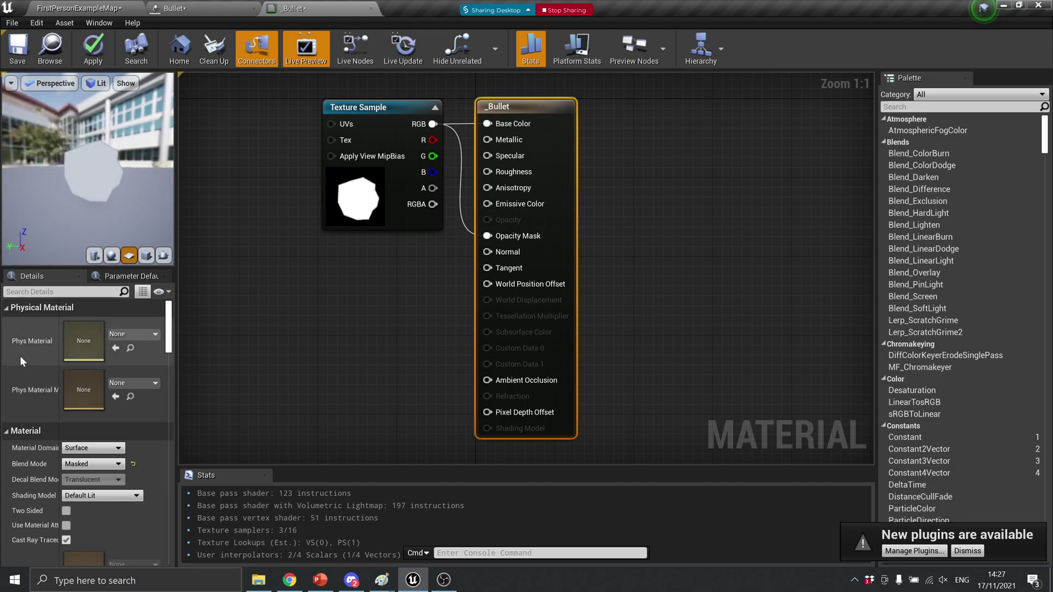
{"action": "left_click", "coordinate": [67, 512]}
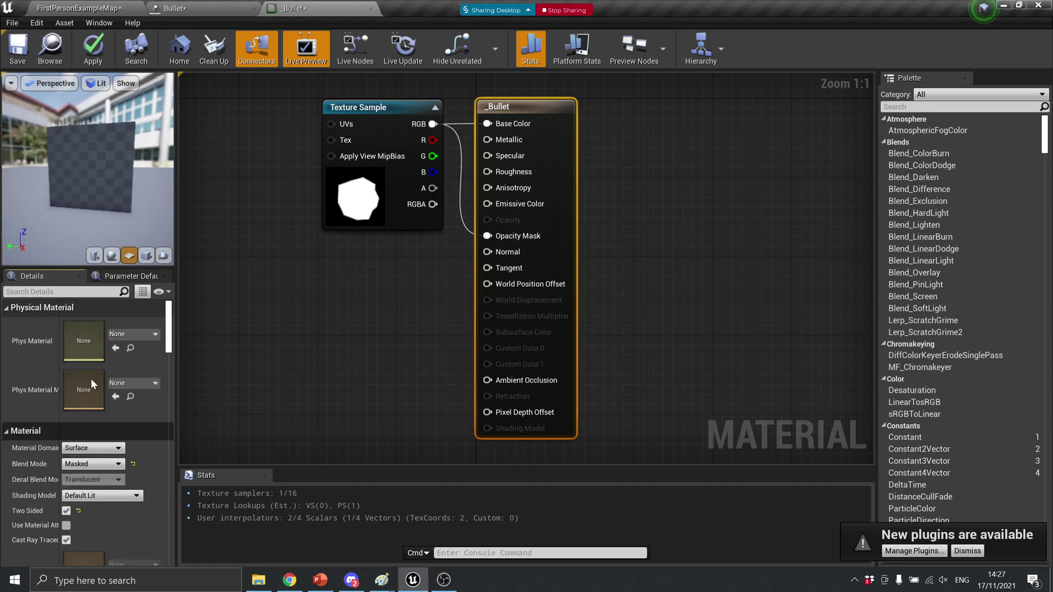
{"action": "mouse_move", "coordinate": [134, 189]}
{"action": "left_mouse_down"}
{"action": "mouse_move", "coordinate": [79, 192]}
{"action": "mouse_move", "coordinate": [139, 179]}
{"action": "left_mouse_up"}
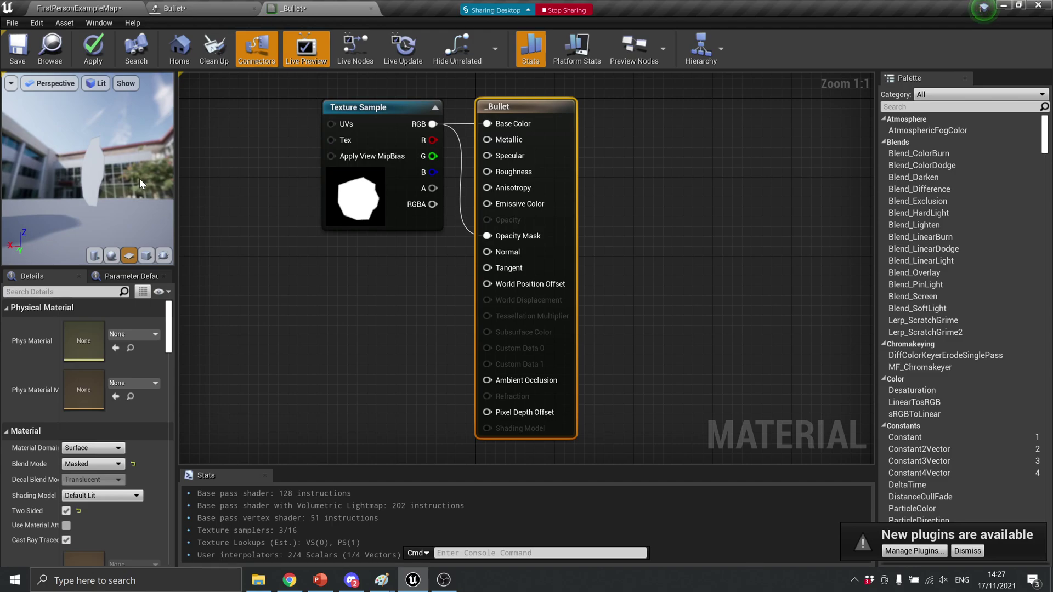
Move the Blob texture sample node left and pan the material graph
{"action": "left_click_drag", "start_coordinate": [385, 108], "coordinate": [251, 154]}
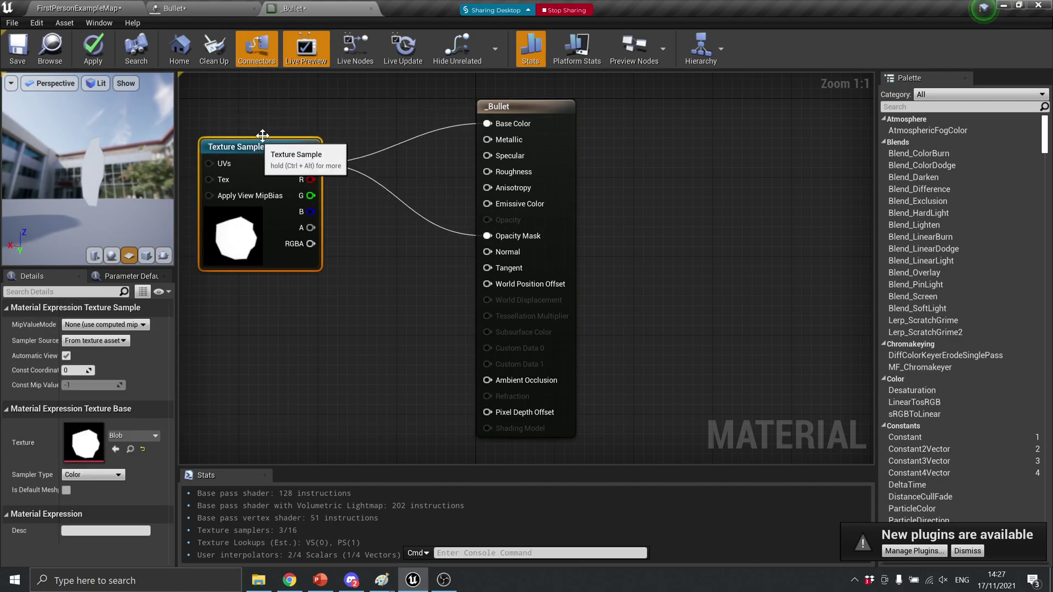
{"action": "right_click_drag", "start_coordinate": [309, 110], "coordinate": [476, 265]}
{"action": "mouse_move", "coordinate": [62, 143]}
{"action": "left_mouse_down"}
{"action": "mouse_move", "coordinate": [113, 143]}
{"action": "mouse_move", "coordinate": [53, 140]}
{"action": "left_mouse_up"}
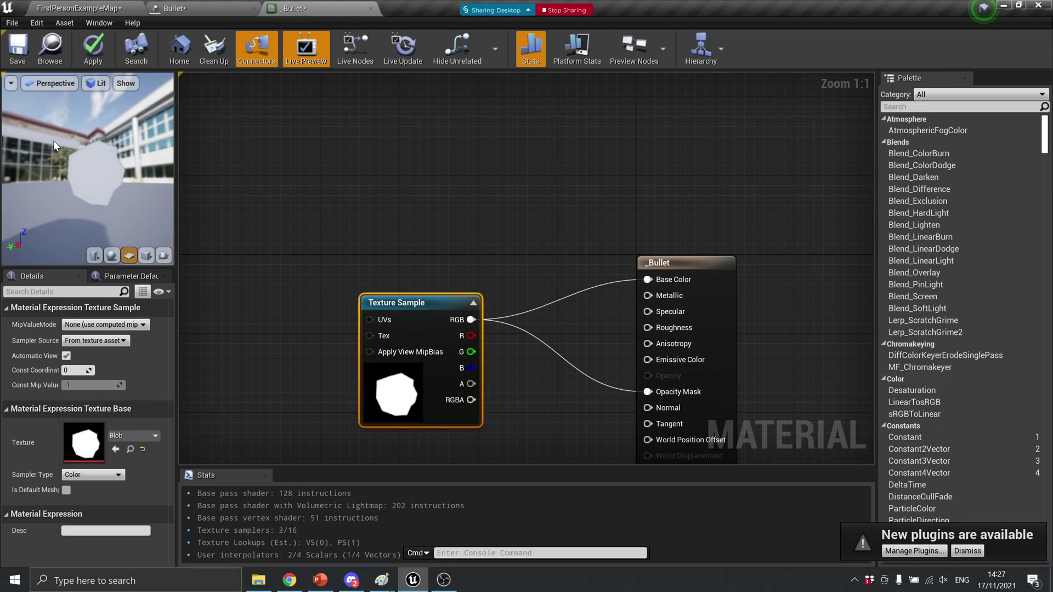
Add a ParticleColor node via the 'color' search and position it above the texture sample
{"action": "right_click", "coordinate": [377, 163]}
{"action": "type", "text": "colo"}
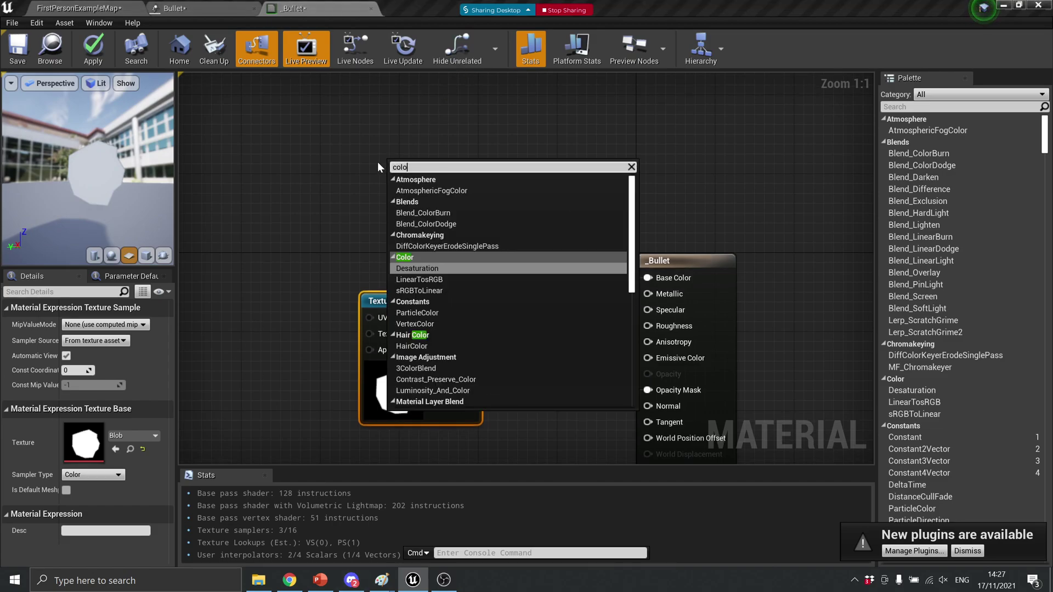
{"action": "type", "text": "r"}
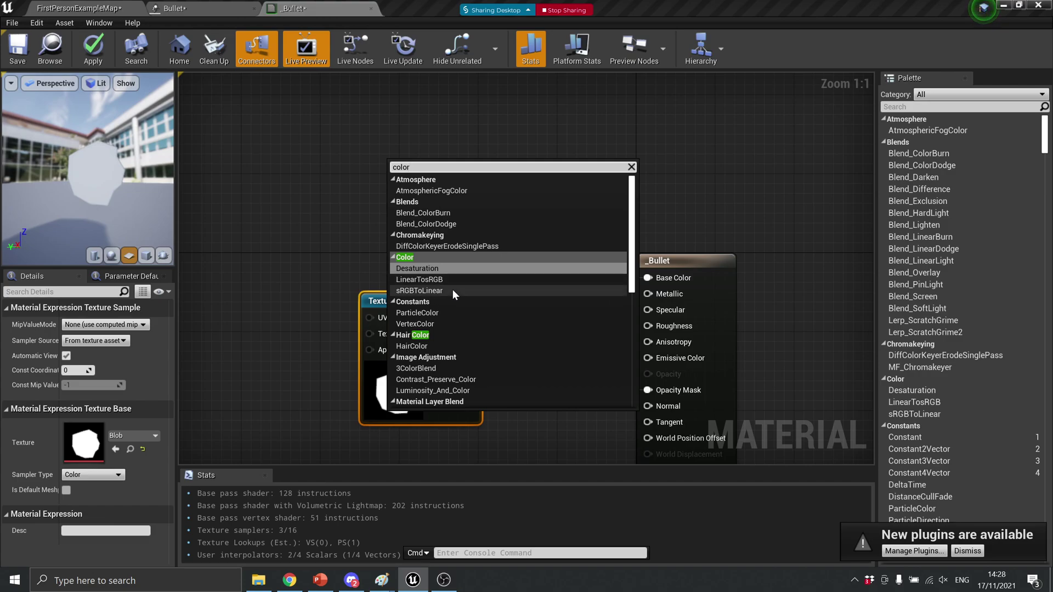
{"action": "left_click", "coordinate": [430, 315]}
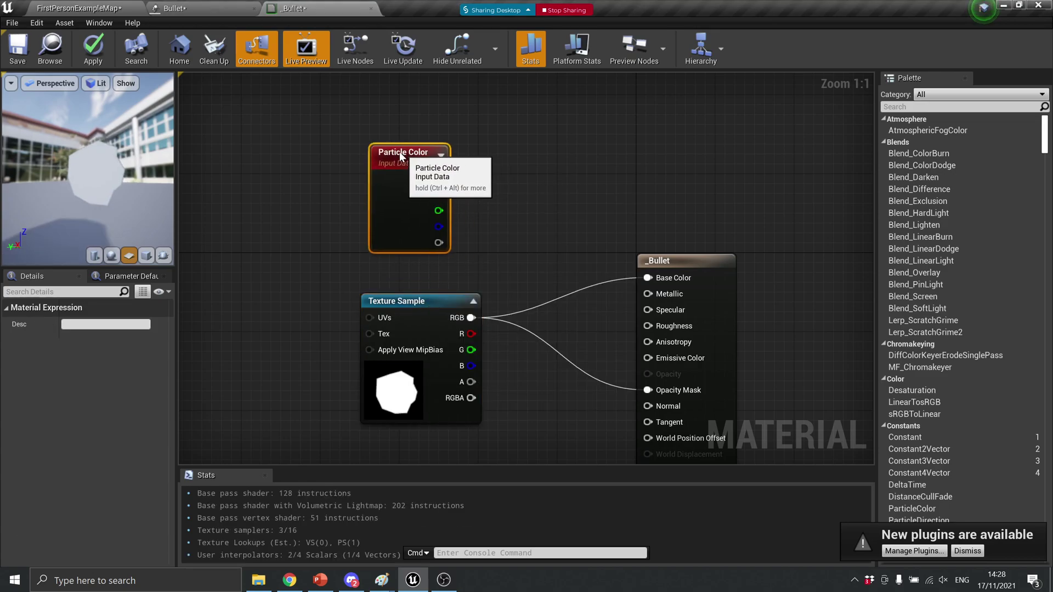
{"action": "left_click_drag", "start_coordinate": [407, 155], "coordinate": [387, 125]}
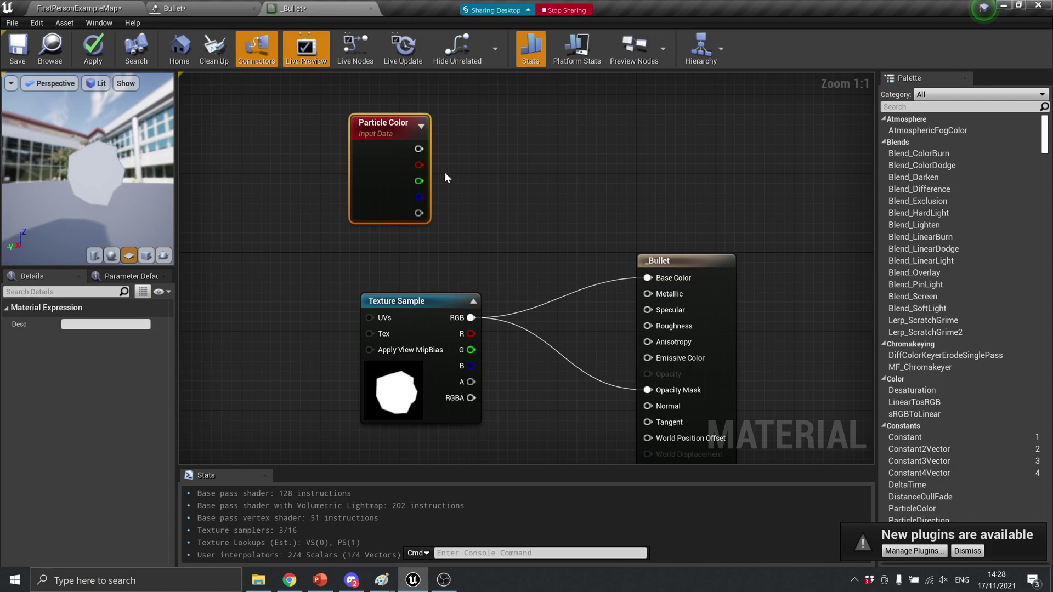
{"action": "left_click_drag", "start_coordinate": [430, 304], "coordinate": [360, 303]}
{"action": "left_click_drag", "start_coordinate": [394, 124], "coordinate": [362, 123]}
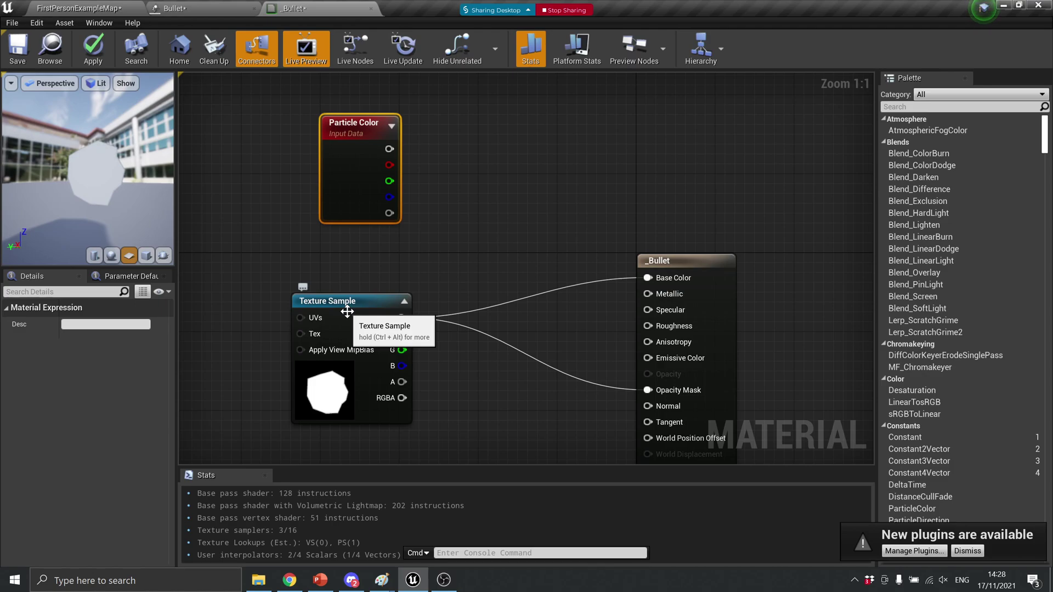
Multiply Particle Color by the Blob RGB, wire the result into Base Color, and apply
{"action": "left_click_drag", "start_coordinate": [387, 149], "coordinate": [478, 170]}
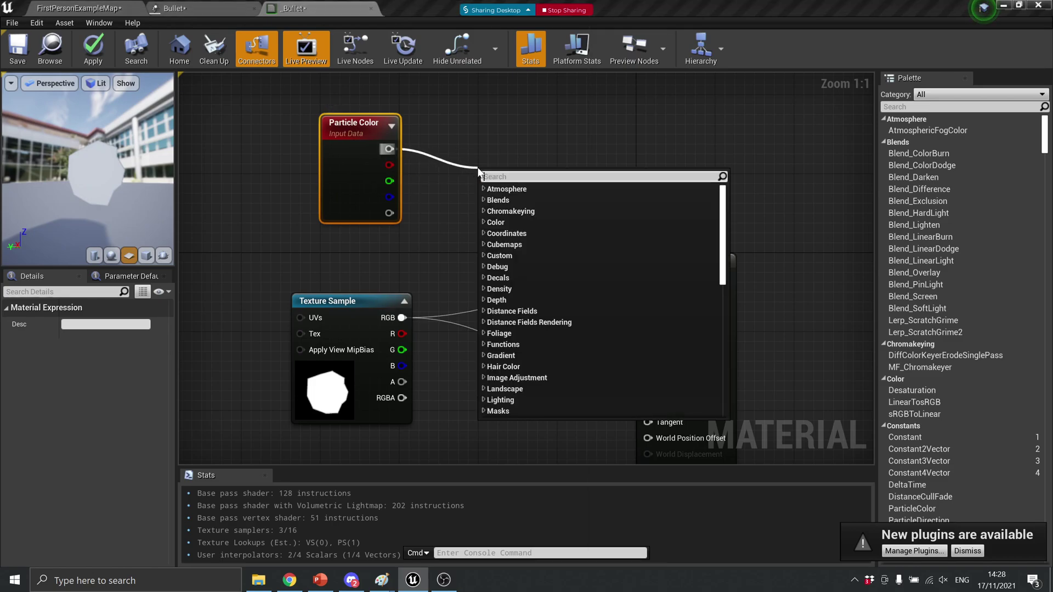
{"action": "type", "text": "multi"}
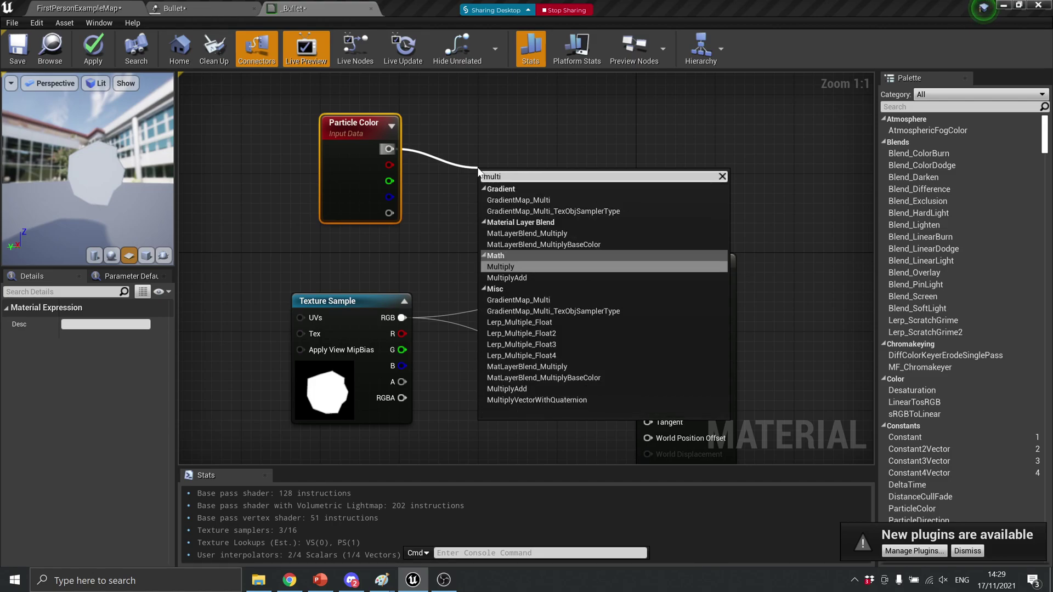
{"action": "key", "text": "Return"}
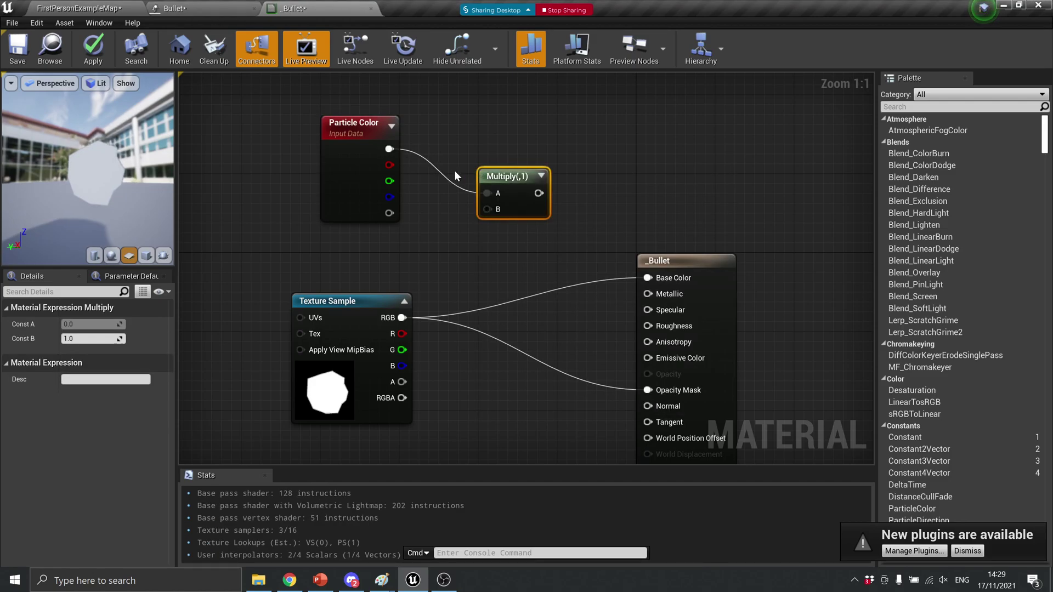
{"action": "left_click_drag", "start_coordinate": [402, 317], "coordinate": [487, 209]}
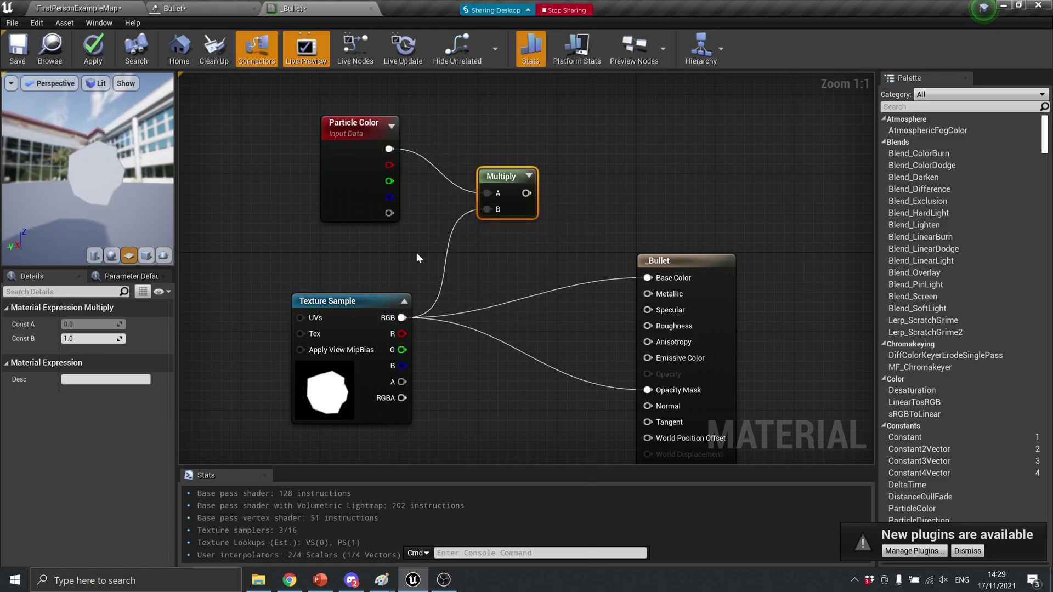
{"action": "left_click_drag", "start_coordinate": [526, 193], "coordinate": [649, 277]}
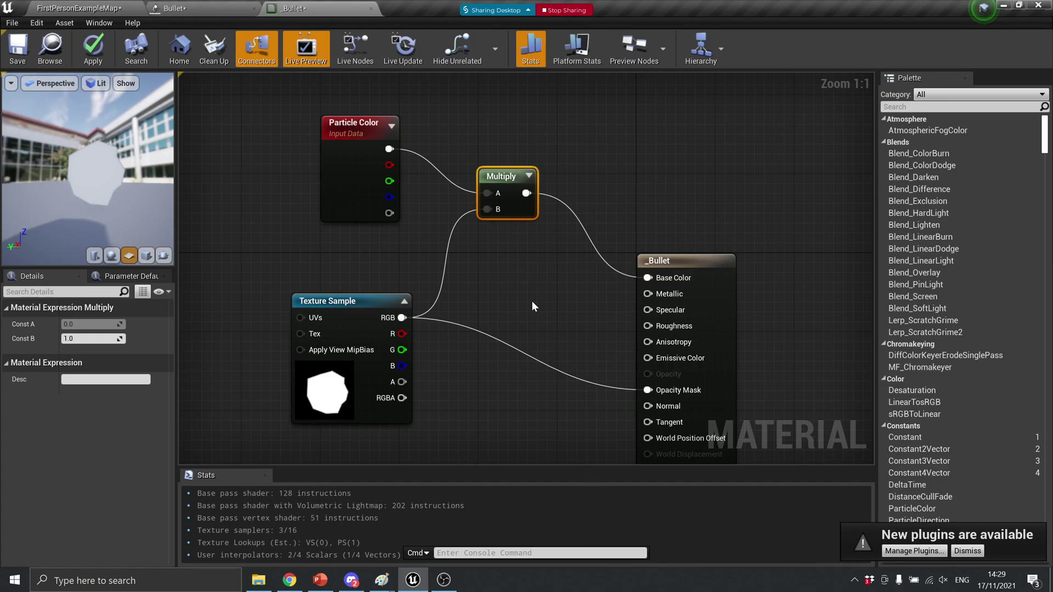
{"action": "left_click", "coordinate": [89, 57]}
Save _Bullet and pick it as the Material in the Bullet emitter's Required module
{"action": "left_click", "coordinate": [27, 56]}
{"action": "left_click", "coordinate": [179, 8]}
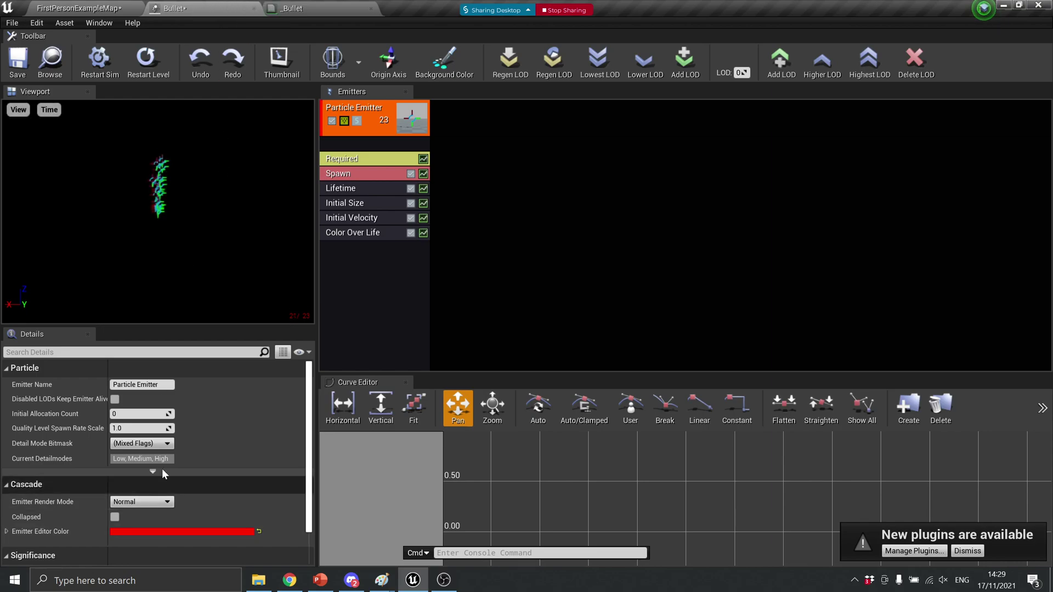
{"action": "left_click", "coordinate": [350, 159]}
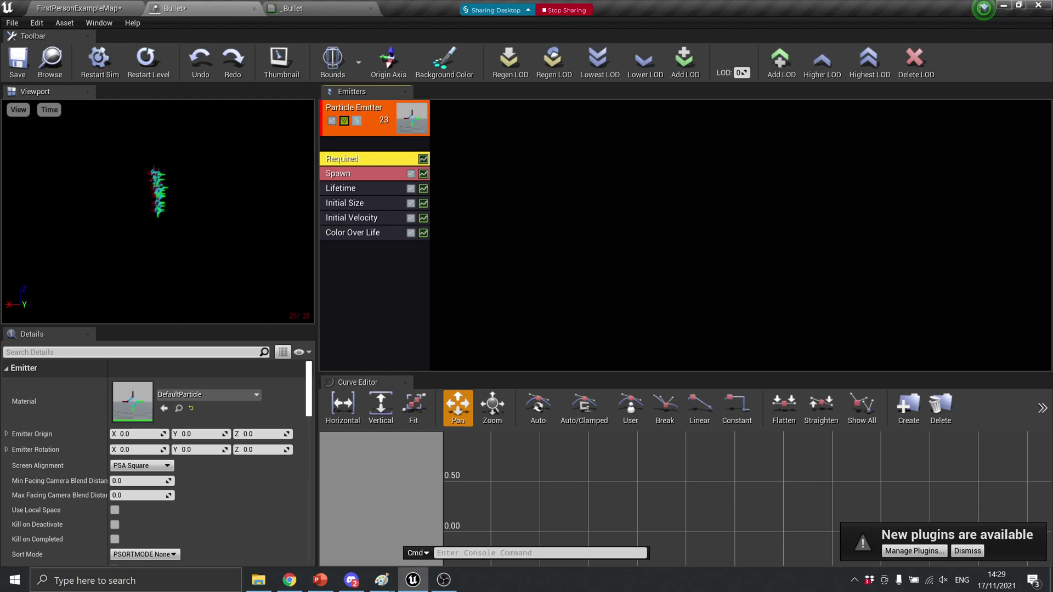
{"action": "left_click", "coordinate": [181, 395]}
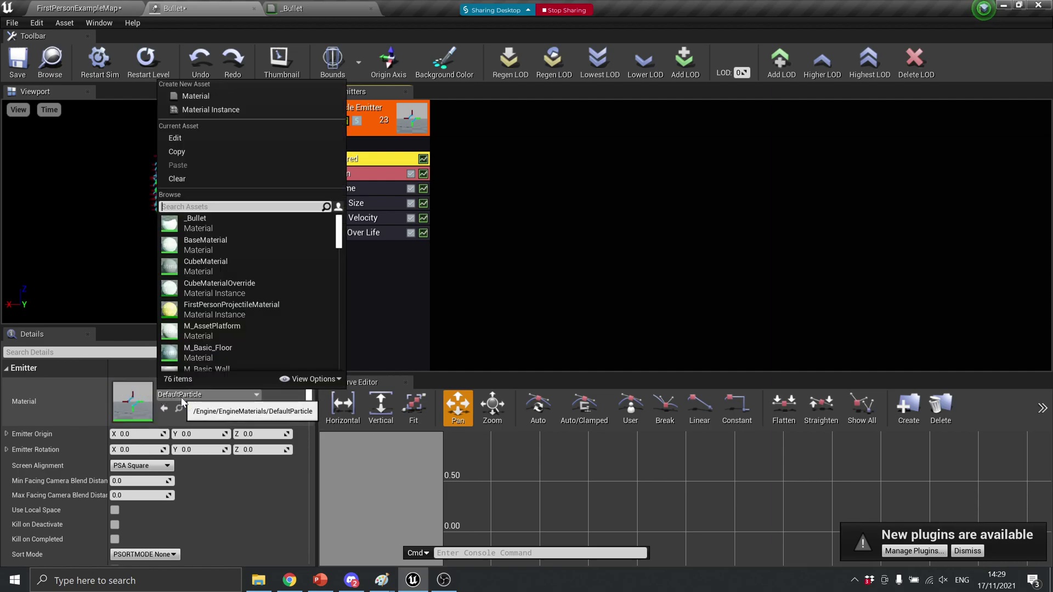
{"action": "left_click", "coordinate": [200, 227]}
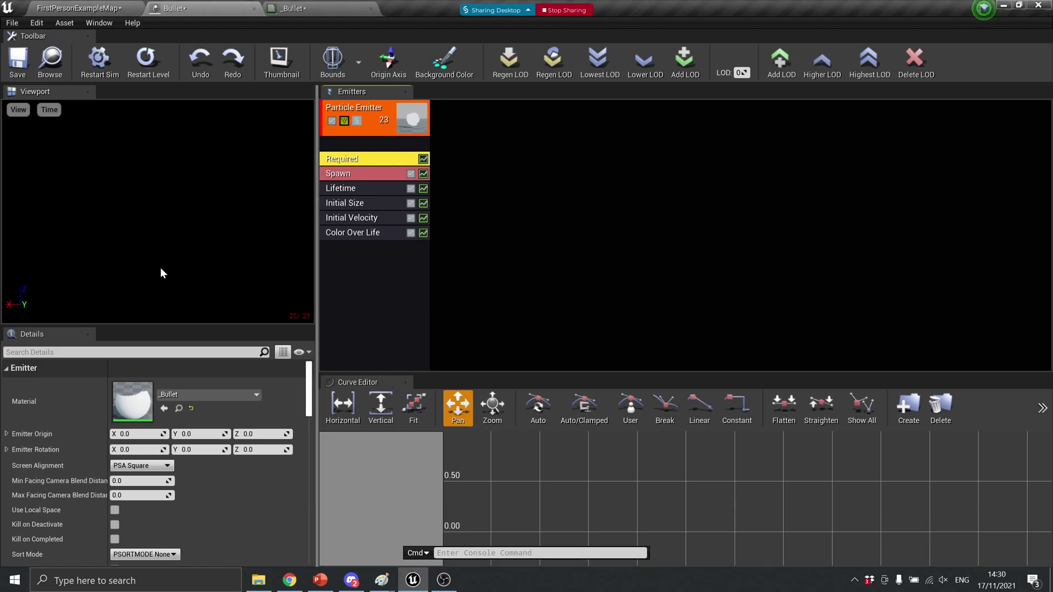
{"action": "left_click", "coordinate": [159, 239]}
{"action": "left_click_drag", "start_coordinate": [158, 239], "coordinate": [169, 223]}
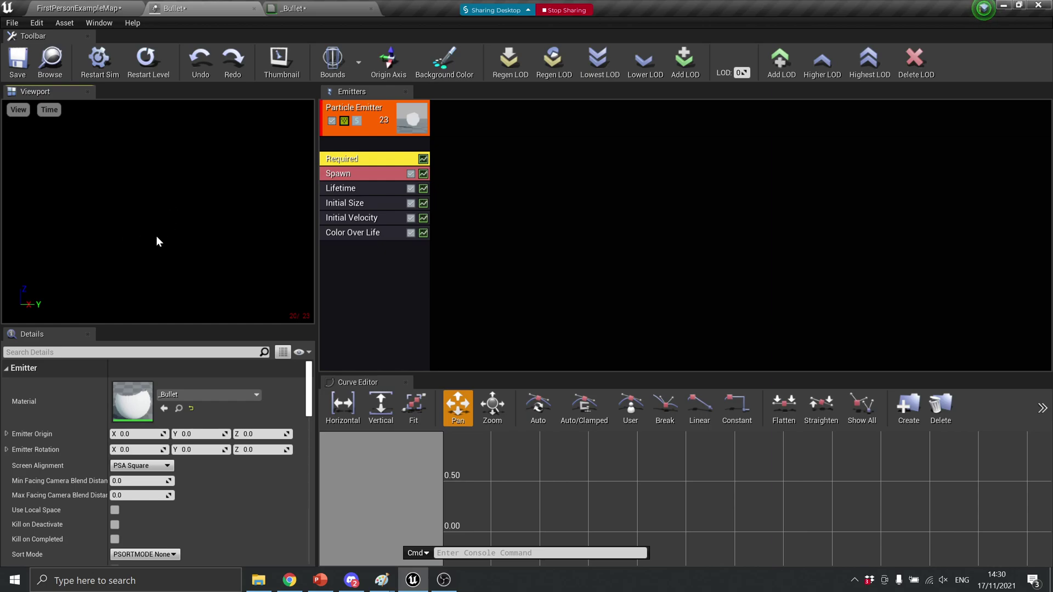
{"action": "mouse_move", "coordinate": [156, 238]}
{"action": "left_mouse_down"}
{"action": "mouse_move", "coordinate": [170, 238]}
{"action": "mouse_move", "coordinate": [153, 245]}
{"action": "left_mouse_up"}
{"action": "left_click_drag", "start_coordinate": [153, 244], "coordinate": [235, 245]}
Add a Light module to the Bullet emitter and drag Initial Size below Initial Velocity
{"action": "right_click", "coordinate": [406, 266]}
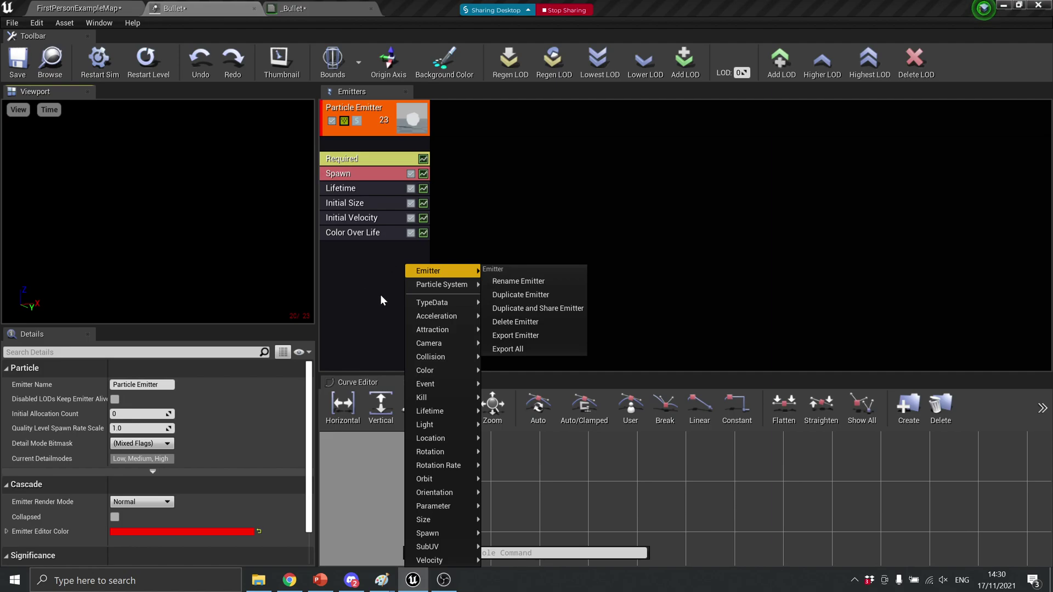
{"action": "right_click", "coordinate": [376, 259]}
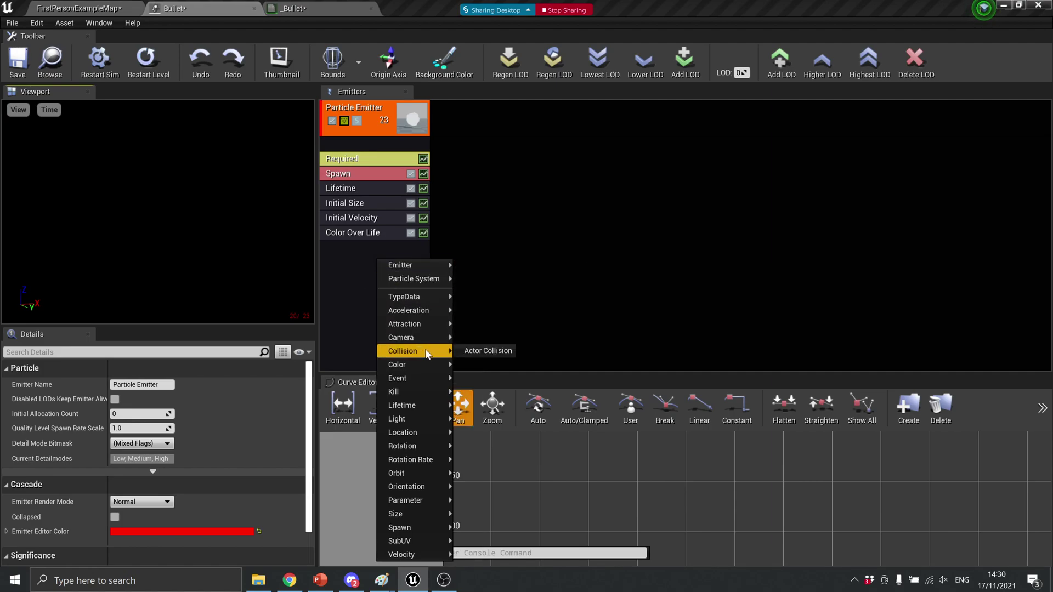
{"action": "mouse_move", "coordinate": [433, 423]}
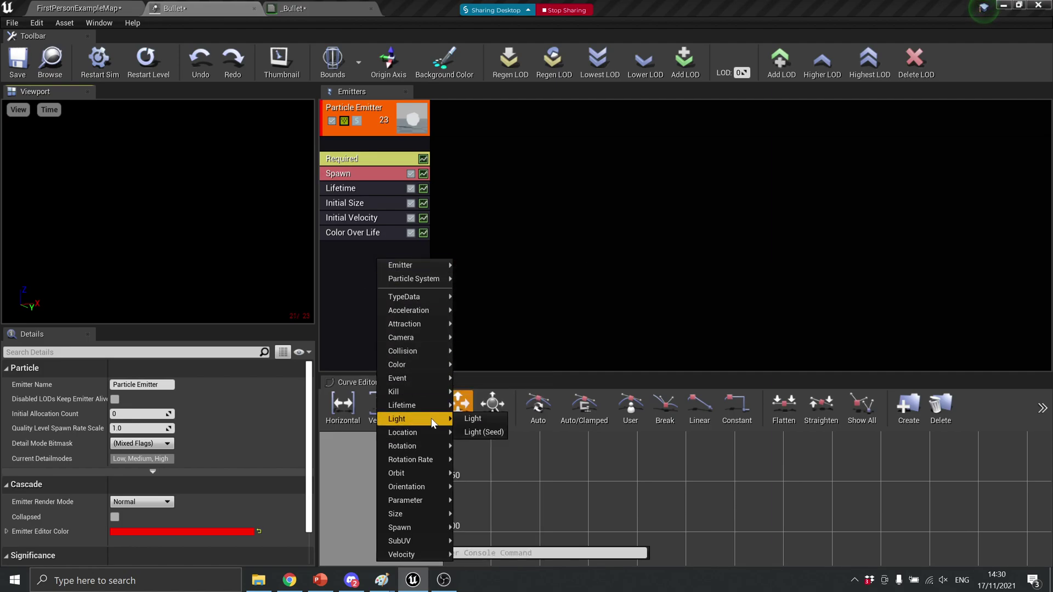
{"action": "left_click", "coordinate": [469, 419]}
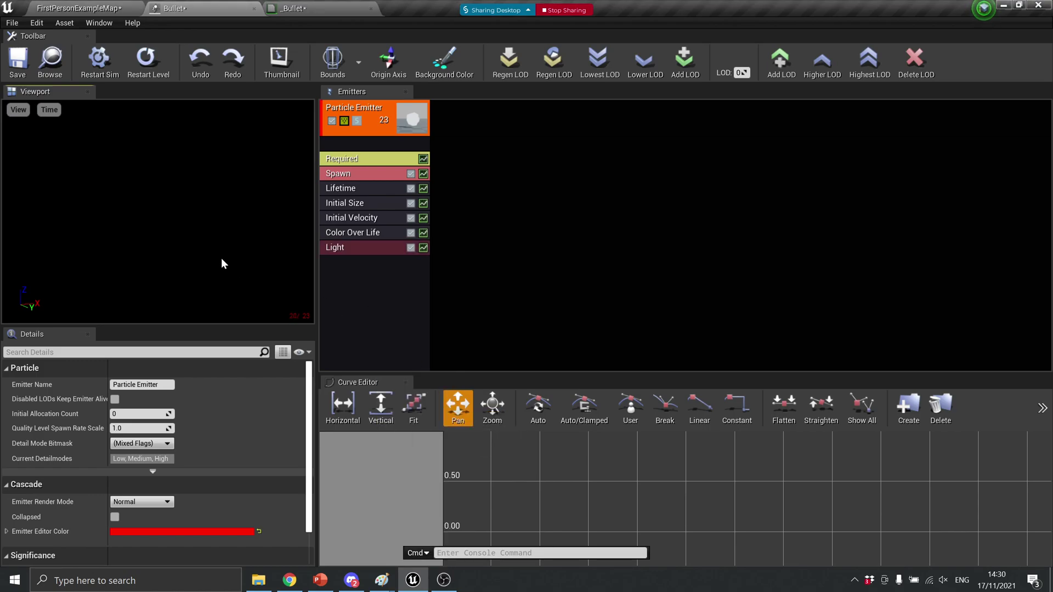
{"action": "mouse_move", "coordinate": [277, 236]}
{"action": "left_mouse_down"}
{"action": "mouse_move", "coordinate": [263, 236]}
{"action": "mouse_move", "coordinate": [274, 246]}
{"action": "left_mouse_up"}
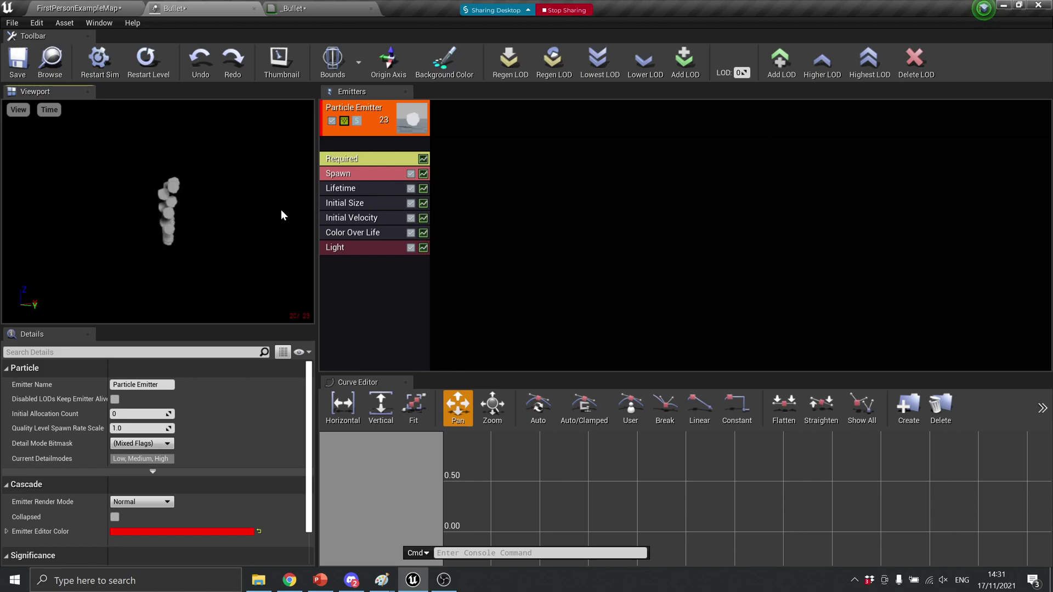
{"action": "left_click_drag", "start_coordinate": [328, 202], "coordinate": [336, 219]}
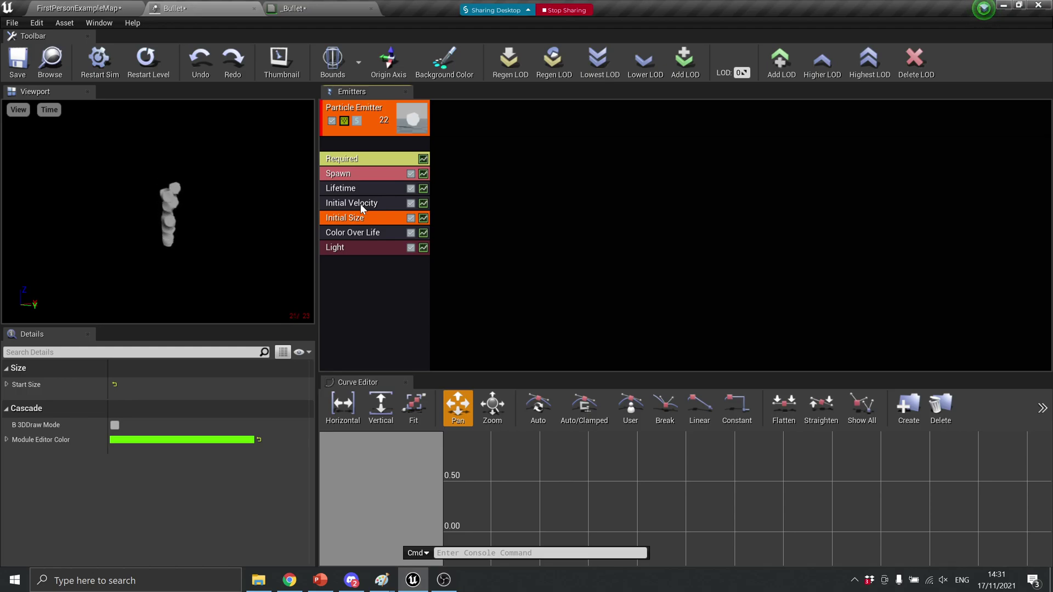
Undo the module reorder and expand Initial Velocity's Start Velocity distribution
{"action": "key", "text": "ctrl+z"}
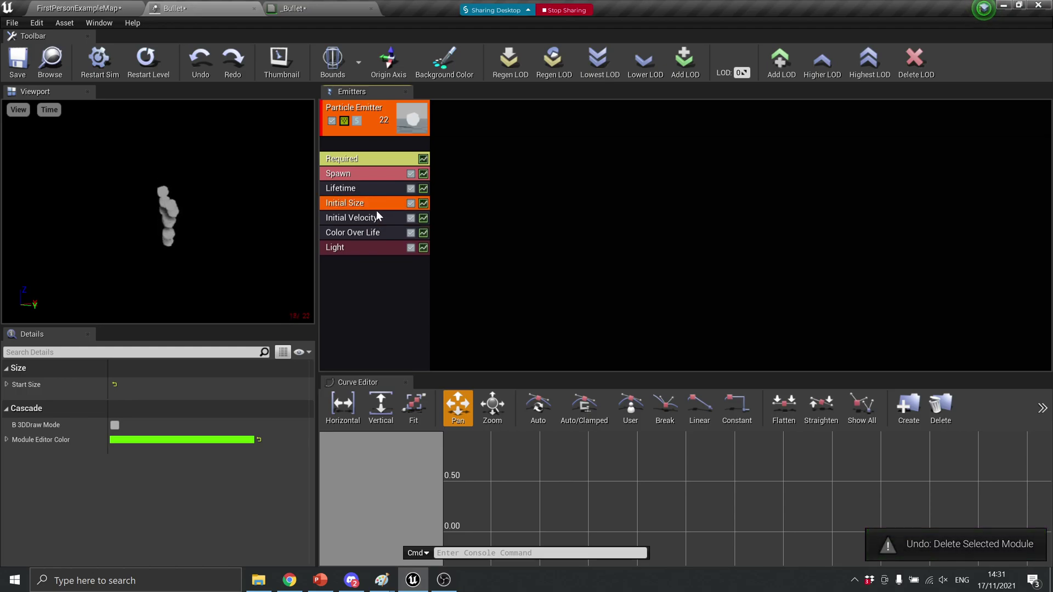
{"action": "left_click", "coordinate": [365, 218]}
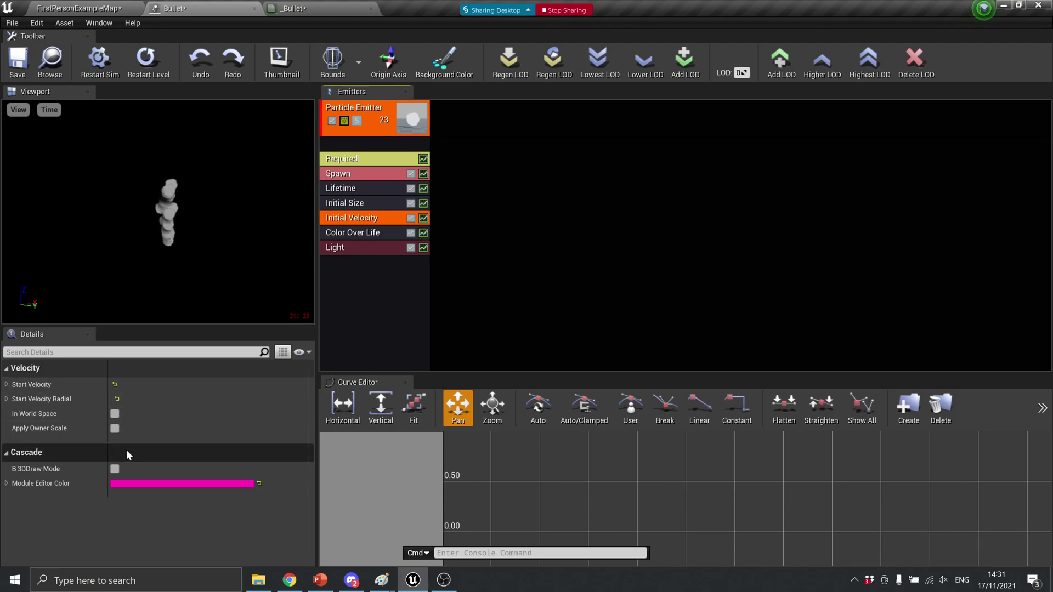
{"action": "left_click", "coordinate": [7, 385]}
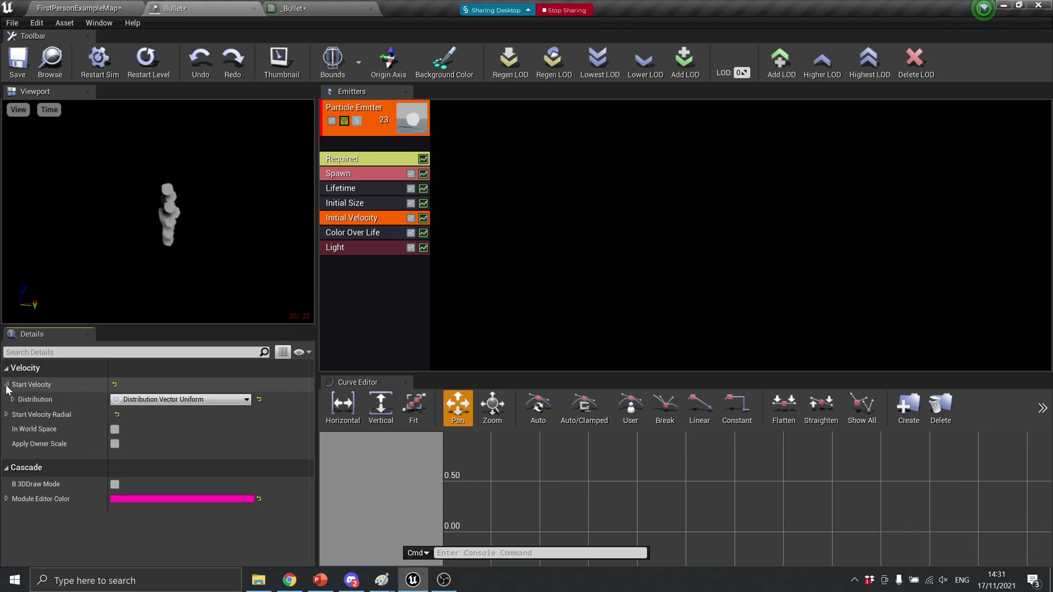
{"action": "left_click", "coordinate": [12, 400]}
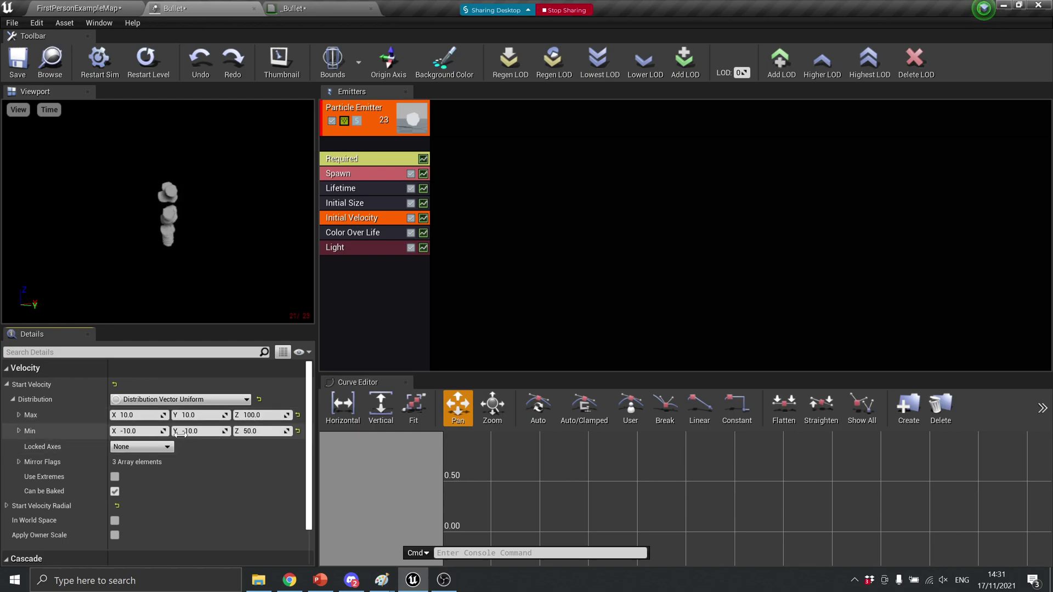
Set the Start Velocity Max Z to 10 and Min Z to -10
{"action": "left_click", "coordinate": [269, 415]}
{"action": "type", "text": "10"}
{"action": "key", "text": "Return"}
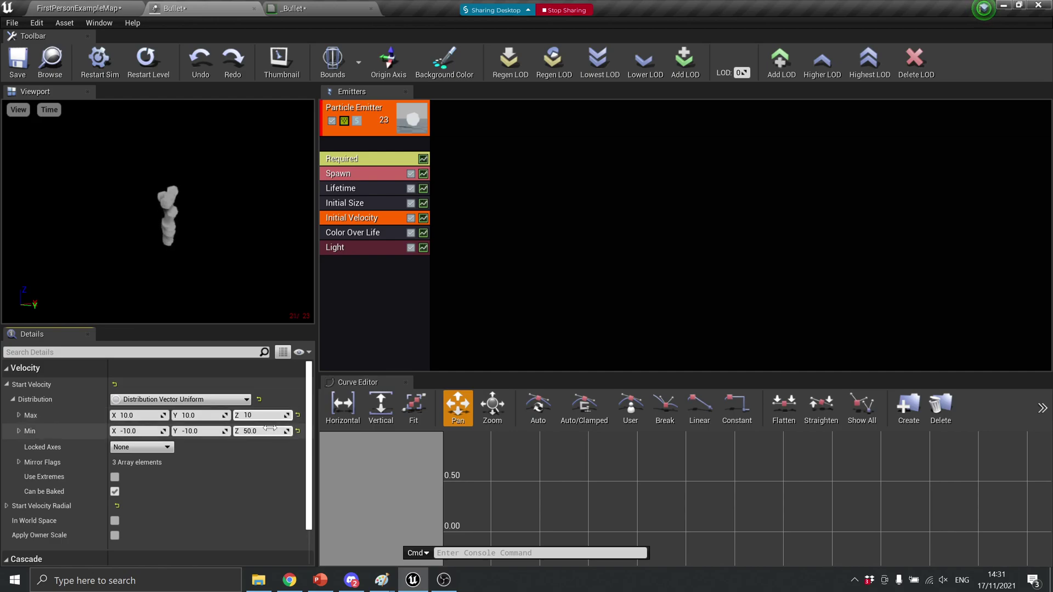
{"action": "left_click", "coordinate": [255, 431]}
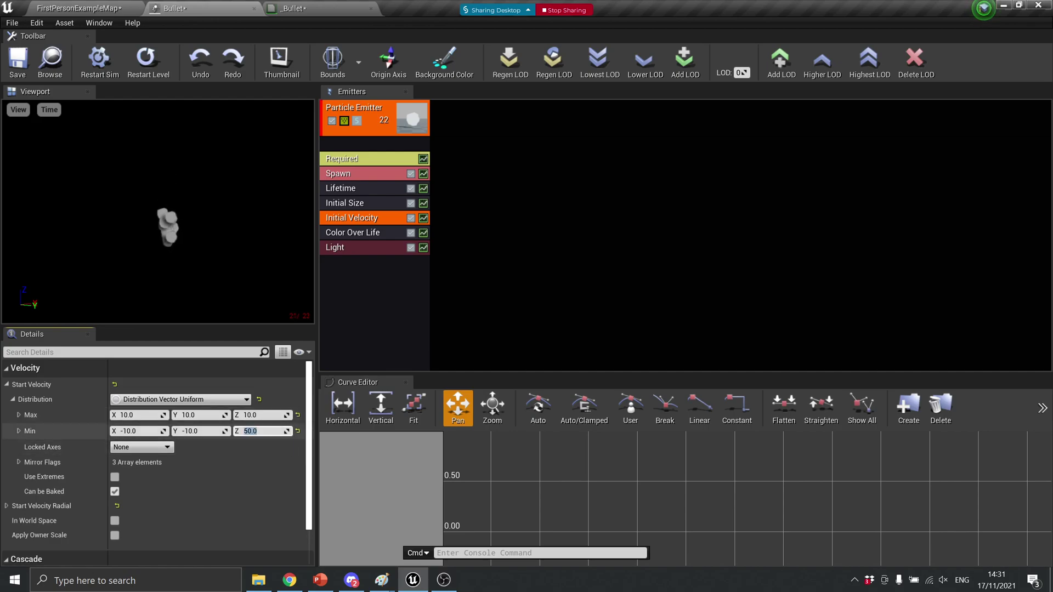
{"action": "type", "text": "-10"}
{"action": "key", "text": "Return"}
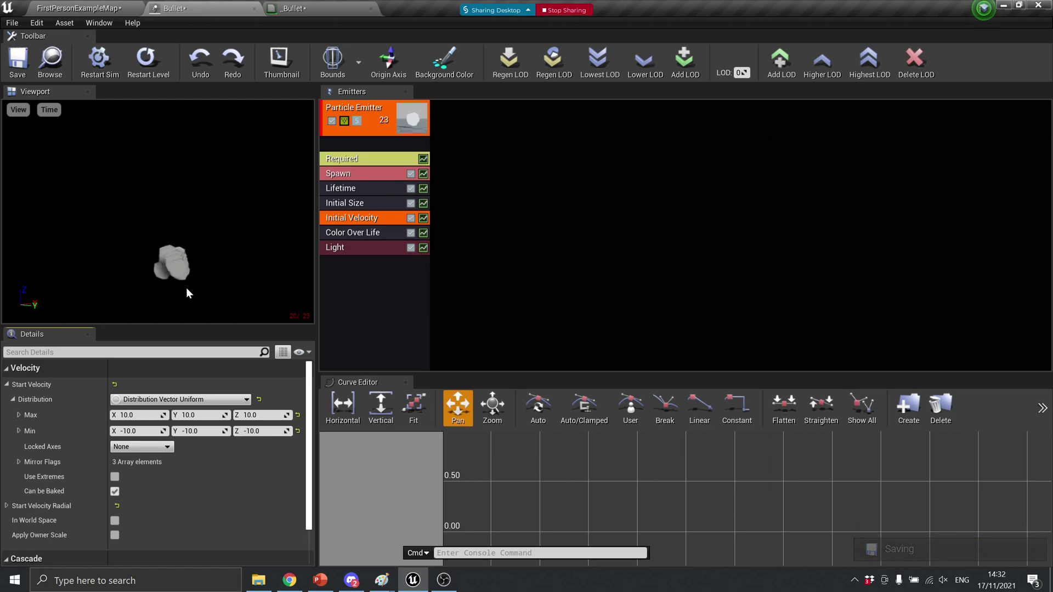
Expand Color Over Life's Constant Curve Points to show point 0: In Val 0.0, white Out Val
{"action": "left_click", "coordinate": [351, 233]}
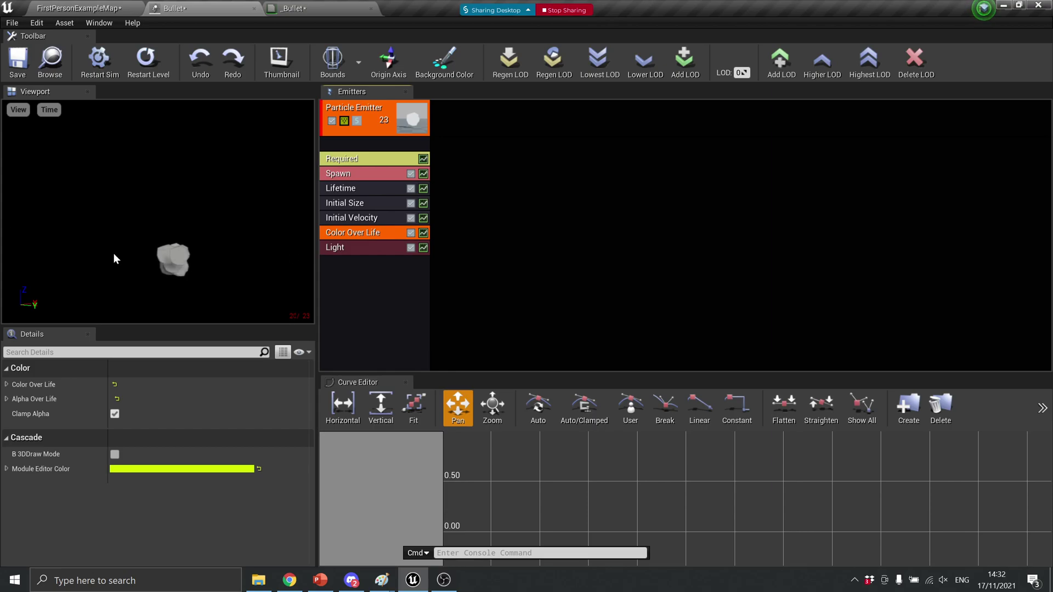
{"action": "left_click", "coordinate": [6, 385]}
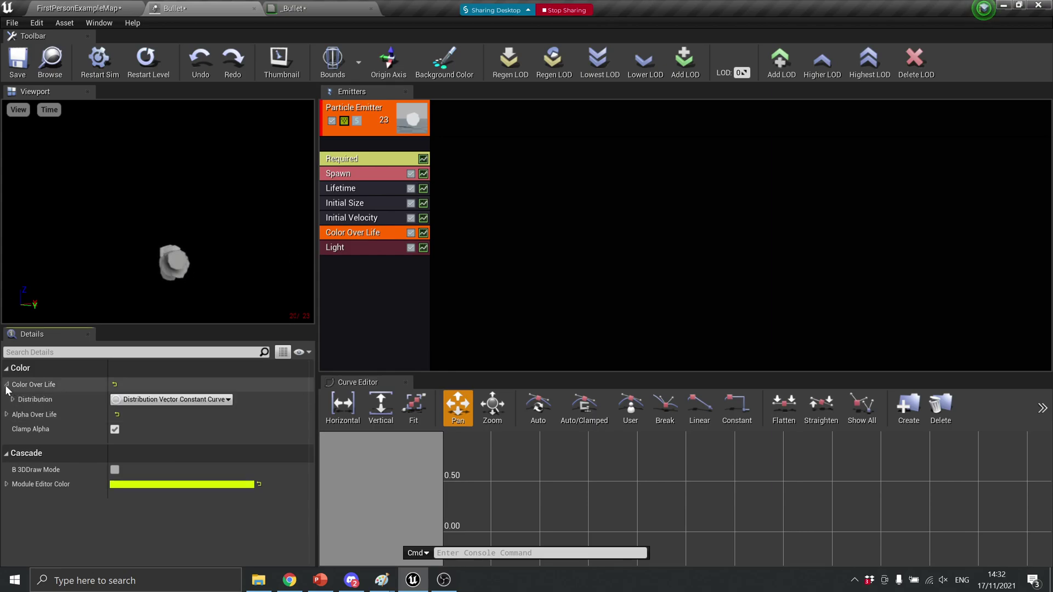
{"action": "left_click", "coordinate": [12, 399]}
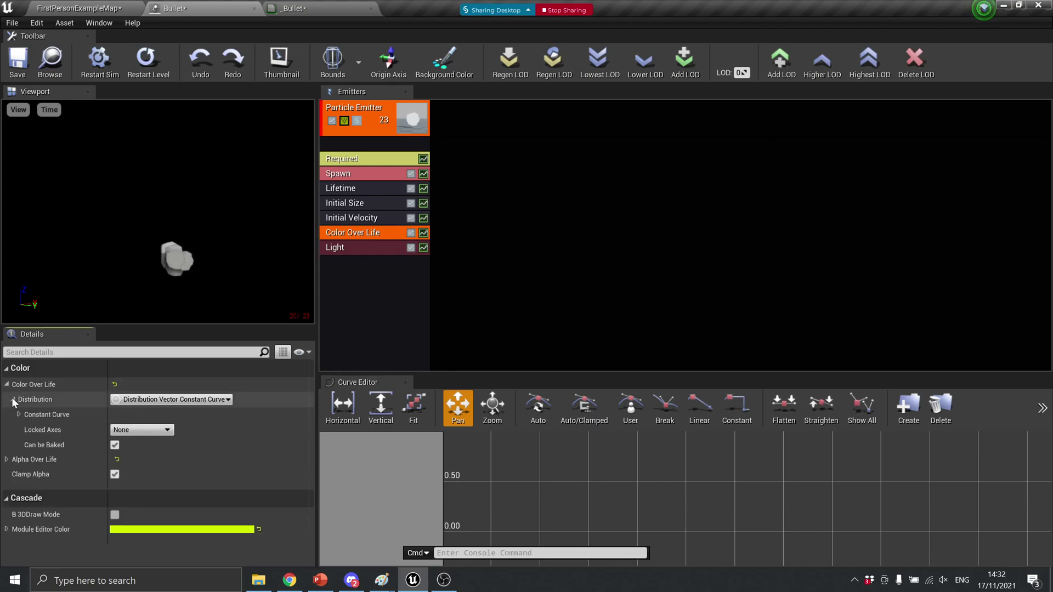
{"action": "left_click", "coordinate": [18, 414]}
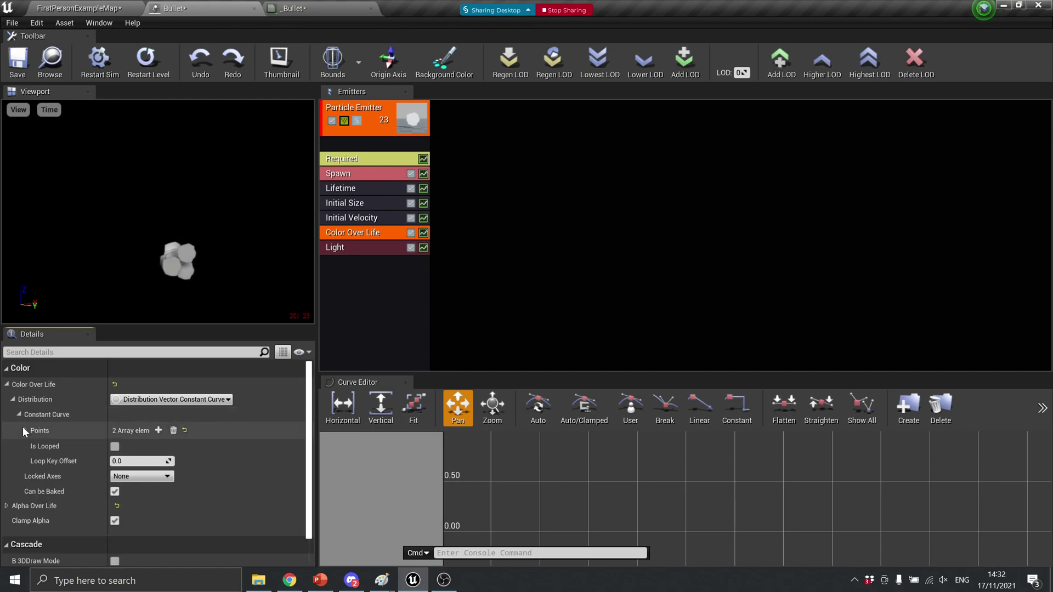
{"action": "left_click", "coordinate": [25, 431]}
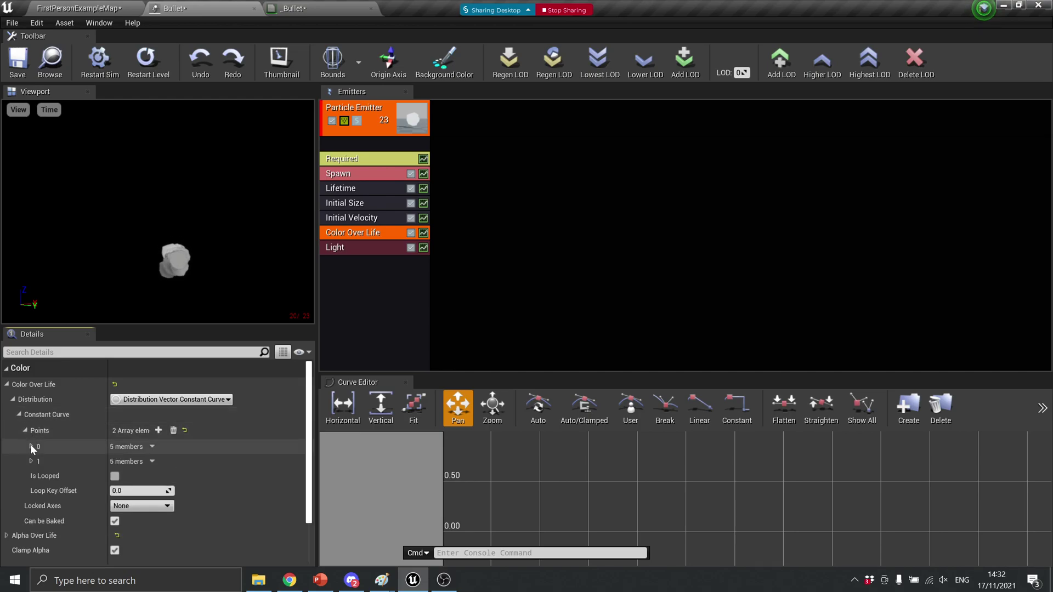
{"action": "left_click", "coordinate": [31, 446]}
{"action": "left_click", "coordinate": [31, 535]}
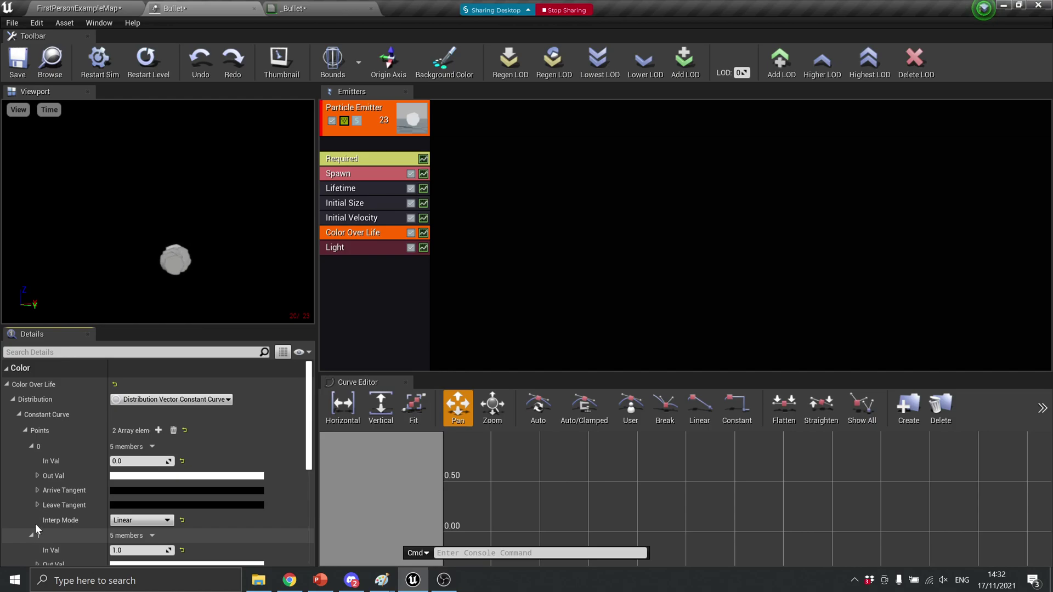
{"action": "scroll", "coordinate": [57, 491], "scroll_direction": "down", "scroll_amount": 1}
{"action": "left_click", "coordinate": [30, 427]}
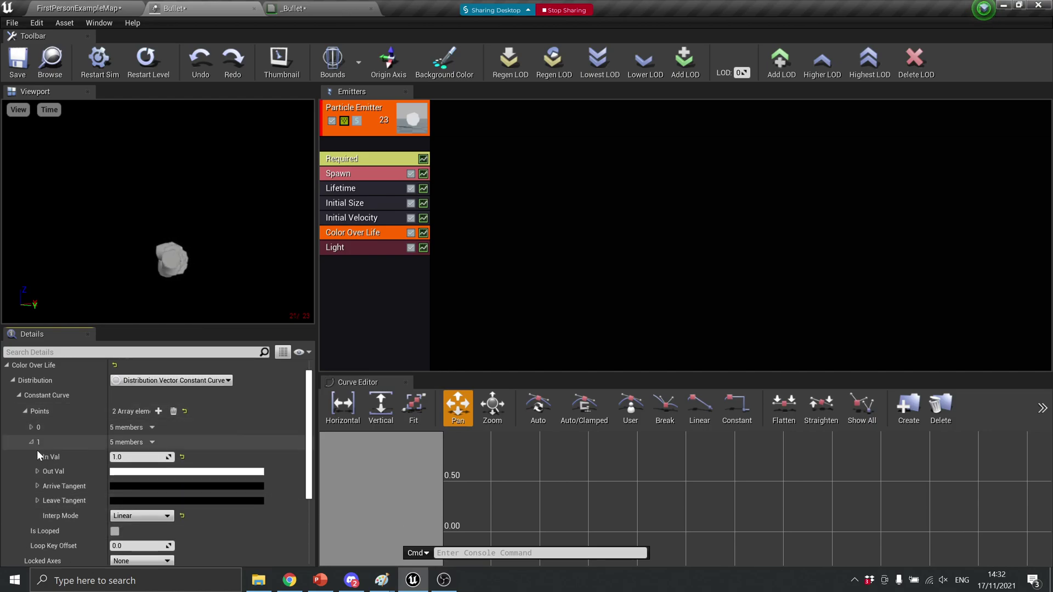
{"action": "left_click", "coordinate": [31, 442]}
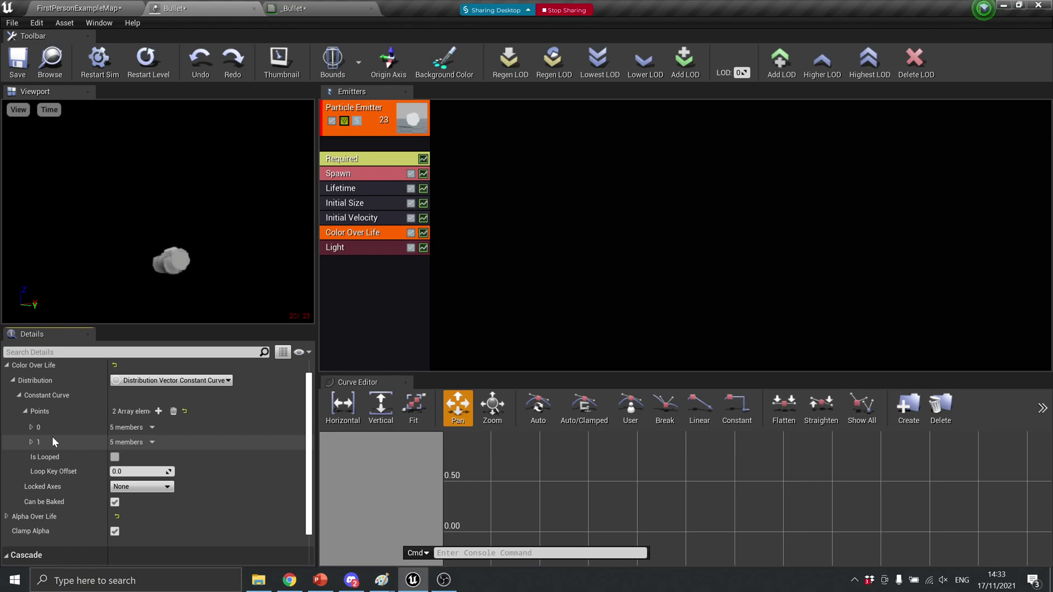
{"action": "left_click", "coordinate": [29, 429]}
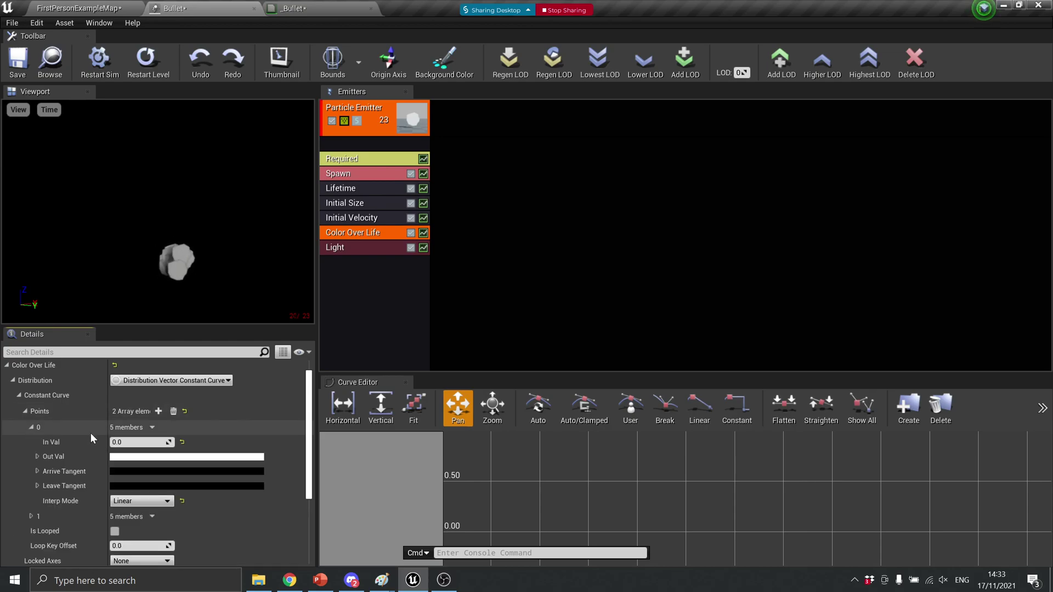
Set curve point 0's Out Val to a fully saturated orange
{"action": "left_click", "coordinate": [147, 457]}
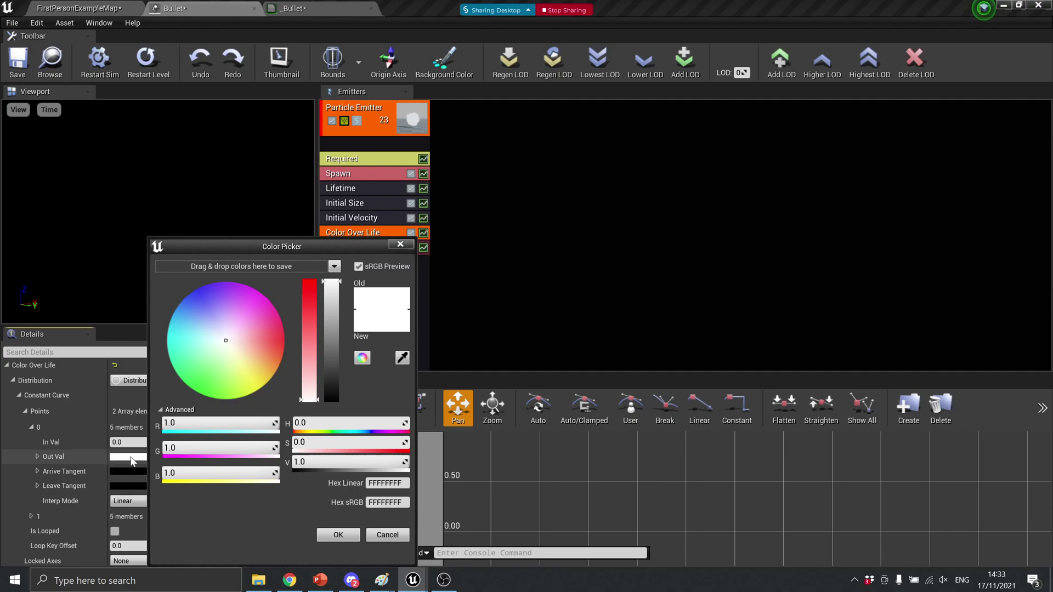
{"action": "left_click", "coordinate": [269, 341]}
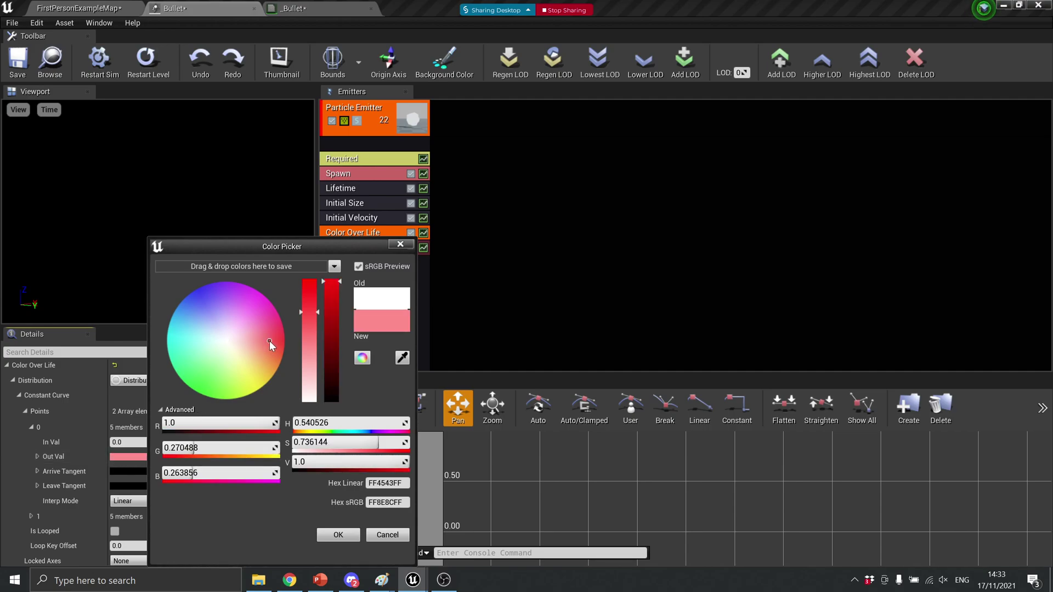
{"action": "left_click_drag", "start_coordinate": [305, 311], "coordinate": [306, 282]}
{"action": "left_click_drag", "start_coordinate": [271, 345], "coordinate": [277, 340]}
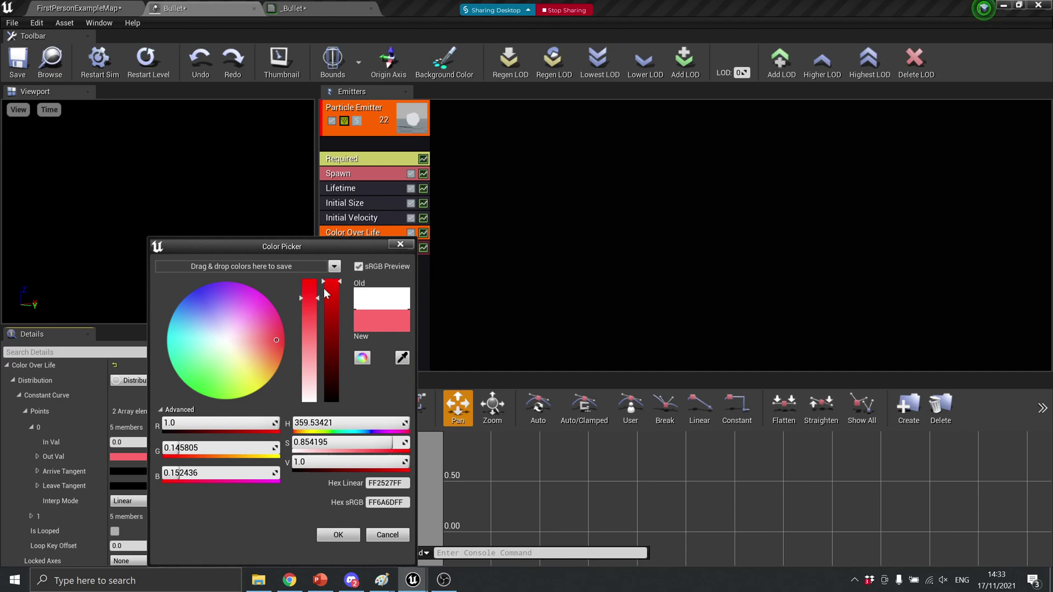
{"action": "left_click", "coordinate": [272, 353]}
{"action": "left_click_drag", "start_coordinate": [272, 354], "coordinate": [279, 357]}
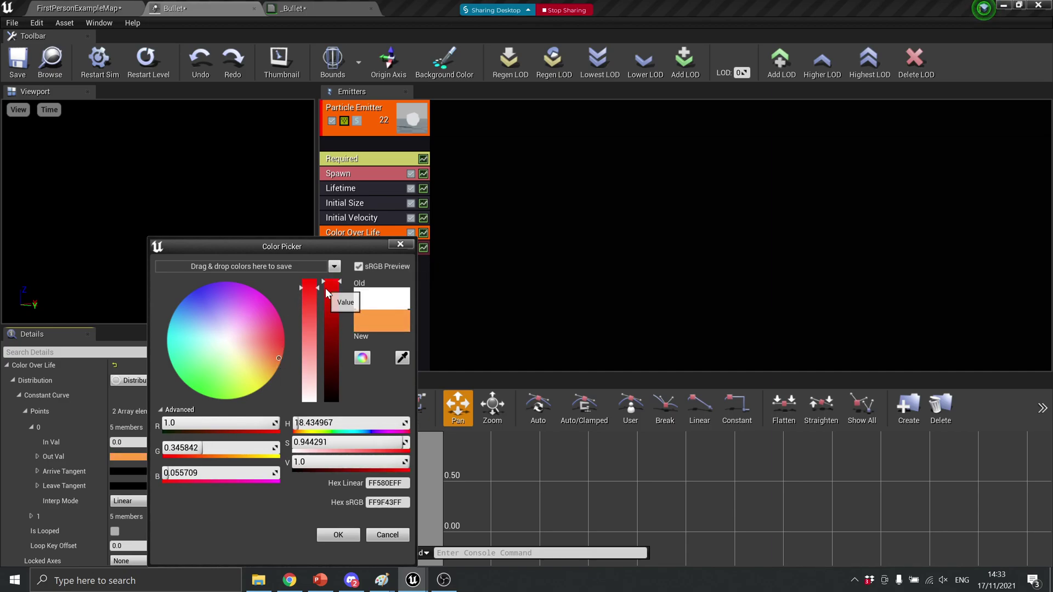
{"action": "left_click_drag", "start_coordinate": [308, 288], "coordinate": [309, 272]}
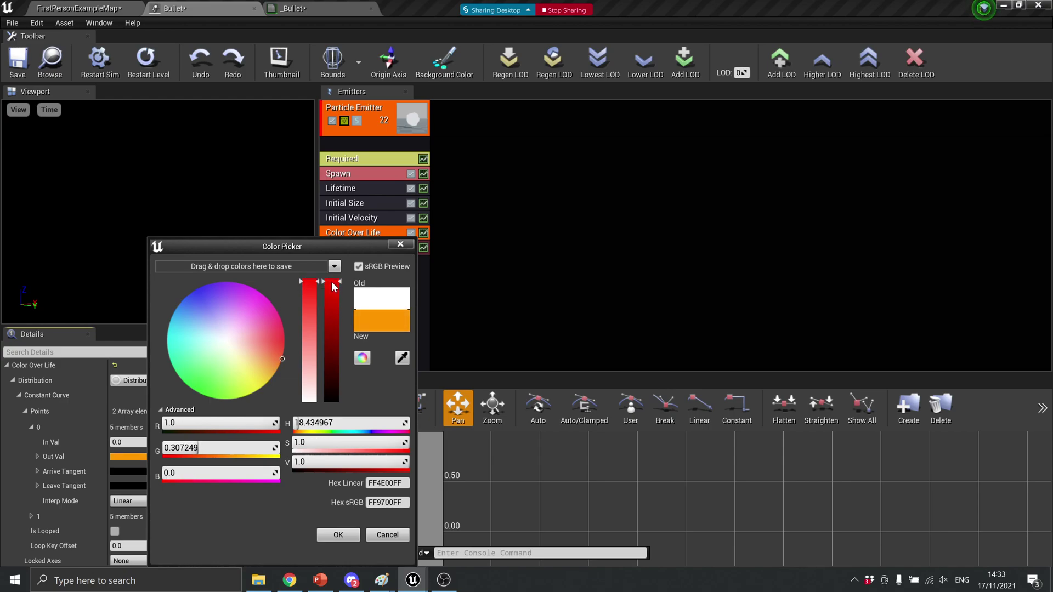
{"action": "left_click", "coordinate": [340, 535]}
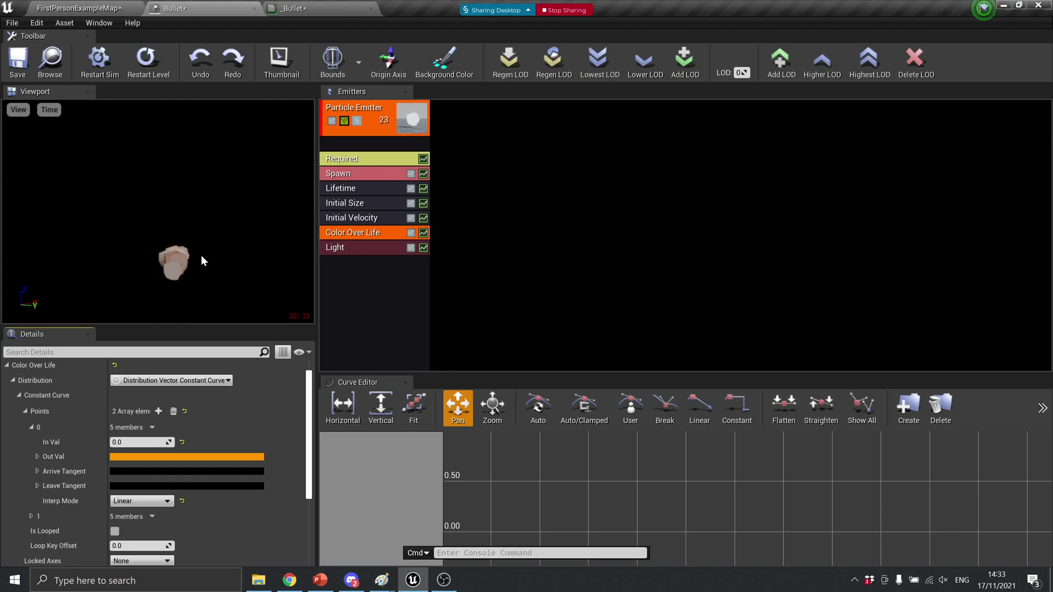
Change curve point 1's Out Val from white to pure red
{"action": "left_click", "coordinate": [32, 516]}
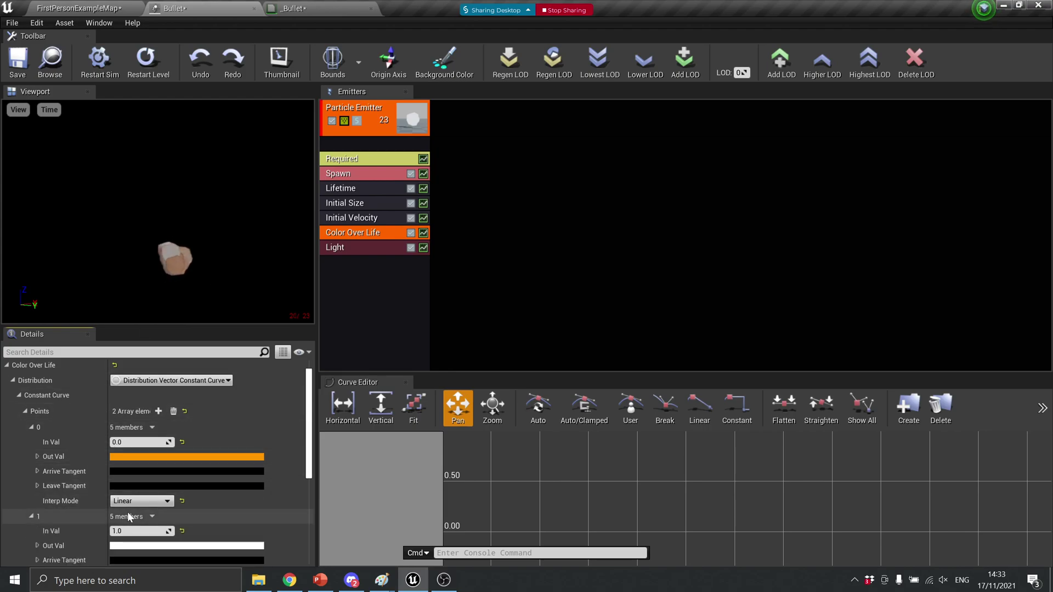
{"action": "left_click", "coordinate": [137, 545]}
{"action": "left_click_drag", "start_coordinate": [265, 338], "coordinate": [268, 346]}
{"action": "left_click_drag", "start_coordinate": [300, 293], "coordinate": [299, 280]}
{"action": "left_click_drag", "start_coordinate": [269, 346], "coordinate": [273, 341]}
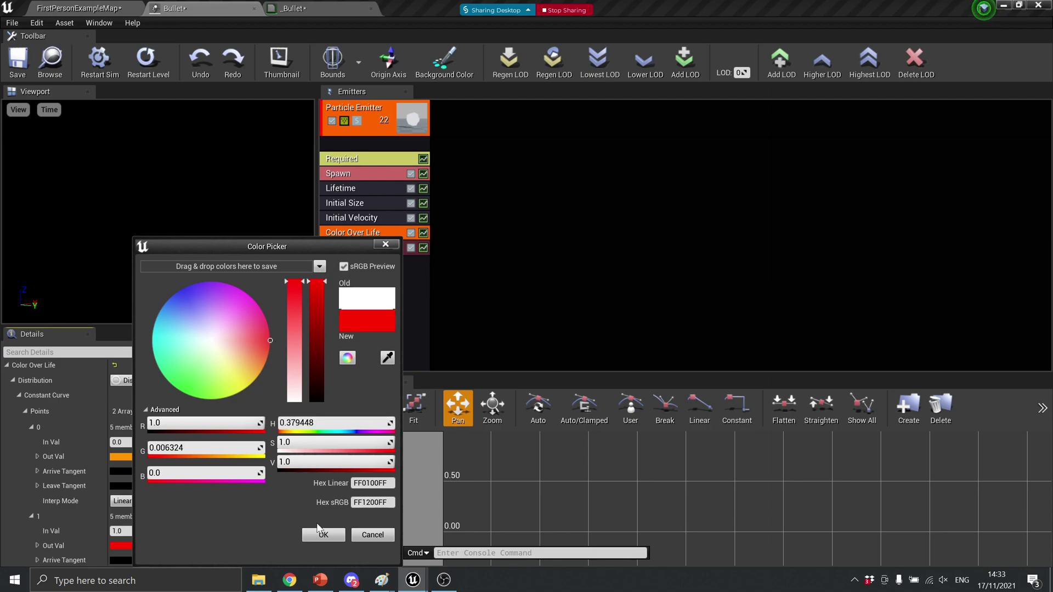
{"action": "left_click", "coordinate": [326, 534]}
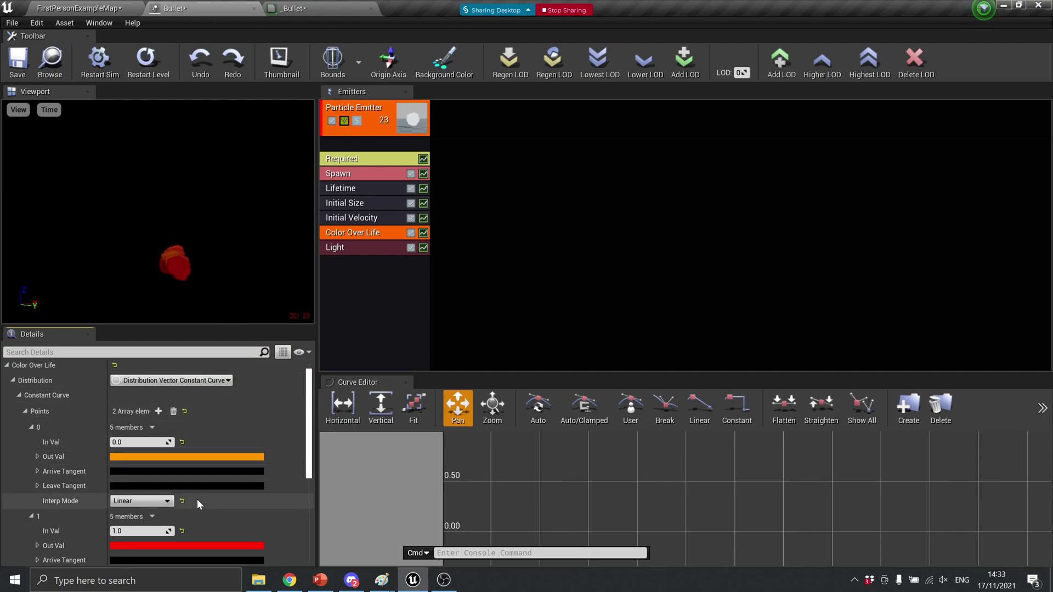
Retune point 0's starting colour toward yellow-orange
{"action": "left_click", "coordinate": [214, 456]}
{"action": "left_click_drag", "start_coordinate": [331, 358], "coordinate": [347, 371]}
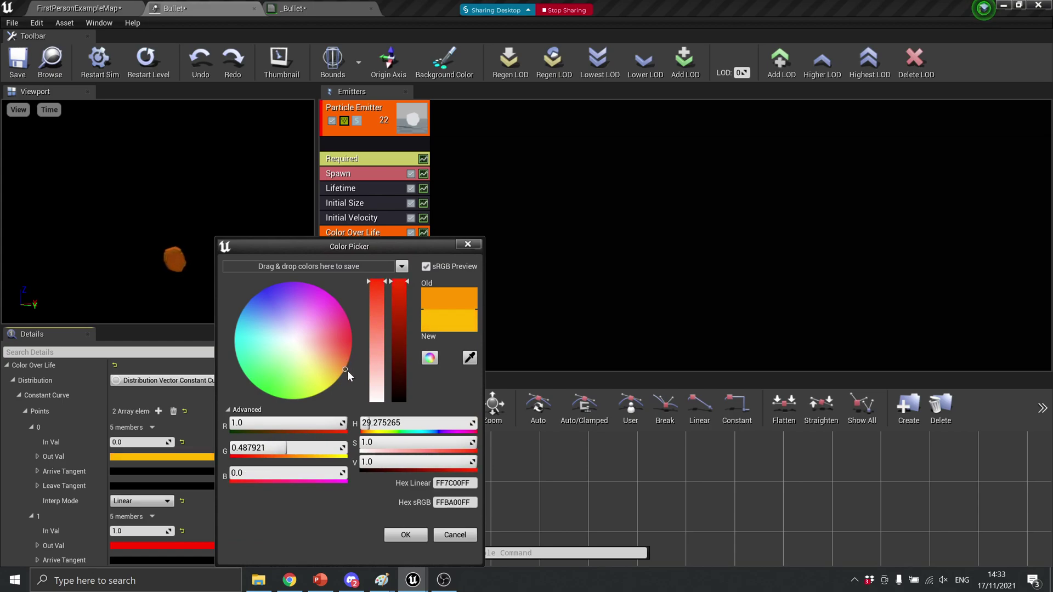
{"action": "left_click", "coordinate": [468, 244]}
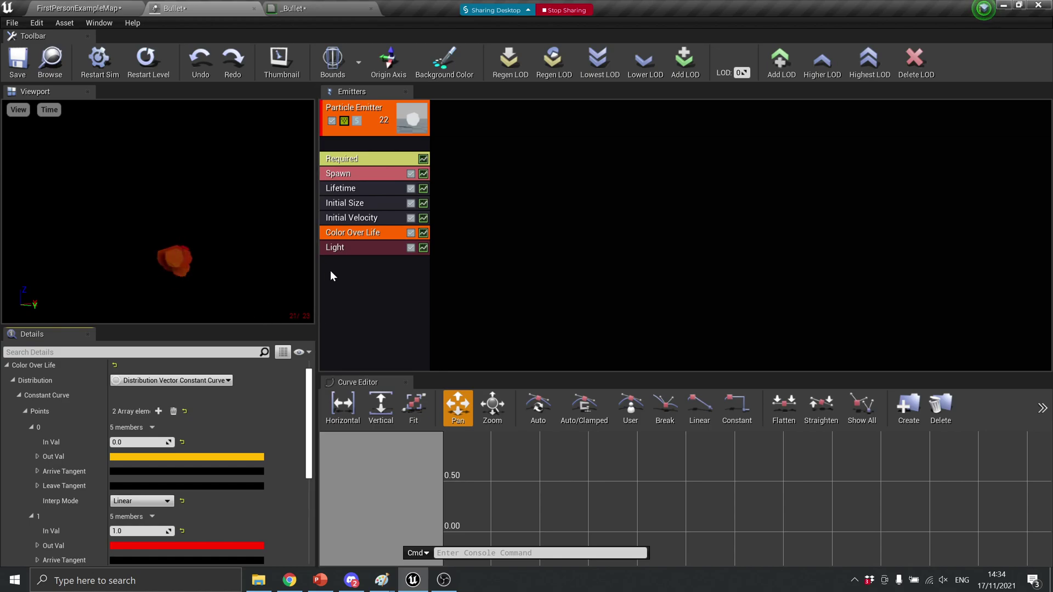
Uncheck Use Inverse Squared Falloff on the Light module and save the Bullet particle system
{"action": "left_click", "coordinate": [354, 251]}
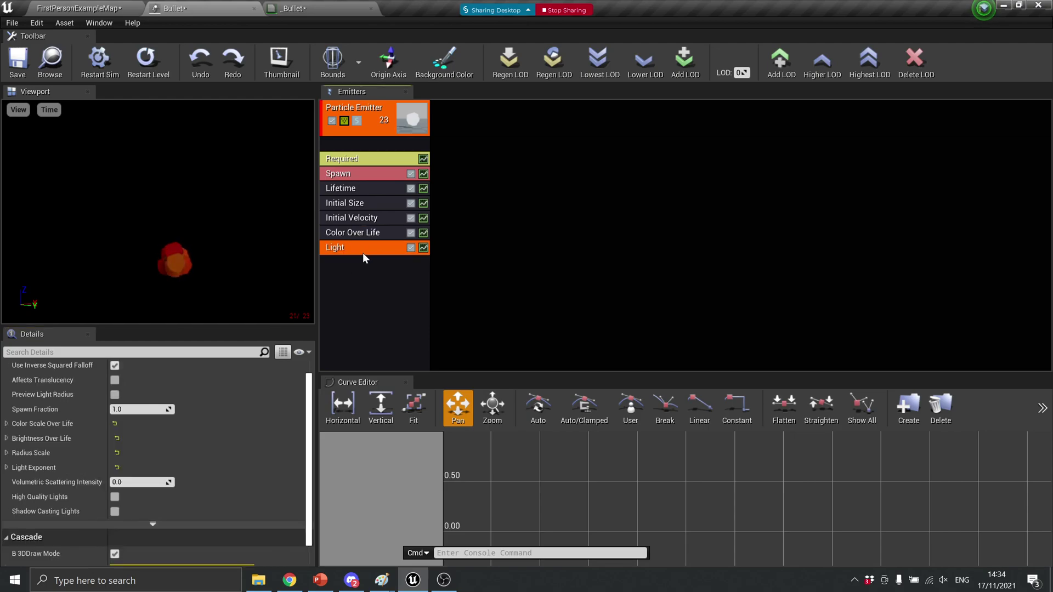
{"action": "scroll", "coordinate": [171, 431], "scroll_direction": "up", "scroll_amount": 1}
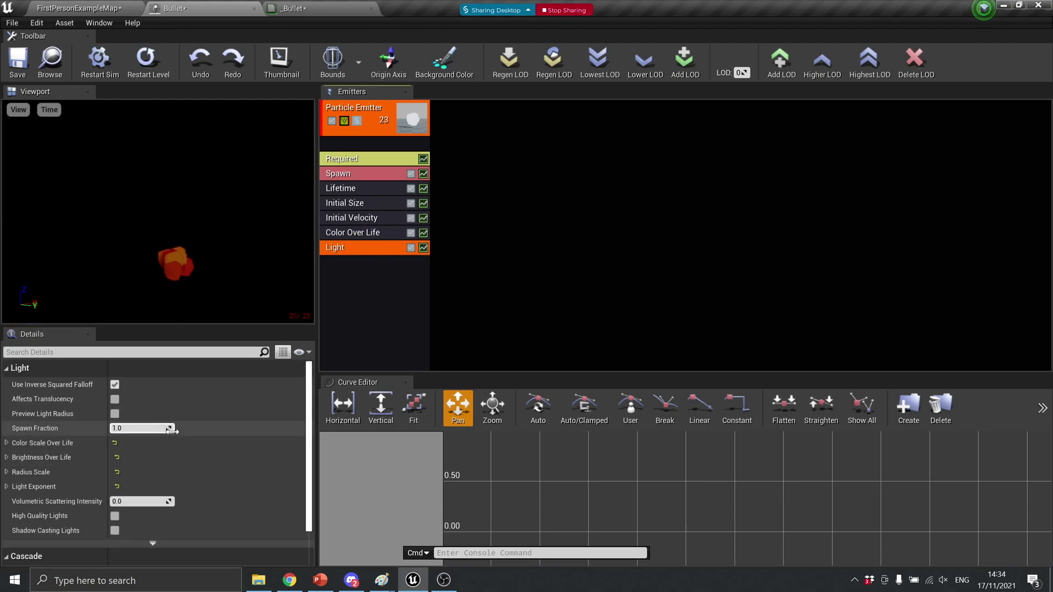
{"action": "left_click", "coordinate": [115, 387]}
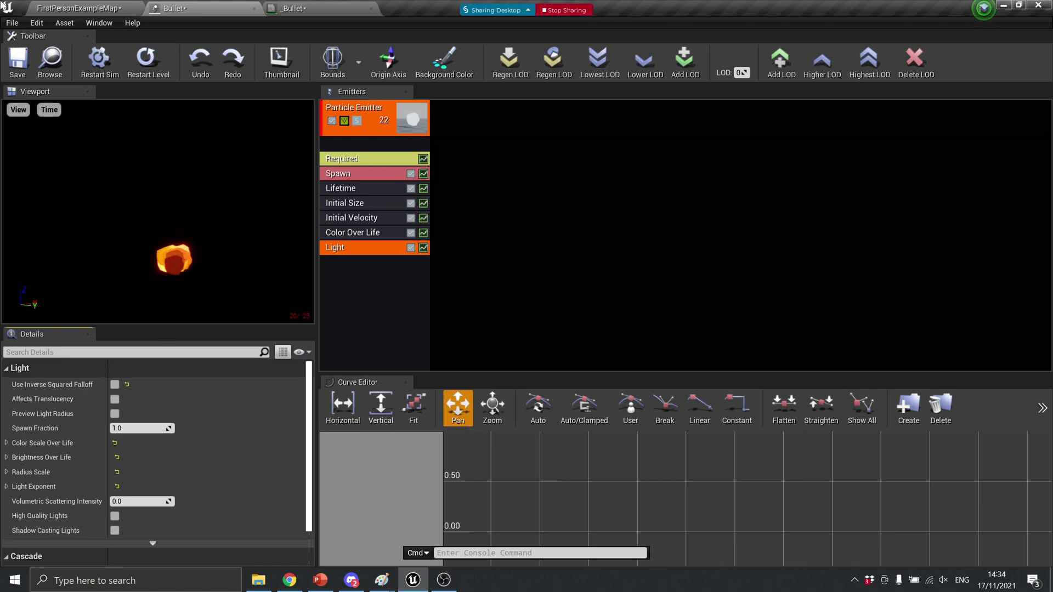
{"action": "left_click", "coordinate": [23, 59]}
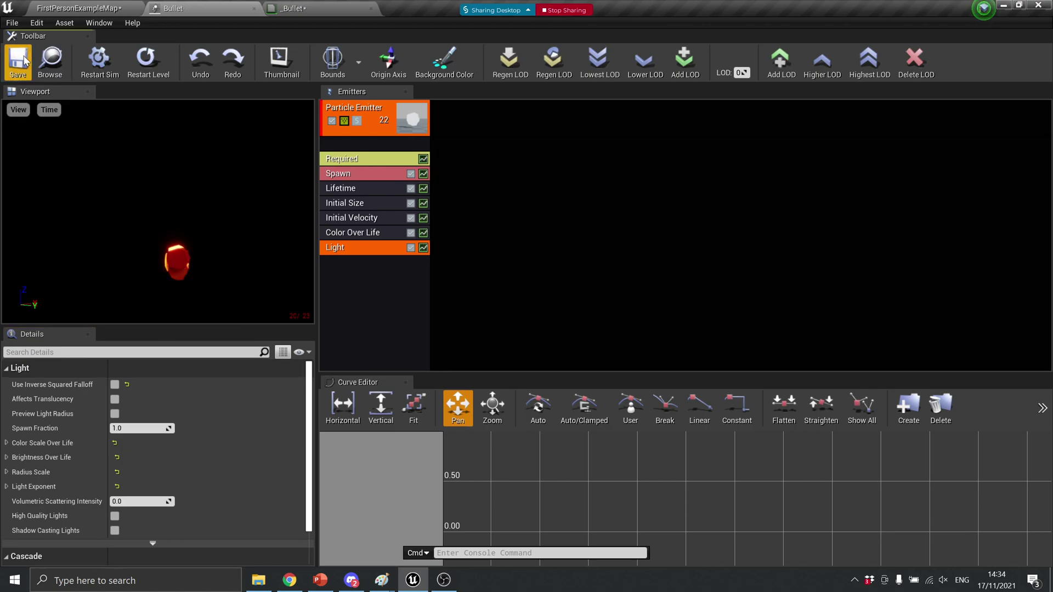
Open the FirstPersonProjectile blueprint from the Blueprints folder and select its CollisionComponent
{"action": "left_click", "coordinate": [65, 7]}
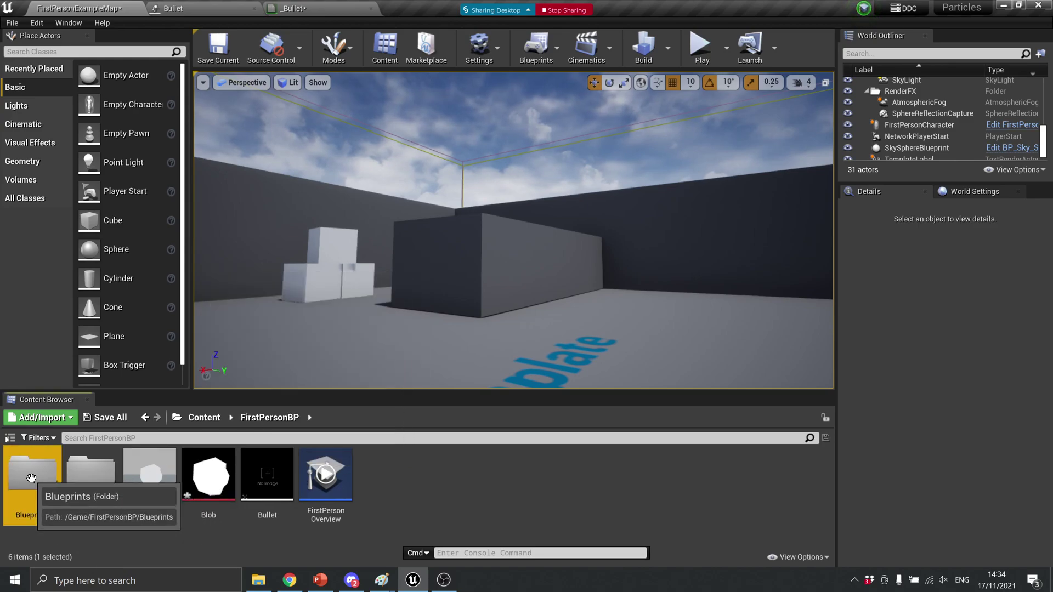
{"action": "double_click", "coordinate": [31, 474]}
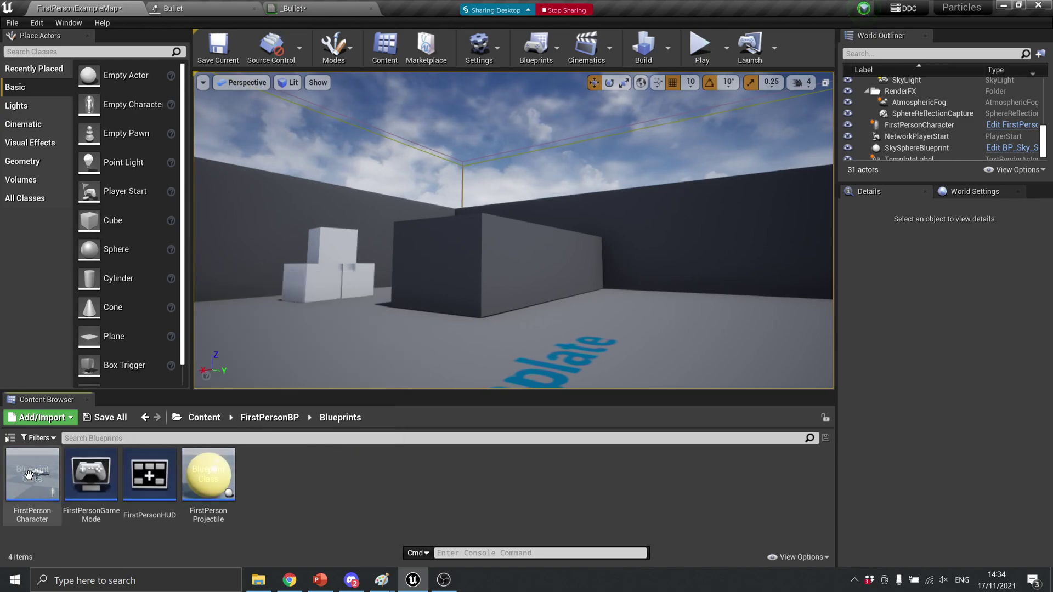
{"action": "left_click", "coordinate": [214, 473]}
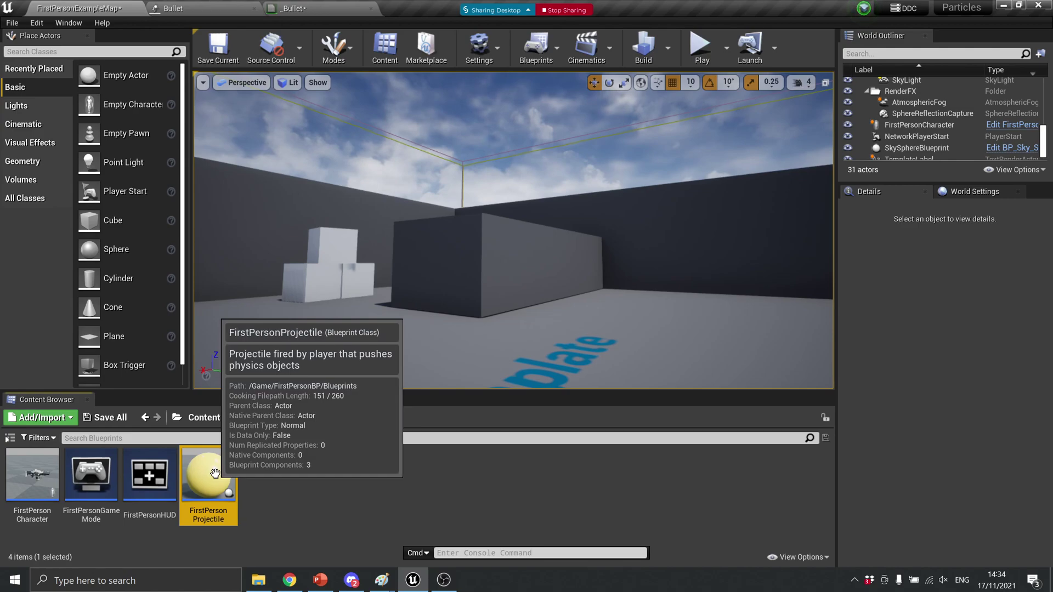
{"action": "double_click", "coordinate": [214, 475]}
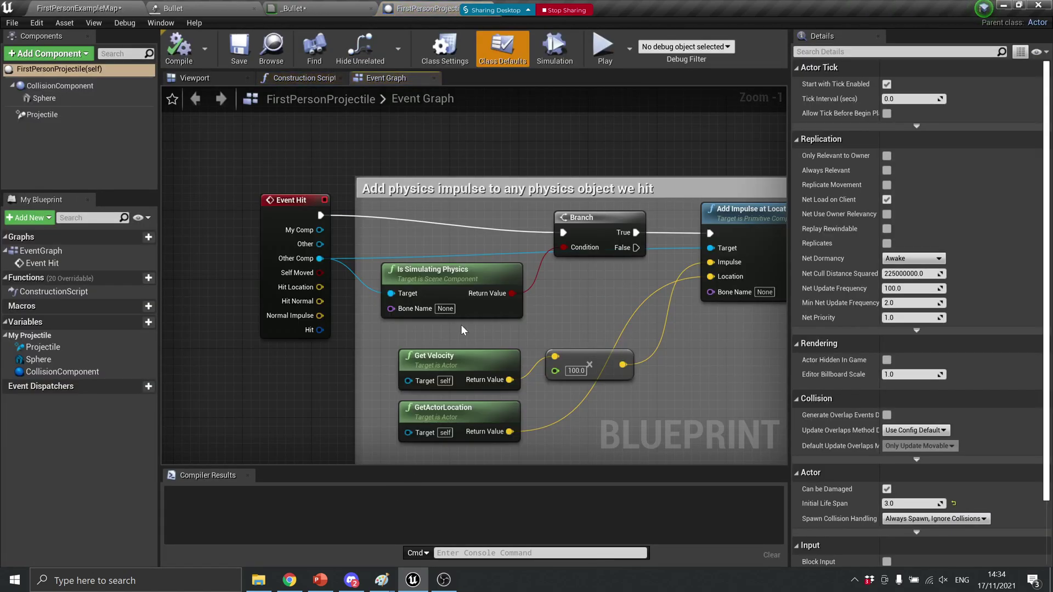
{"action": "left_click", "coordinate": [192, 79]}
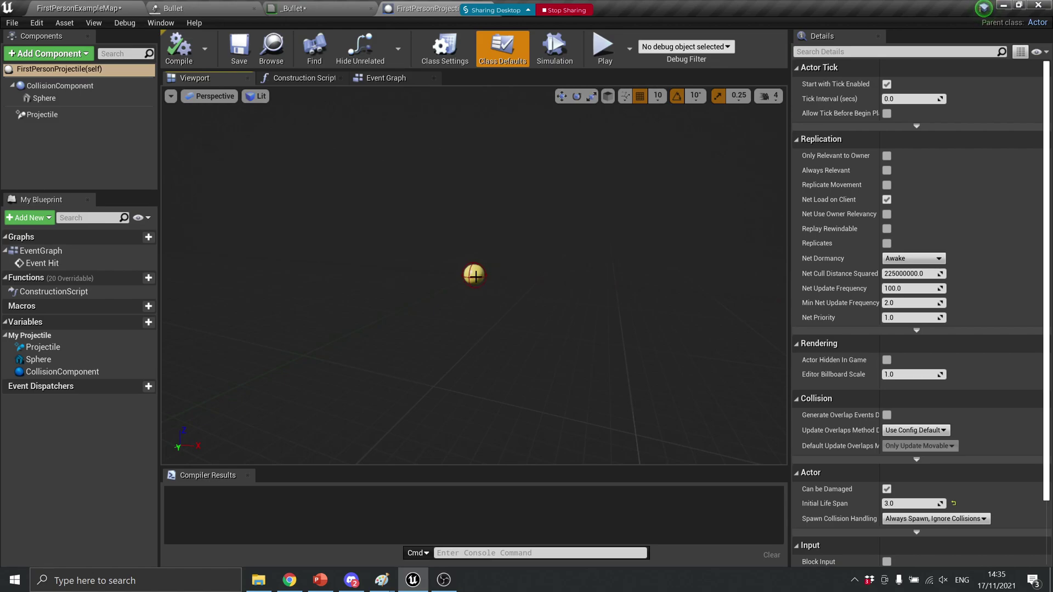
{"action": "left_click", "coordinate": [87, 86]}
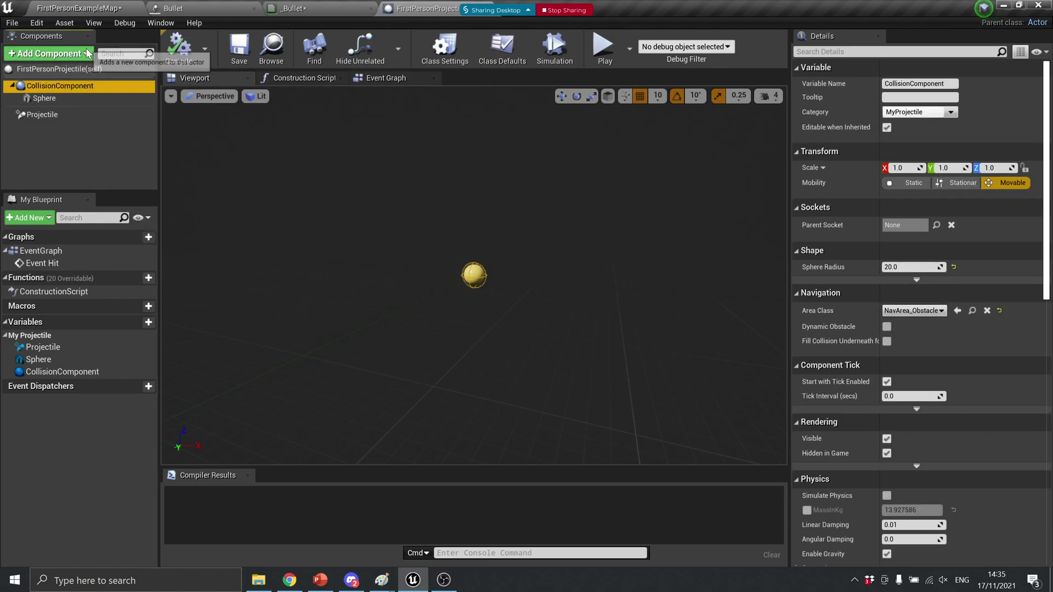
Add a Particle System component and set its Template to Bullet
{"action": "left_click", "coordinate": [50, 53]}
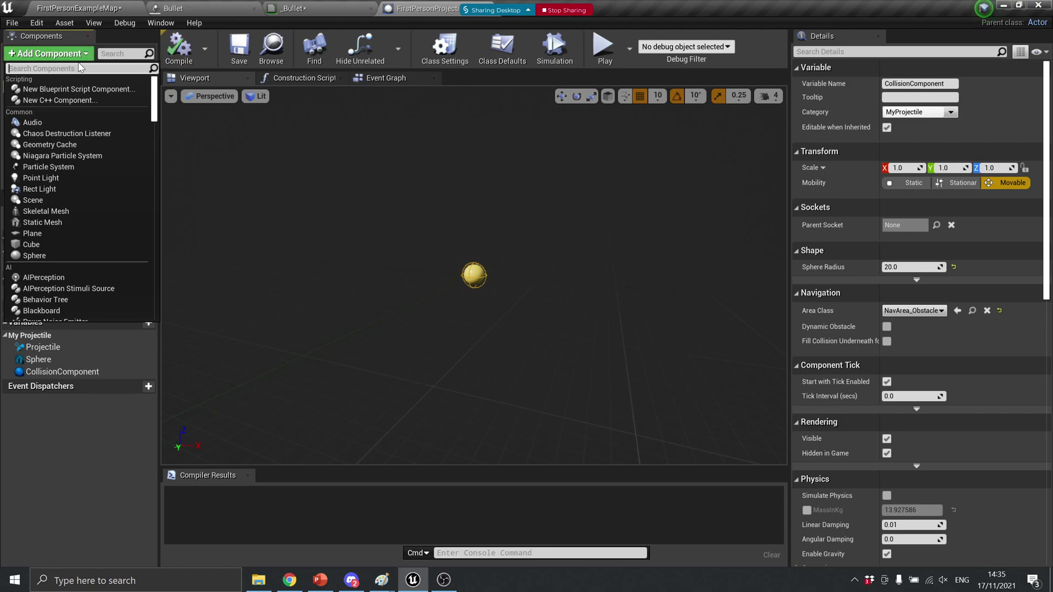
{"action": "type", "text": "p"}
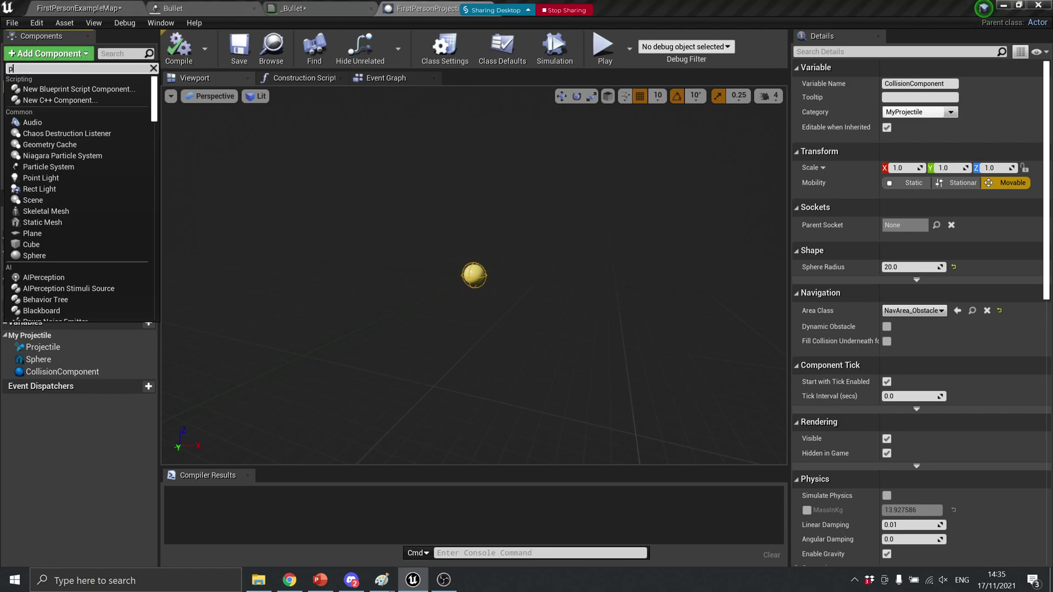
{"action": "type", "text": "arti"}
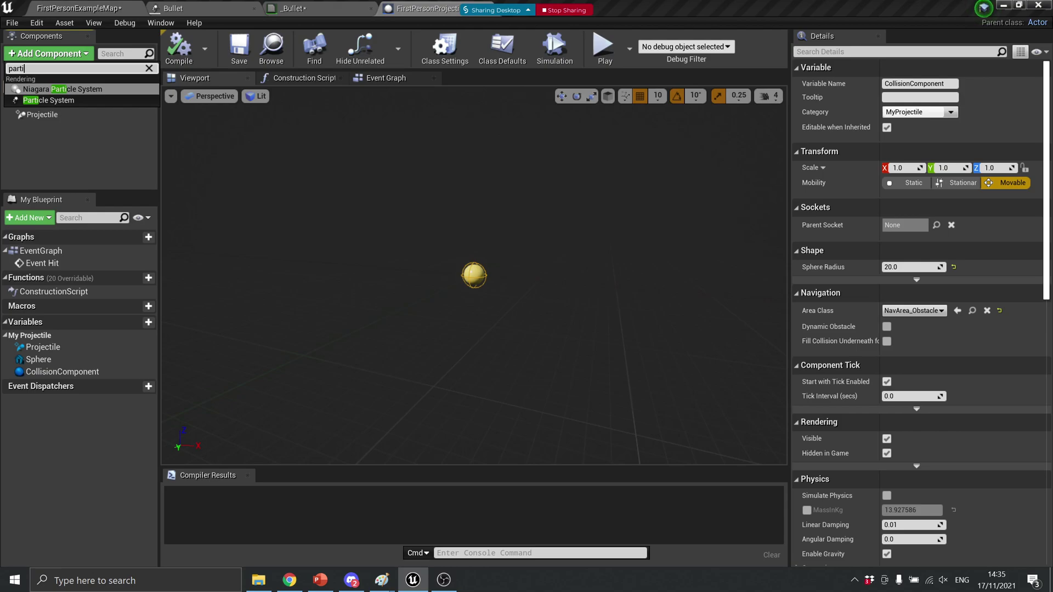
{"action": "left_click", "coordinate": [62, 103]}
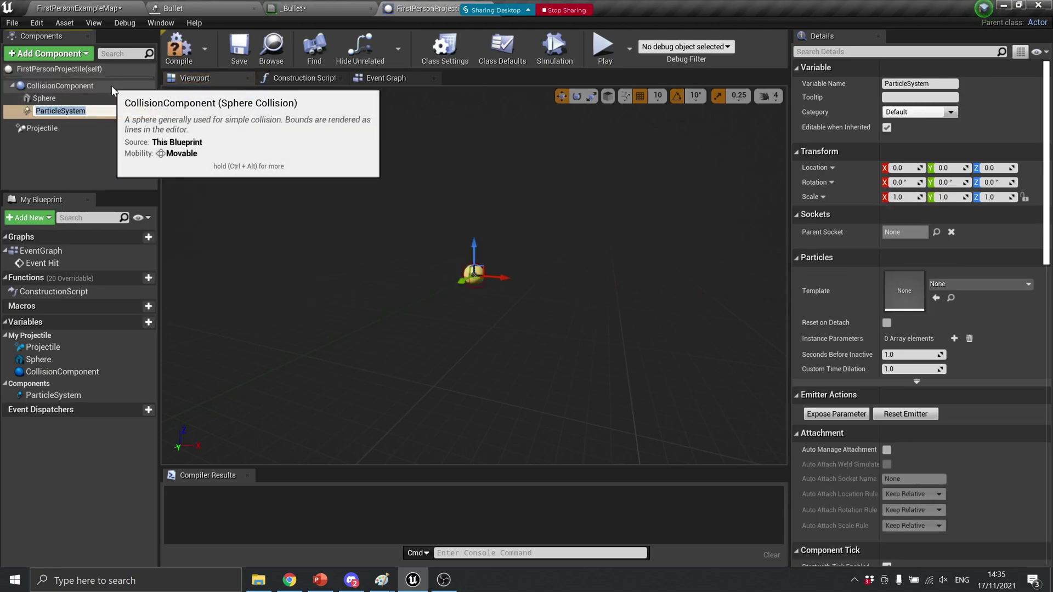
{"action": "key", "text": "Return"}
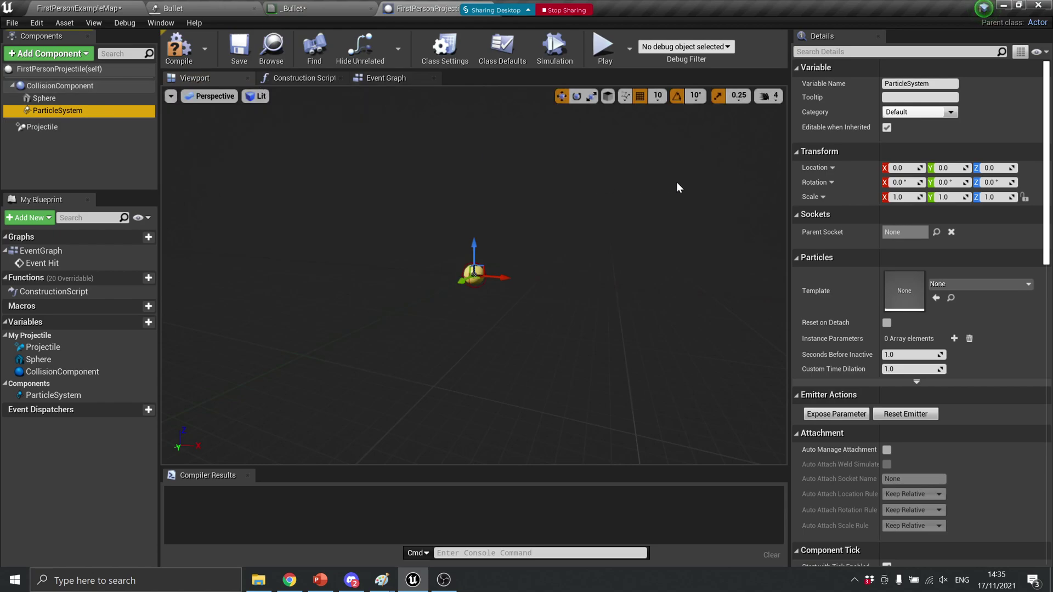
{"action": "left_click", "coordinate": [942, 285]}
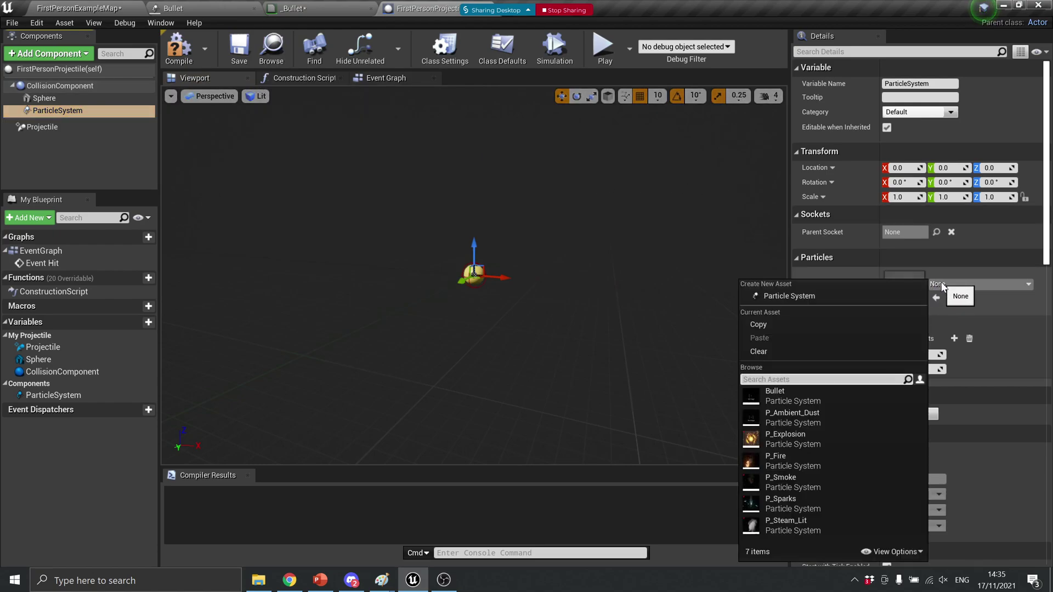
{"action": "left_click", "coordinate": [829, 397]}
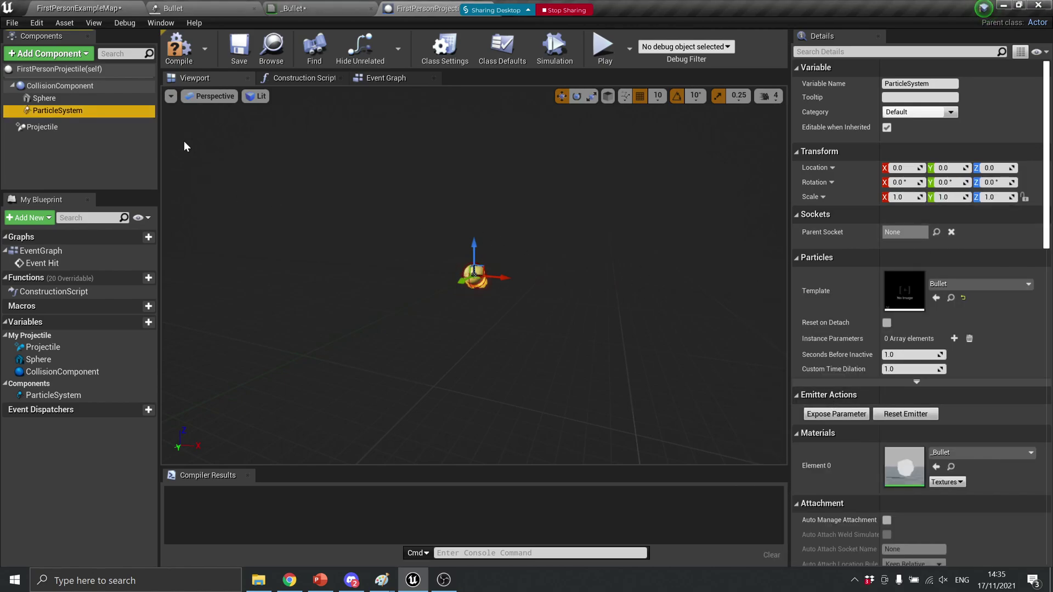
{"action": "left_click", "coordinate": [106, 96]}
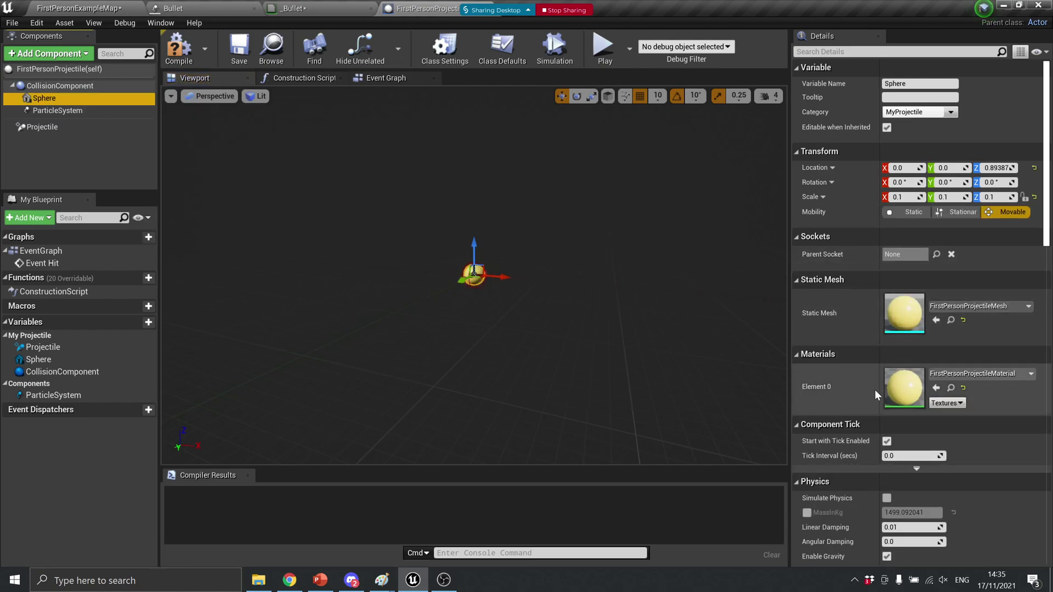
Make the projectile's yellow Sphere mesh invisible by turning off Rendering > Visible
{"action": "scroll", "coordinate": [860, 447], "scroll_direction": "down", "scroll_amount": 1}
{"action": "scroll", "coordinate": [860, 442], "scroll_direction": "down", "scroll_amount": 6}
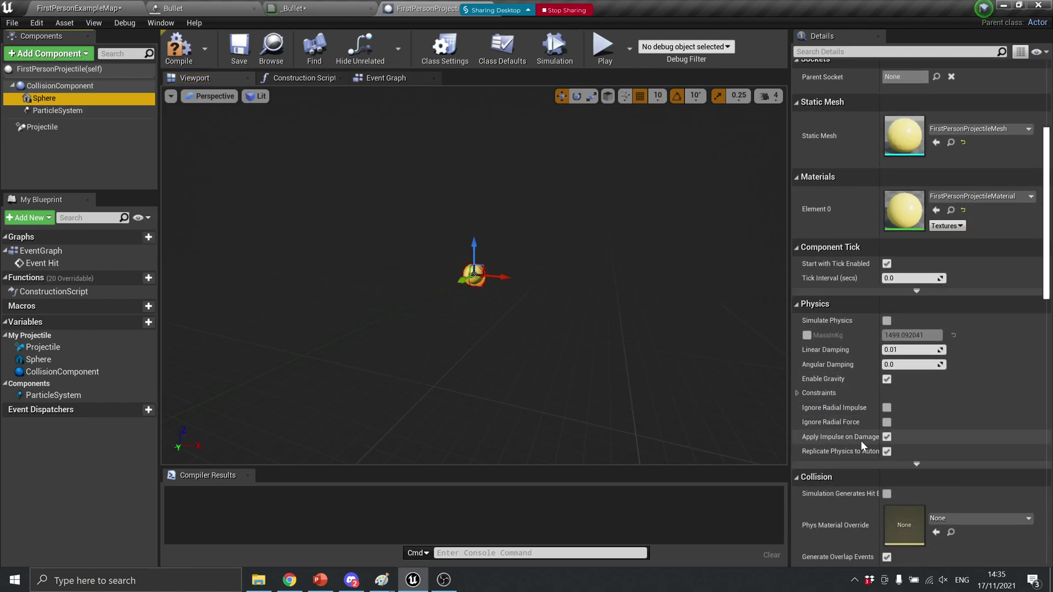
{"action": "scroll", "coordinate": [861, 442], "scroll_direction": "down", "scroll_amount": 5}
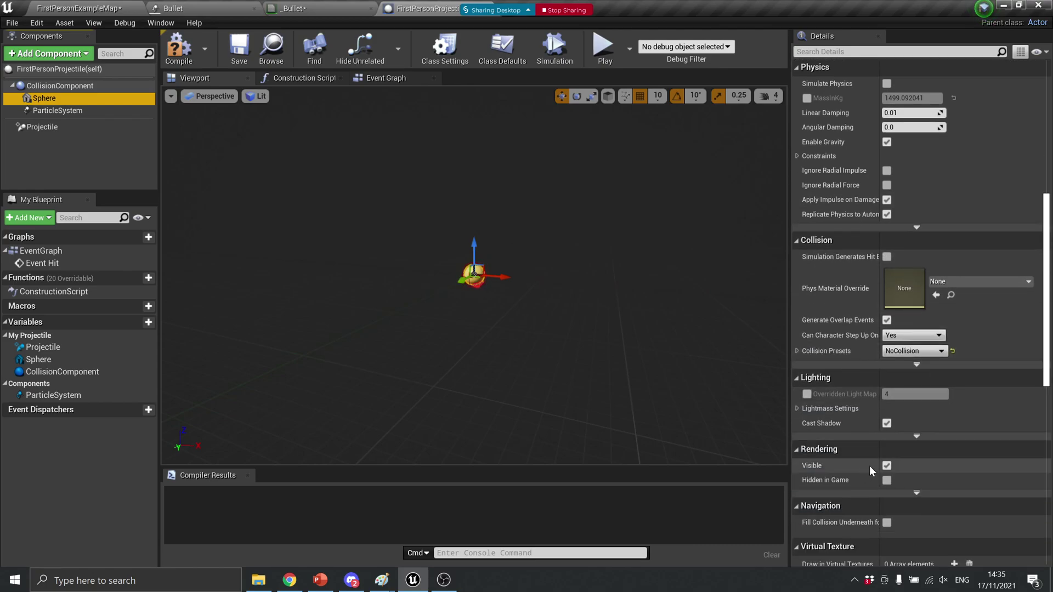
{"action": "left_click", "coordinate": [887, 466]}
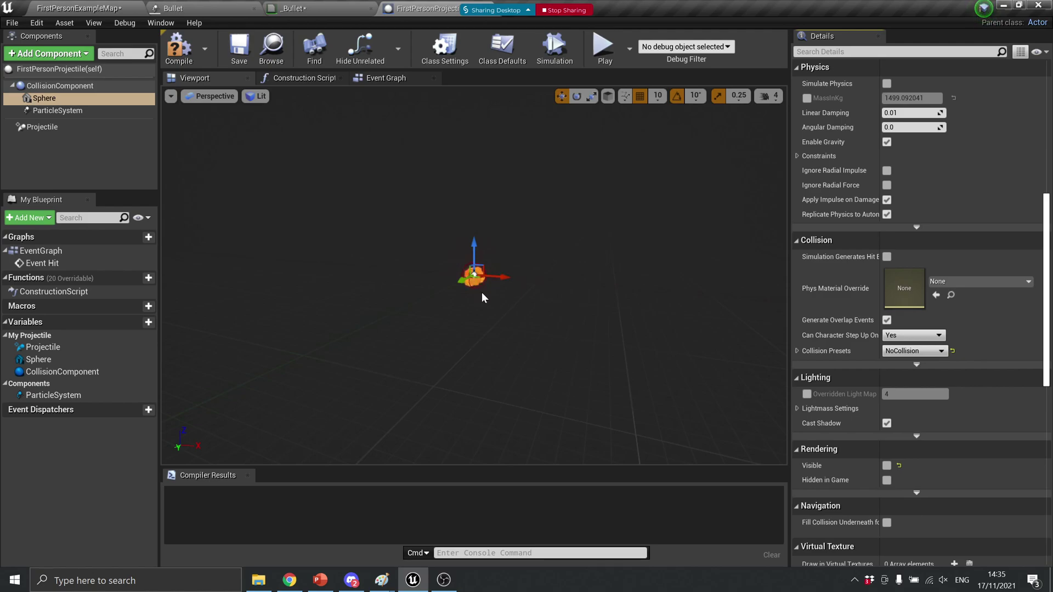
Compile the FirstPersonProjectile blueprint and return to FirstPersonExampleMap
{"action": "scroll", "coordinate": [486, 297], "scroll_direction": "up", "scroll_amount": 5}
{"action": "scroll", "coordinate": [486, 296], "scroll_direction": "down", "scroll_amount": 3}
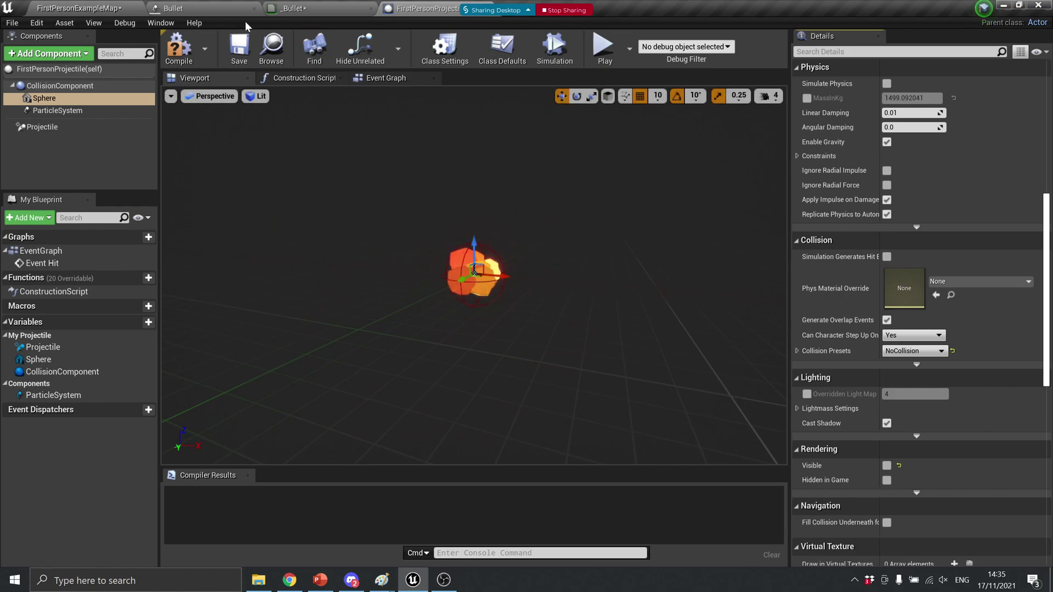
{"action": "left_click", "coordinate": [178, 46]}
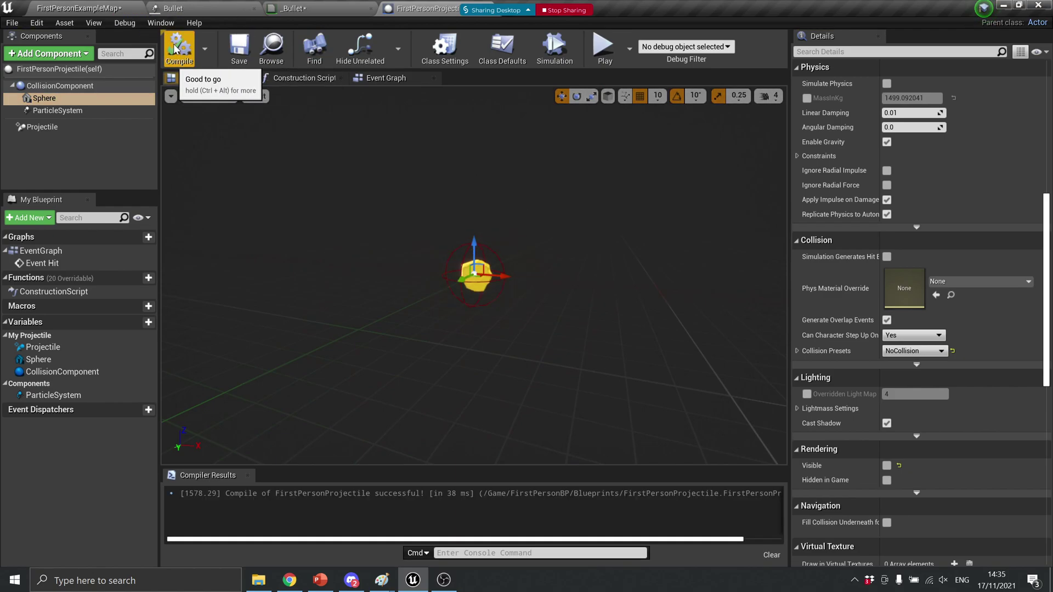
{"action": "left_click", "coordinate": [99, 5]}
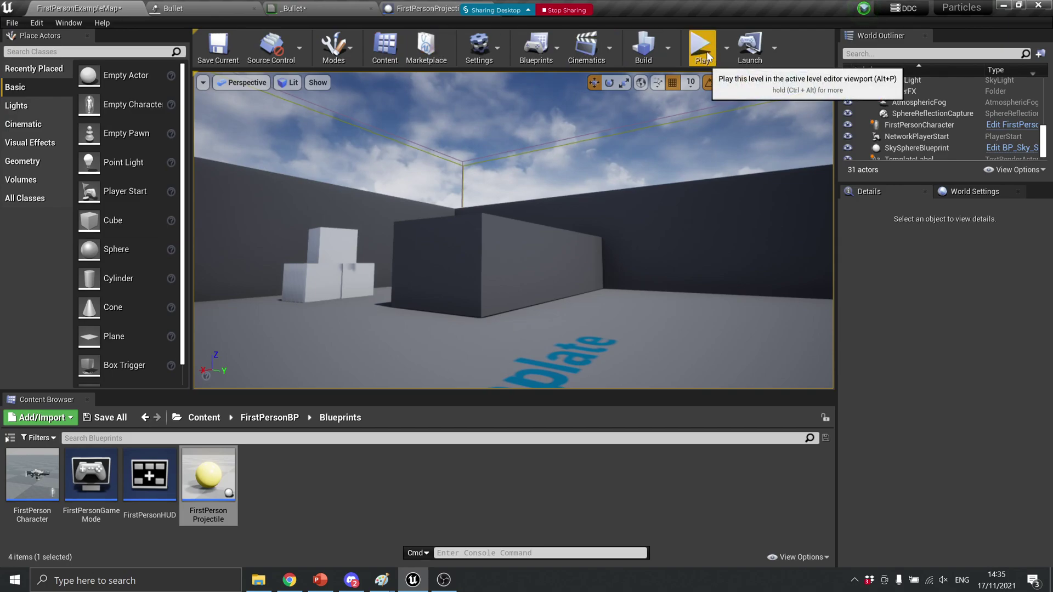
Play the level, fire a series of projectiles at the wall and cubes to watch the glowing trails, then stop
{"action": "left_click", "coordinate": [705, 55]}
{"action": "left_click", "coordinate": [516, 241]}
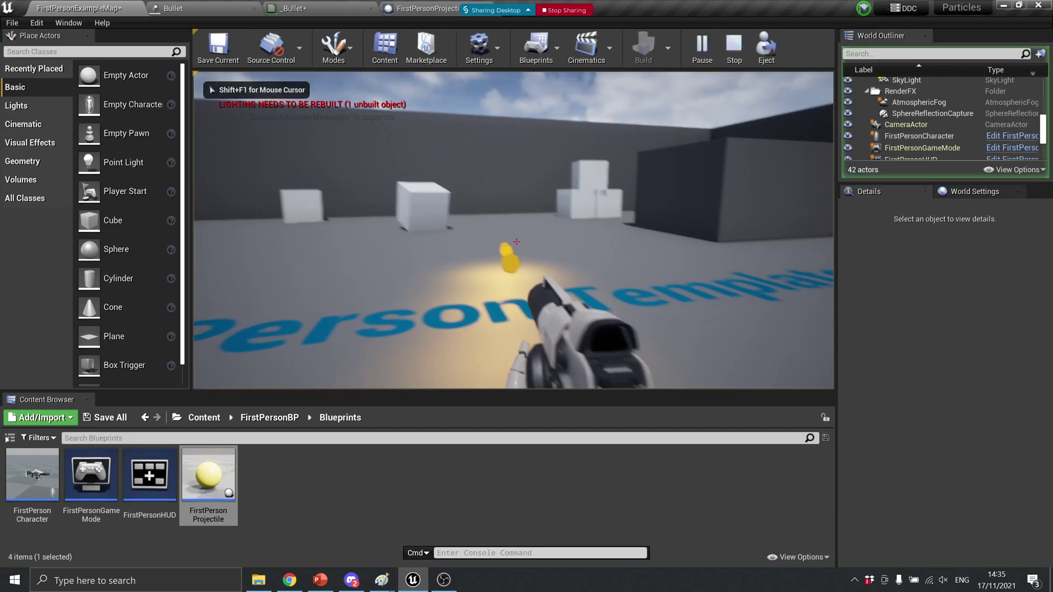
{"action": "left_click", "coordinate": [515, 242]}
{"action": "left_click", "coordinate": [516, 241]}
{"action": "left_click", "coordinate": [515, 241]}
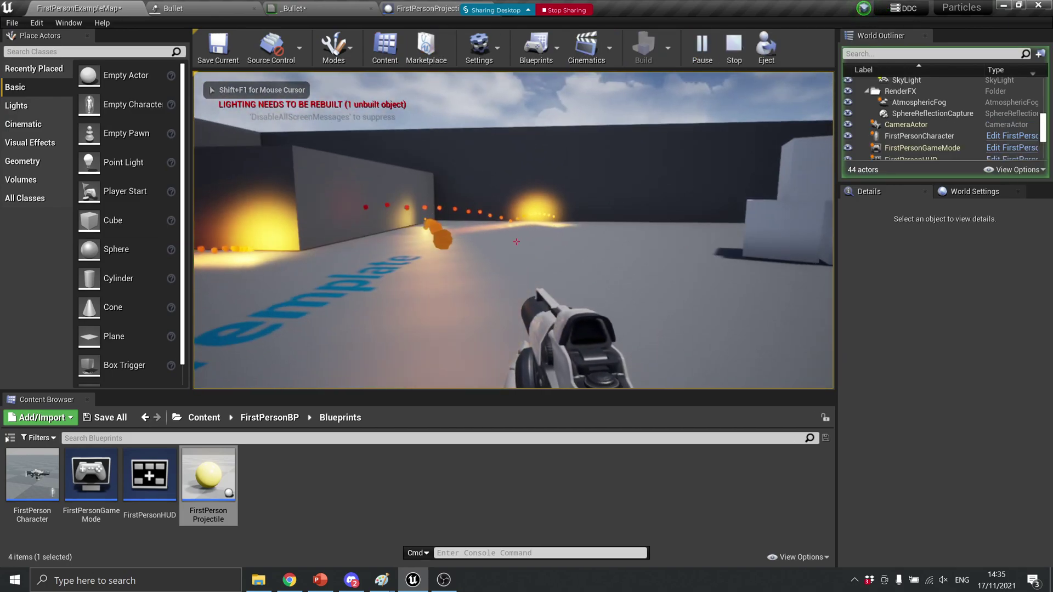
{"action": "left_click", "coordinate": [516, 242]}
{"action": "left_click", "coordinate": [515, 242]}
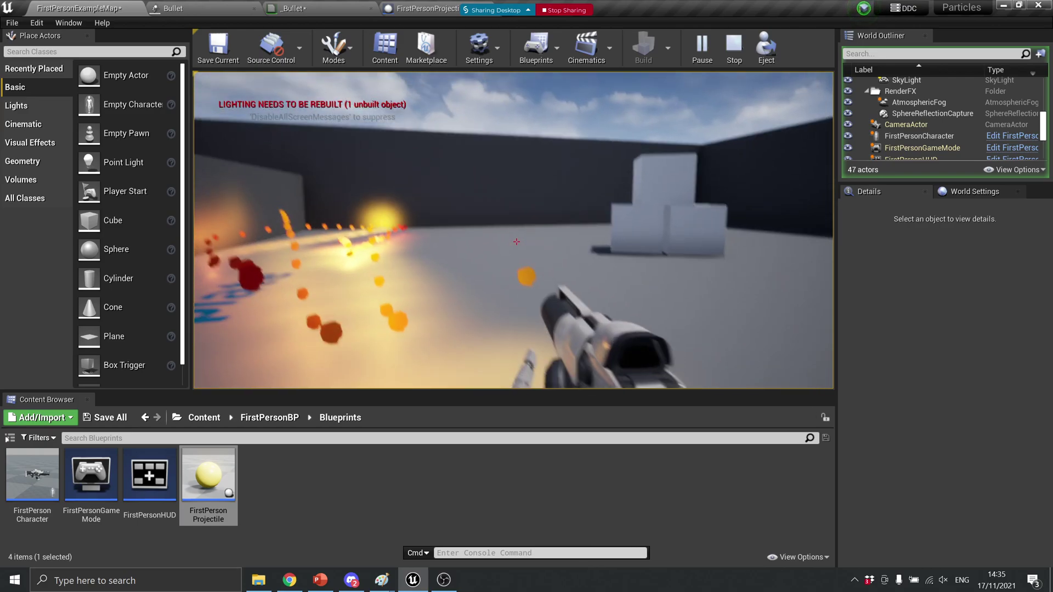
{"action": "left_click", "coordinate": [515, 241]}
{"action": "left_click", "coordinate": [516, 241]}
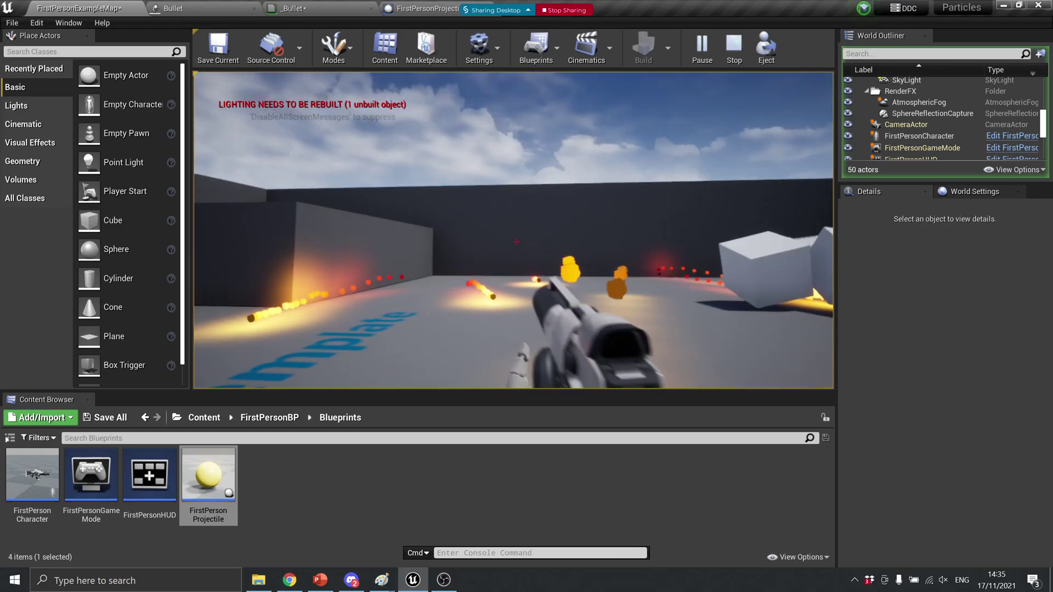
{"action": "left_click", "coordinate": [516, 242]}
{"action": "left_click", "coordinate": [516, 241]}
{"action": "left_click", "coordinate": [516, 242]}
{"action": "left_click", "coordinate": [516, 241]}
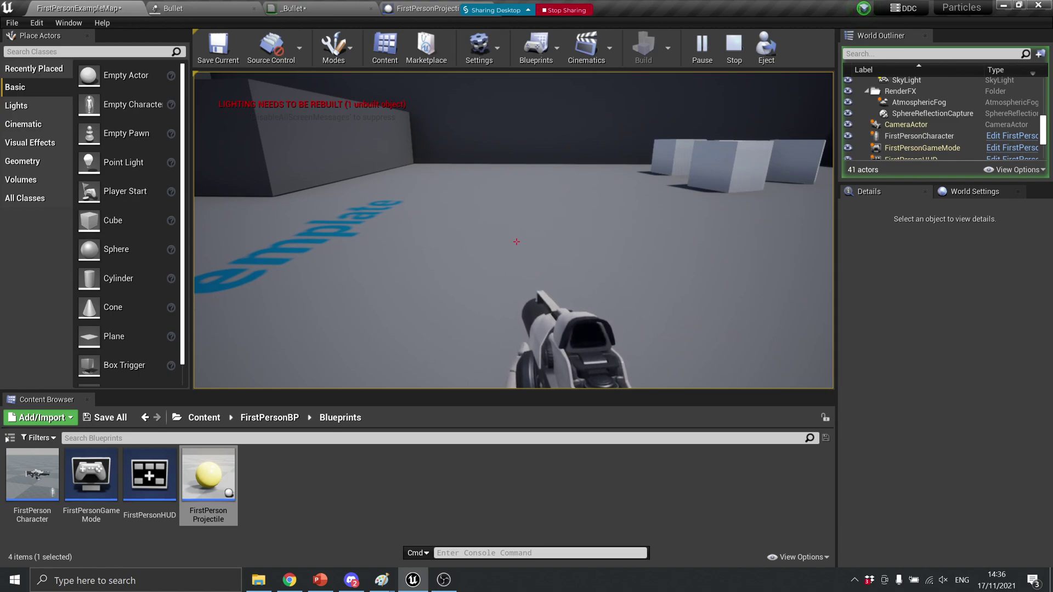
{"action": "left_click", "coordinate": [516, 242]}
{"action": "left_click", "coordinate": [516, 241]}
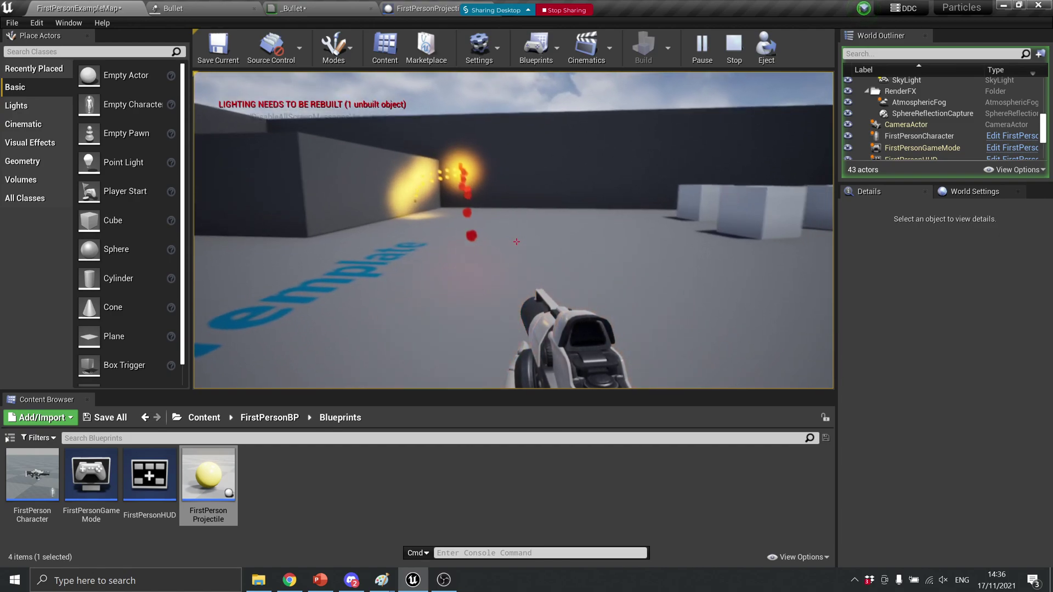
{"action": "left_click", "coordinate": [516, 241]}
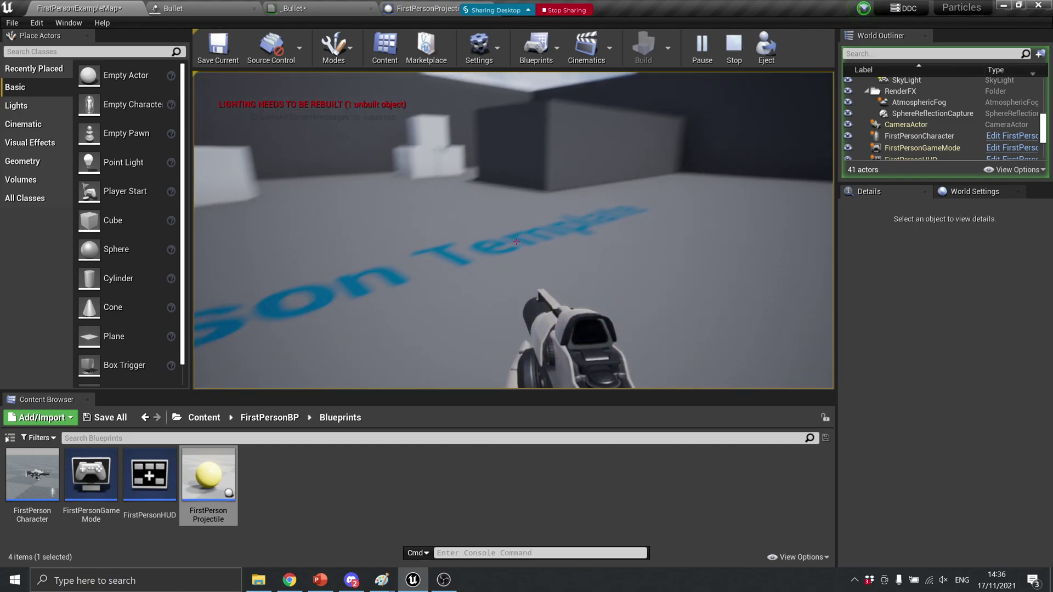
{"action": "left_click", "coordinate": [516, 241]}
{"action": "left_click", "coordinate": [516, 241]}
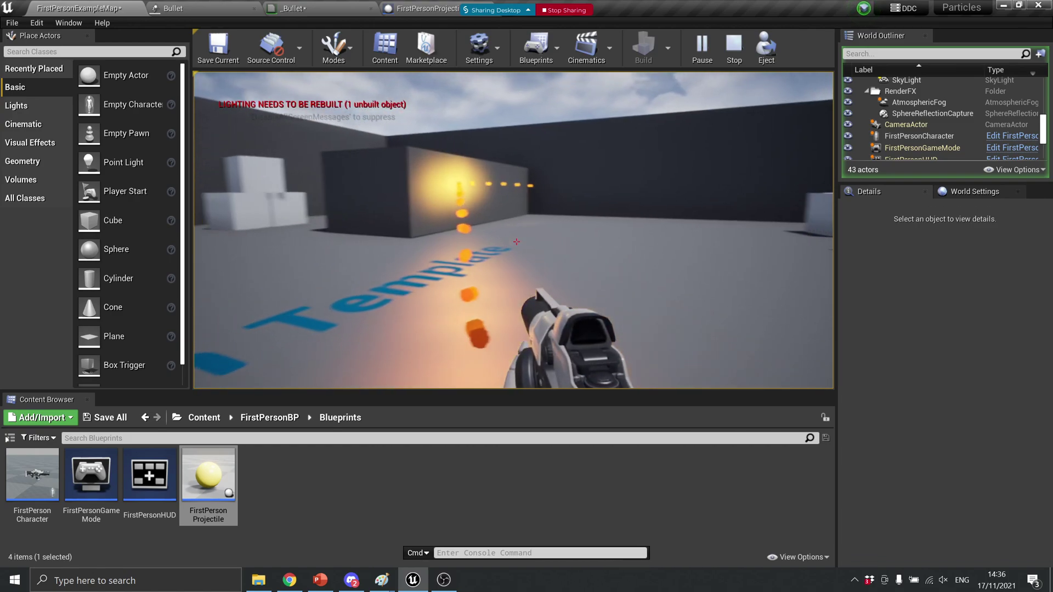
{"action": "left_click", "coordinate": [516, 241]}
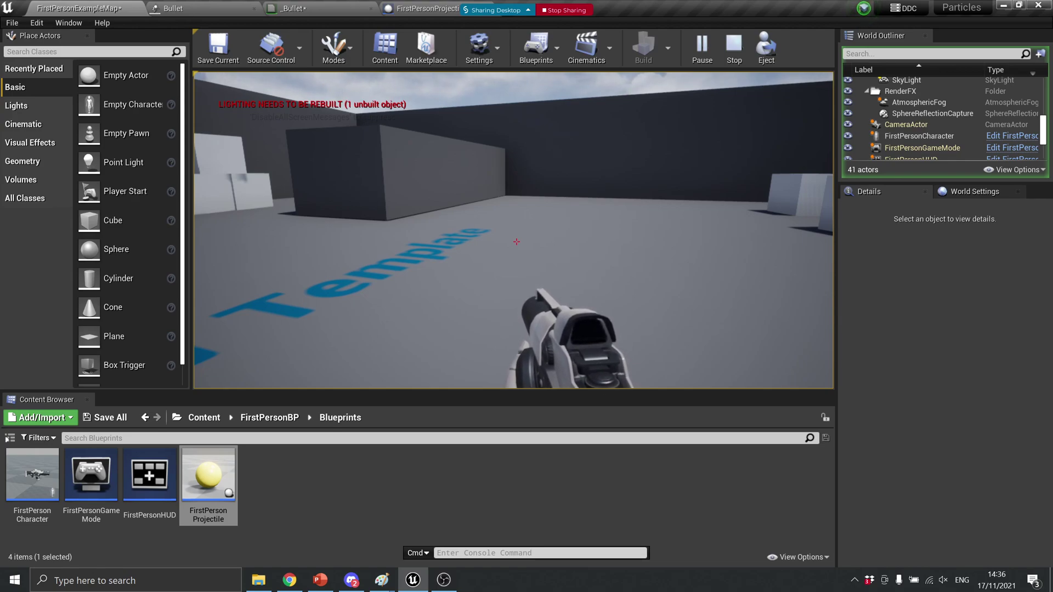
{"action": "key", "text": "Escape"}
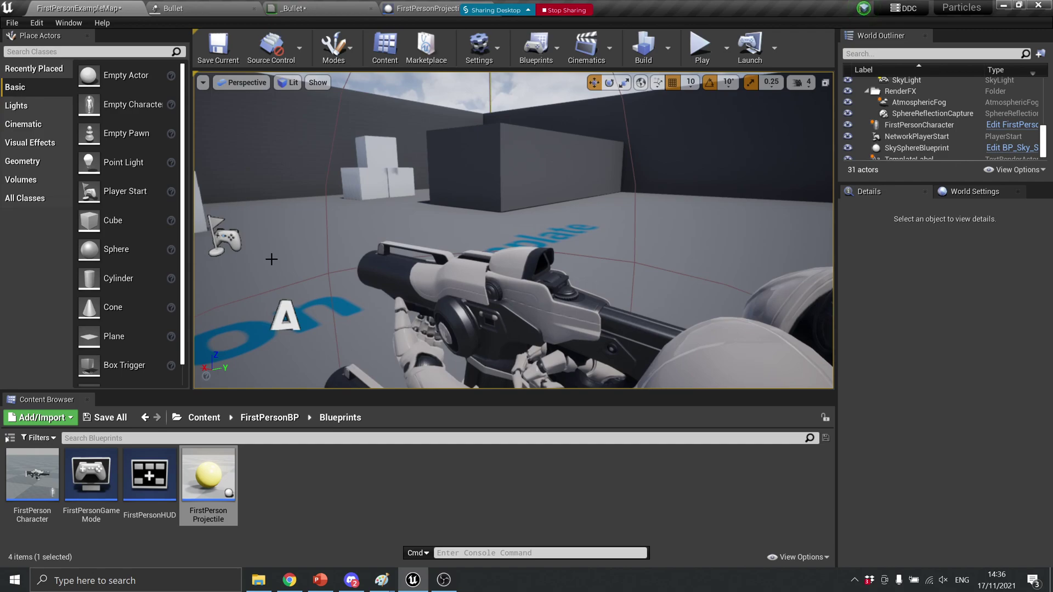
Open the Bullet particle system and expand its Initial Size Start Size distribution
{"action": "left_click", "coordinate": [433, 9]}
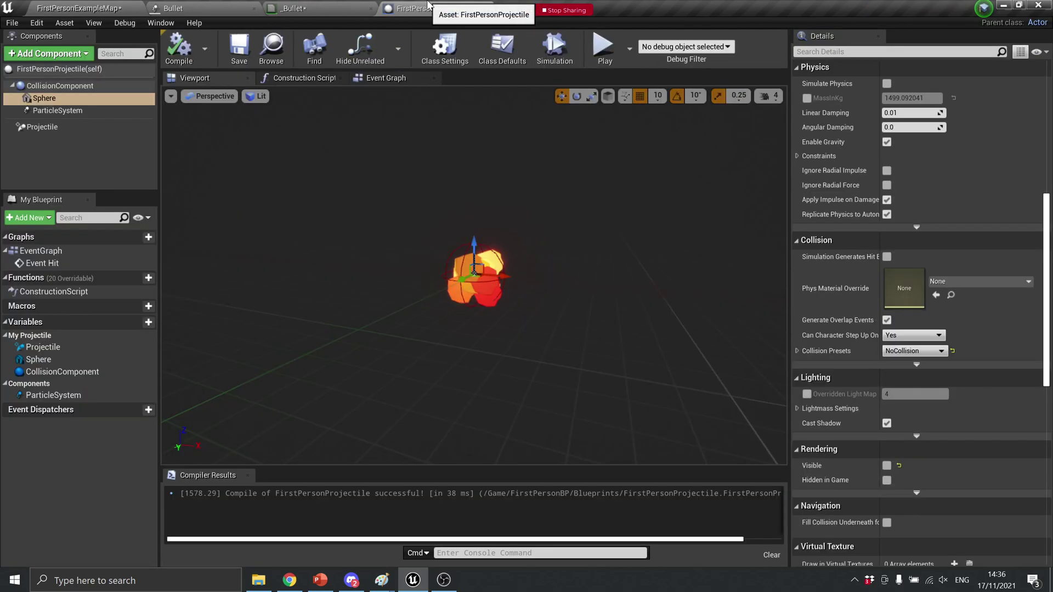
{"action": "left_click", "coordinate": [211, 9]}
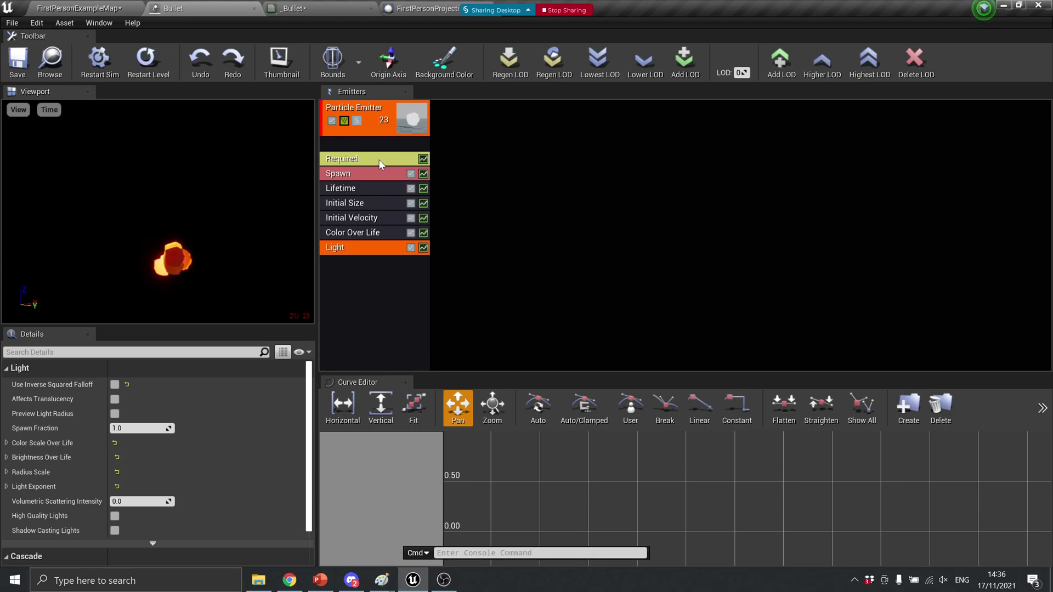
{"action": "left_click", "coordinate": [377, 200]}
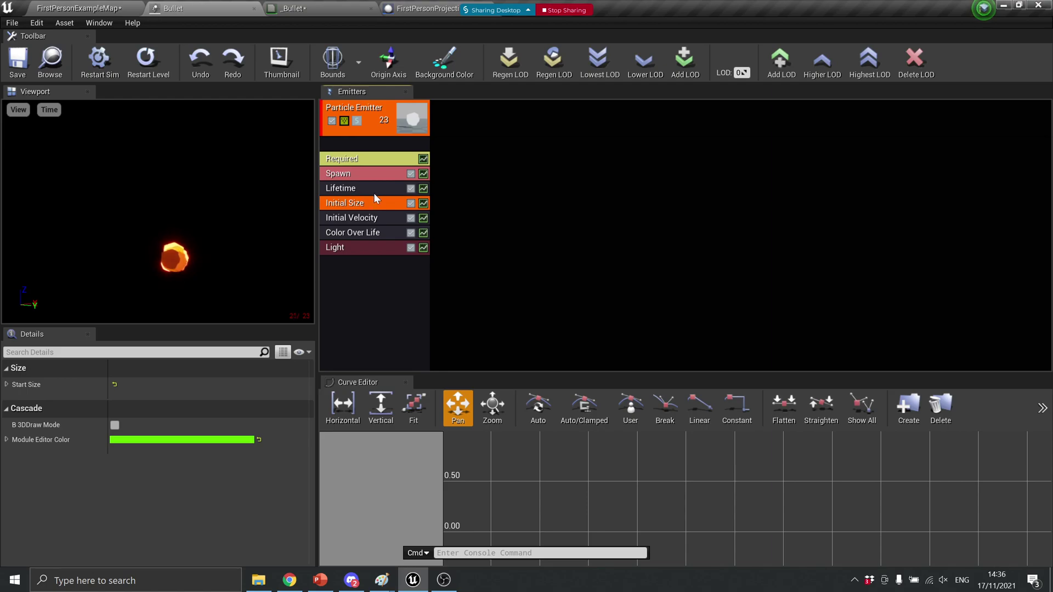
{"action": "left_click", "coordinate": [6, 384]}
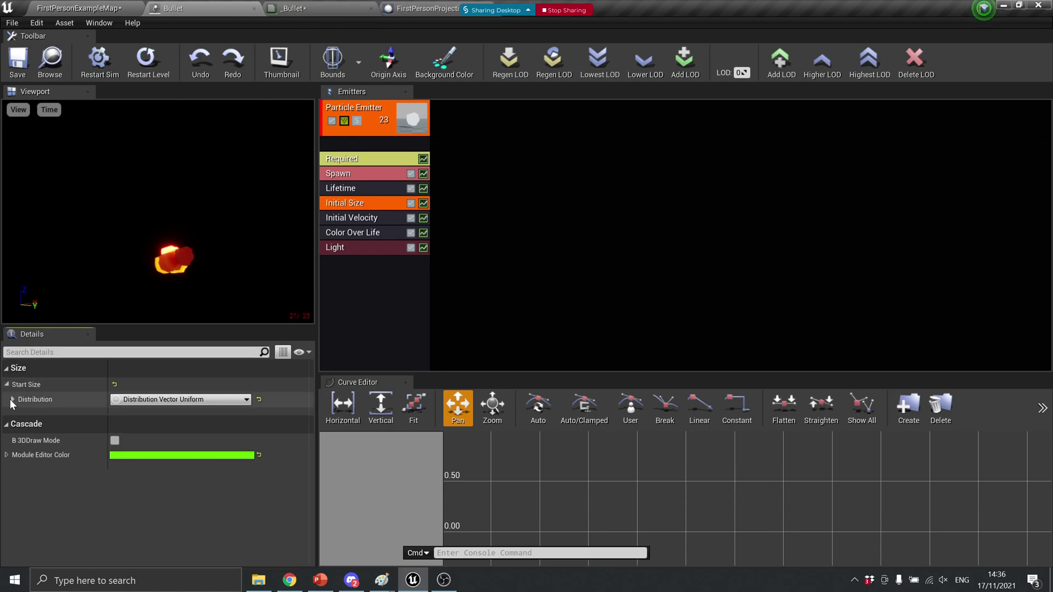
{"action": "left_click", "coordinate": [12, 400]}
Set Start Size Max and Min X, Y and Z all to 100
{"action": "left_click", "coordinate": [143, 415]}
{"action": "type", "text": "1"}
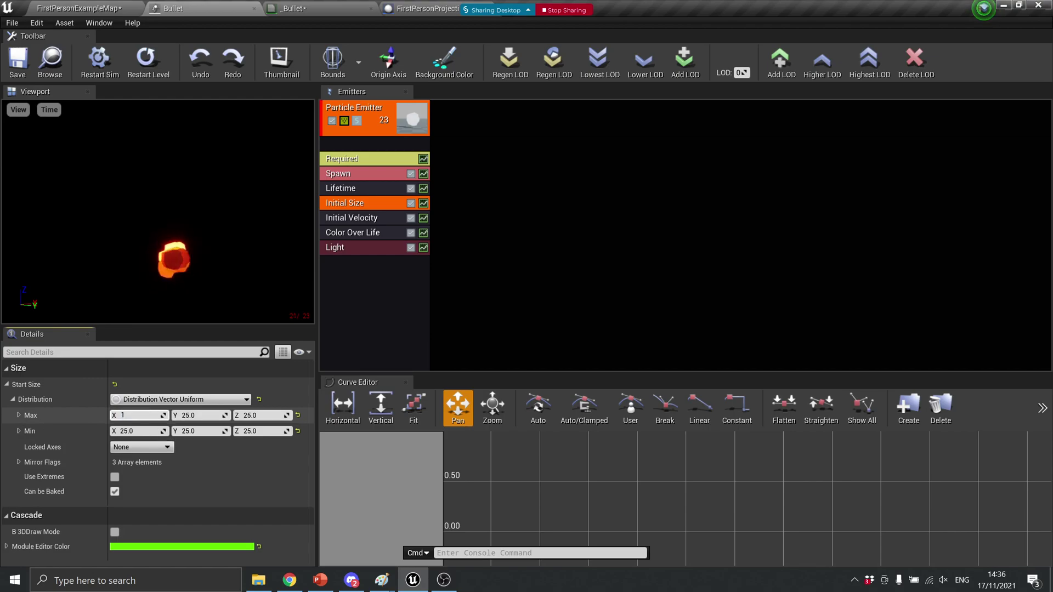
{"action": "type", "text": "00"}
{"action": "key", "text": "Tab"}
{"action": "type", "text": "100"}
{"action": "key", "text": "Tab"}
{"action": "type", "text": "100"}
{"action": "key", "text": "Tab"}
{"action": "type", "text": "100"}
{"action": "key", "text": "Tab"}
{"action": "type", "text": "100"}
{"action": "key", "text": "Tab"}
{"action": "type", "text": "100"}
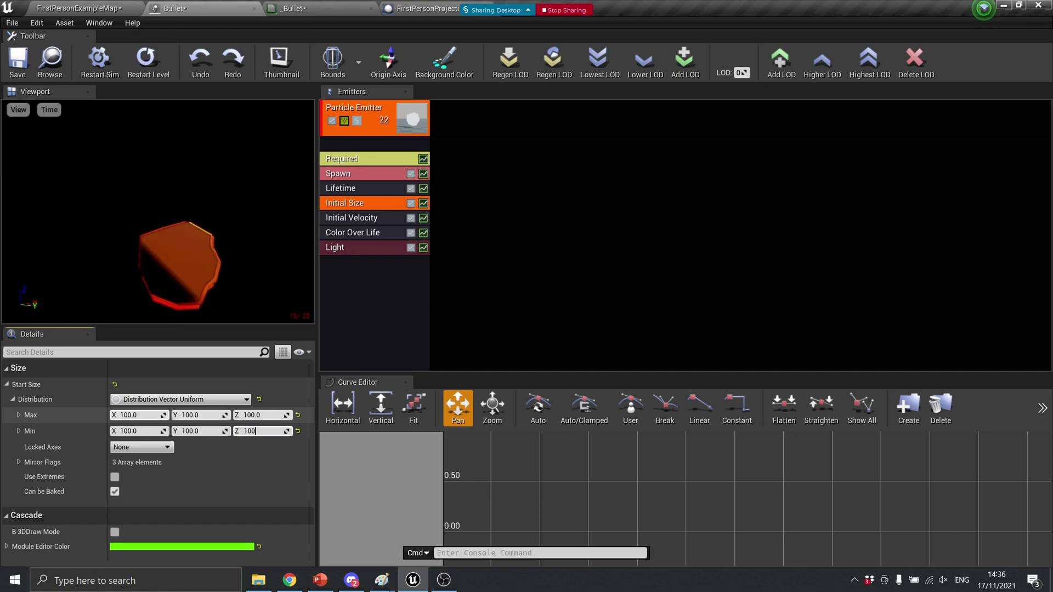
{"action": "key", "text": "Return"}
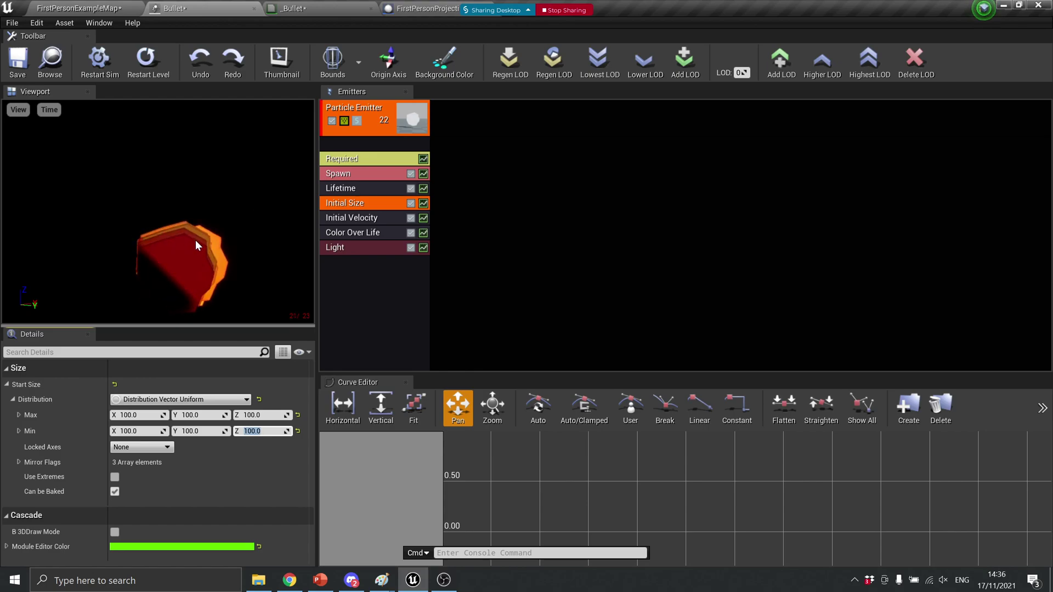
Inspect the Bullet emitter's Lifetime distribution minimum and maximum values
{"action": "left_click", "coordinate": [344, 174]}
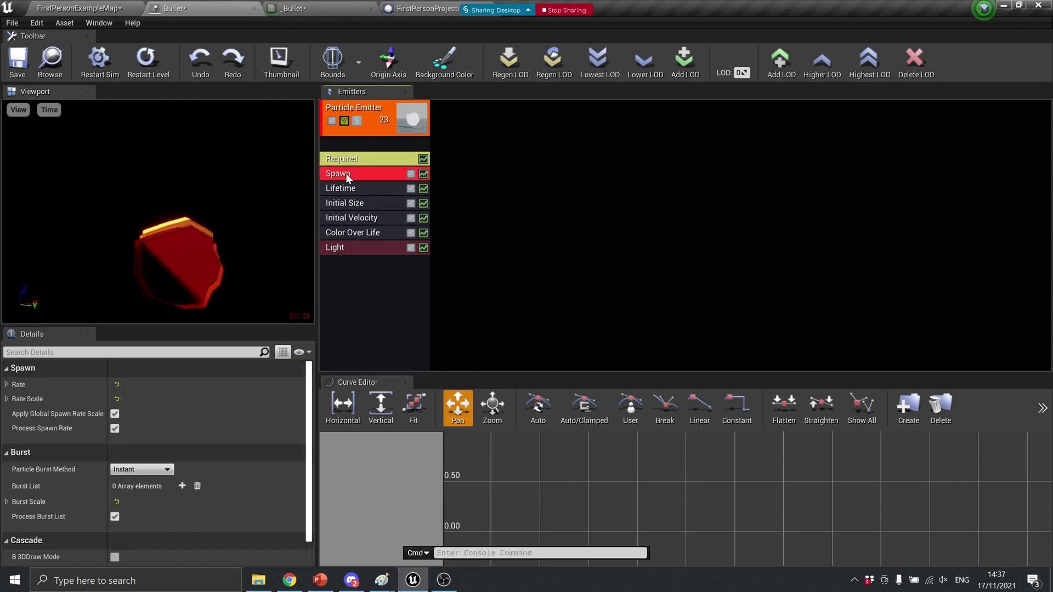
{"action": "left_click", "coordinate": [349, 163]}
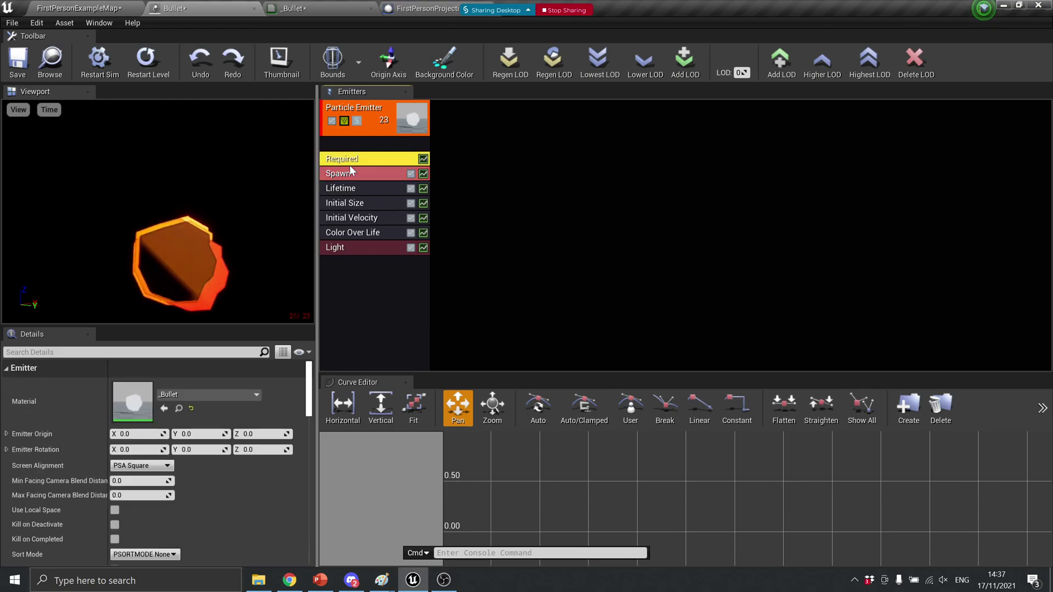
{"action": "scroll", "coordinate": [202, 468], "scroll_direction": "down", "scroll_amount": 10}
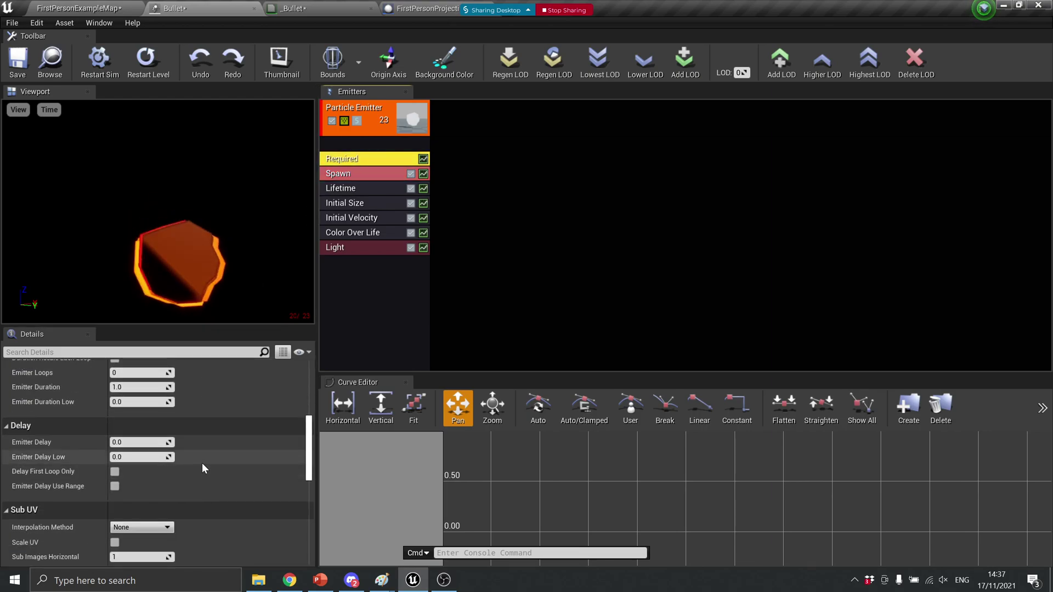
{"action": "scroll", "coordinate": [202, 463], "scroll_direction": "down", "scroll_amount": 4}
{"action": "scroll", "coordinate": [201, 460], "scroll_direction": "down", "scroll_amount": 6}
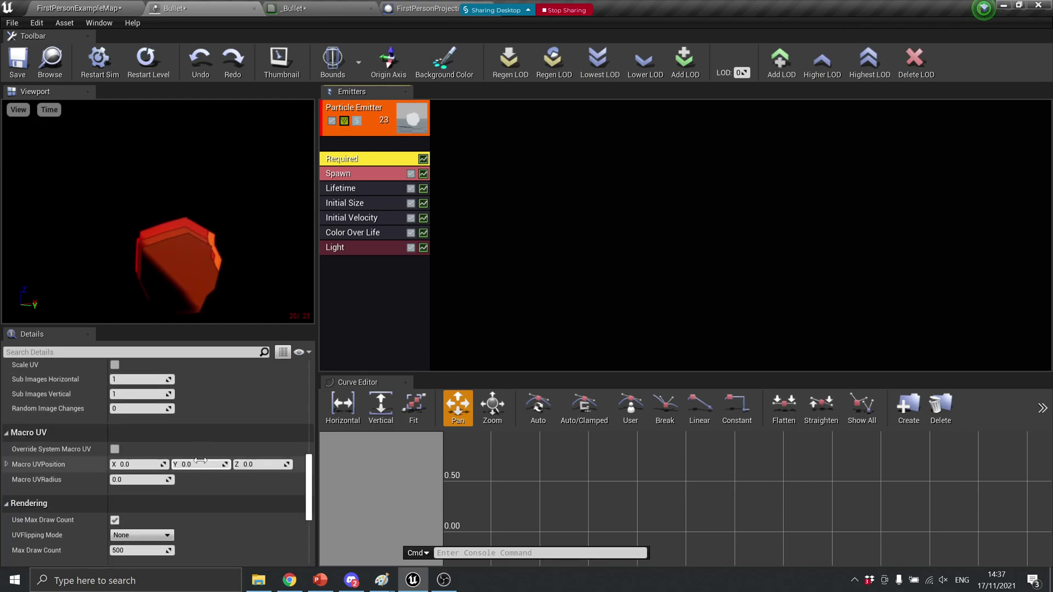
{"action": "left_click", "coordinate": [349, 186]}
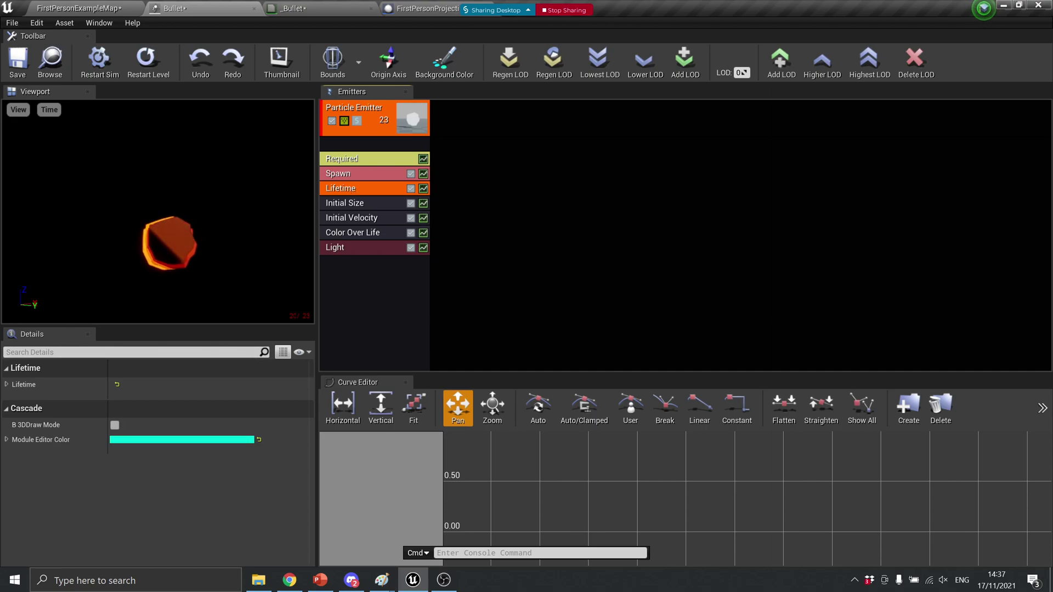
{"action": "left_click", "coordinate": [7, 385]}
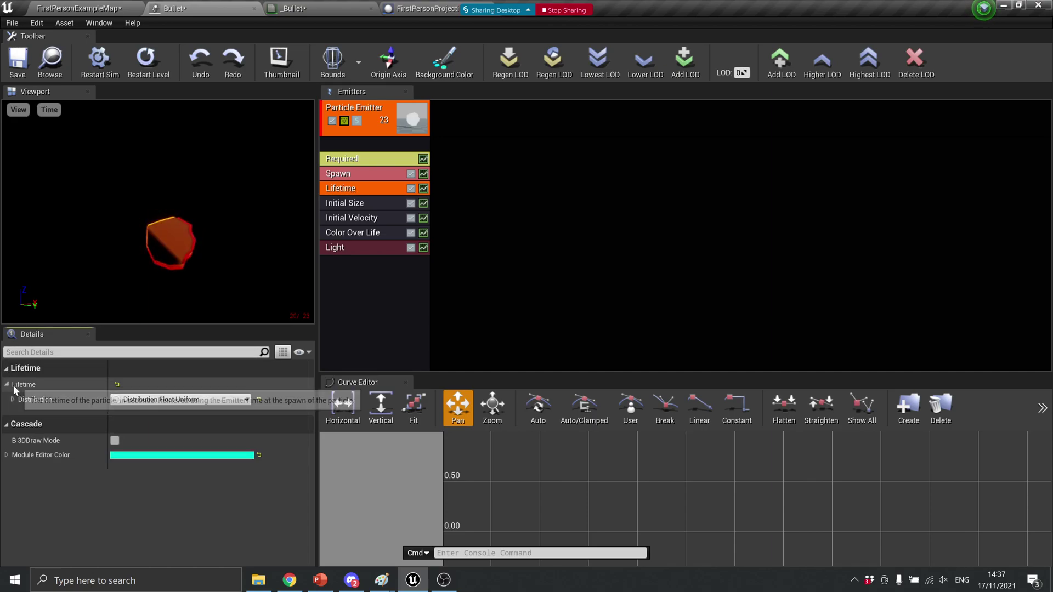
{"action": "left_click", "coordinate": [12, 400]}
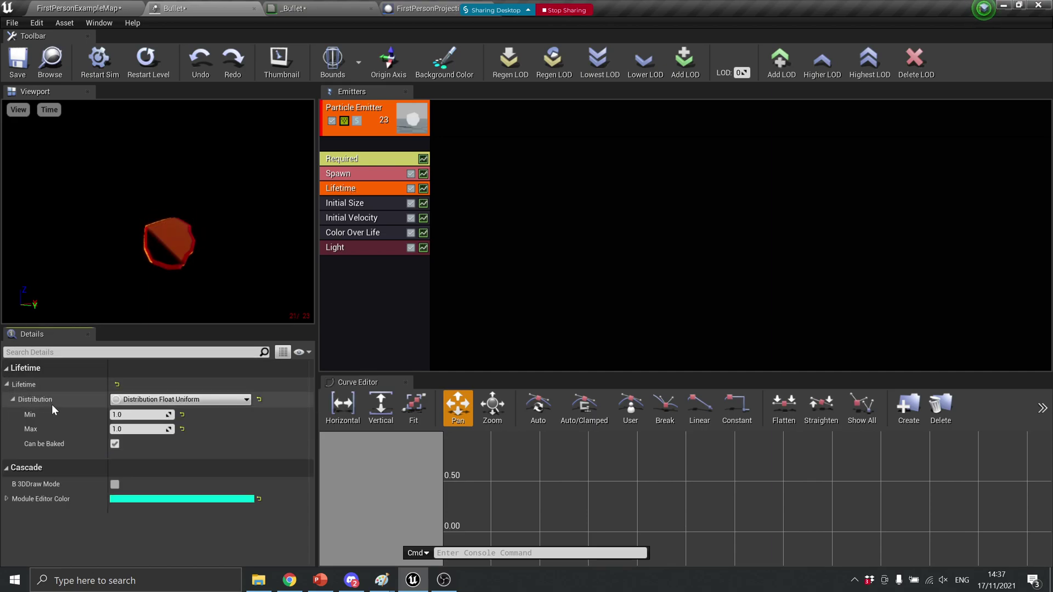
Set the Spawn module's Rate distribution constant to 50
{"action": "left_click", "coordinate": [358, 173]}
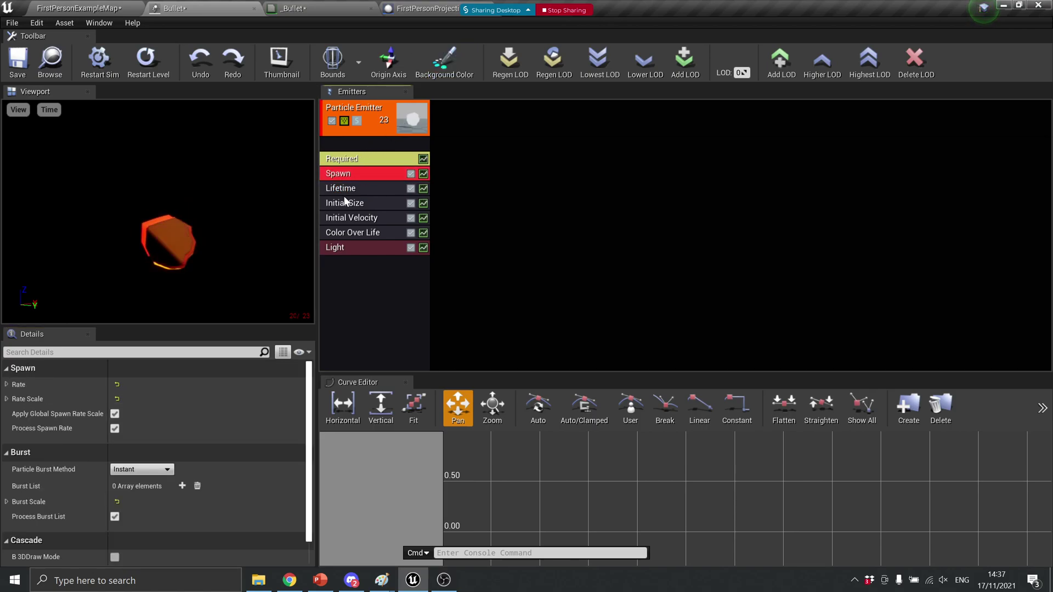
{"action": "left_click", "coordinate": [6, 385]}
{"action": "left_click", "coordinate": [12, 399]}
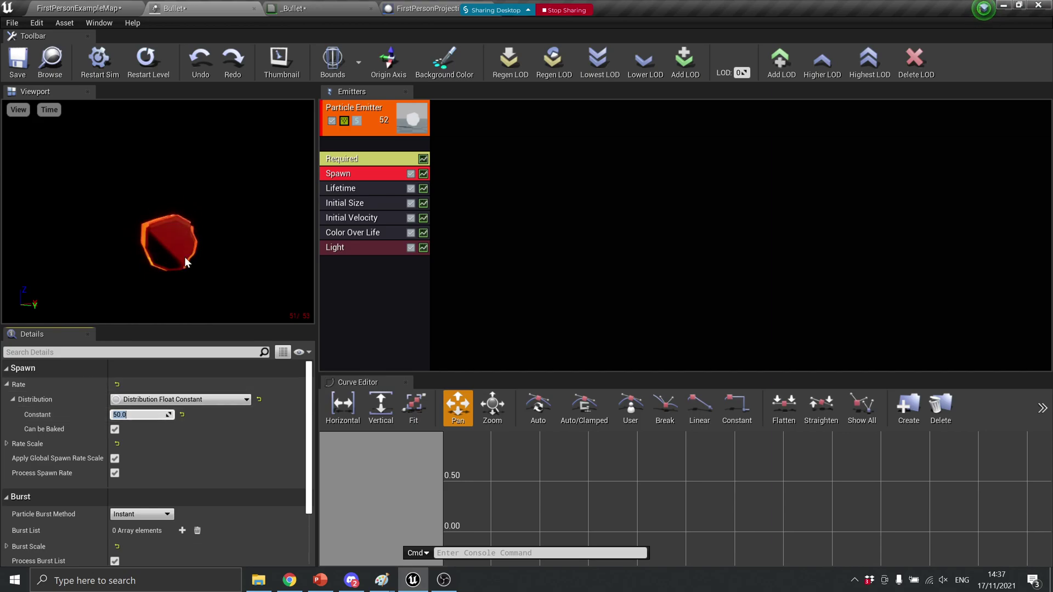
{"action": "left_click", "coordinate": [378, 116]}
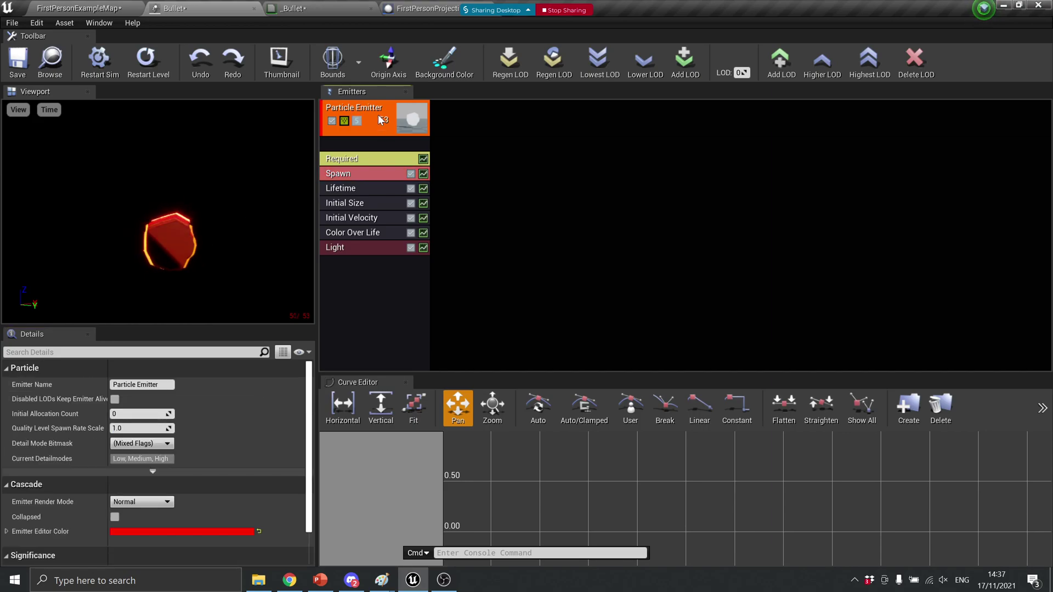
{"action": "right_click", "coordinate": [377, 109]}
{"action": "mouse_move", "coordinate": [386, 116]}
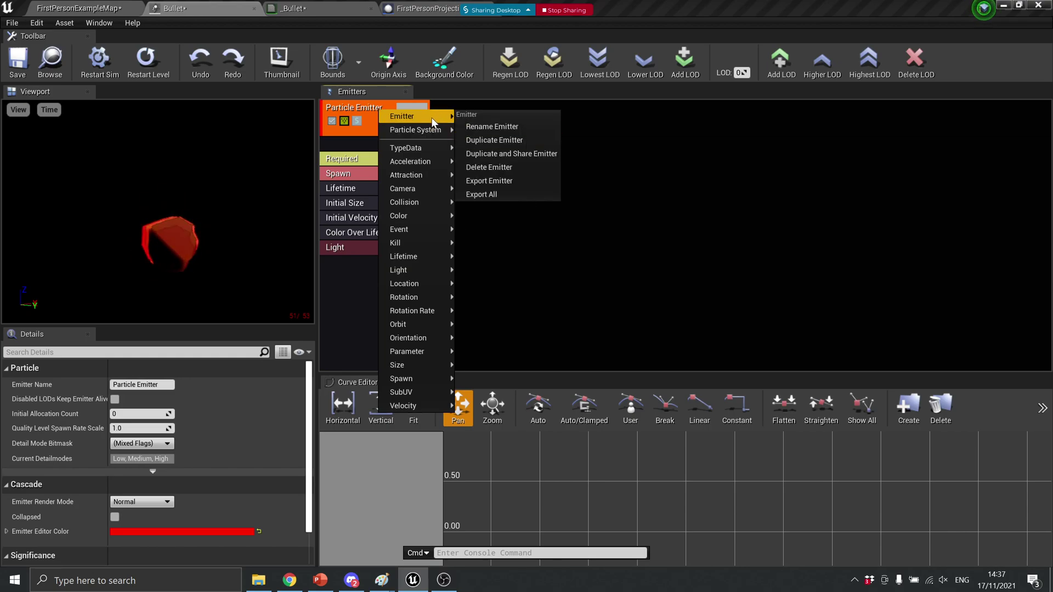
Duplicate the Bullet emitter and select the copy's Color Over Life module
{"action": "left_click", "coordinate": [482, 139]}
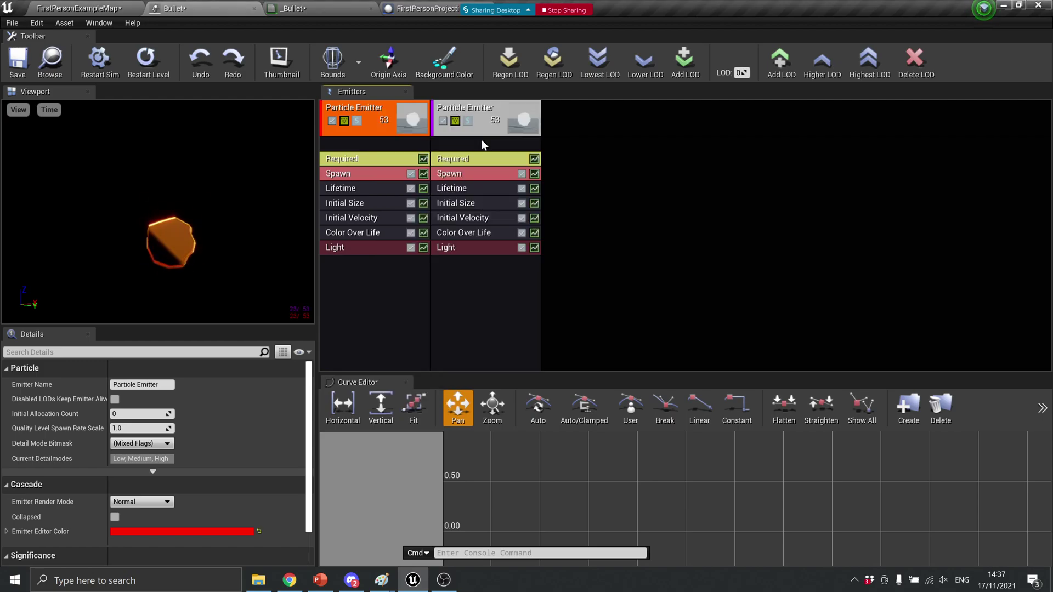
{"action": "left_click", "coordinate": [486, 108]}
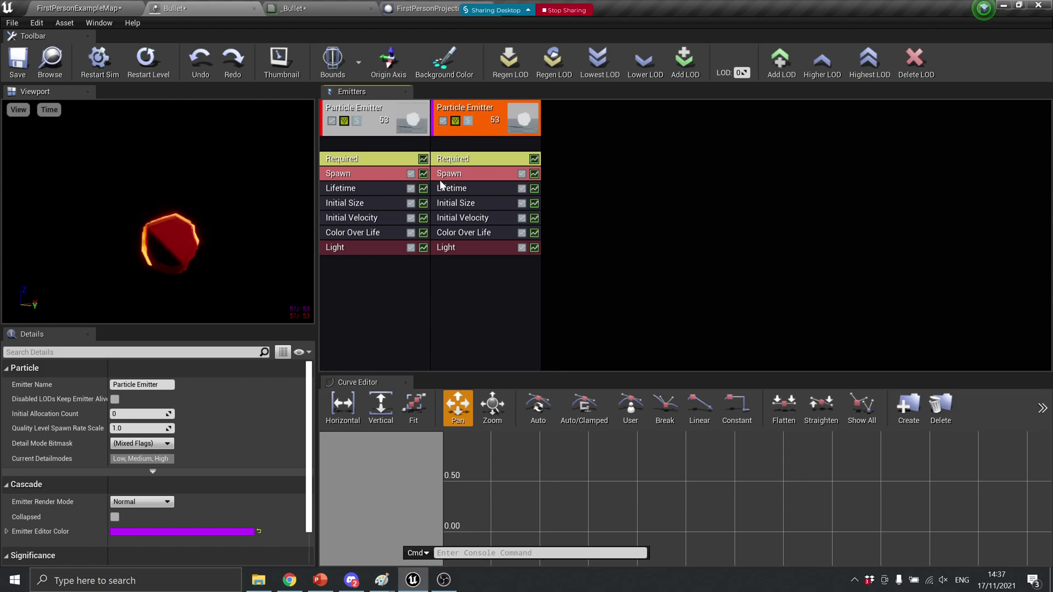
{"action": "left_click", "coordinate": [461, 234]}
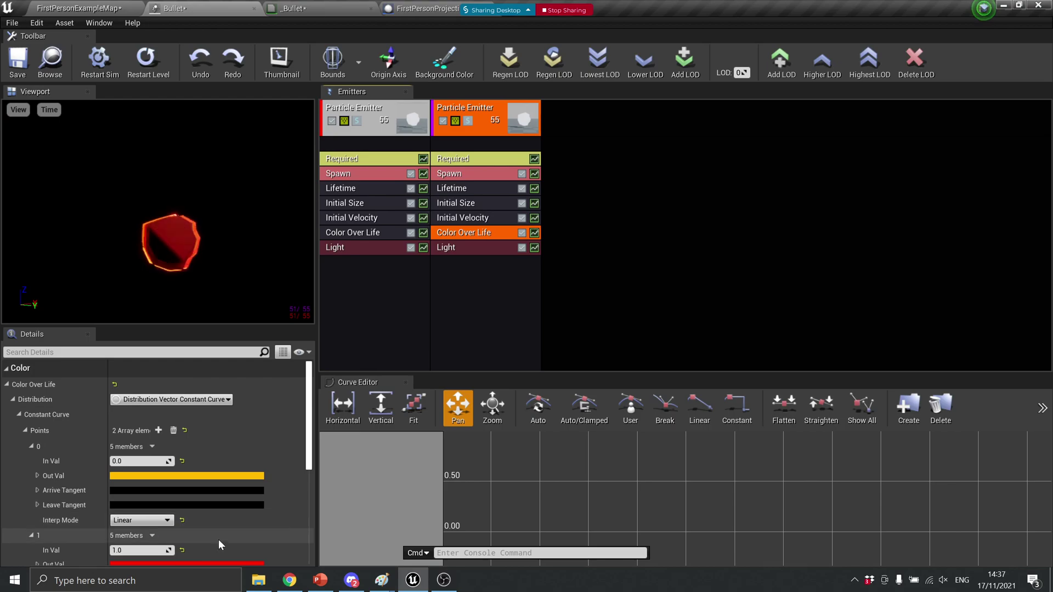
{"action": "scroll", "coordinate": [234, 533], "scroll_direction": "down", "scroll_amount": 3}
Darken the Color Over Life end colour to deep red and the start colour to darker orange
{"action": "left_click", "coordinate": [237, 506]}
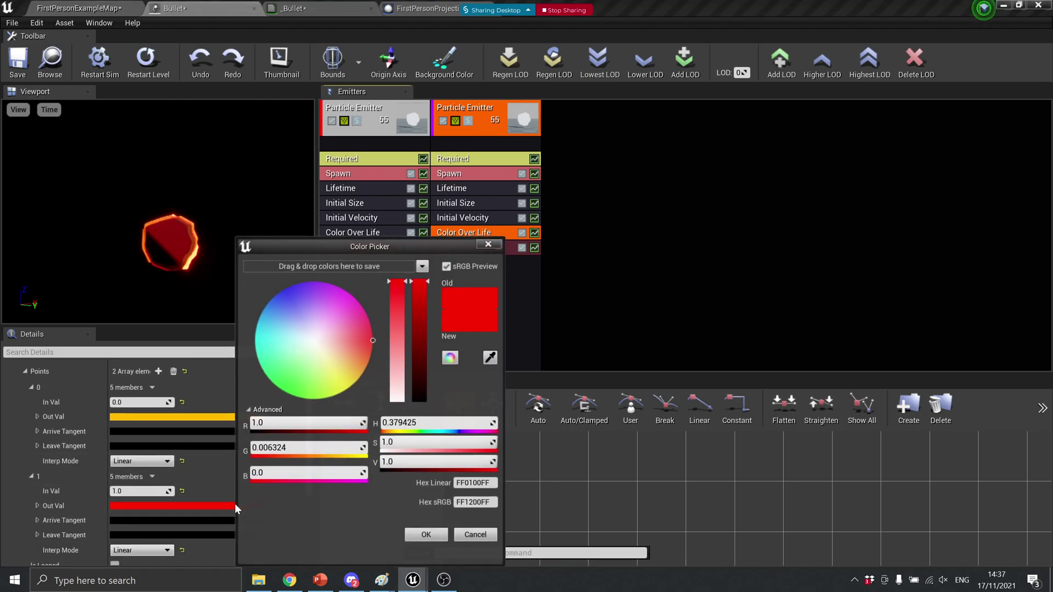
{"action": "left_click_drag", "start_coordinate": [419, 282], "coordinate": [420, 355]}
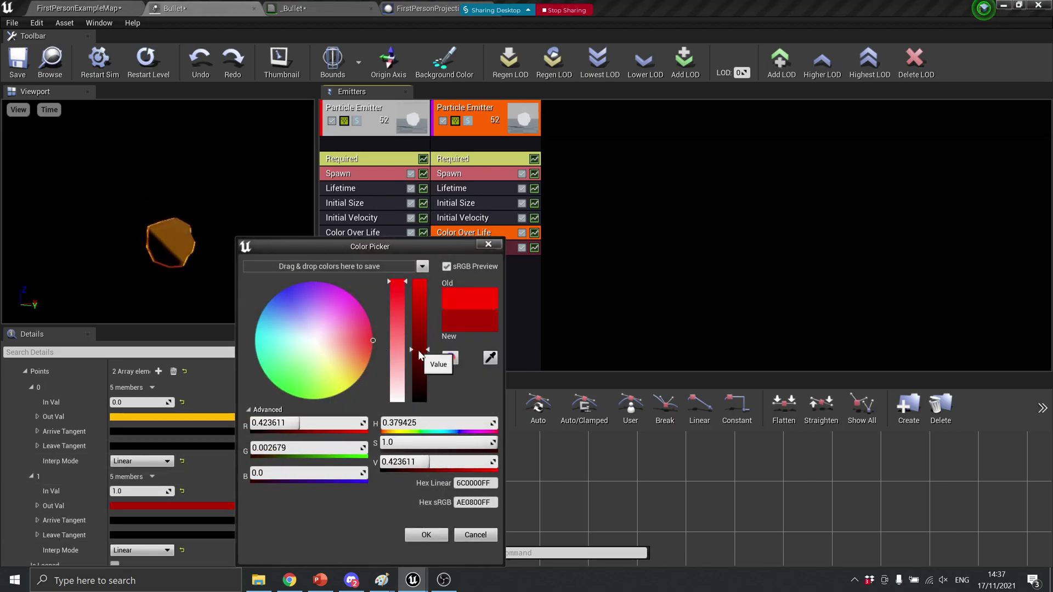
{"action": "left_click", "coordinate": [426, 532]}
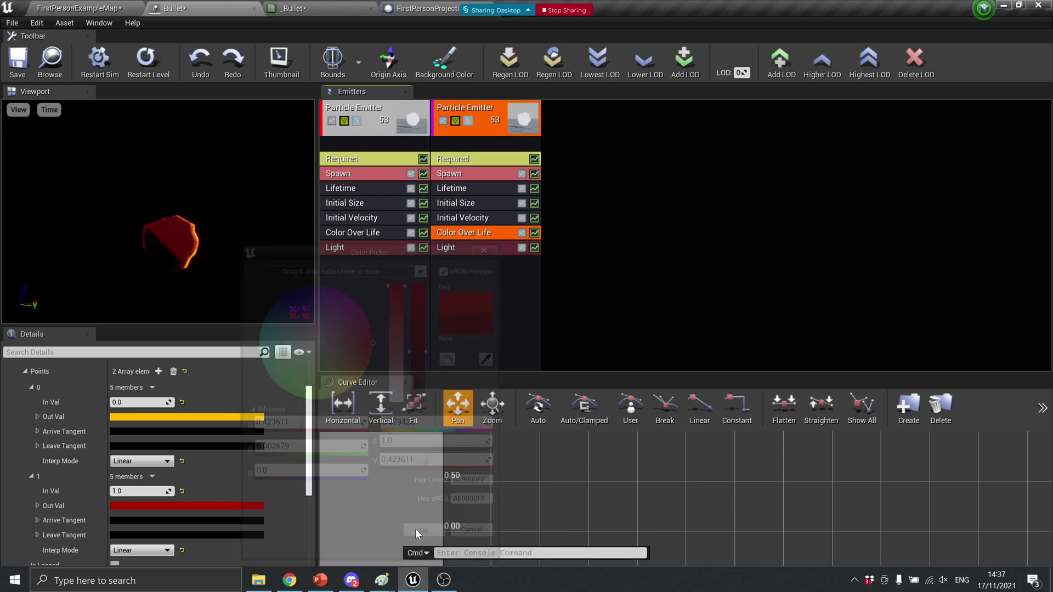
{"action": "left_click", "coordinate": [226, 417]}
{"action": "left_click_drag", "start_coordinate": [405, 314], "coordinate": [406, 337]}
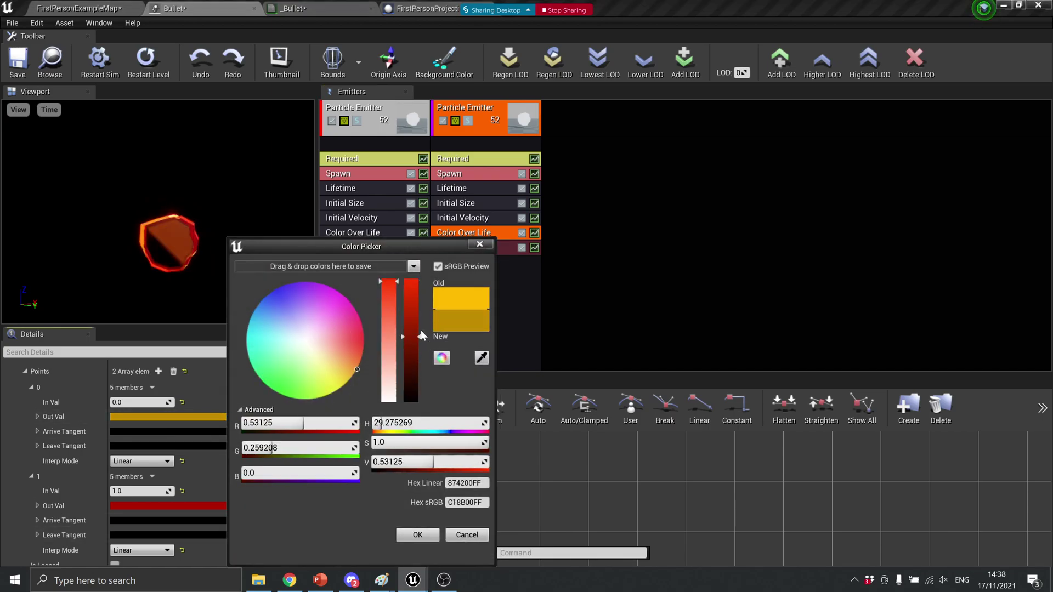
{"action": "mouse_move", "coordinate": [353, 365]}
{"action": "left_mouse_down"}
{"action": "mouse_move", "coordinate": [365, 346]}
{"action": "mouse_move", "coordinate": [368, 357]}
{"action": "left_mouse_up"}
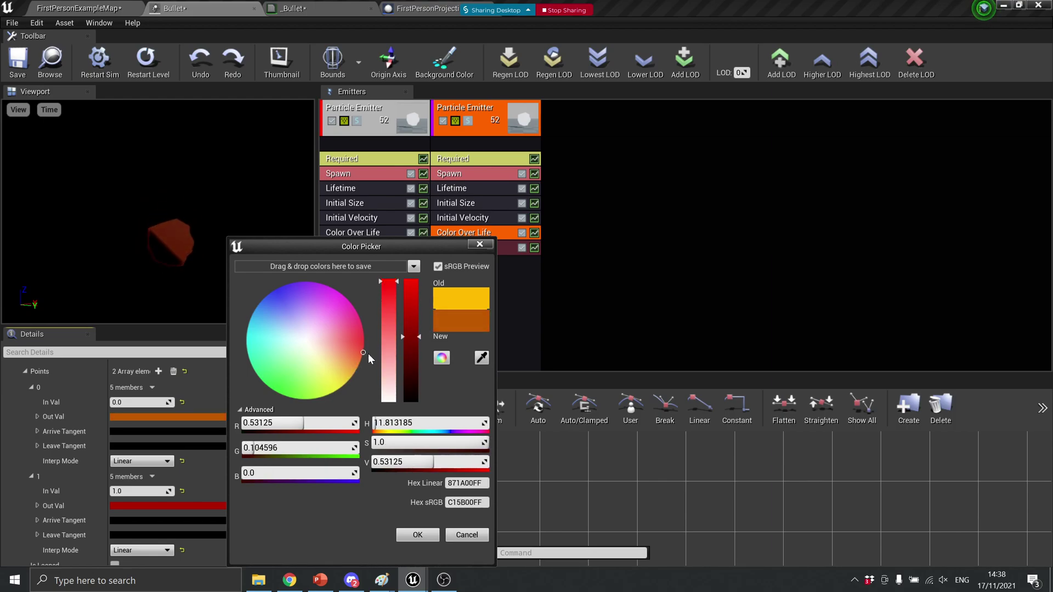
{"action": "left_click", "coordinate": [413, 535]}
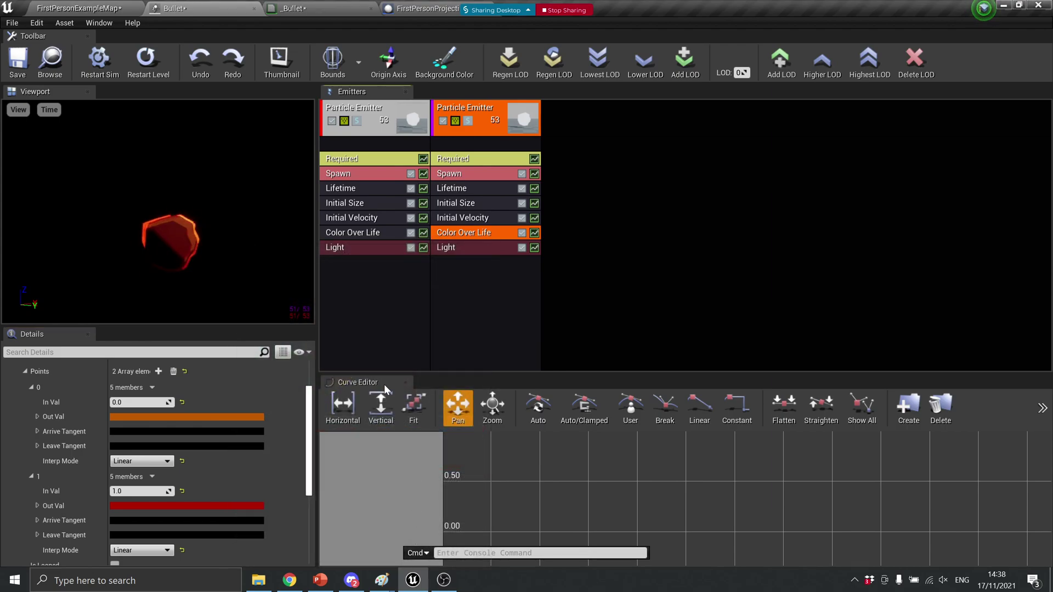
Set the copied emitter's Initial Size Start Size Max X, Y and Z to 15
{"action": "left_click", "coordinate": [478, 200]}
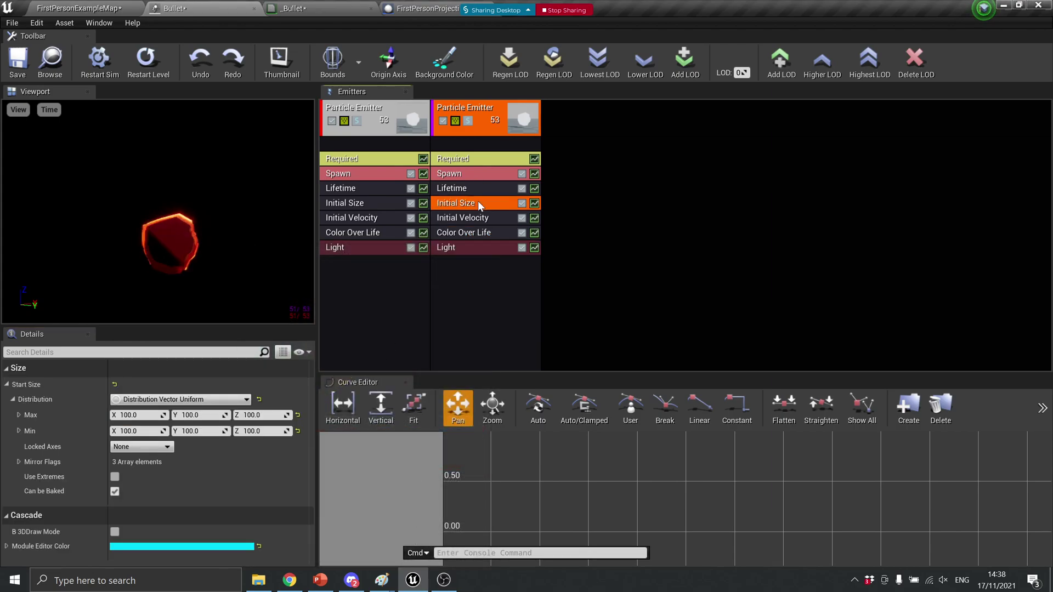
{"action": "left_click", "coordinate": [142, 412]}
{"action": "type", "text": "15"}
{"action": "key", "text": "Tab"}
{"action": "type", "text": "15"}
{"action": "key", "text": "Tab"}
{"action": "type", "text": "15"}
{"action": "key", "text": "Tab"}
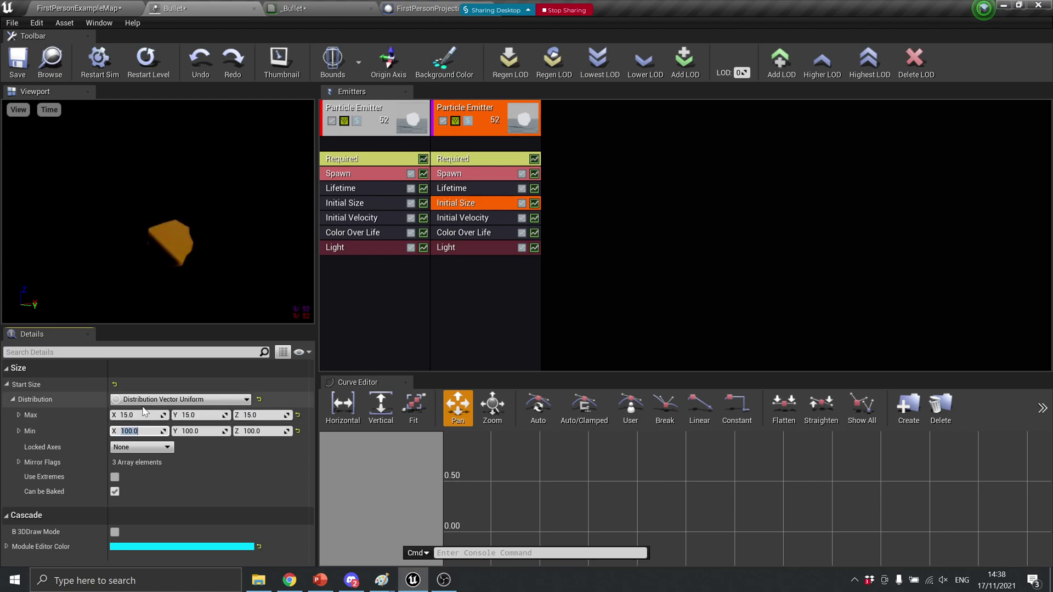
Set Start Size Min X, Y and Z to 15 and save the Bullet particle system
{"action": "type", "text": "15"}
{"action": "key", "text": "Tab"}
{"action": "type", "text": "15"}
{"action": "key", "text": "Tab"}
{"action": "type", "text": "15"}
{"action": "key", "text": "Tab"}
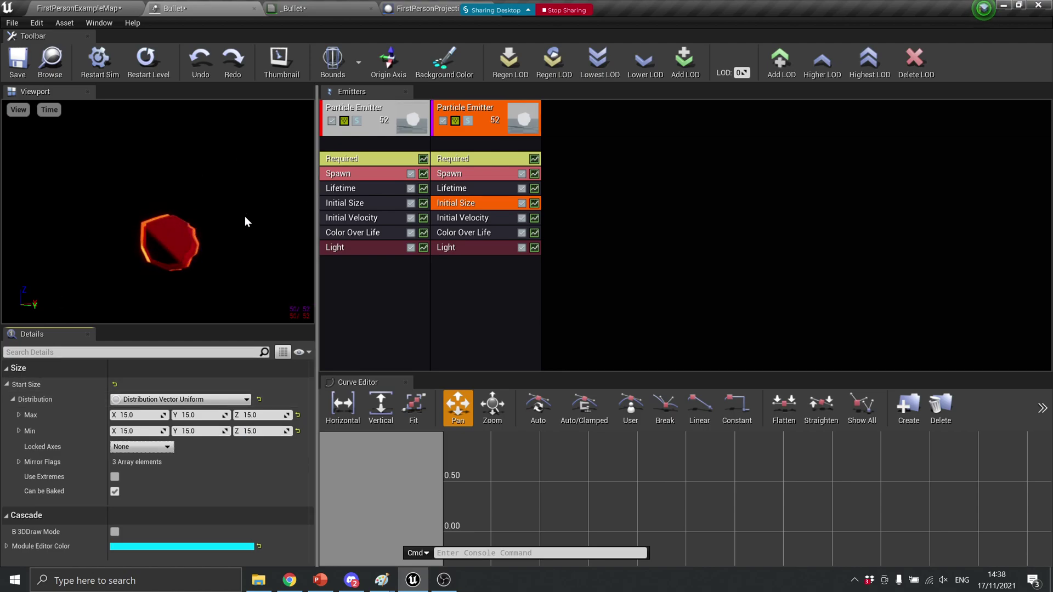
{"action": "left_click", "coordinate": [18, 61]}
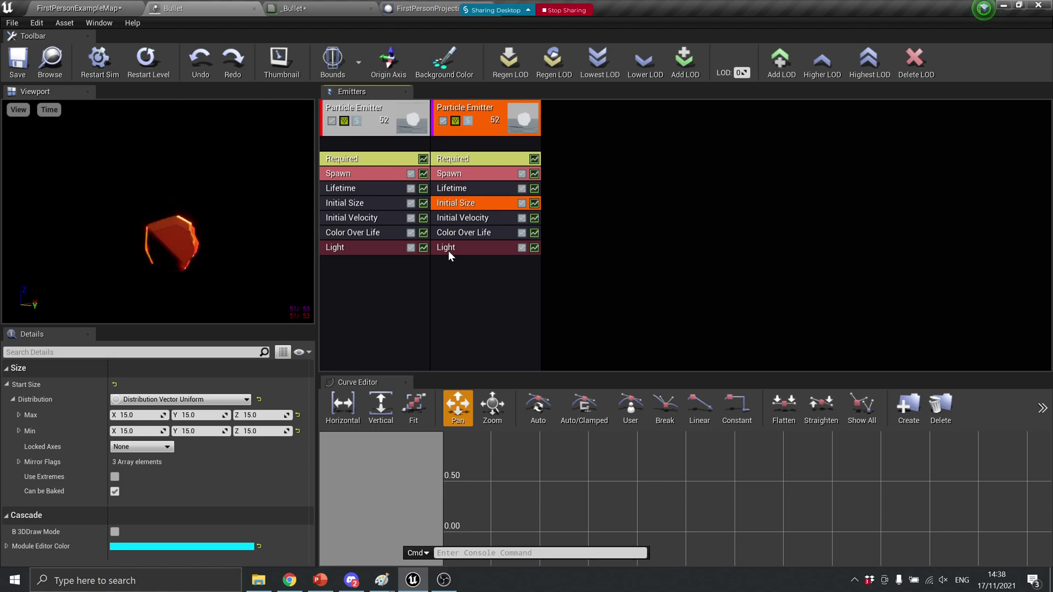
Play FirstPersonExampleMap, firing many projectiles toward boxes and walls to view the smoky orange trails, then stop
{"action": "left_click", "coordinate": [78, 7]}
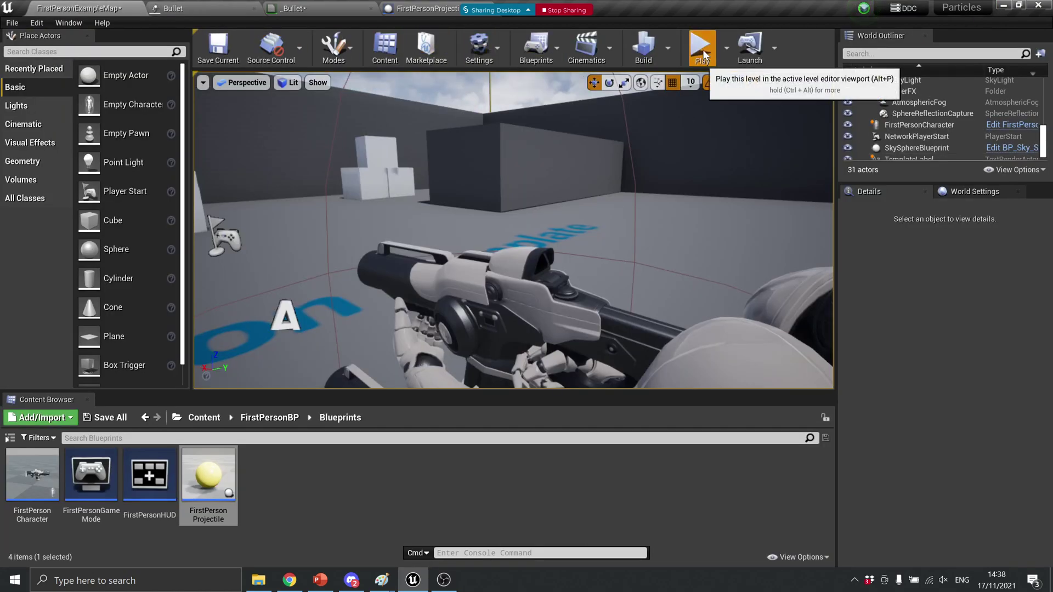
{"action": "left_click", "coordinate": [701, 47]}
{"action": "left_click", "coordinate": [458, 228]}
{"action": "left_click", "coordinate": [459, 227]}
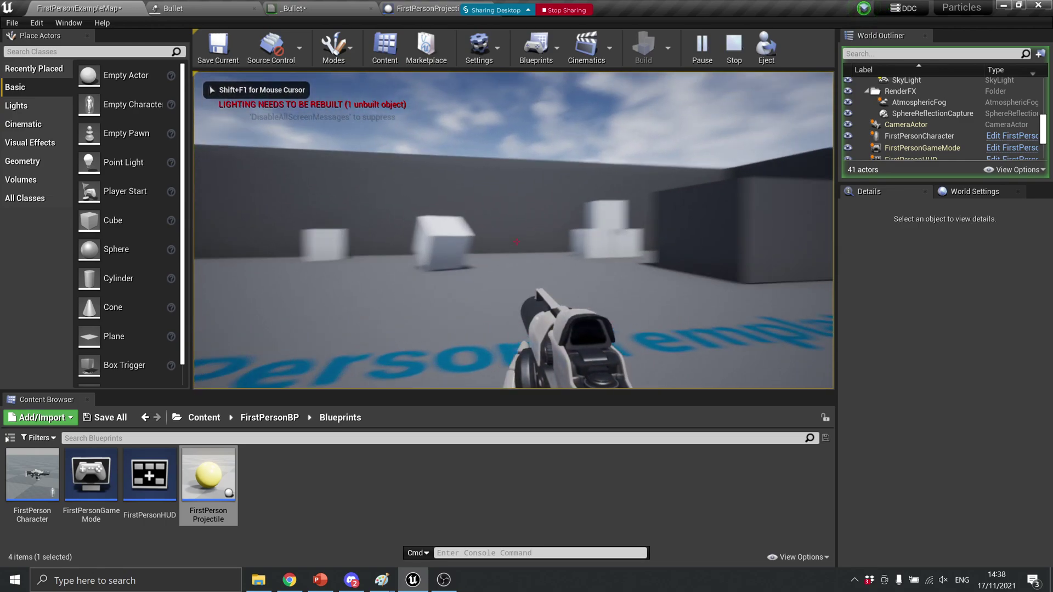
{"action": "left_click", "coordinate": [516, 241]}
{"action": "left_click", "coordinate": [516, 241]}
{"action": "left_click", "coordinate": [516, 241]}
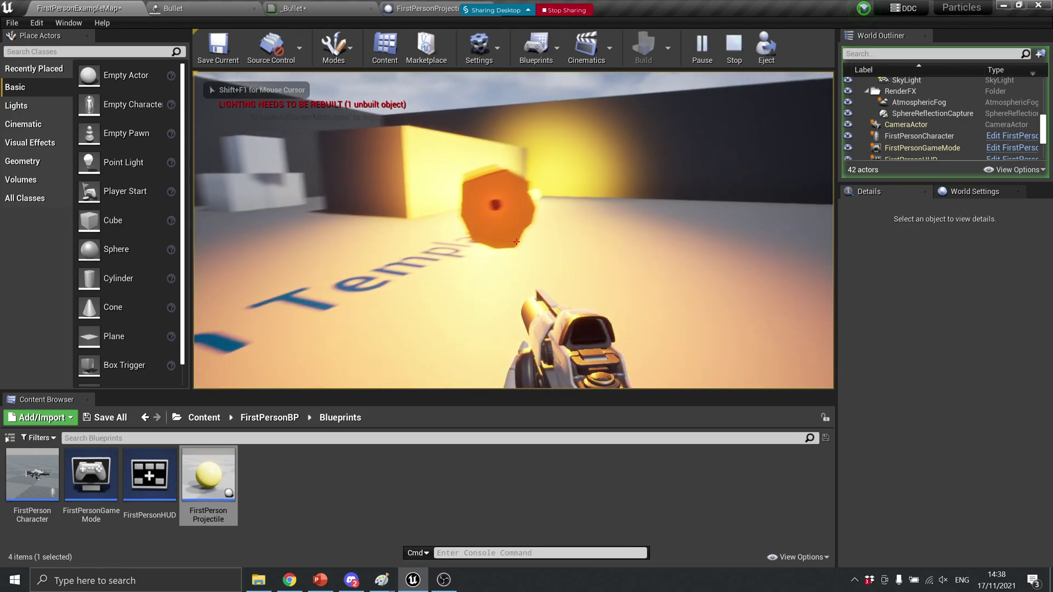
{"action": "left_click", "coordinate": [516, 241]}
{"action": "left_click", "coordinate": [516, 241]}
{"action": "left_click", "coordinate": [516, 241]}
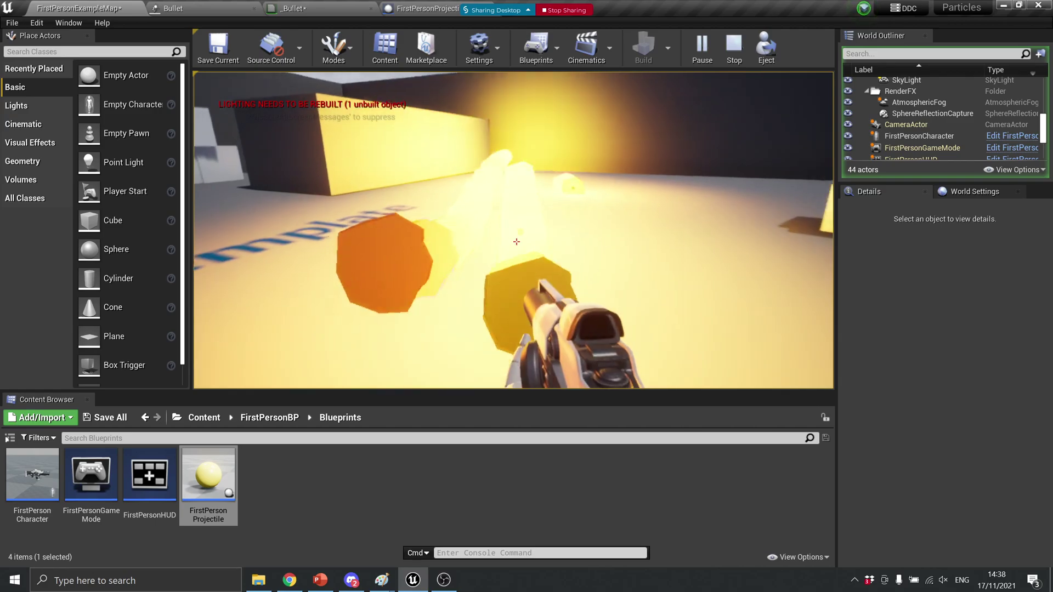
{"action": "left_click", "coordinate": [516, 241]}
{"action": "left_click", "coordinate": [516, 241]}
{"action": "left_click", "coordinate": [516, 242]}
{"action": "left_click", "coordinate": [517, 242]}
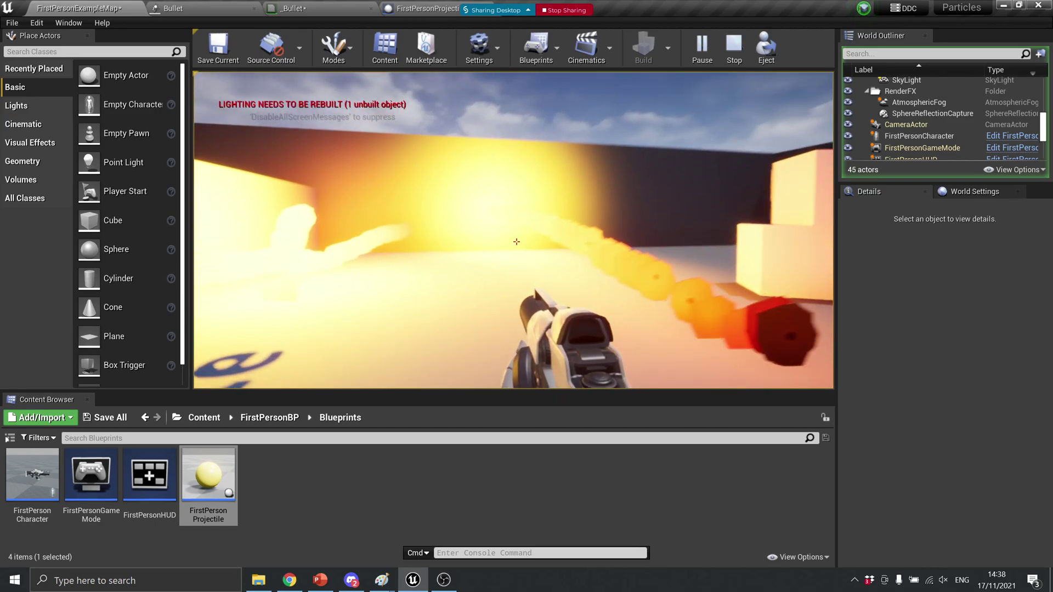
{"action": "left_click", "coordinate": [516, 241]}
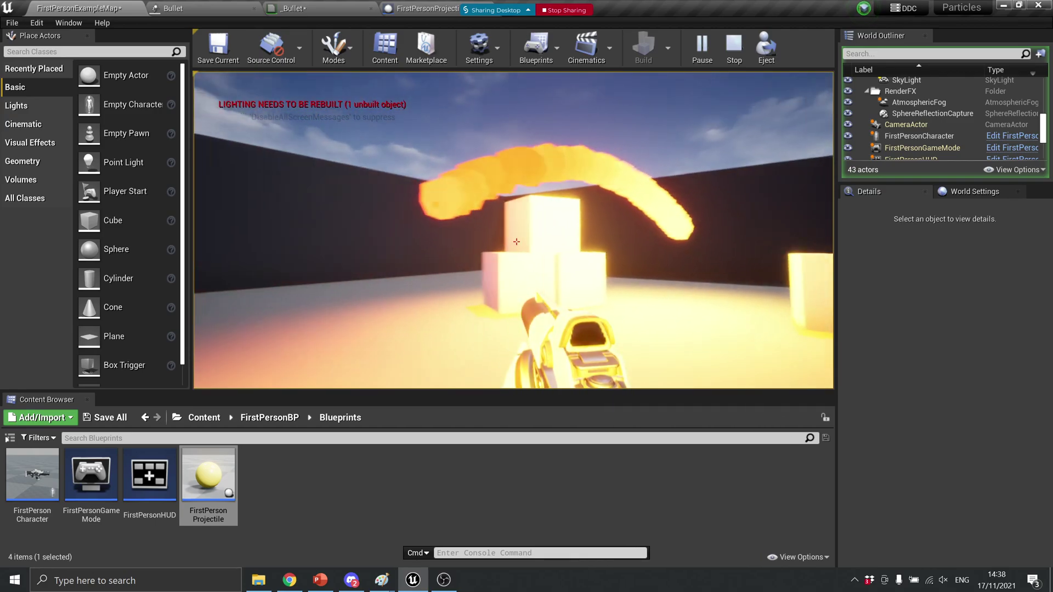
{"action": "left_click", "coordinate": [516, 242]}
{"action": "left_click", "coordinate": [516, 241]}
{"action": "left_click", "coordinate": [516, 242]}
{"action": "left_click", "coordinate": [516, 241]}
{"action": "left_click", "coordinate": [516, 241]}
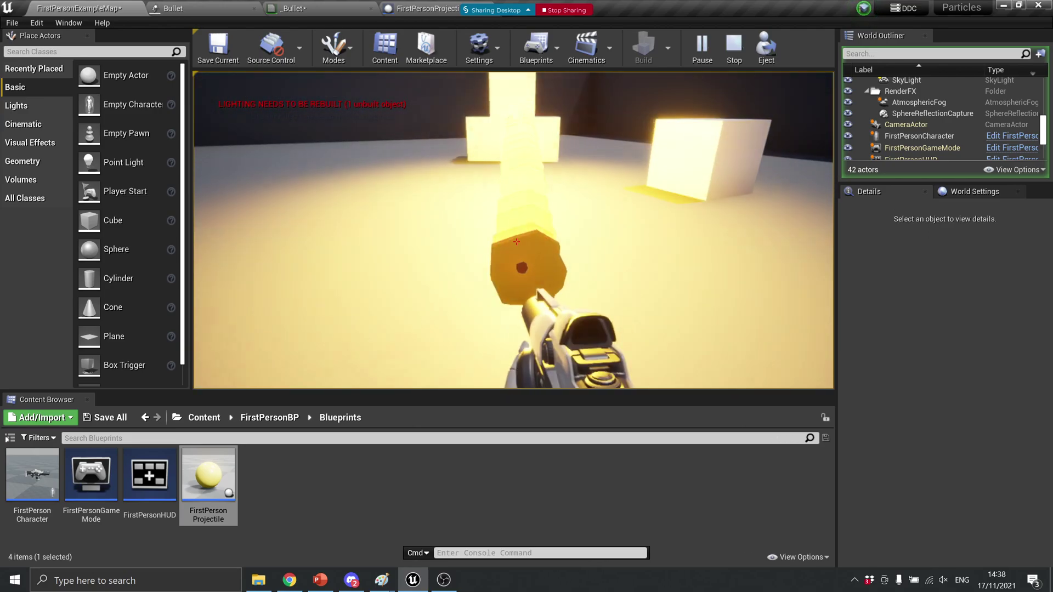
{"action": "left_click", "coordinate": [516, 242]}
{"action": "left_click", "coordinate": [516, 241]}
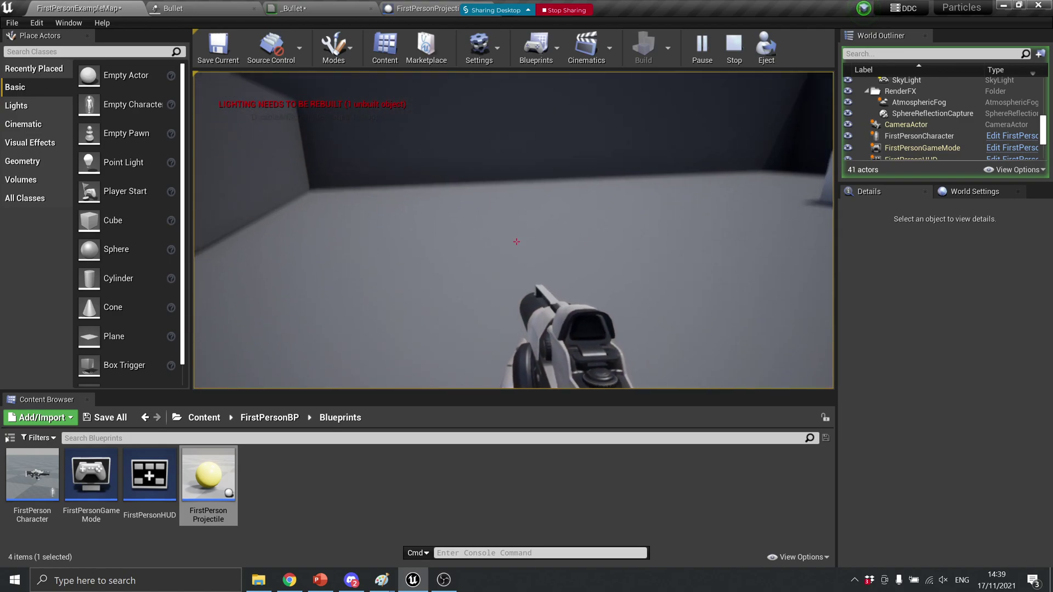
{"action": "left_click", "coordinate": [516, 241]}
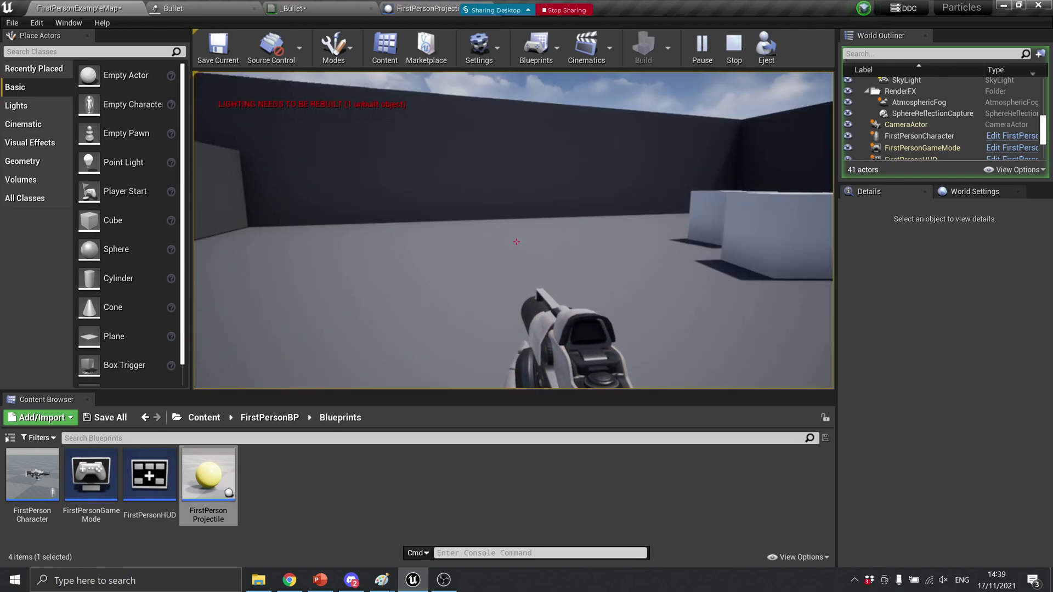
{"action": "left_click", "coordinate": [516, 241]}
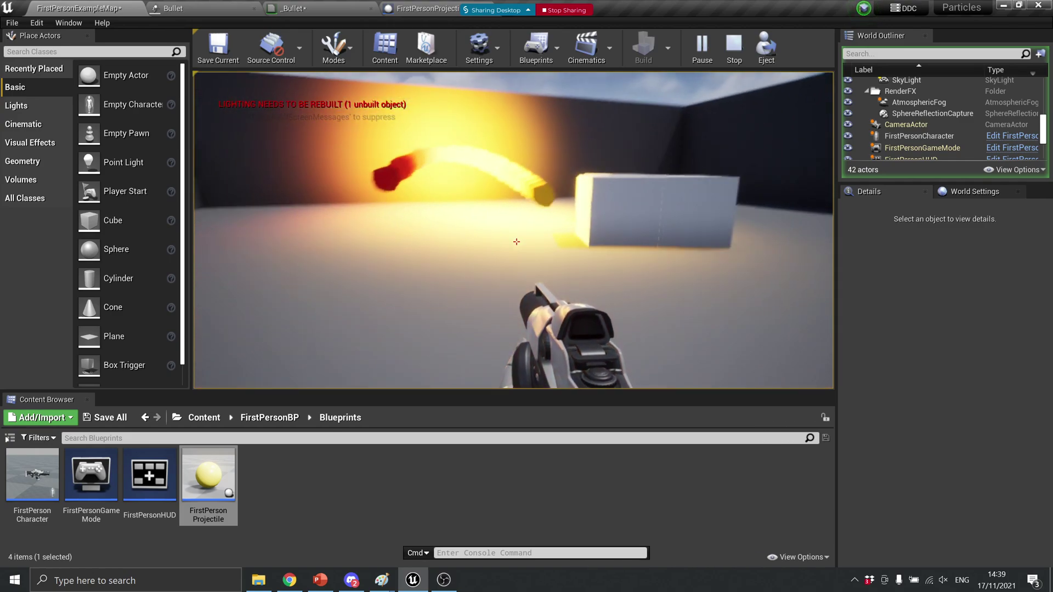
{"action": "key", "text": "Escape"}
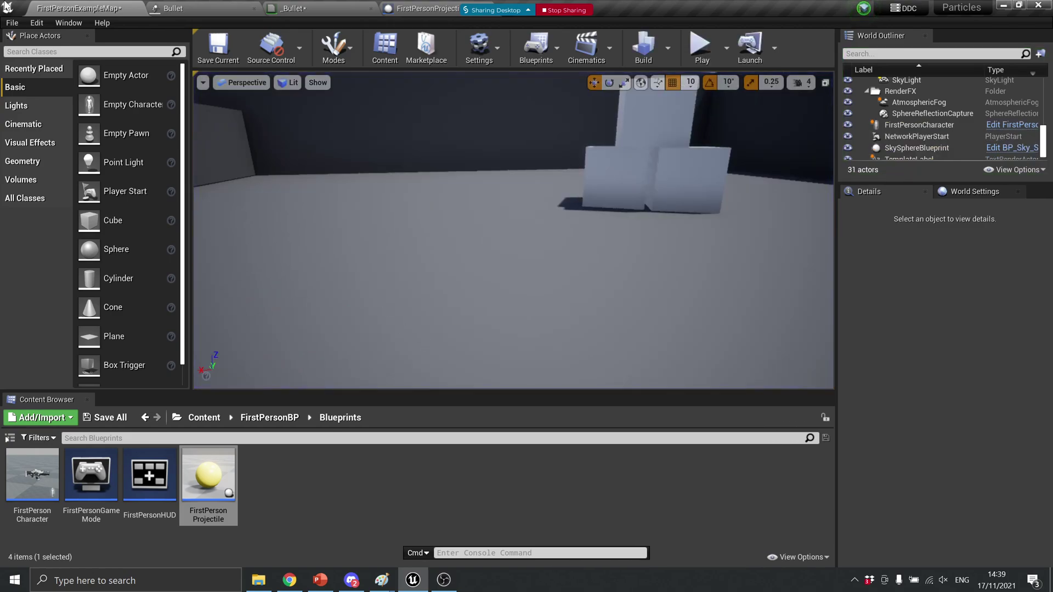
Add a Size By Life module to the first Bullet emitter
{"action": "left_click", "coordinate": [203, 8]}
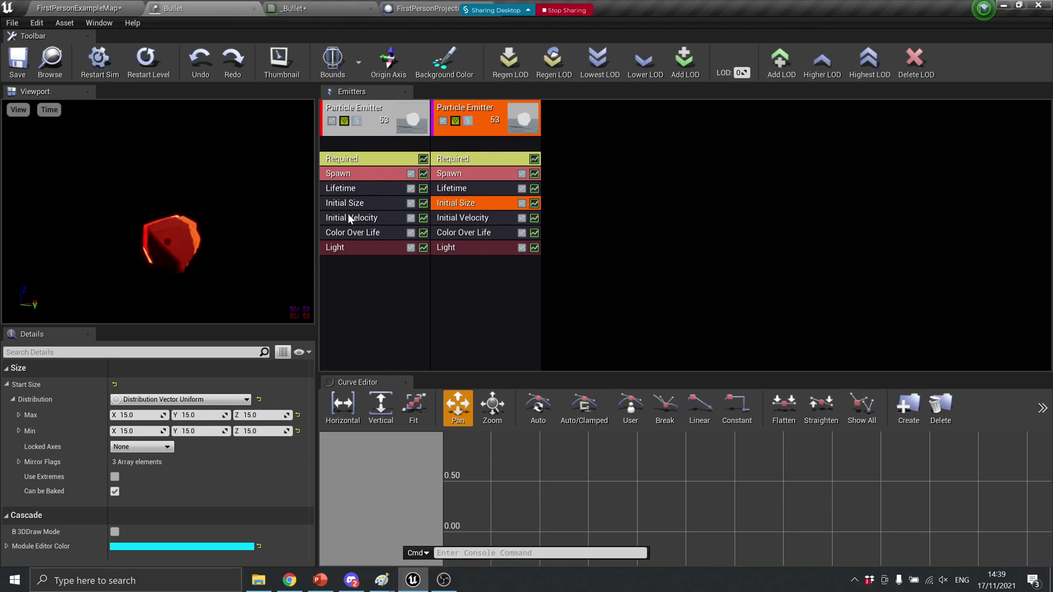
{"action": "right_click", "coordinate": [360, 288]}
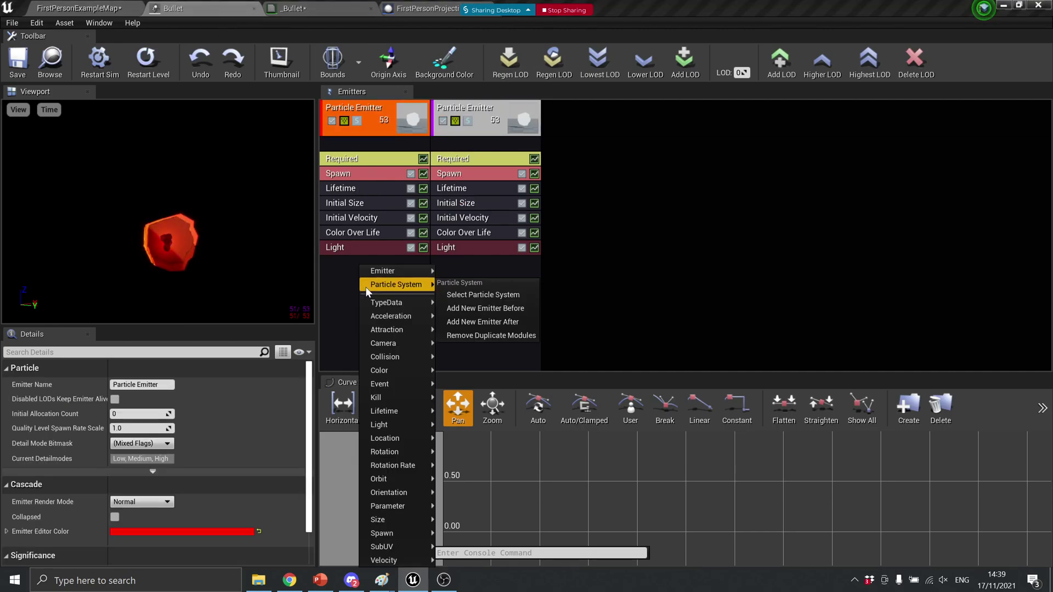
{"action": "mouse_move", "coordinate": [402, 521]}
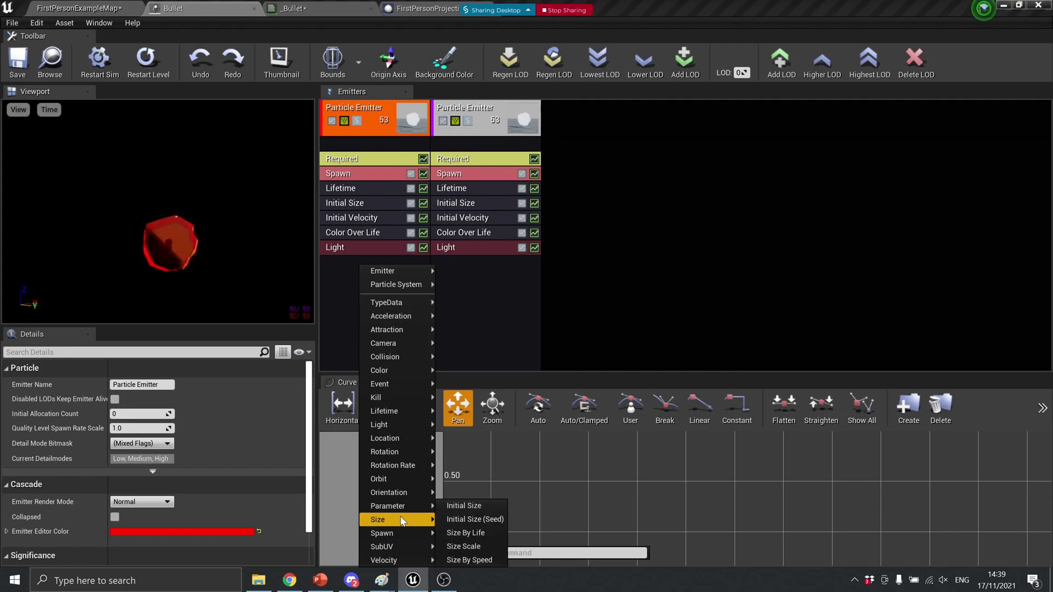
{"action": "left_click", "coordinate": [460, 535]}
{"action": "left_click", "coordinate": [369, 262]}
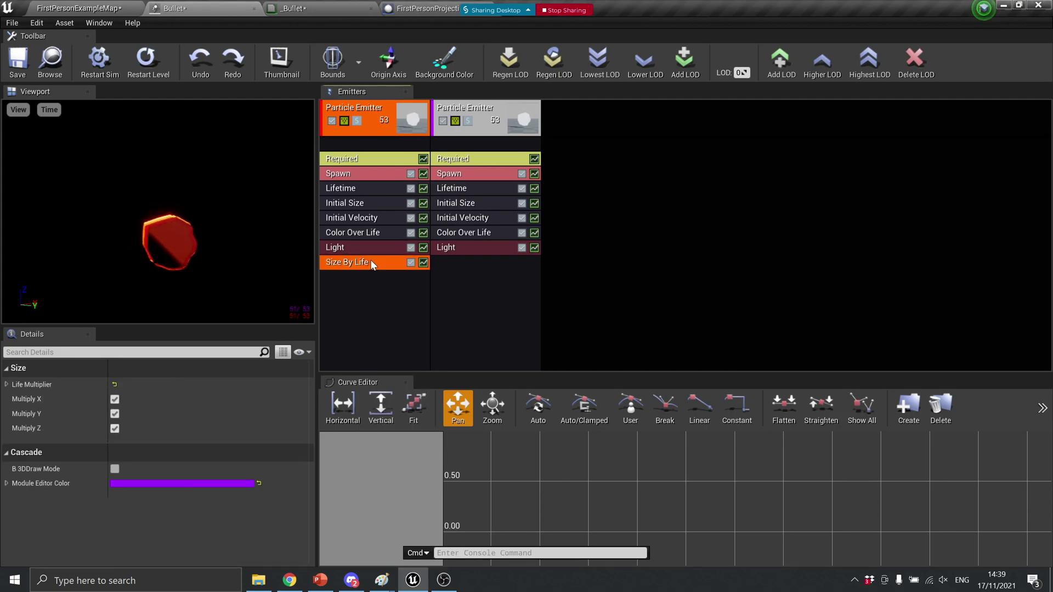
Set the Size By Life curve's end point Out Val X, Y and Z to 0.25, then save
{"action": "left_click", "coordinate": [6, 384]}
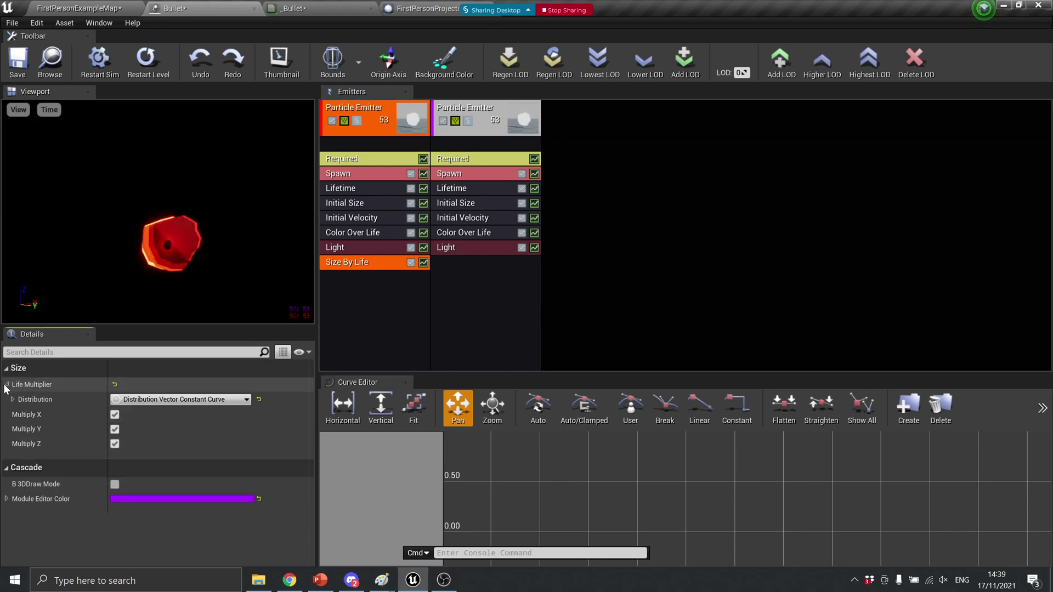
{"action": "left_click", "coordinate": [12, 399]}
{"action": "left_click", "coordinate": [19, 415]}
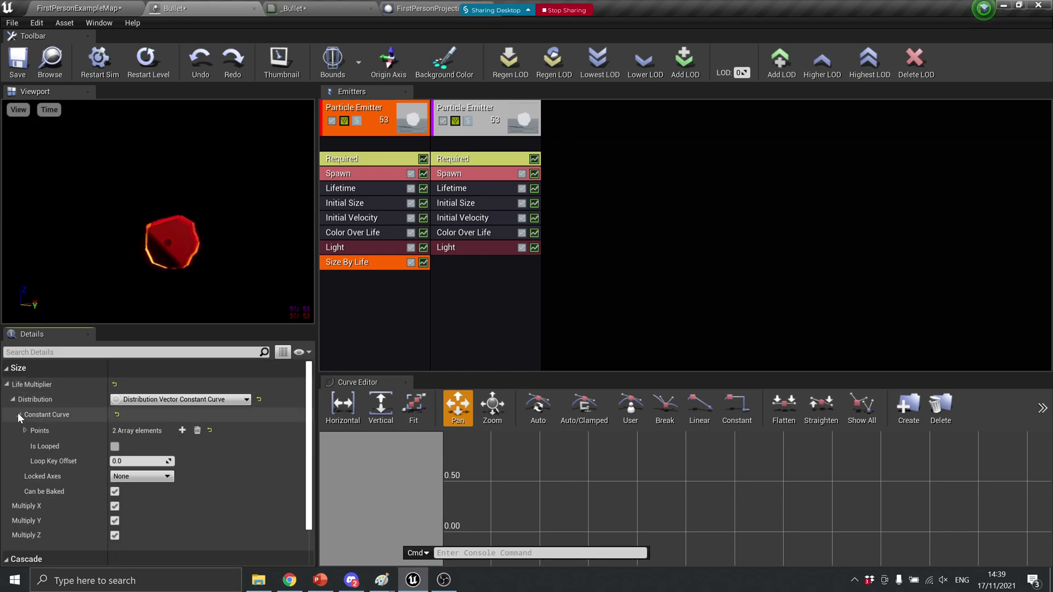
{"action": "left_click", "coordinate": [25, 431]}
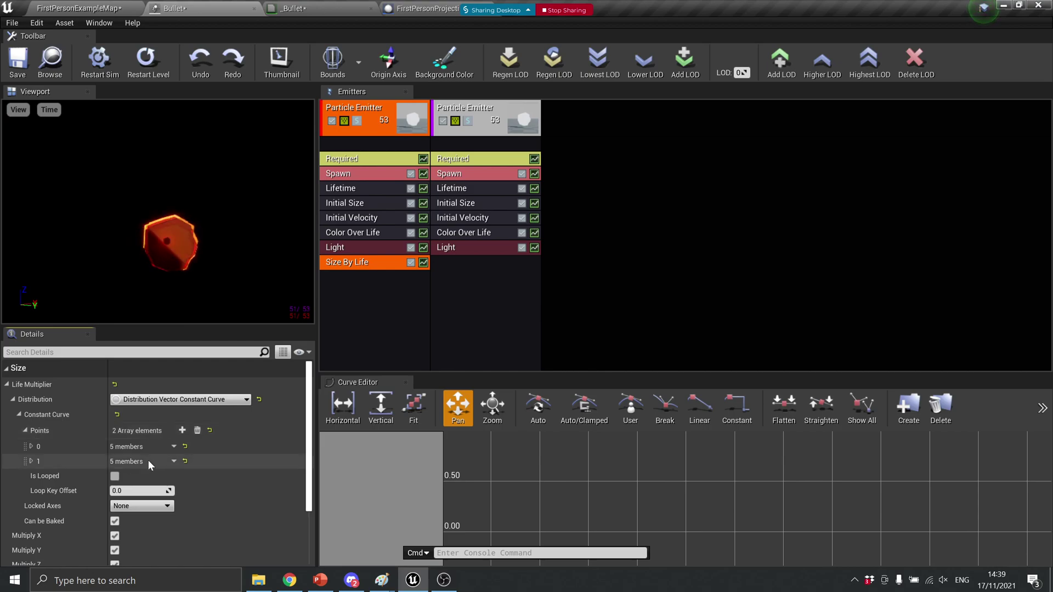
{"action": "left_click", "coordinate": [31, 462]}
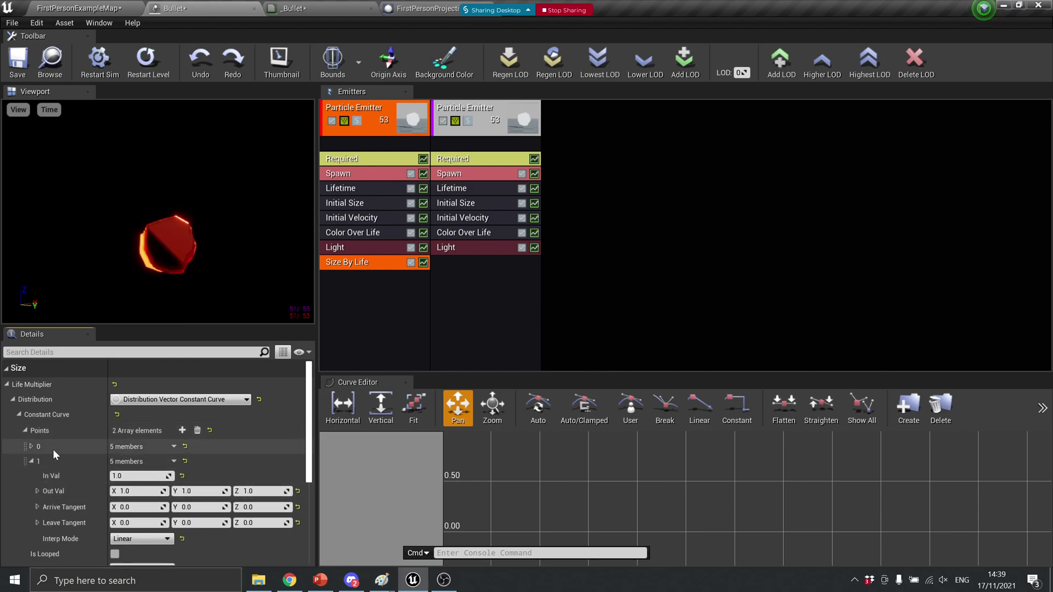
{"action": "left_click", "coordinate": [31, 446]}
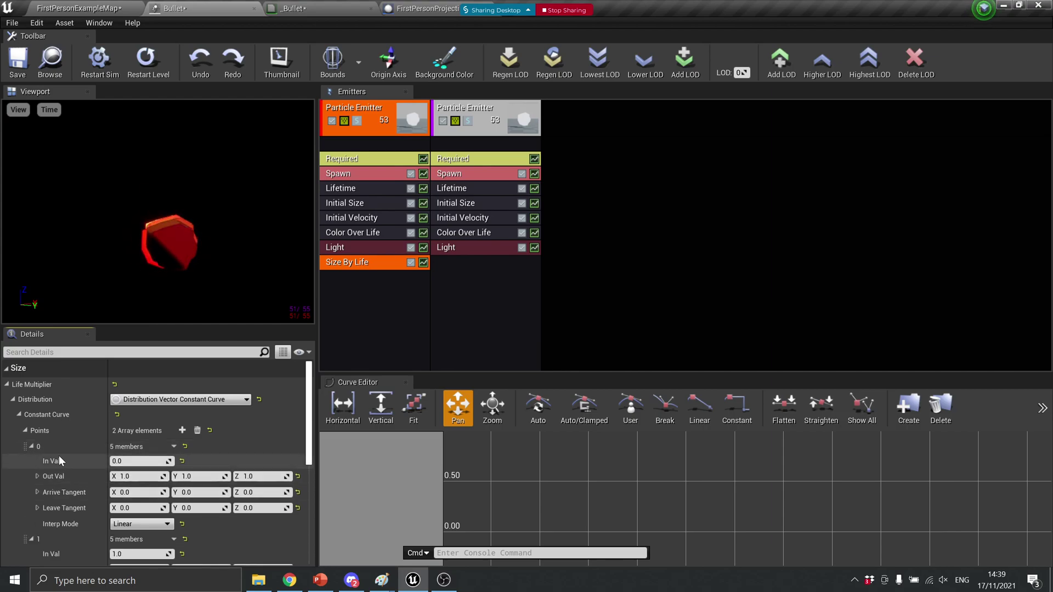
{"action": "left_click", "coordinate": [31, 445]}
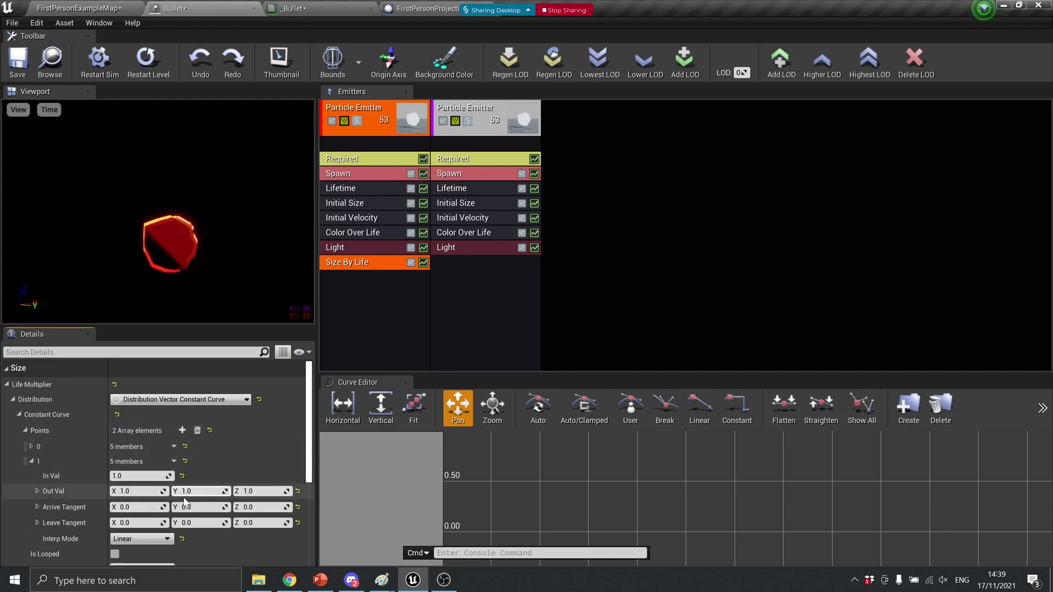
{"action": "left_click", "coordinate": [137, 491]}
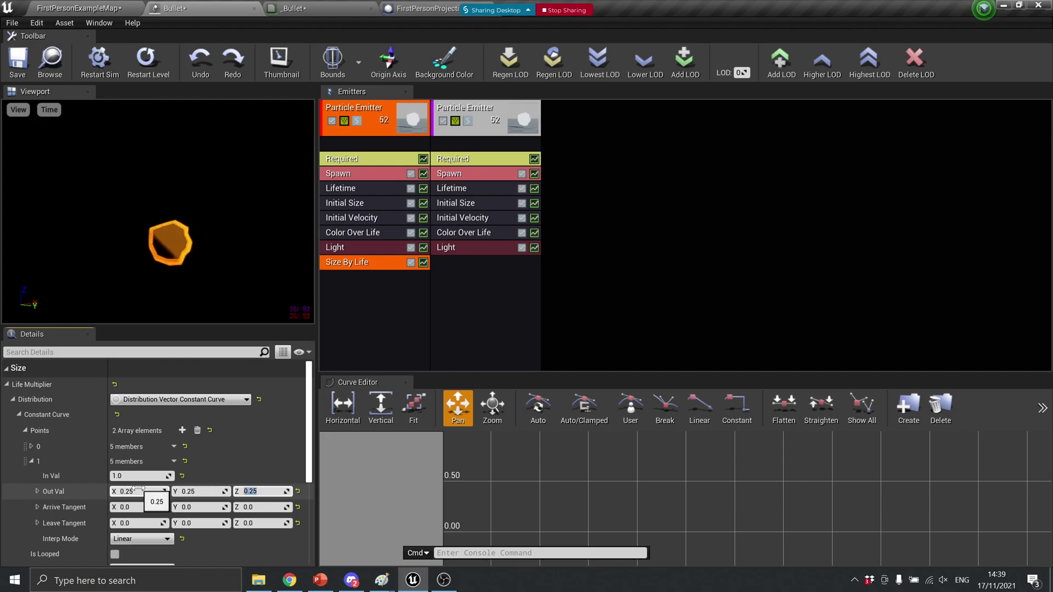
{"action": "left_click", "coordinate": [18, 59]}
Play-test the first-person level, firing eight shots to watch the tapering yellow trails
{"action": "left_click", "coordinate": [64, 7]}
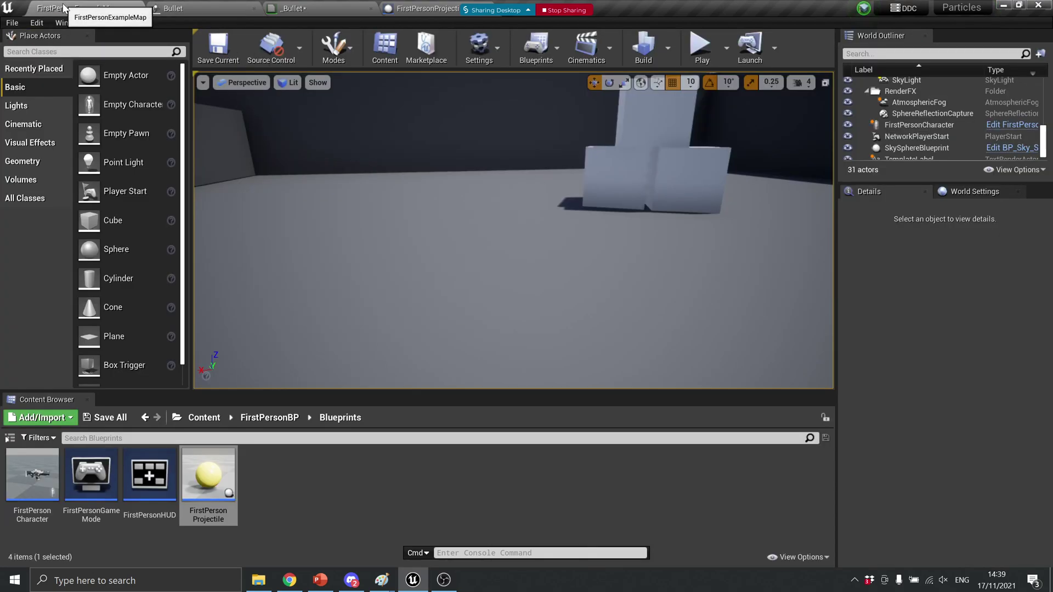
{"action": "left_click", "coordinate": [700, 46]}
{"action": "left_click", "coordinate": [516, 242]}
{"action": "left_click", "coordinate": [516, 241]}
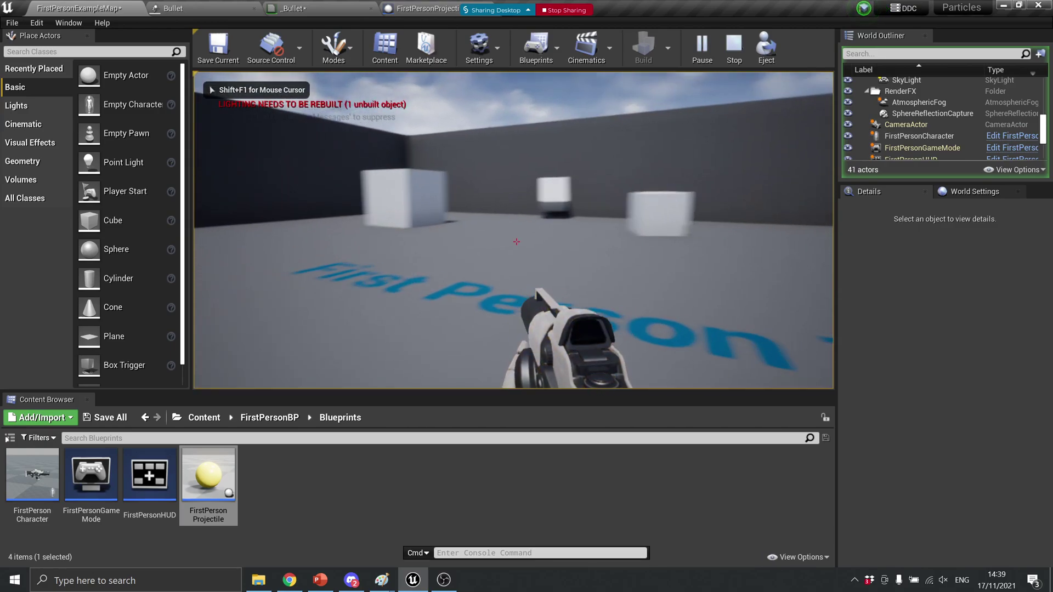
{"action": "left_click", "coordinate": [516, 241]}
{"action": "left_click", "coordinate": [516, 242]}
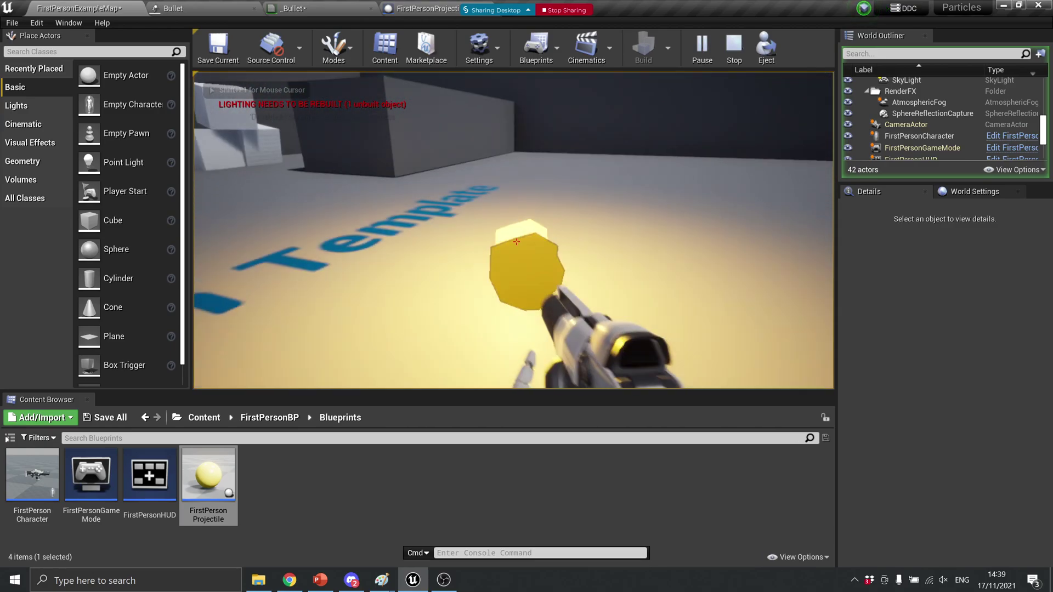
{"action": "left_click", "coordinate": [516, 242]}
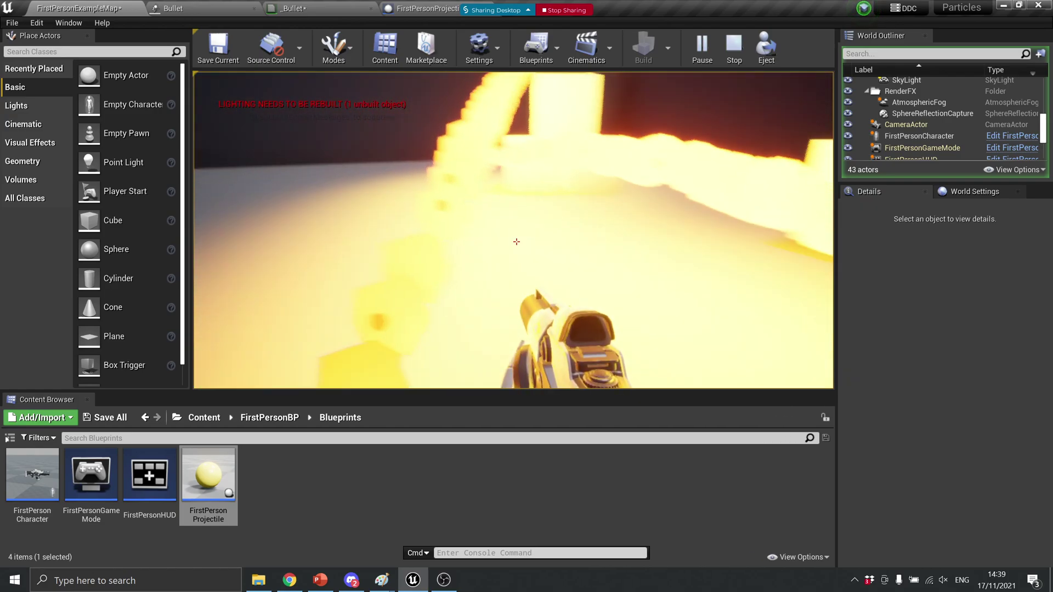
{"action": "left_click", "coordinate": [516, 242]}
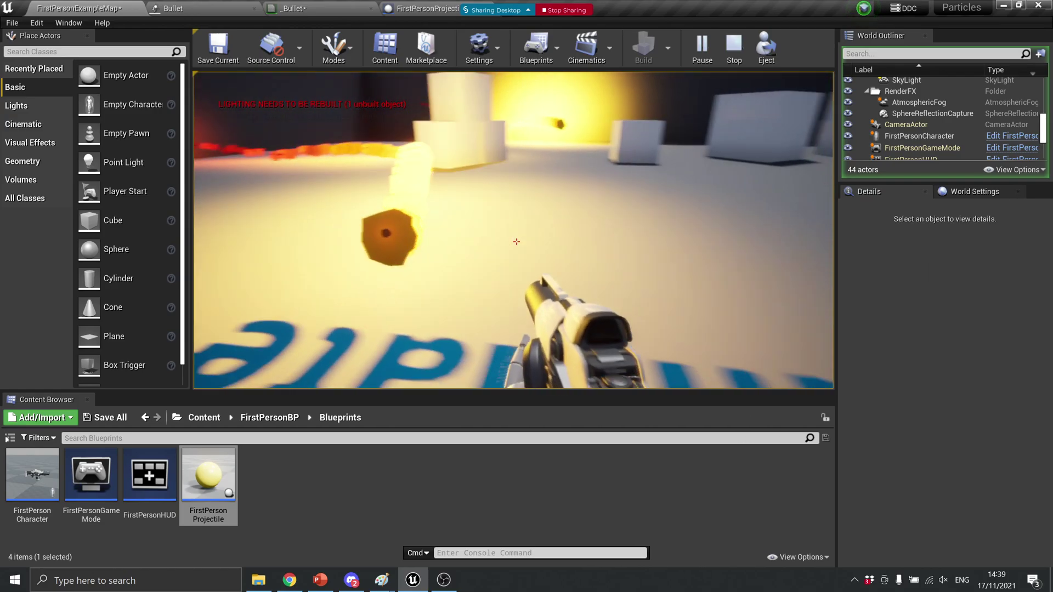
{"action": "left_click", "coordinate": [516, 242]}
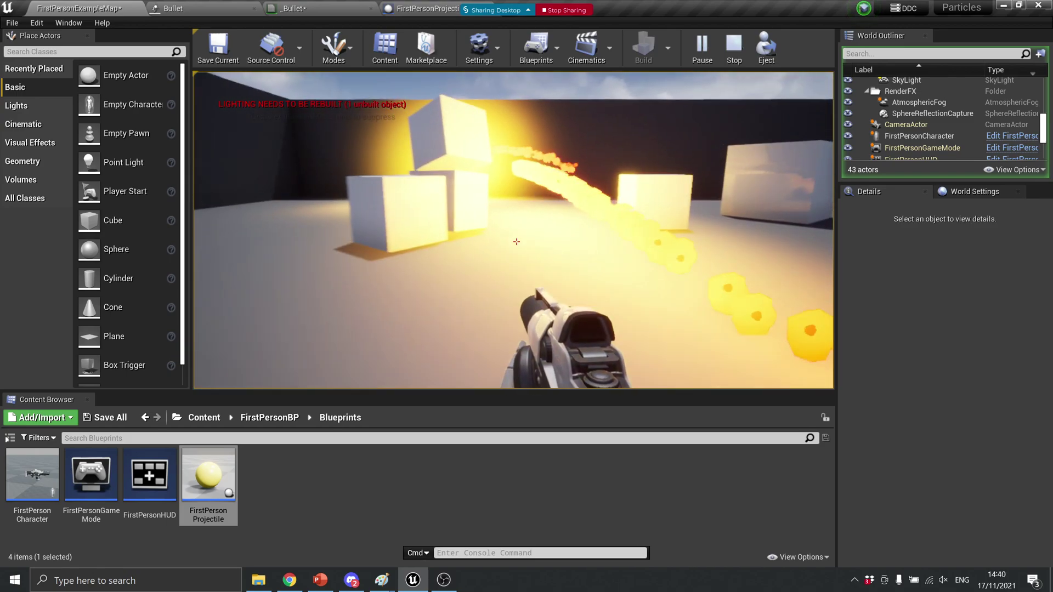
{"action": "left_click", "coordinate": [516, 242]}
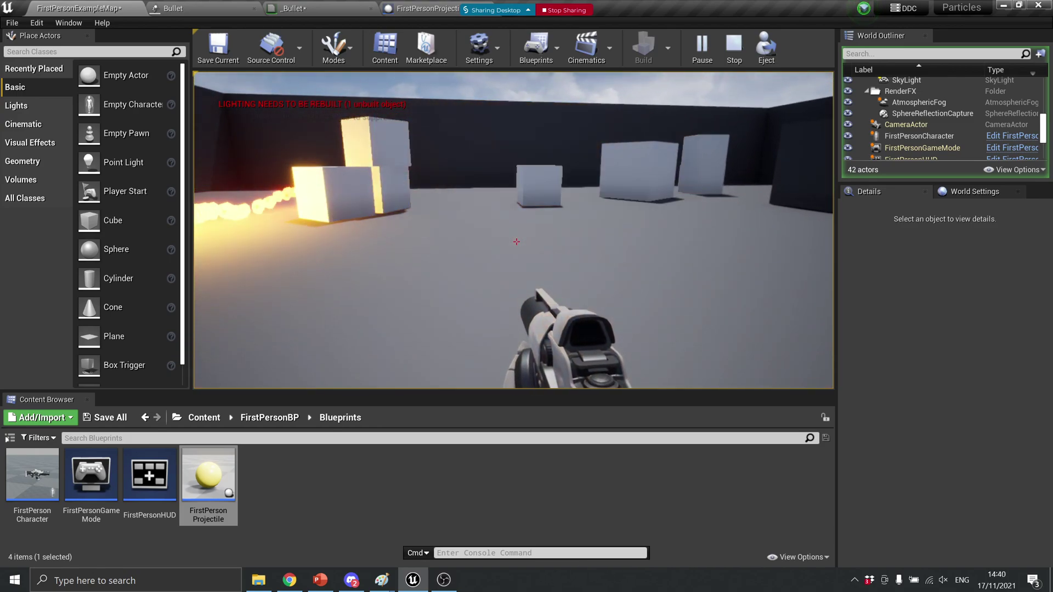
{"action": "key", "text": "Escape"}
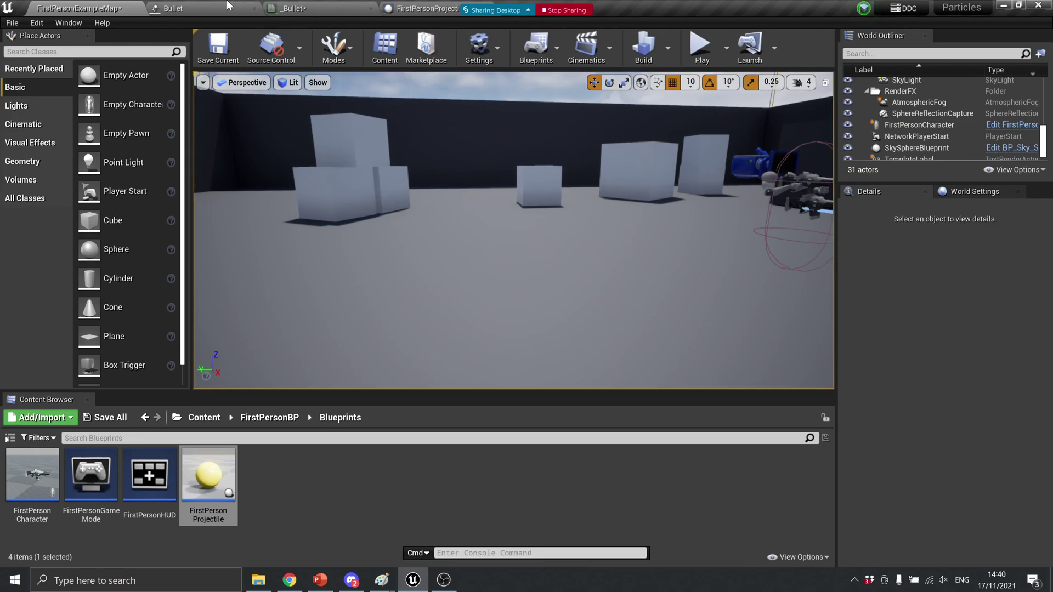
{"action": "left_click", "coordinate": [230, 8]}
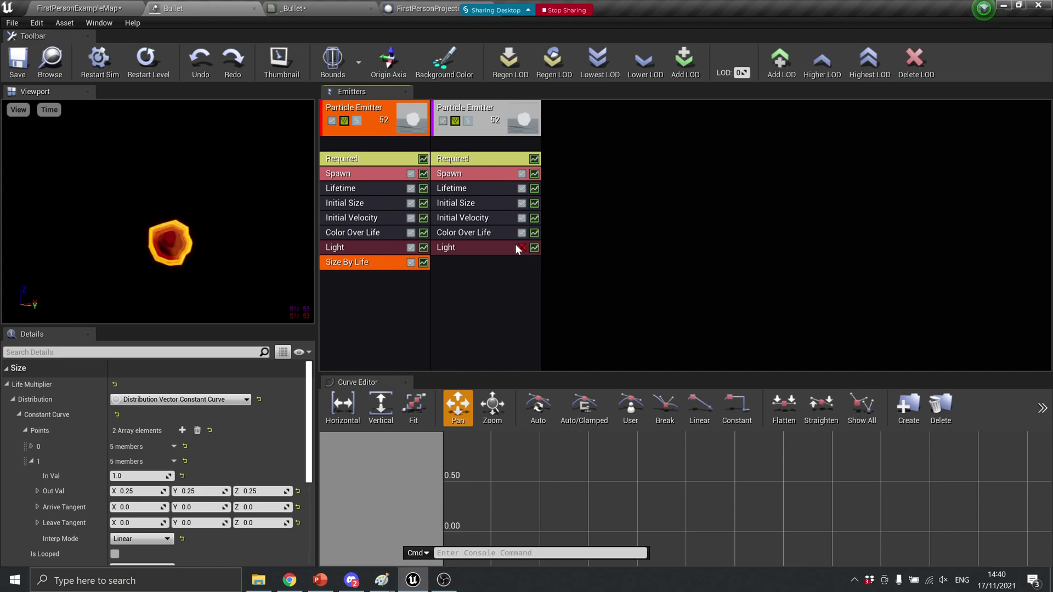
Play-test the level again with four more shots, then return to the Bullet particle system
{"action": "left_click", "coordinate": [45, 7]}
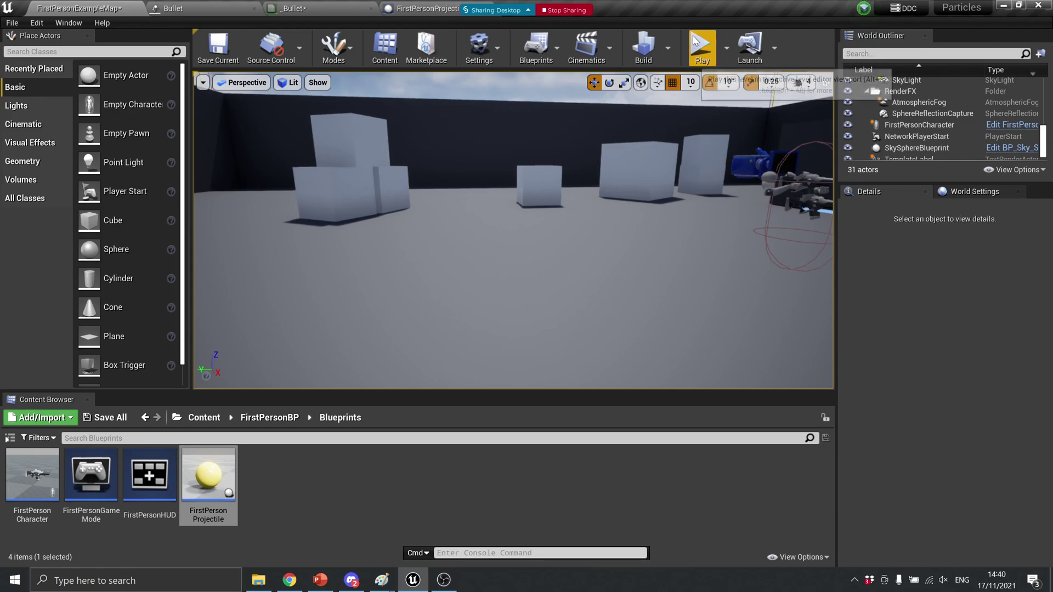
{"action": "left_click", "coordinate": [695, 41]}
{"action": "left_click", "coordinate": [515, 242]}
{"action": "left_click", "coordinate": [515, 242]}
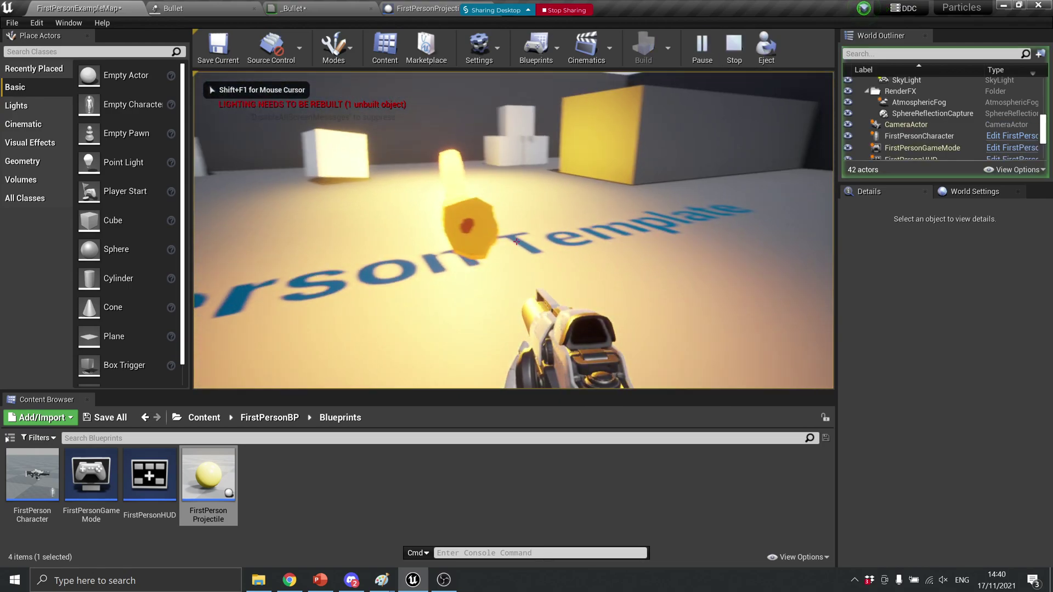
{"action": "left_click", "coordinate": [516, 241]}
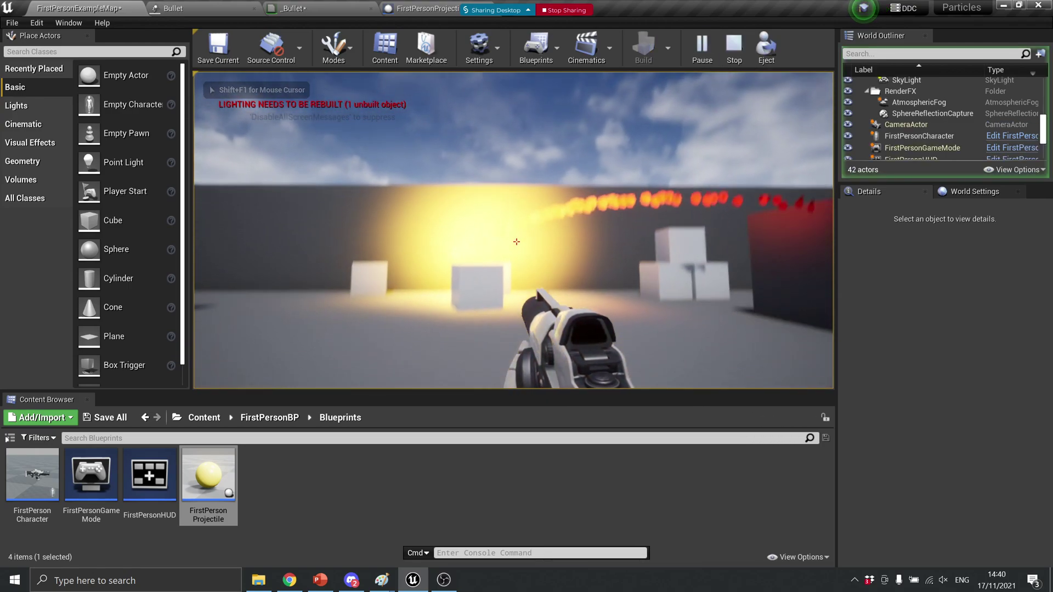
{"action": "left_click", "coordinate": [516, 242]}
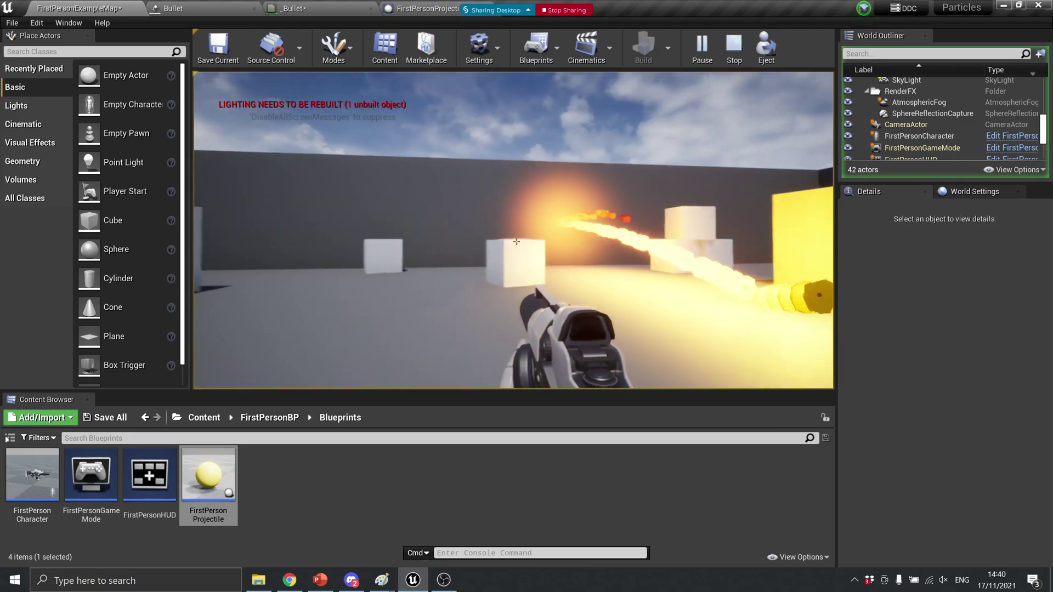
{"action": "key", "text": "Escape"}
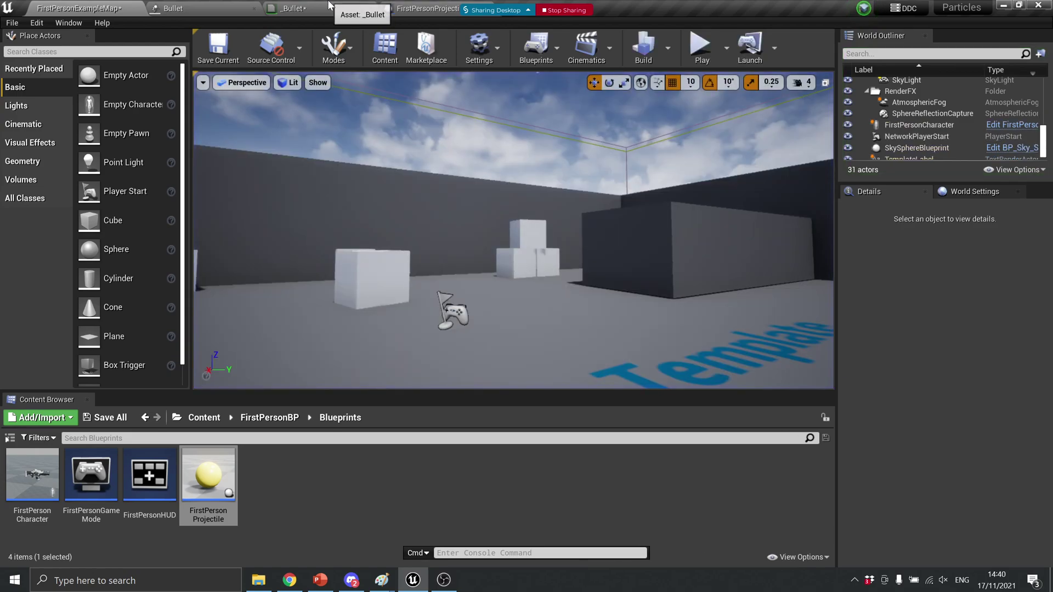
{"action": "left_click", "coordinate": [229, 6]}
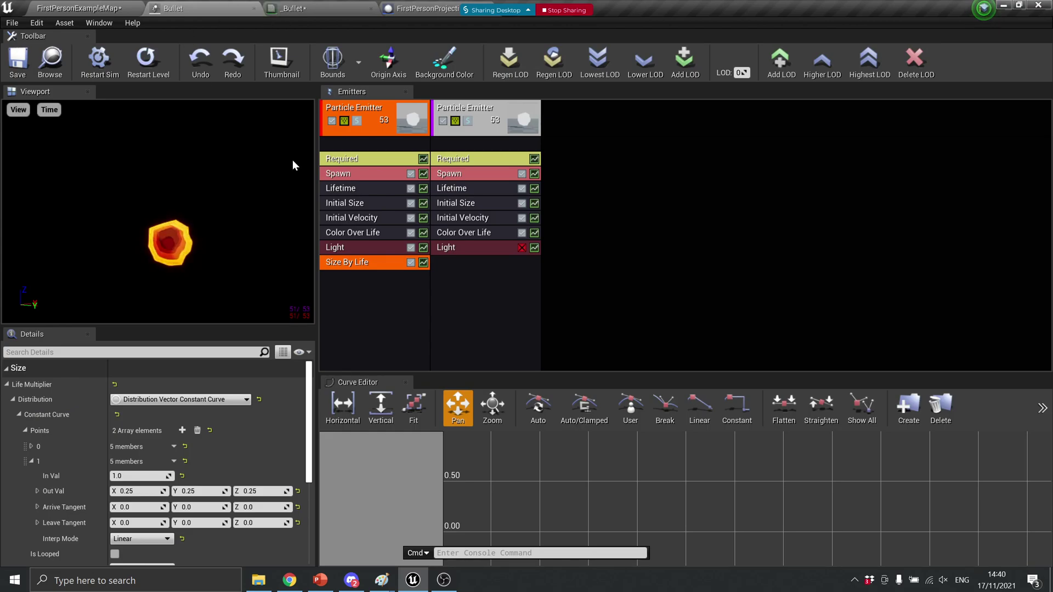
Duplicate the first emitter into a third emitter and disable the second emitter's Light module
{"action": "right_click", "coordinate": [374, 108]}
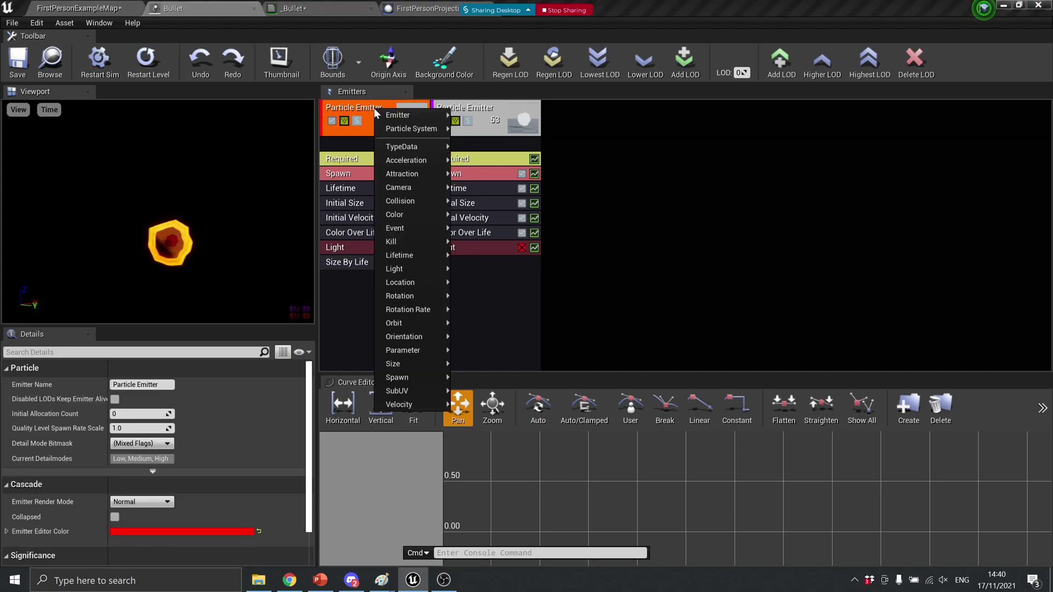
{"action": "mouse_move", "coordinate": [384, 114]}
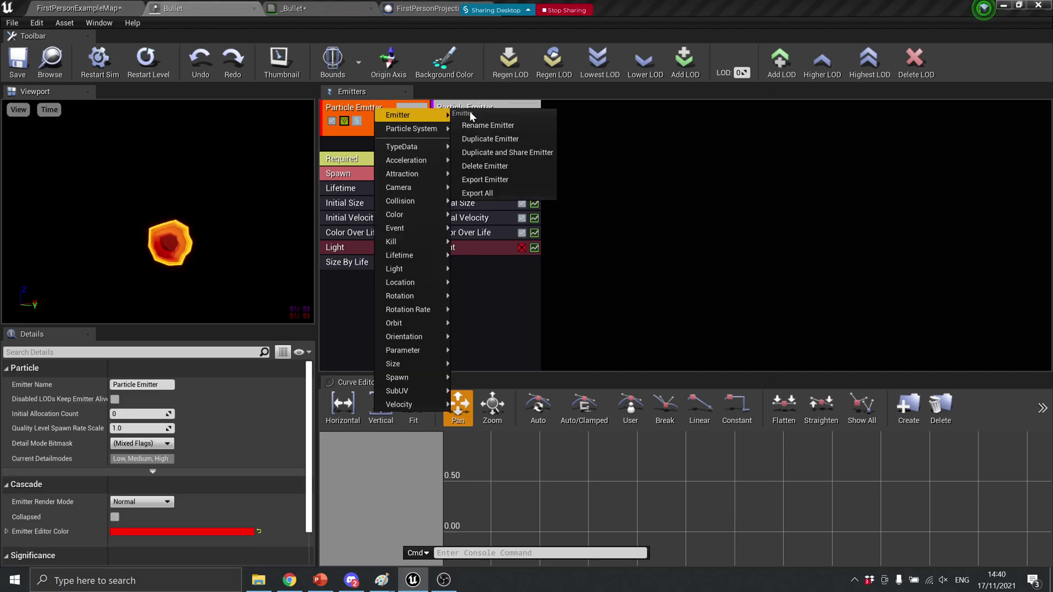
{"action": "left_click", "coordinate": [490, 138]}
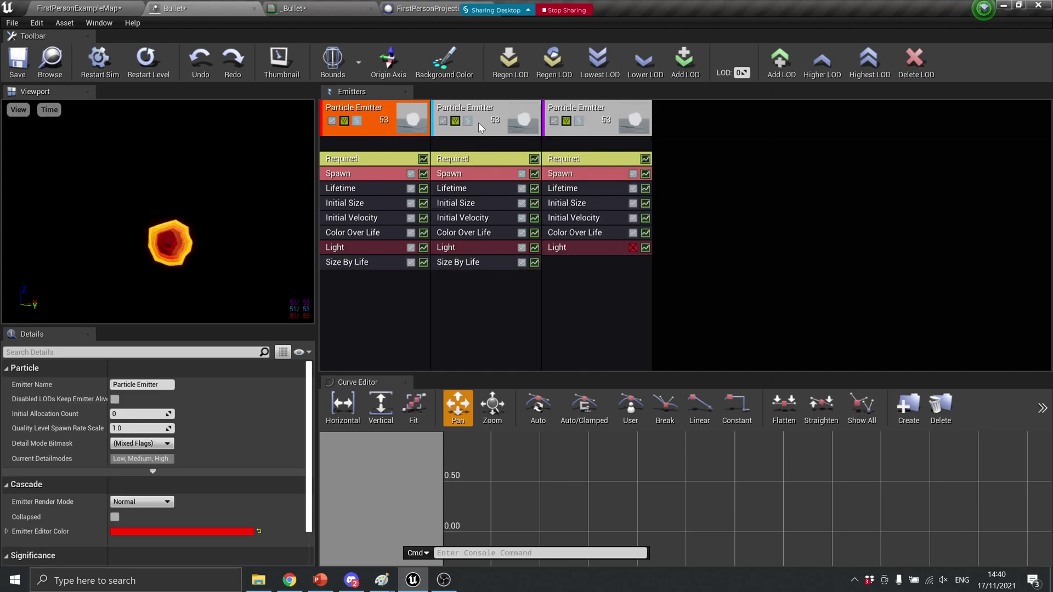
{"action": "left_click", "coordinate": [488, 105]}
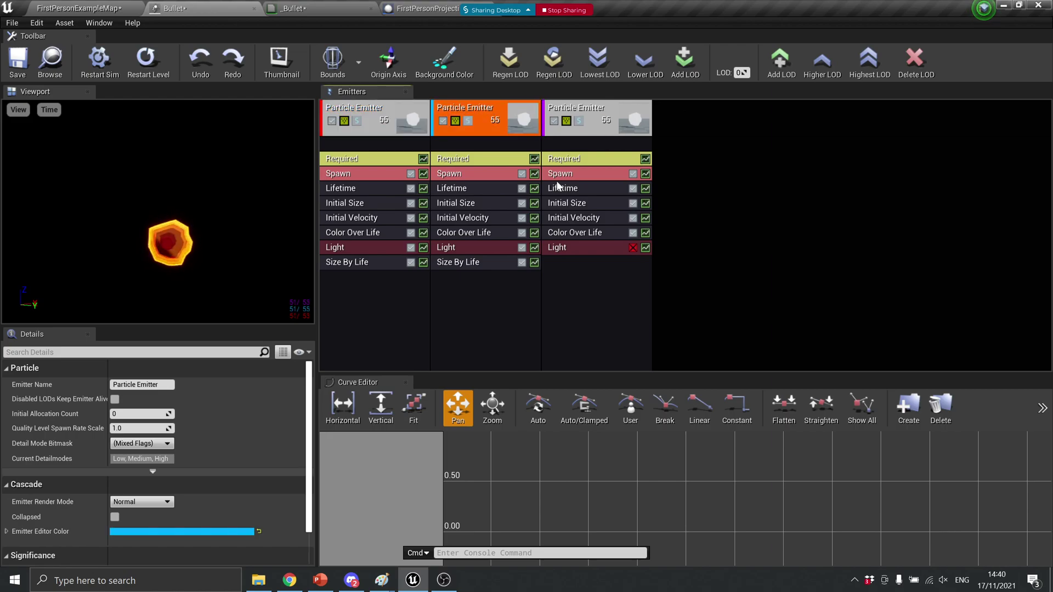
{"action": "left_click", "coordinate": [522, 247]}
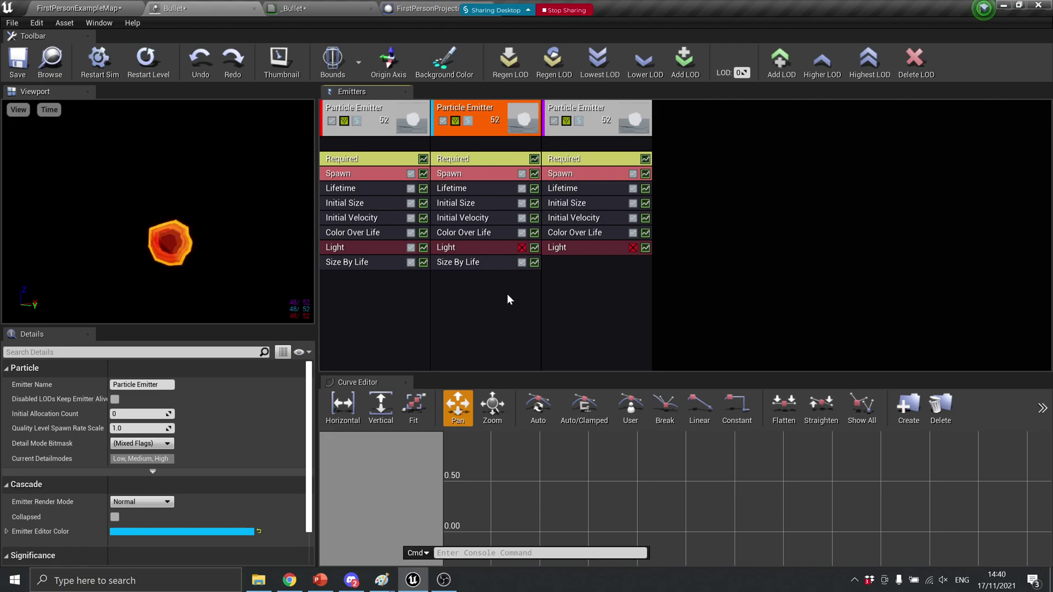
Set the second emitter's Color Over Life starting colour (point 0) to light grey
{"action": "left_click", "coordinate": [476, 232]}
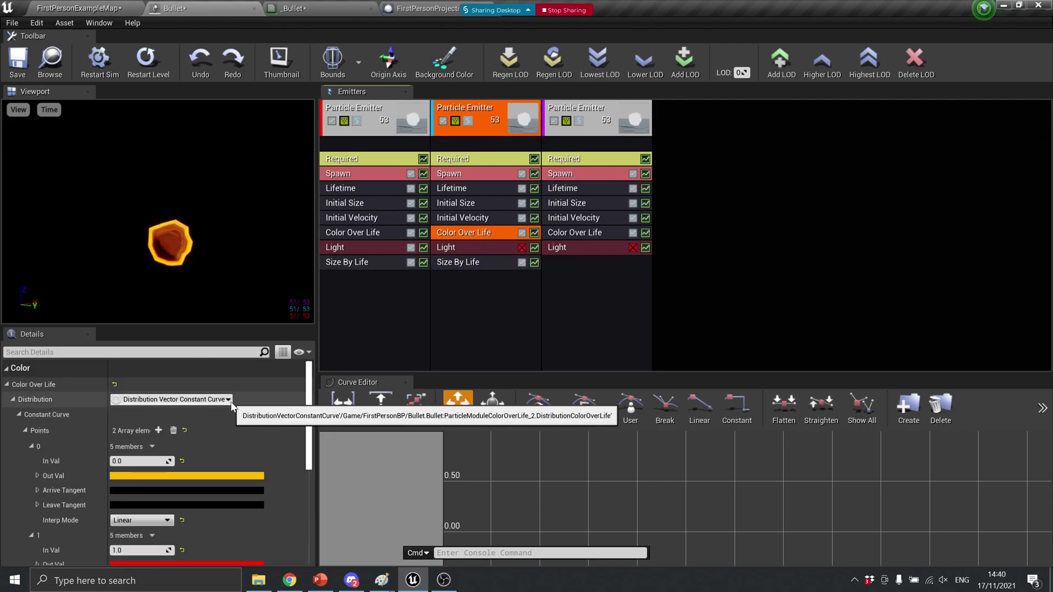
{"action": "left_click", "coordinate": [194, 475]}
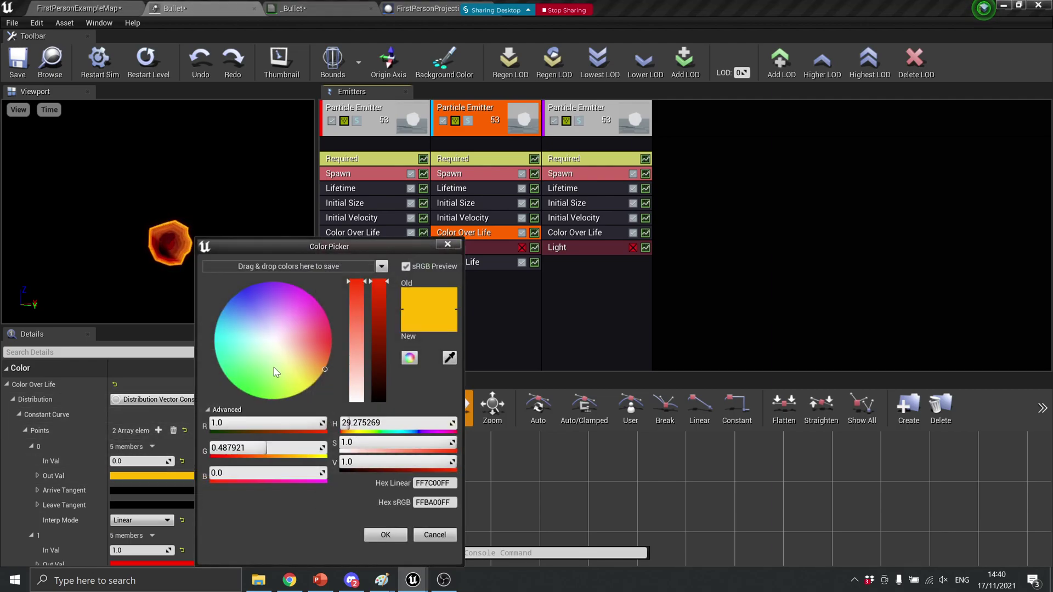
{"action": "left_click", "coordinate": [276, 343]}
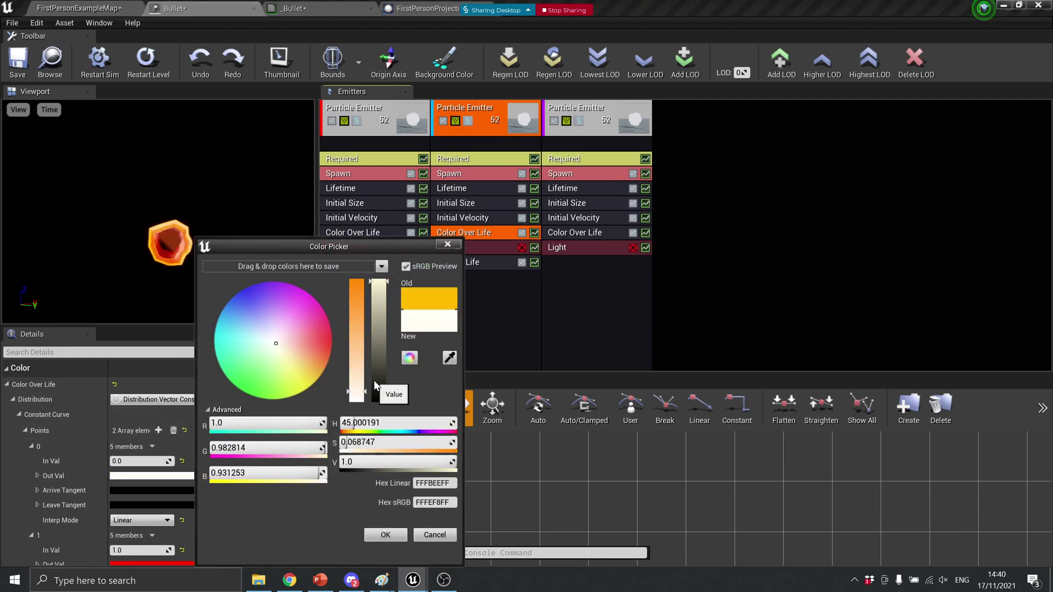
{"action": "mouse_move", "coordinate": [378, 322]}
{"action": "left_mouse_down"}
{"action": "mouse_move", "coordinate": [378, 306]}
{"action": "mouse_move", "coordinate": [379, 316]}
{"action": "left_mouse_up"}
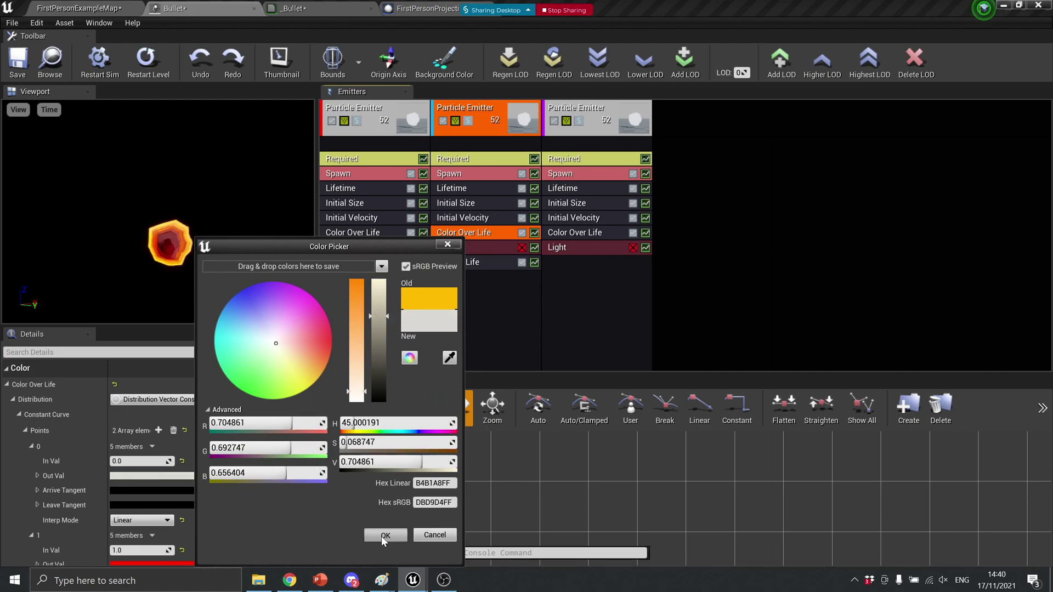
{"action": "left_click", "coordinate": [385, 535]}
Change the ending colour (point 1) from red to a dark greyish-brown
{"action": "scroll", "coordinate": [67, 531], "scroll_direction": "down", "scroll_amount": 1}
{"action": "scroll", "coordinate": [99, 530], "scroll_direction": "down", "scroll_amount": 3}
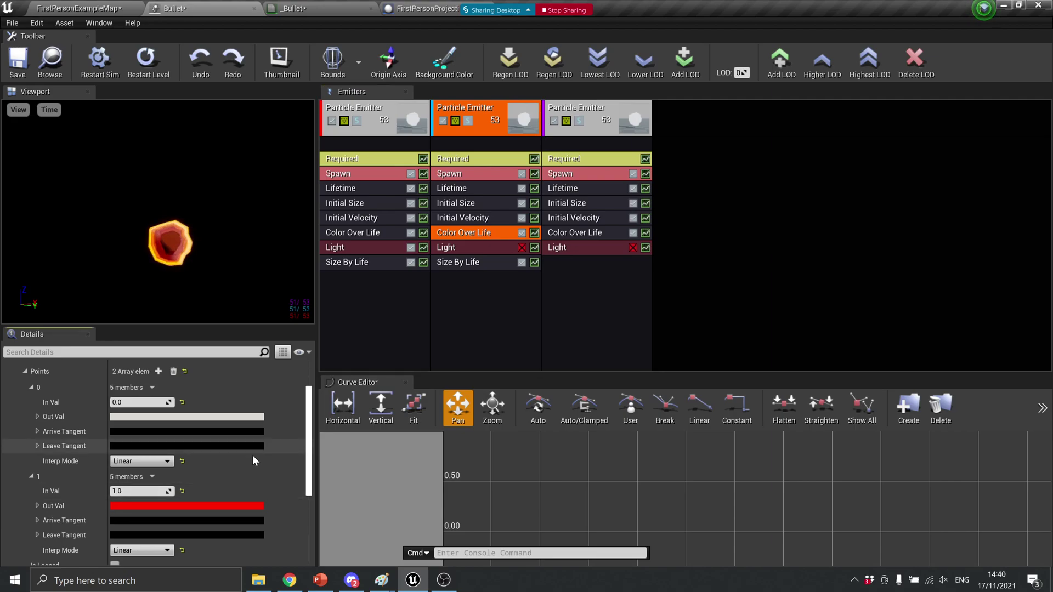
{"action": "left_click", "coordinate": [233, 505]}
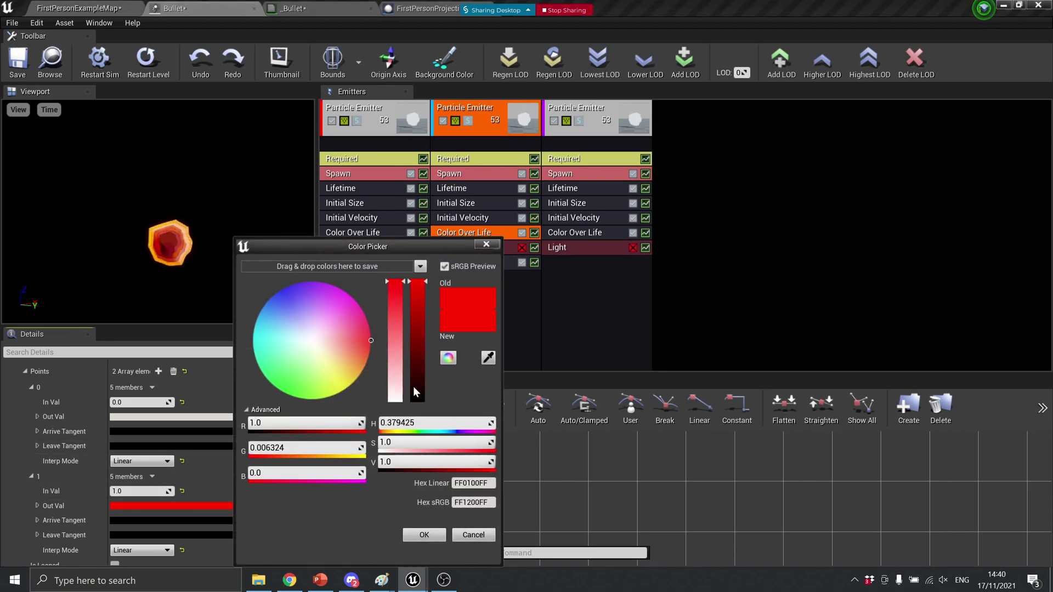
{"action": "left_click_drag", "start_coordinate": [407, 377], "coordinate": [411, 386]}
{"action": "left_click", "coordinate": [354, 351]}
{"action": "left_click_drag", "start_coordinate": [354, 354], "coordinate": [322, 350]}
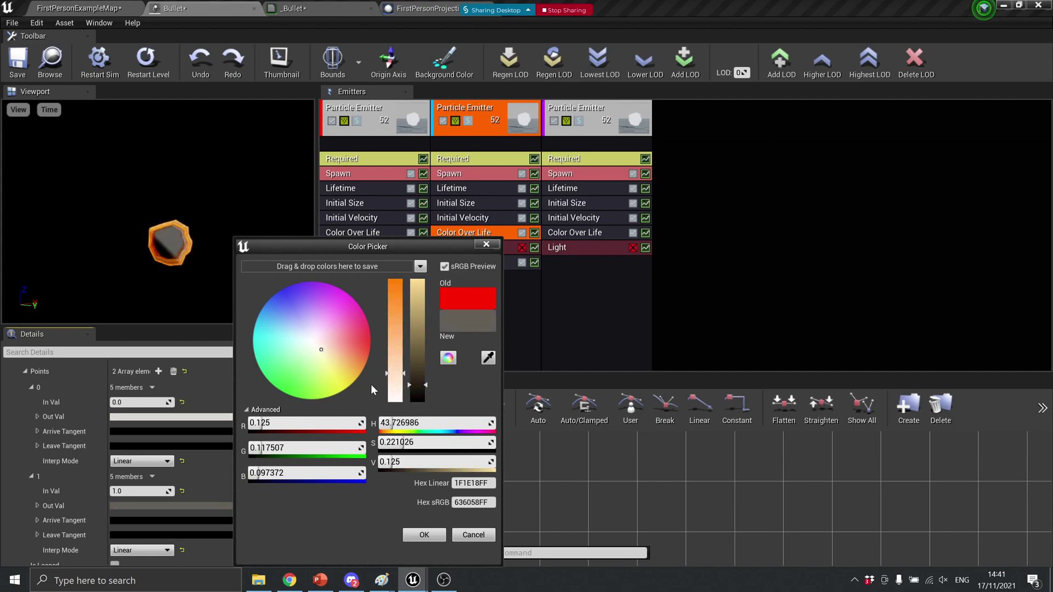
{"action": "left_click", "coordinate": [424, 534]}
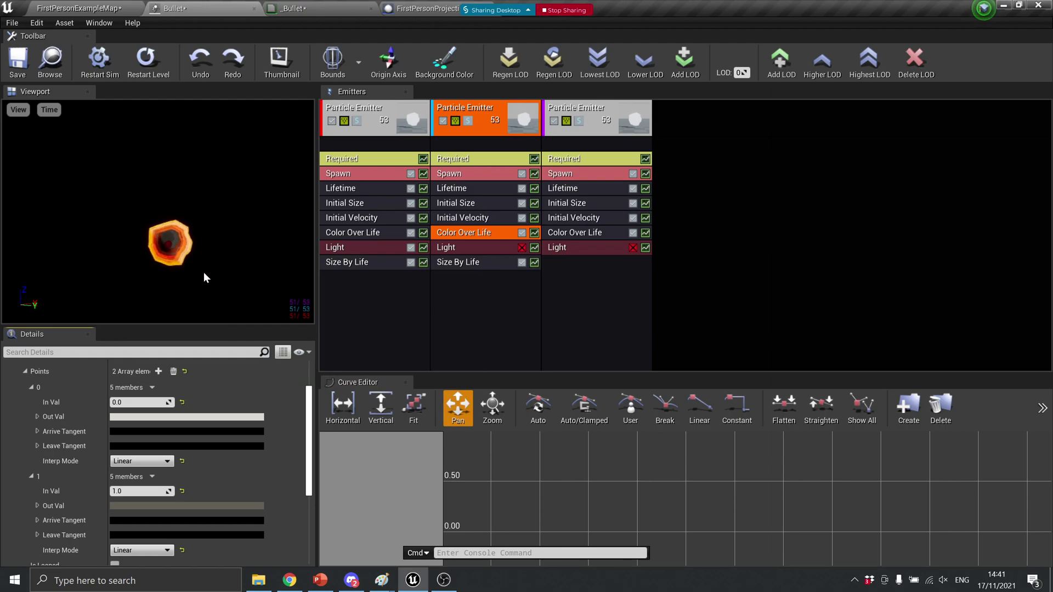
Save Bullet, then play-test the level with ten shots to check the flame-to-smoke trails
{"action": "left_click", "coordinate": [18, 59]}
{"action": "left_click", "coordinate": [77, 8]}
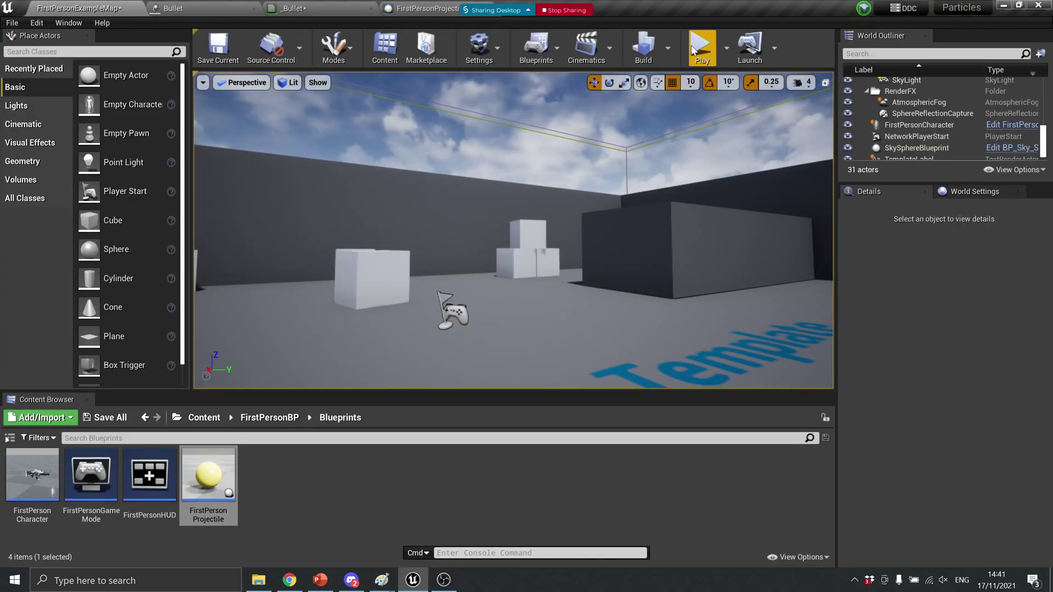
{"action": "left_click", "coordinate": [700, 47]}
{"action": "left_click", "coordinate": [516, 241]}
{"action": "left_click", "coordinate": [516, 241]}
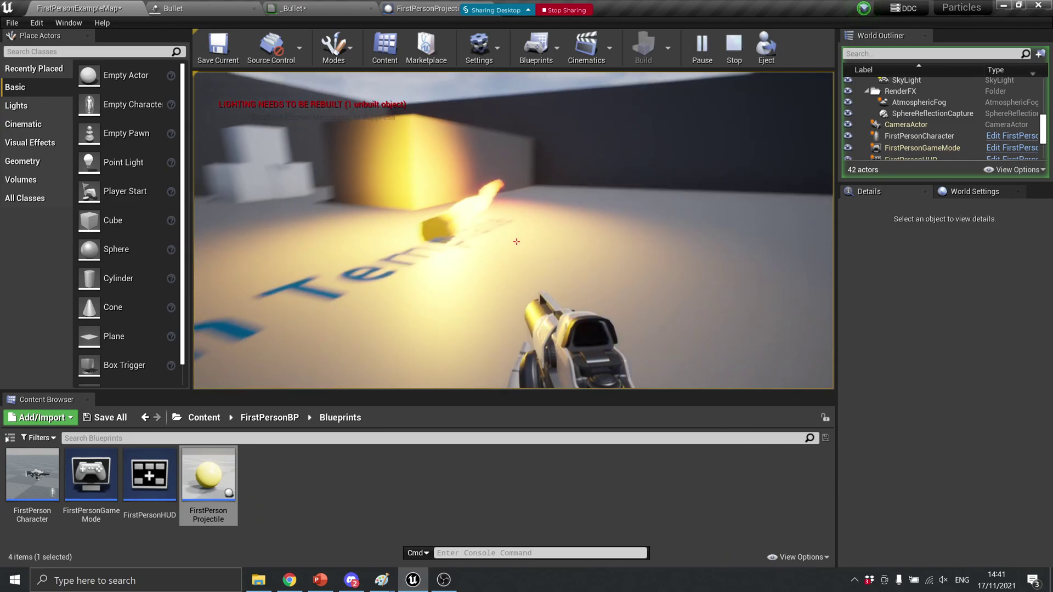
{"action": "left_click", "coordinate": [516, 242]}
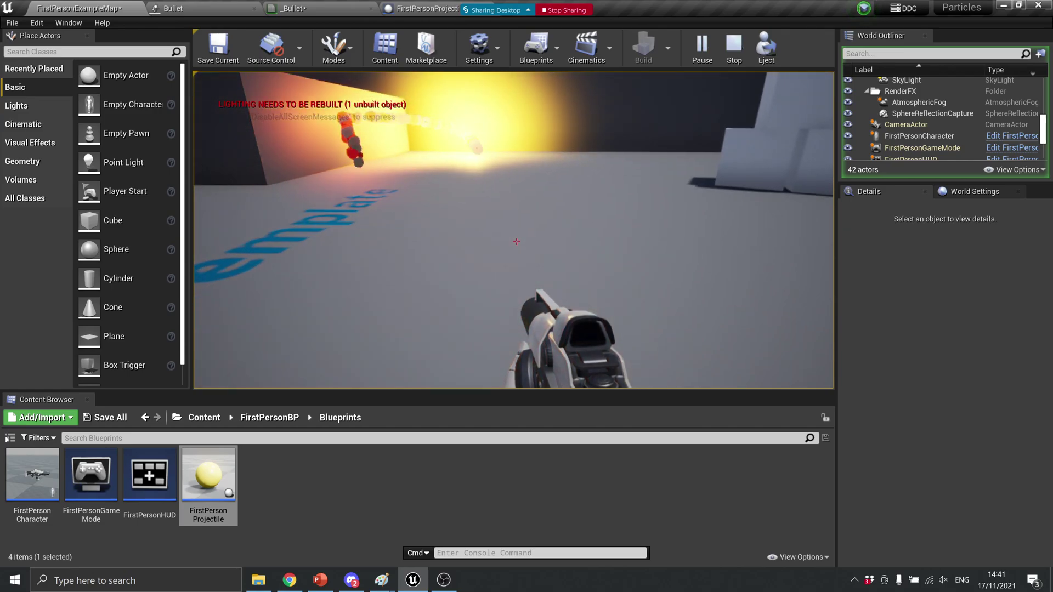
{"action": "left_click", "coordinate": [516, 241]}
{"action": "left_click", "coordinate": [516, 242]}
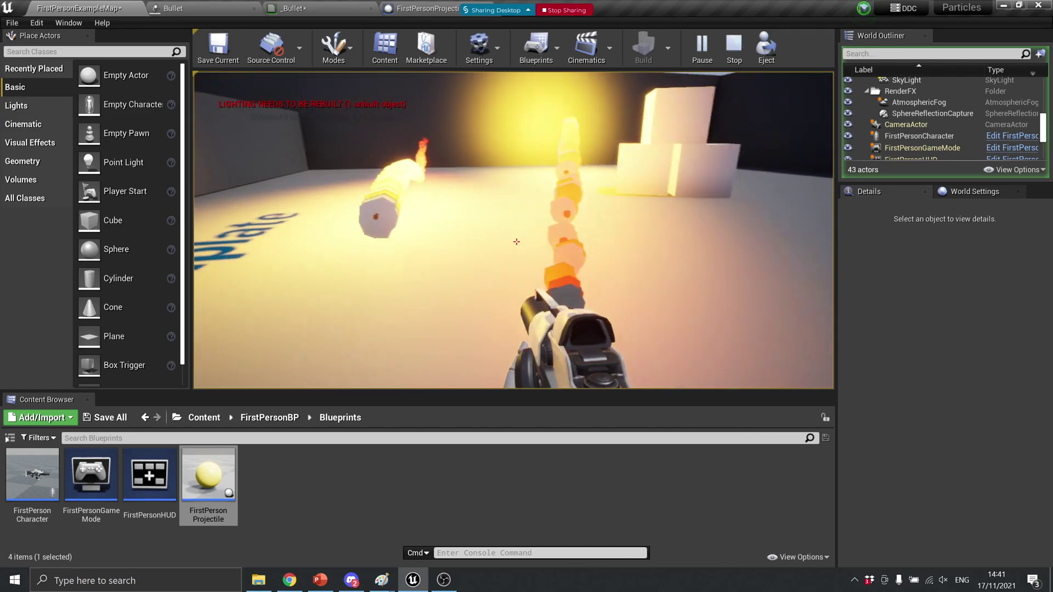
{"action": "left_click", "coordinate": [516, 241]}
{"action": "left_click", "coordinate": [516, 241]}
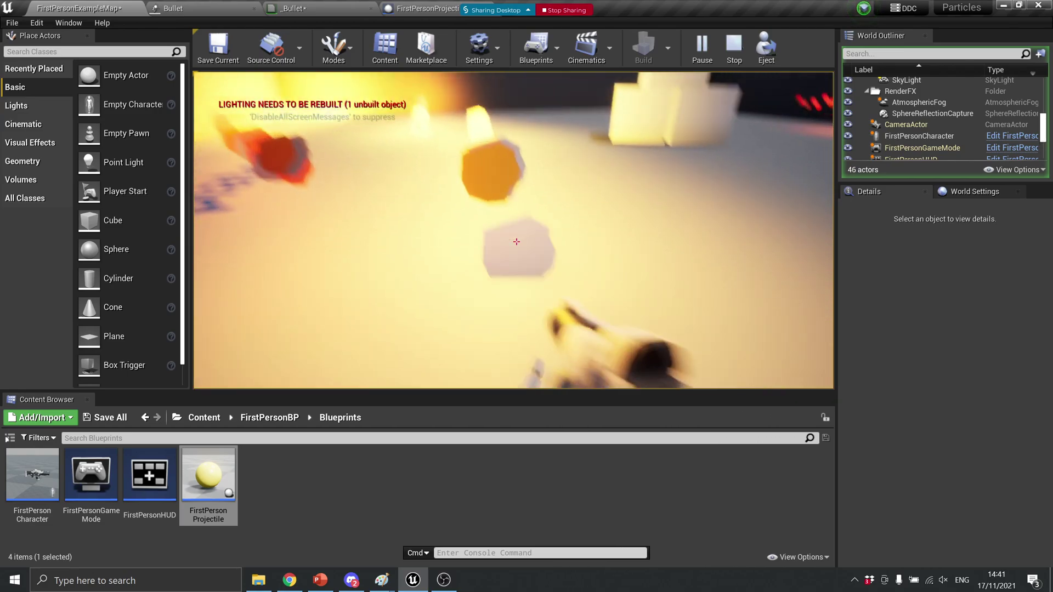
{"action": "left_click", "coordinate": [516, 241]}
{"action": "left_click", "coordinate": [516, 241]}
{"action": "left_click", "coordinate": [516, 242]}
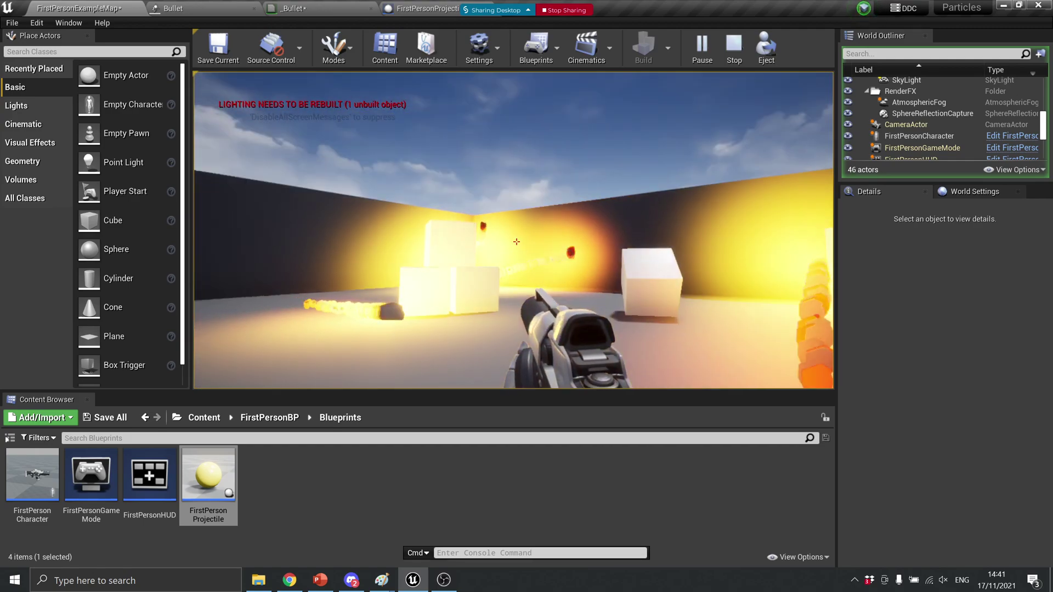
{"action": "key", "text": "Escape"}
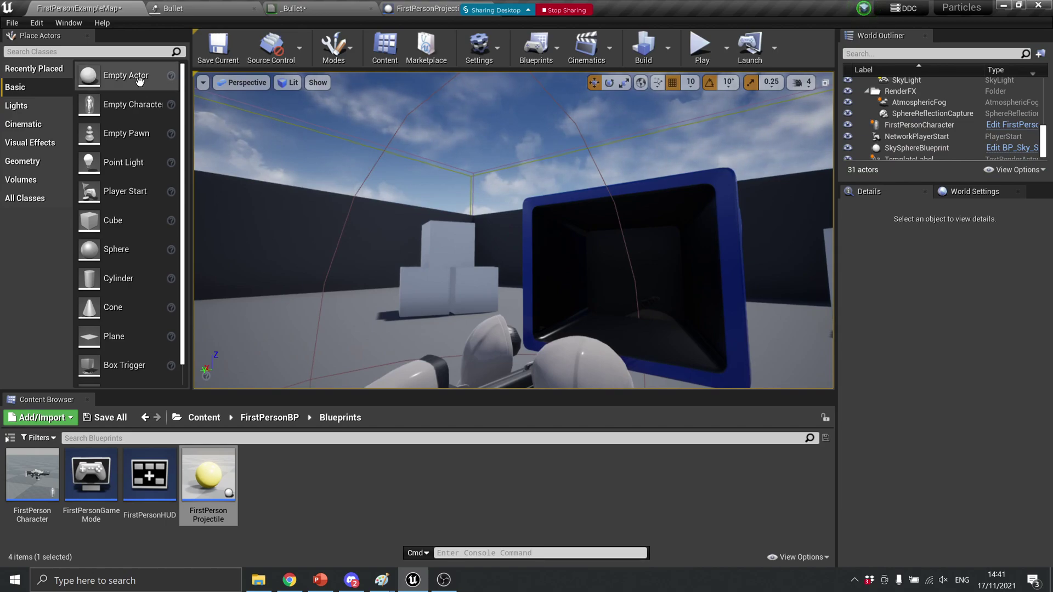
Review the _Bullet material and FirstPersonProjectile's Sphere and ParticleSystem components, confirming the Bullet template
{"action": "left_click", "coordinate": [323, 5]}
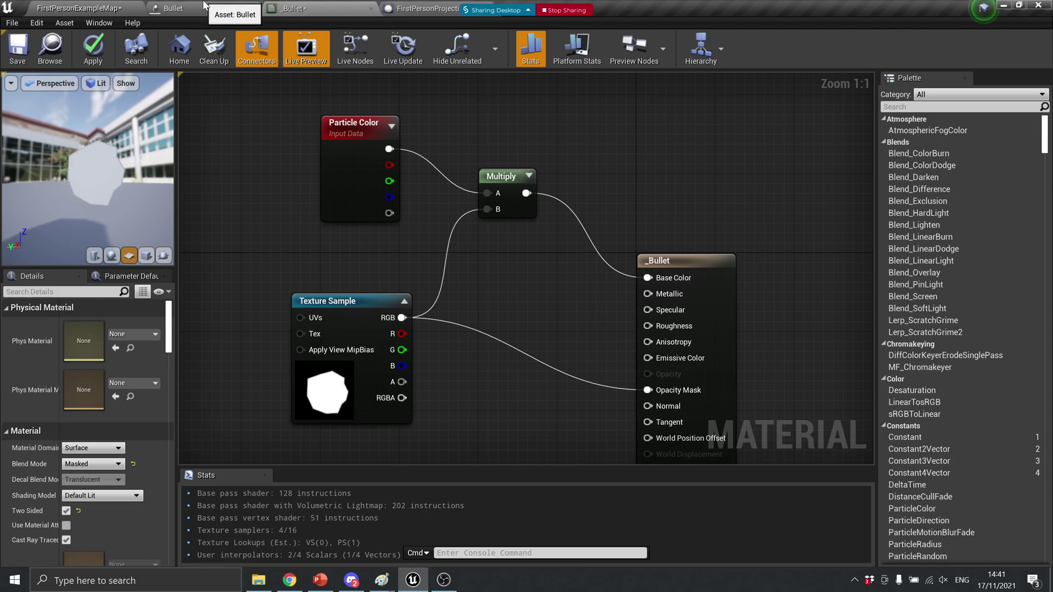
{"action": "left_click", "coordinate": [204, 8]}
{"action": "left_click", "coordinate": [425, 8]}
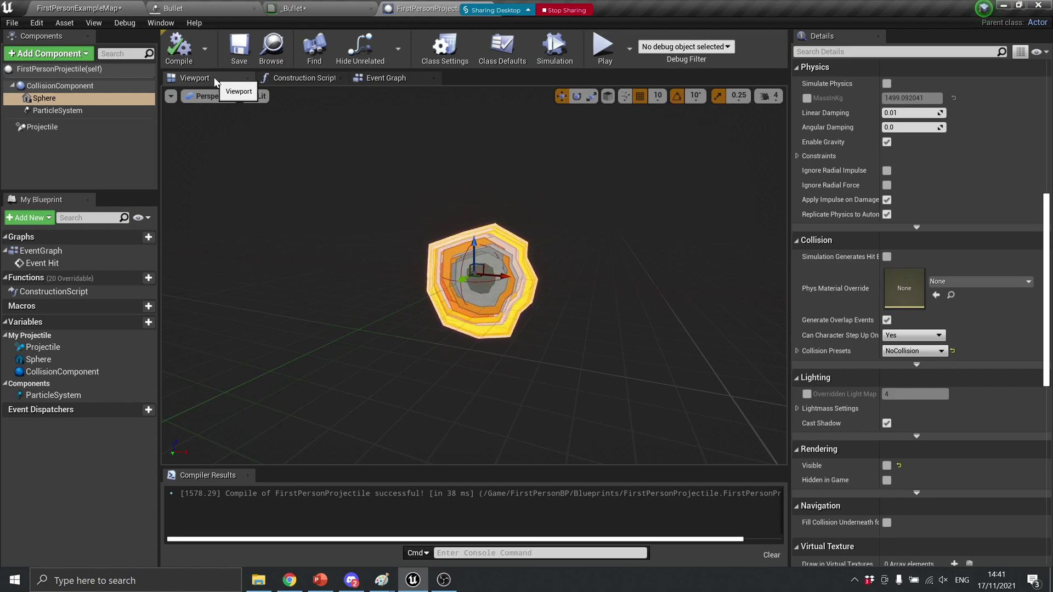
{"action": "left_click", "coordinate": [71, 98]}
{"action": "scroll", "coordinate": [961, 252], "scroll_direction": "up", "scroll_amount": 3}
{"action": "scroll", "coordinate": [961, 251], "scroll_direction": "up", "scroll_amount": 5}
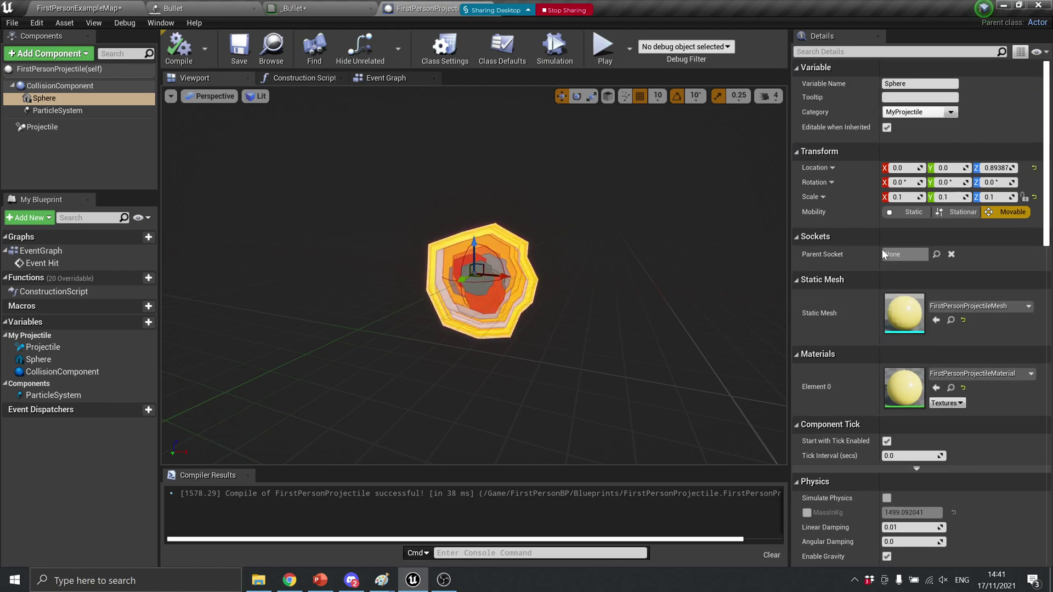
{"action": "left_click", "coordinate": [58, 110]}
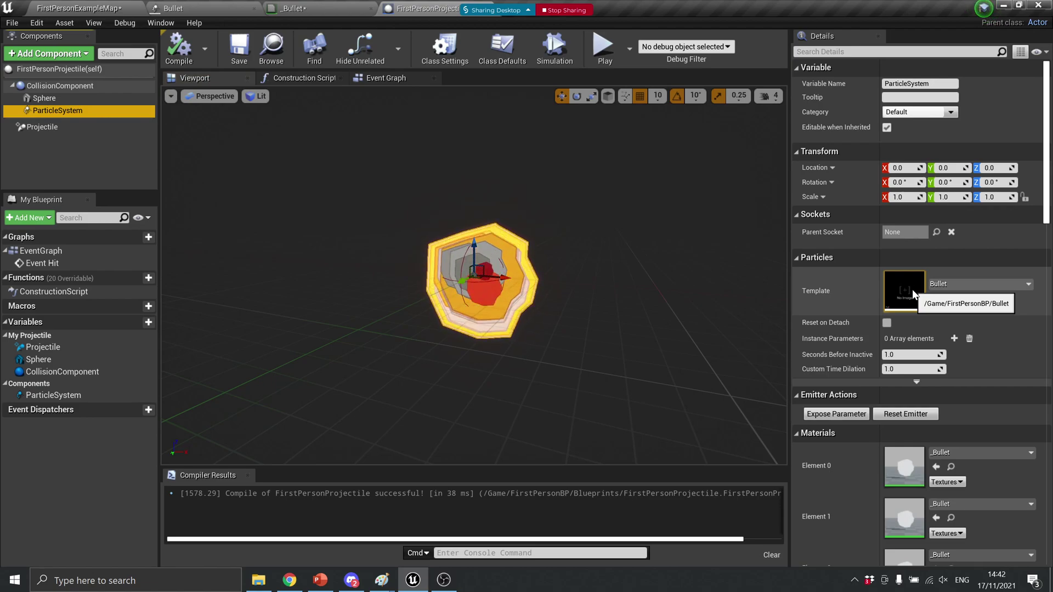
{"action": "left_click", "coordinate": [116, 7]}
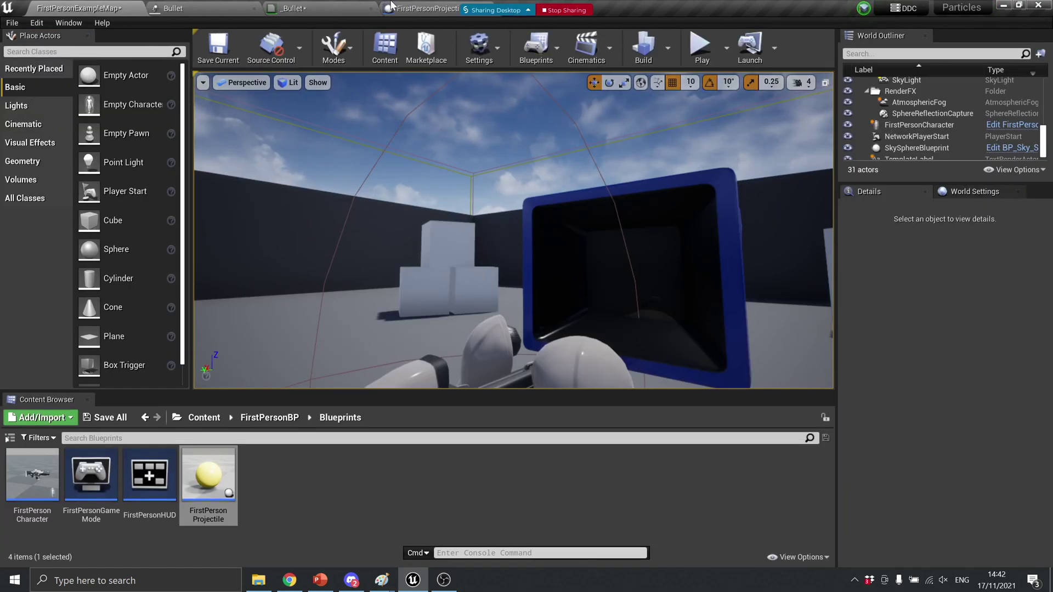
{"action": "left_click", "coordinate": [339, 6]}
{"action": "left_click", "coordinate": [198, 7]}
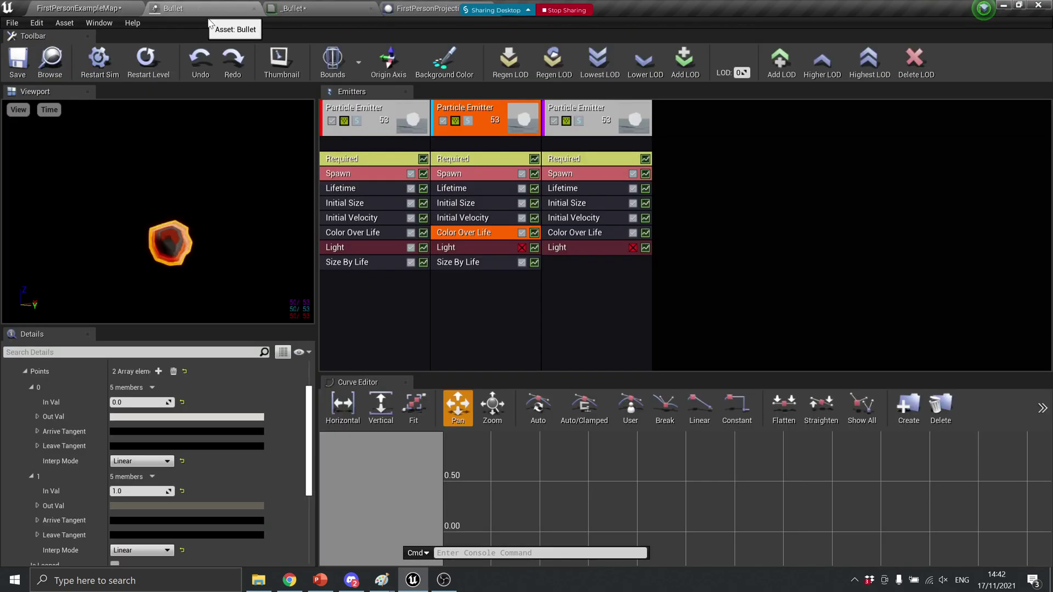
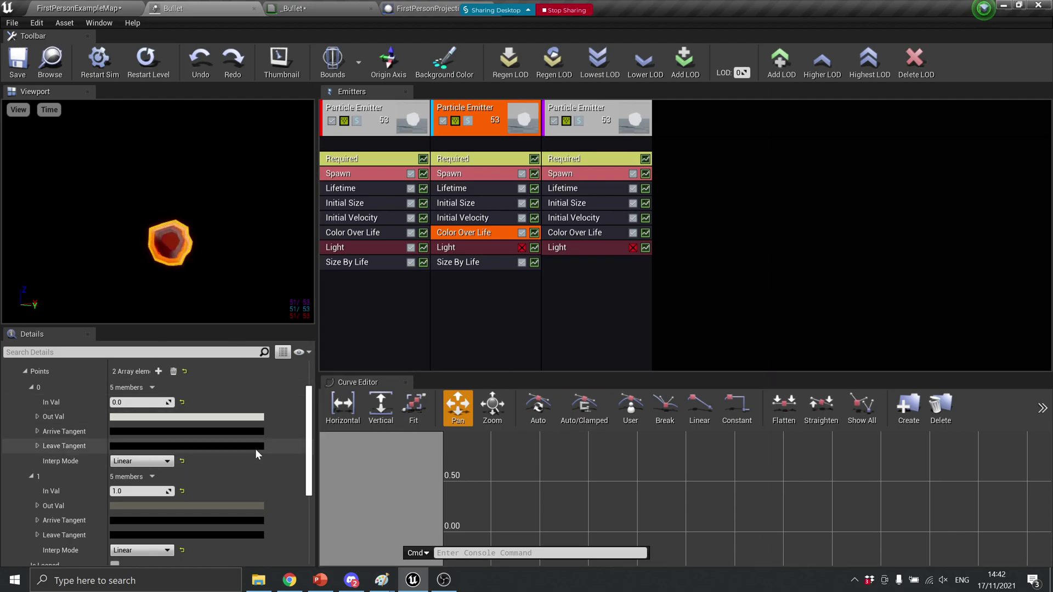
Review the middle emitter's Required settings, confirming its Emitter Delay is 0.5
{"action": "scroll", "coordinate": [258, 448], "scroll_direction": "up", "scroll_amount": 1}
{"action": "left_click", "coordinate": [459, 303]}
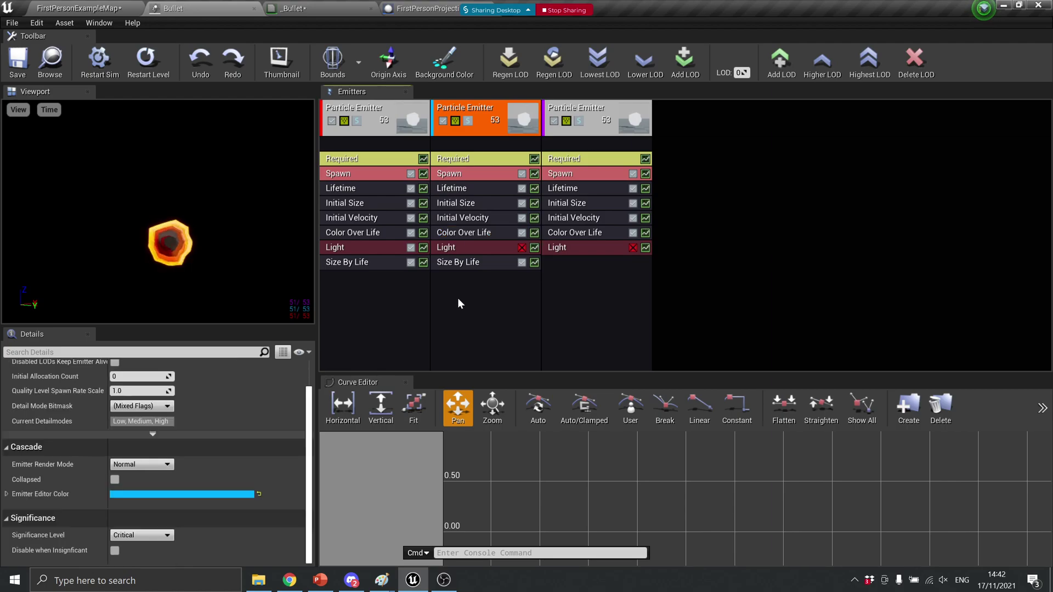
{"action": "left_click", "coordinate": [484, 158]}
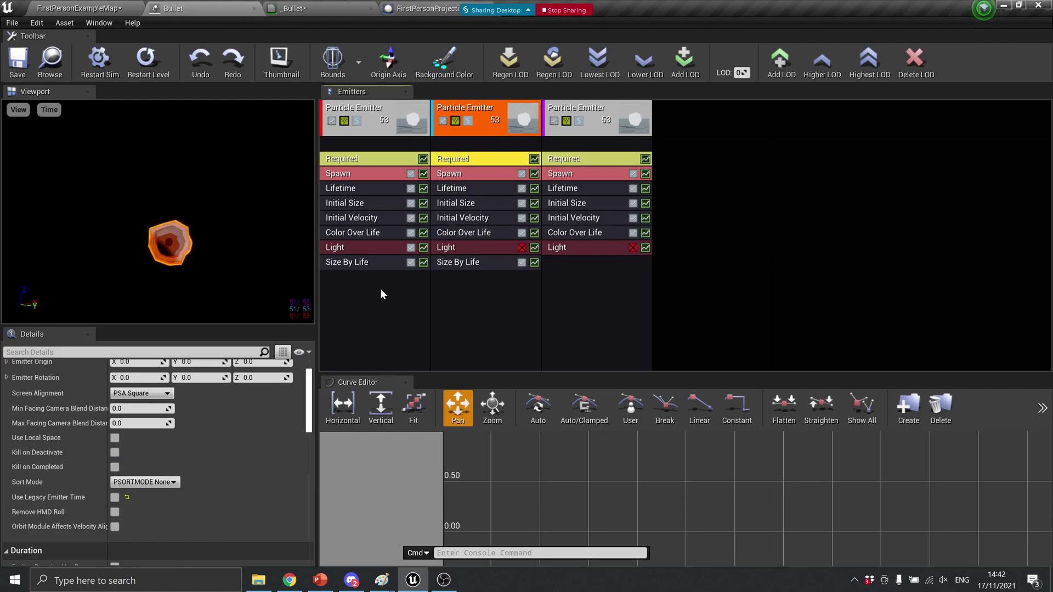
{"action": "scroll", "coordinate": [241, 447], "scroll_direction": "down", "scroll_amount": 6}
{"action": "scroll", "coordinate": [241, 448], "scroll_direction": "down", "scroll_amount": 3}
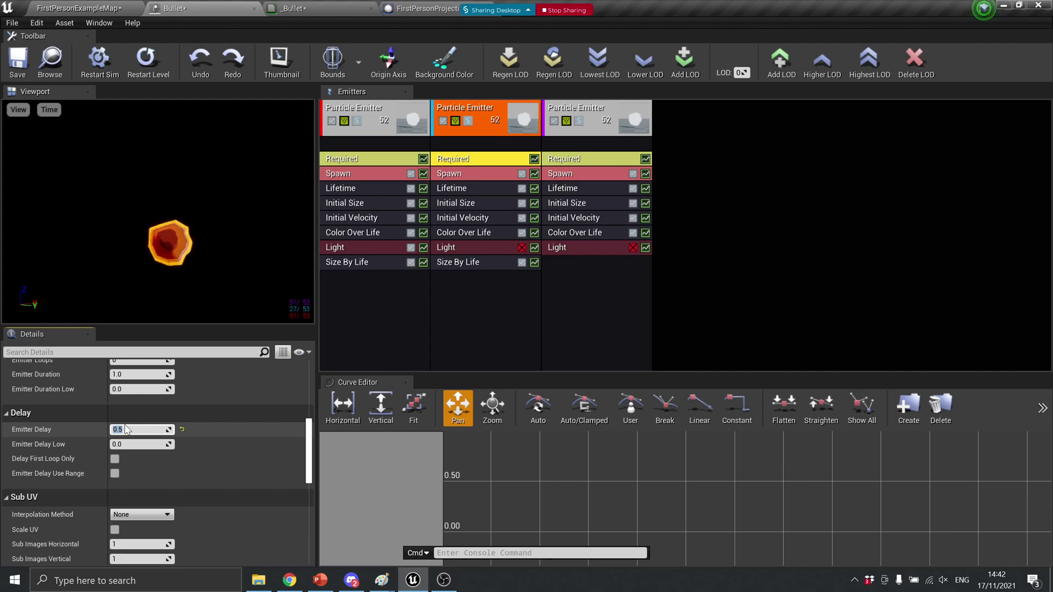
{"action": "scroll", "coordinate": [207, 495], "scroll_direction": "down", "scroll_amount": 10}
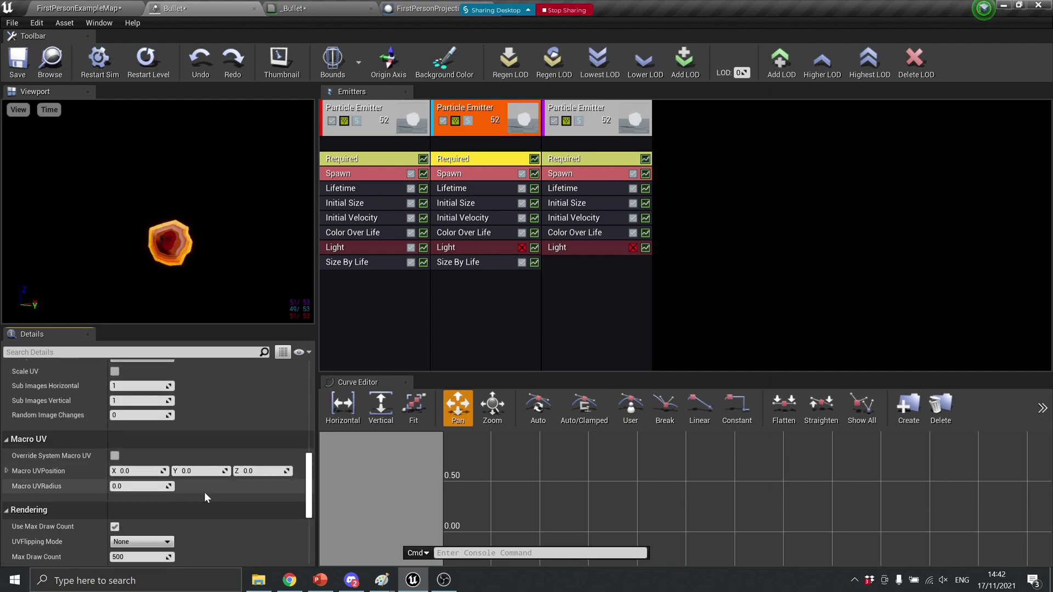
{"action": "scroll", "coordinate": [203, 491], "scroll_direction": "down", "scroll_amount": 4}
{"action": "scroll", "coordinate": [205, 491], "scroll_direction": "up", "scroll_amount": 10}
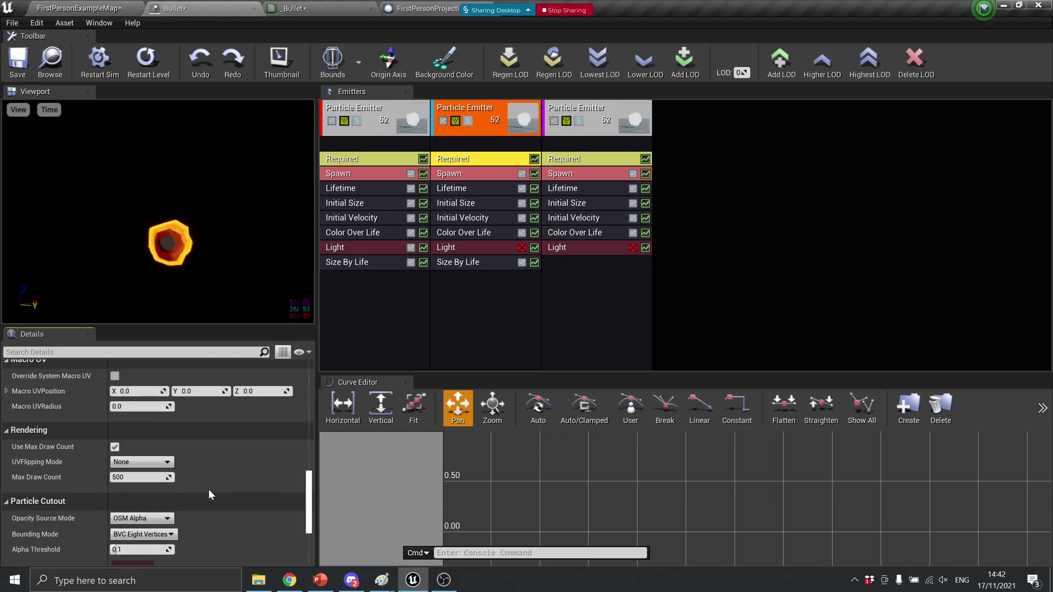
{"action": "scroll", "coordinate": [200, 483], "scroll_direction": "up", "scroll_amount": 10}
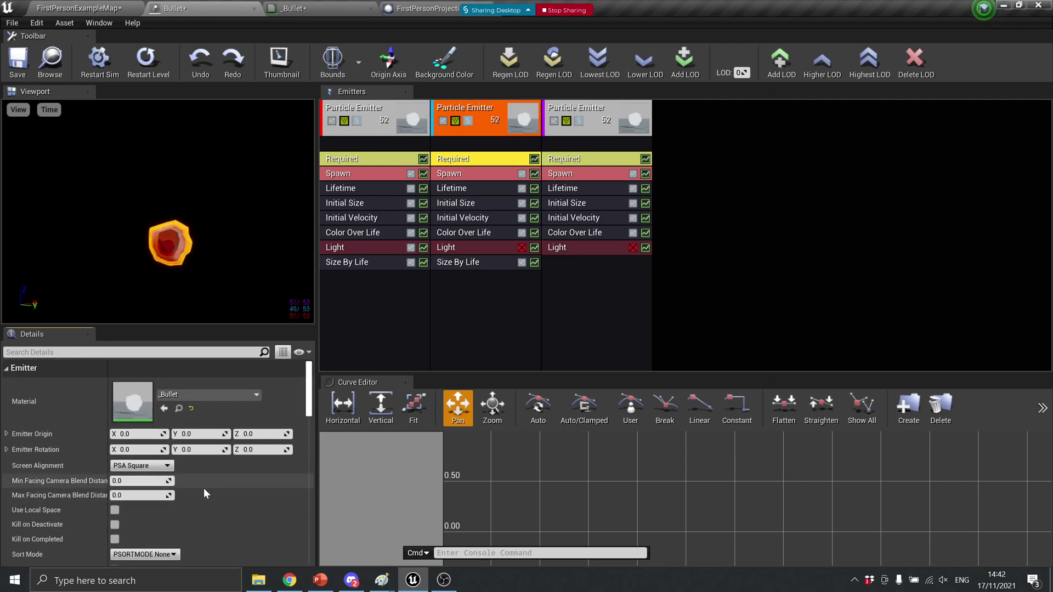
{"action": "scroll", "coordinate": [232, 475], "scroll_direction": "down", "scroll_amount": 5}
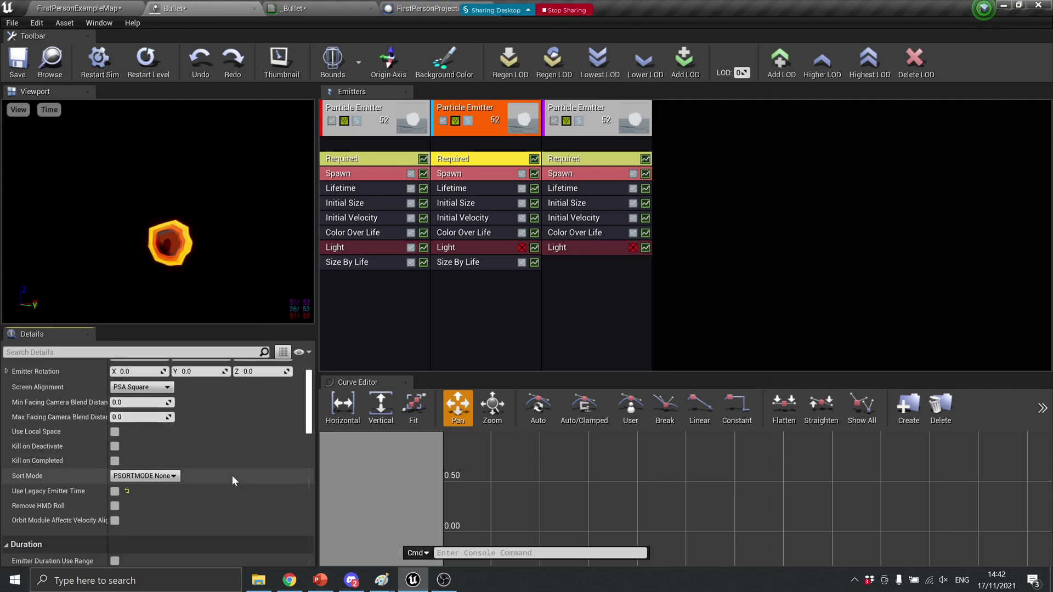
{"action": "scroll", "coordinate": [217, 442], "scroll_direction": "down", "scroll_amount": 6}
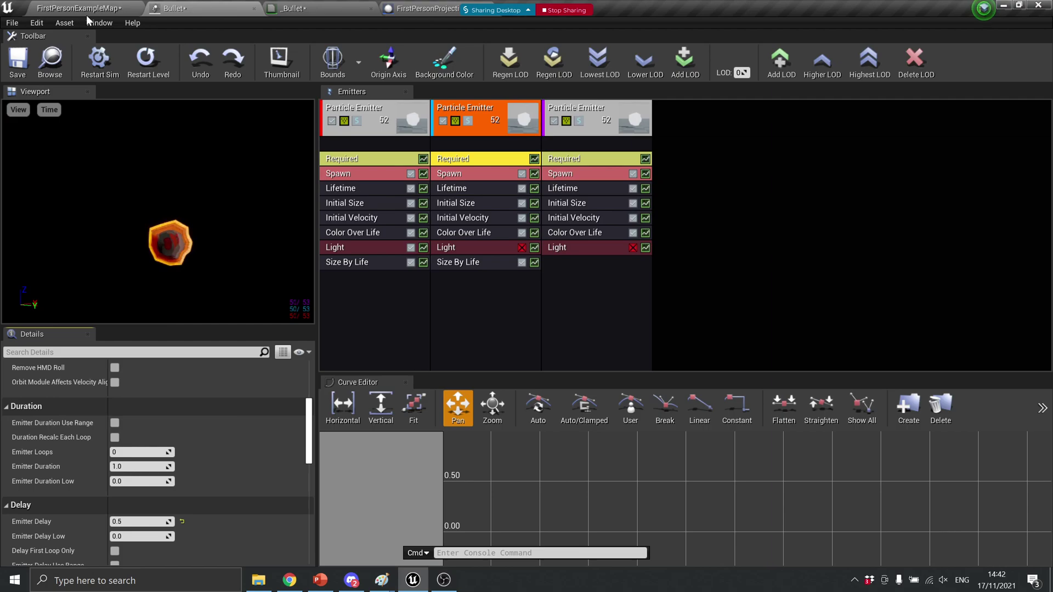
{"action": "left_click", "coordinate": [139, 6]}
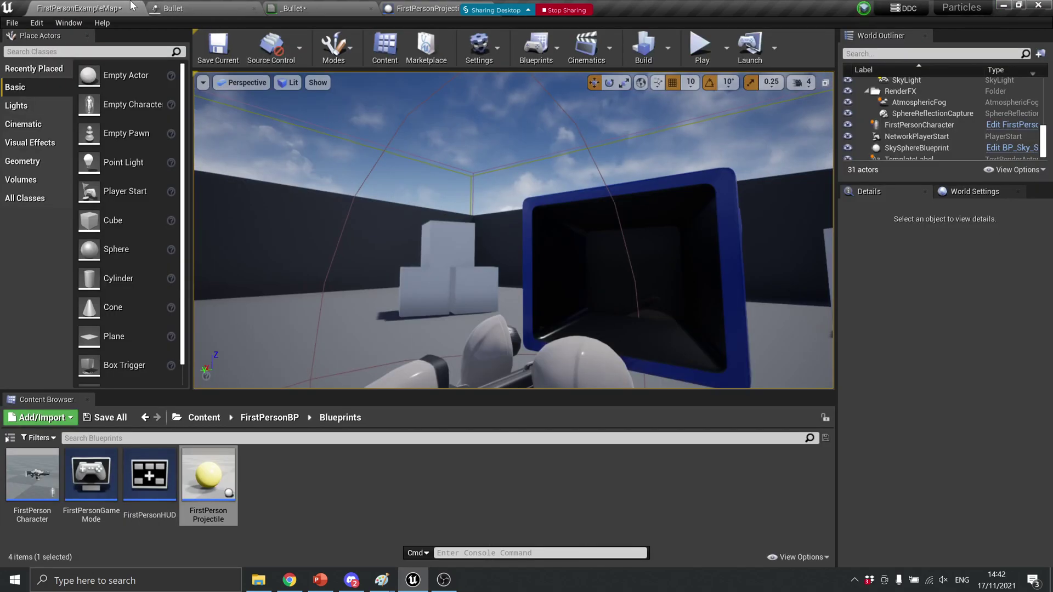
{"action": "left_click", "coordinate": [704, 49]}
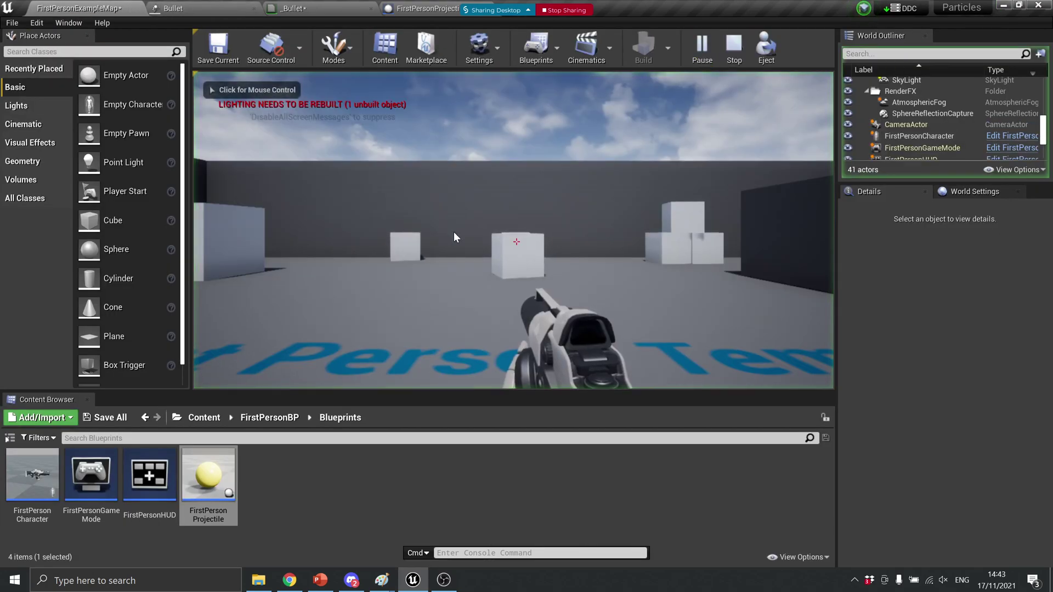
{"action": "left_click", "coordinate": [516, 242]}
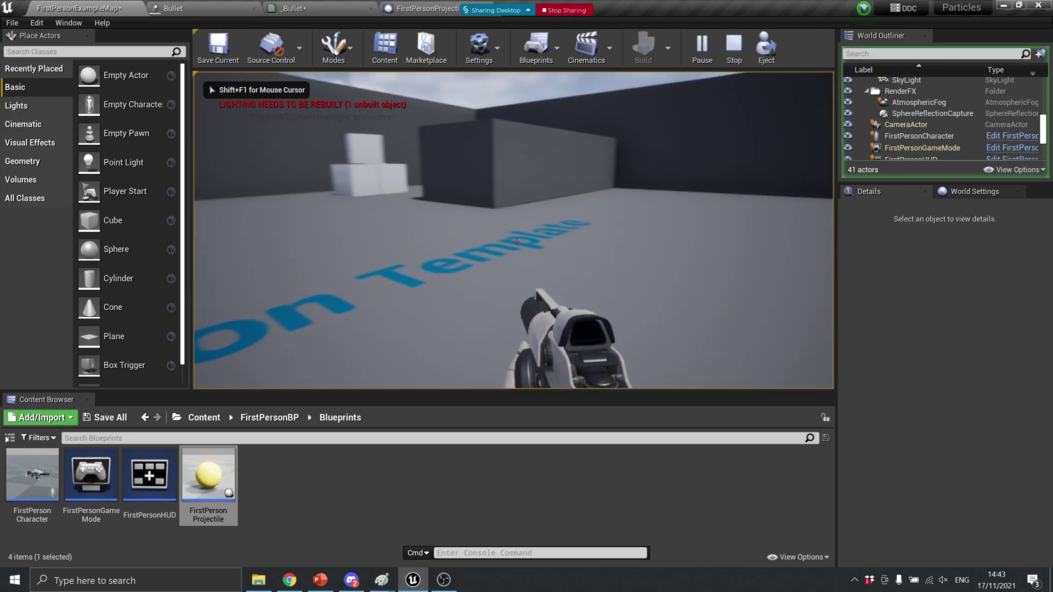
{"action": "left_click", "coordinate": [516, 241]}
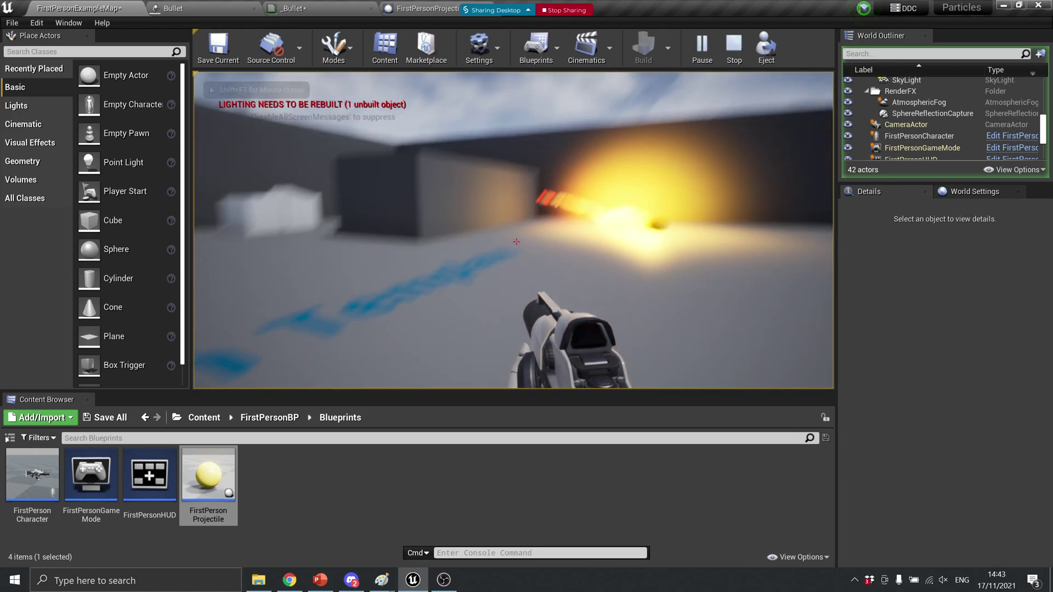
{"action": "left_click", "coordinate": [516, 241]}
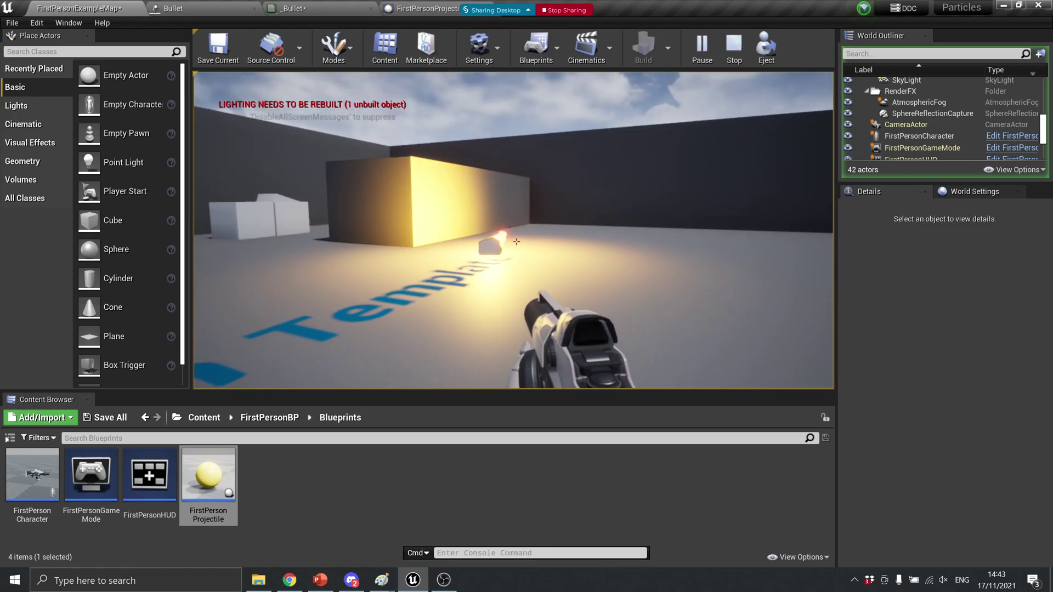
{"action": "key", "text": "Escape"}
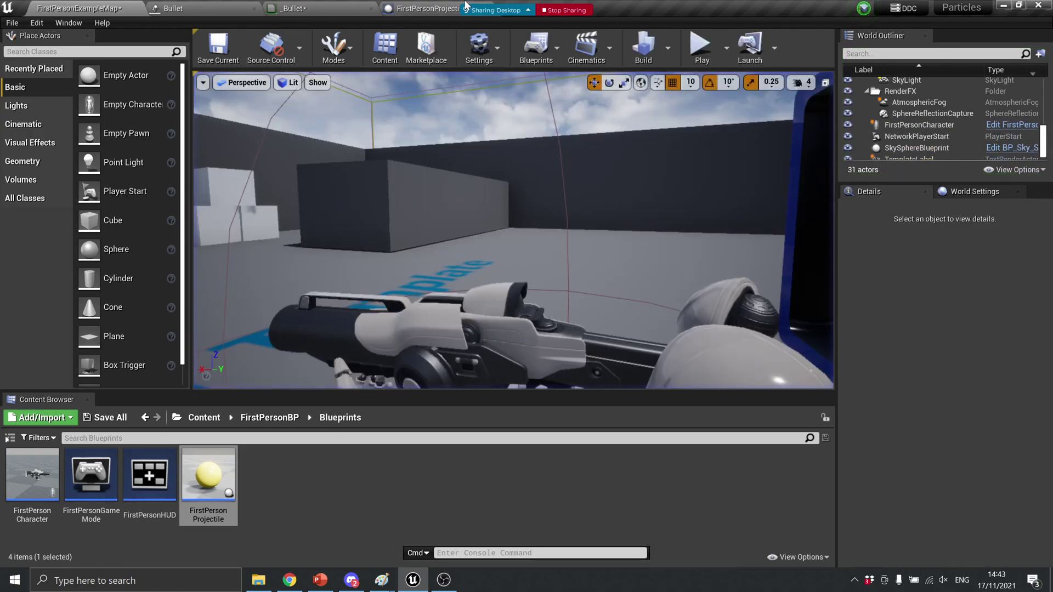
In the Bullet particle system, select the third emitter's Initial Velocity module
{"action": "left_click", "coordinate": [339, 7]}
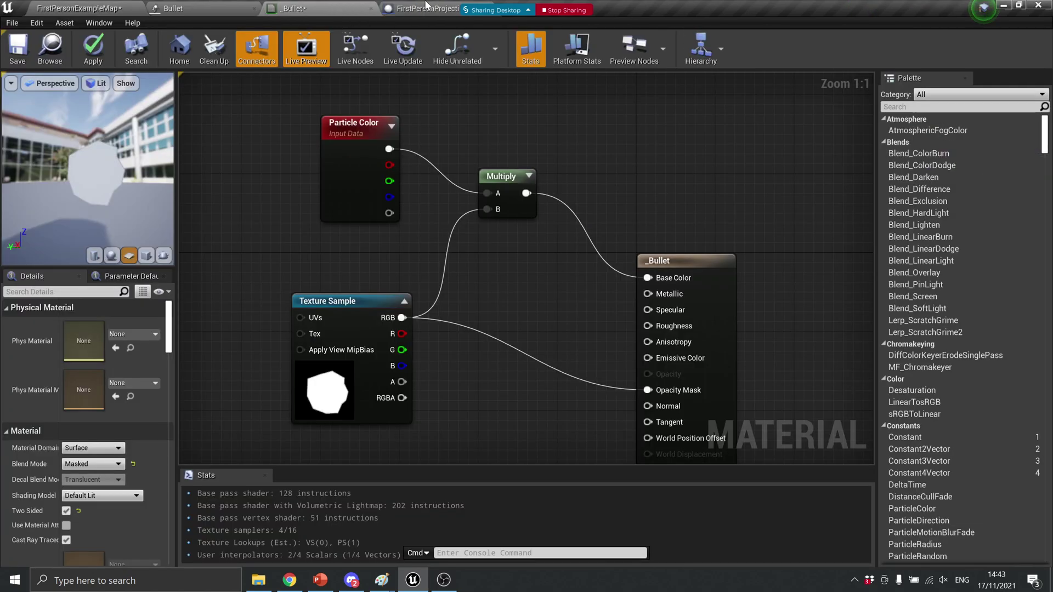
{"action": "left_click", "coordinate": [212, 7]}
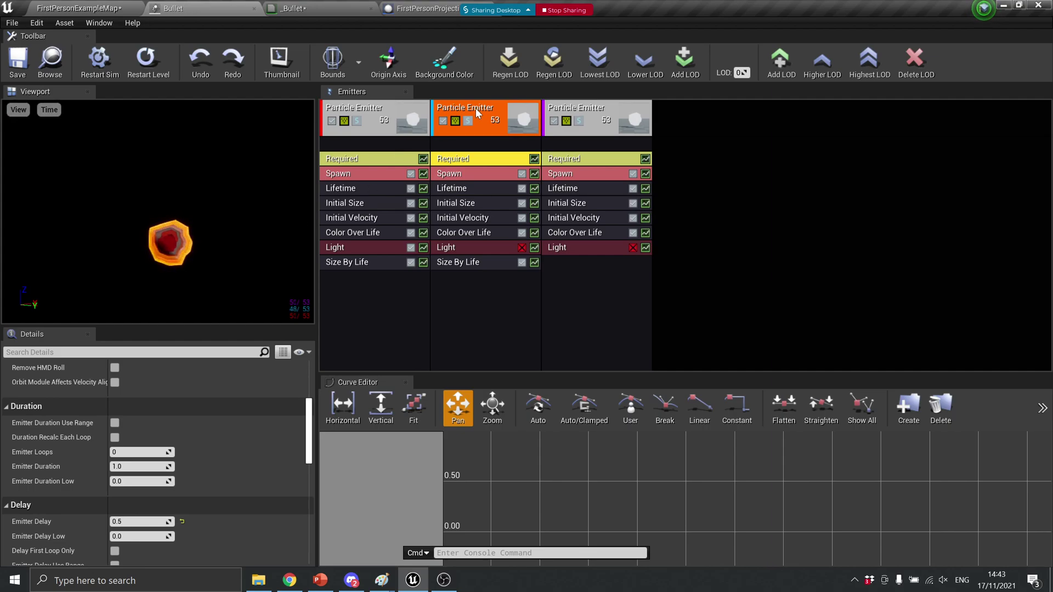
{"action": "left_click", "coordinate": [597, 113]}
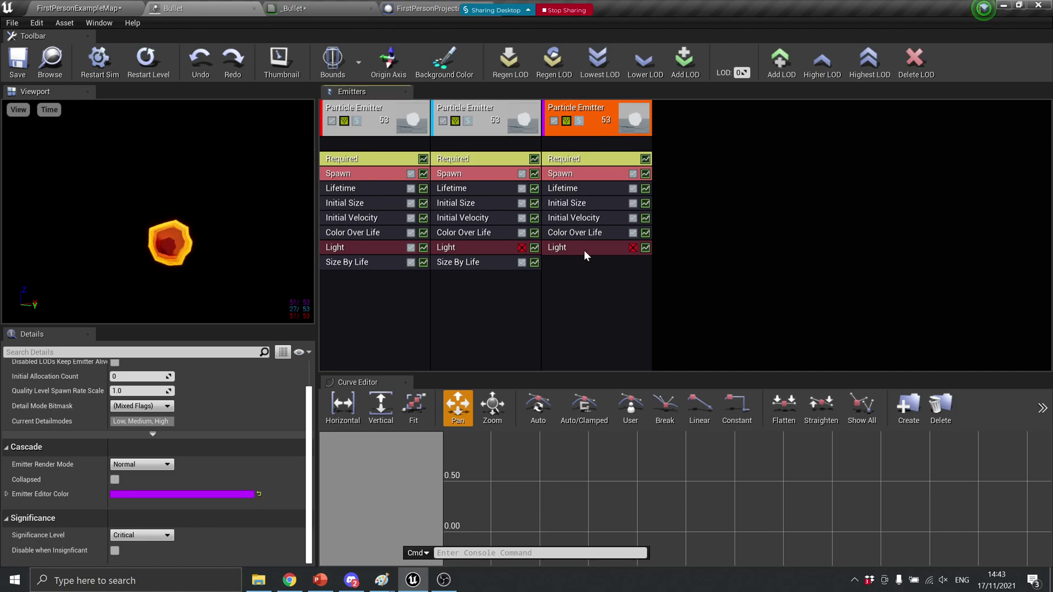
{"action": "left_click", "coordinate": [594, 219]}
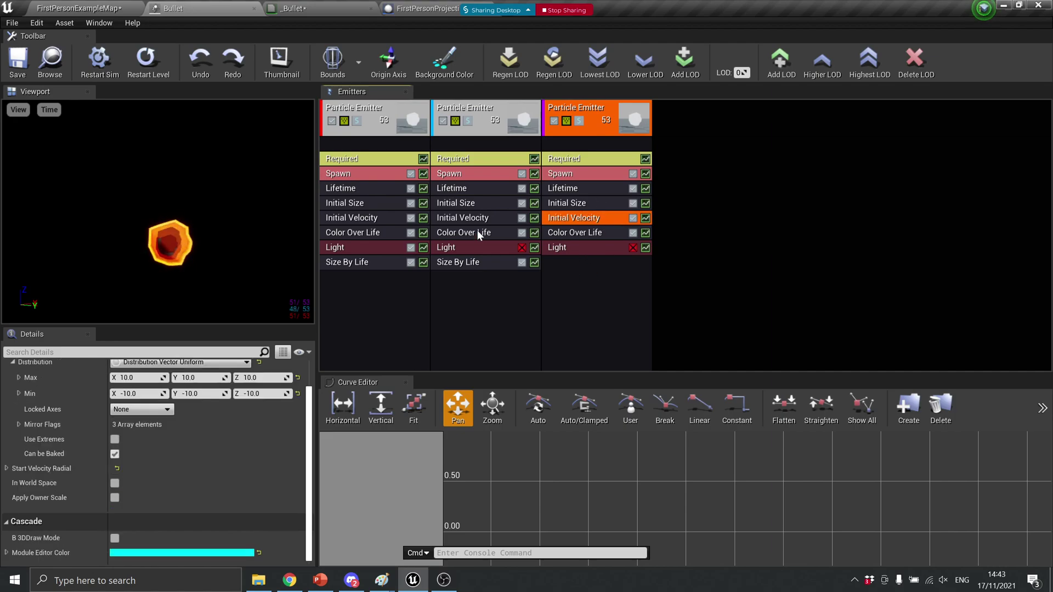
{"action": "scroll", "coordinate": [186, 466], "scroll_direction": "up", "scroll_amount": 1}
Set Initial Velocity Max to 50,50,50 and Min to -50,-50,-50, then save Bullet
{"action": "left_click", "coordinate": [137, 397]}
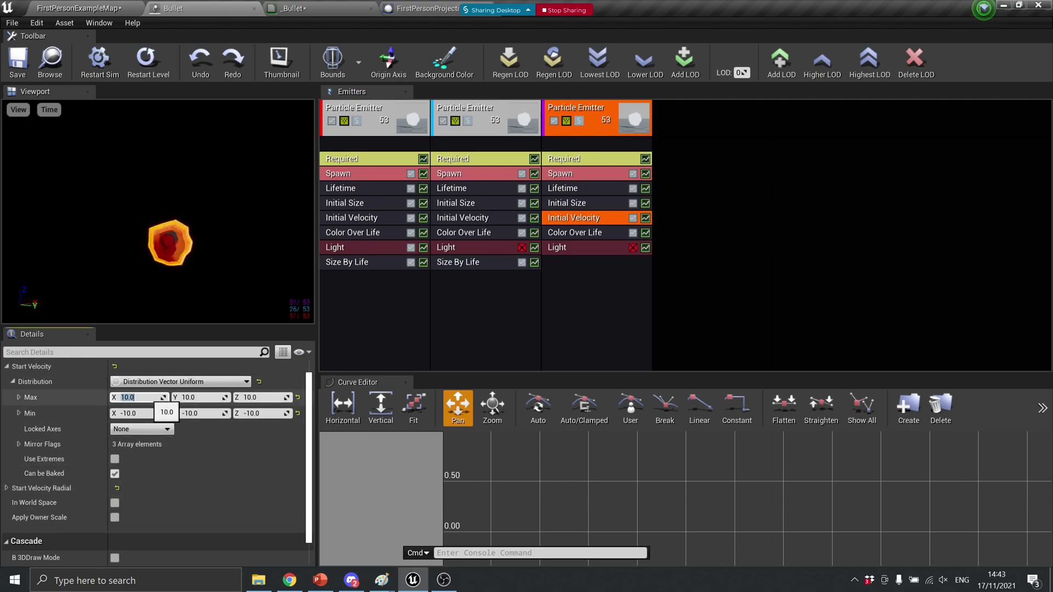
{"action": "type", "text": "50"}
{"action": "key", "text": "Tab"}
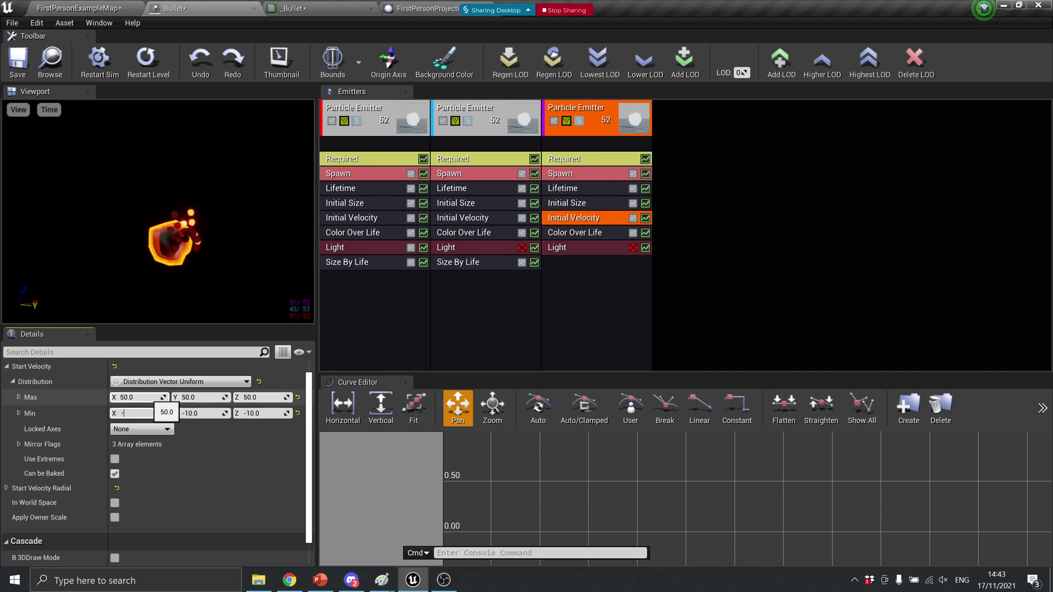
{"action": "key", "text": "Tab"}
{"action": "type", "text": "-"}
{"action": "key", "text": "Tab"}
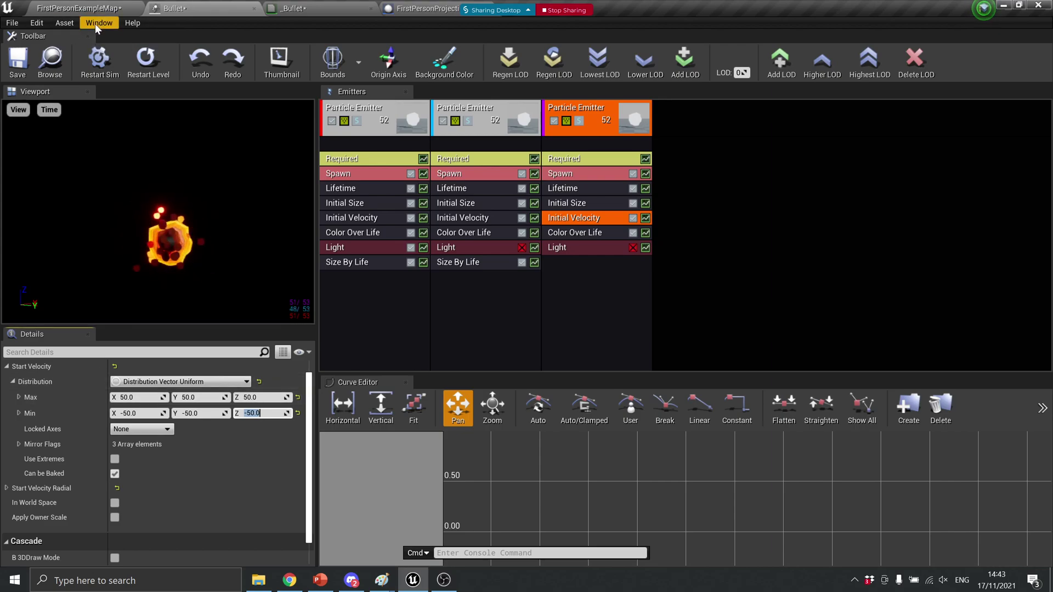
{"action": "left_click", "coordinate": [22, 56]}
{"action": "left_click", "coordinate": [73, 6]}
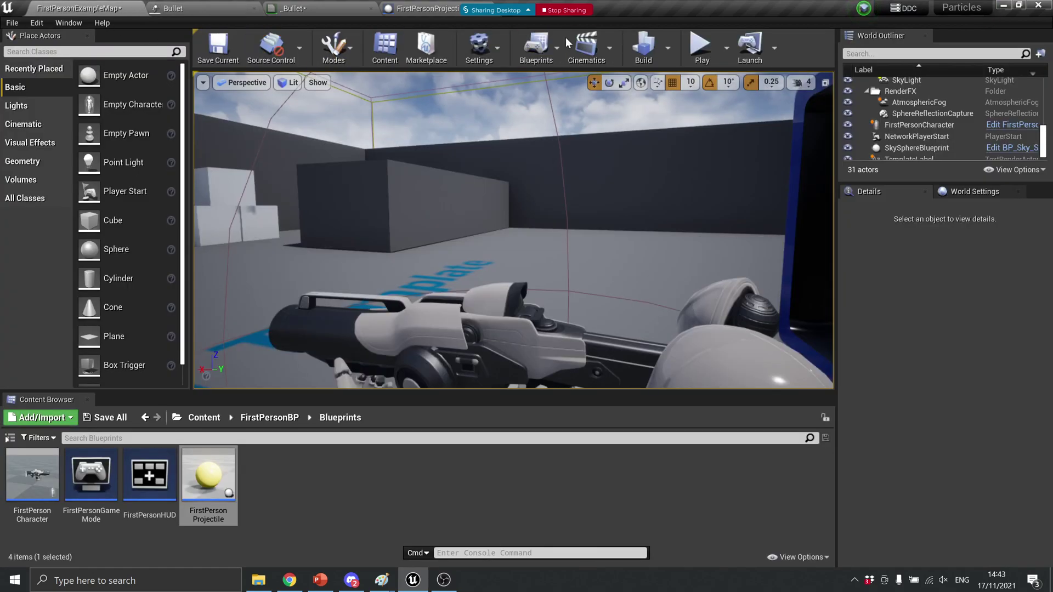
{"action": "left_click", "coordinate": [703, 48]}
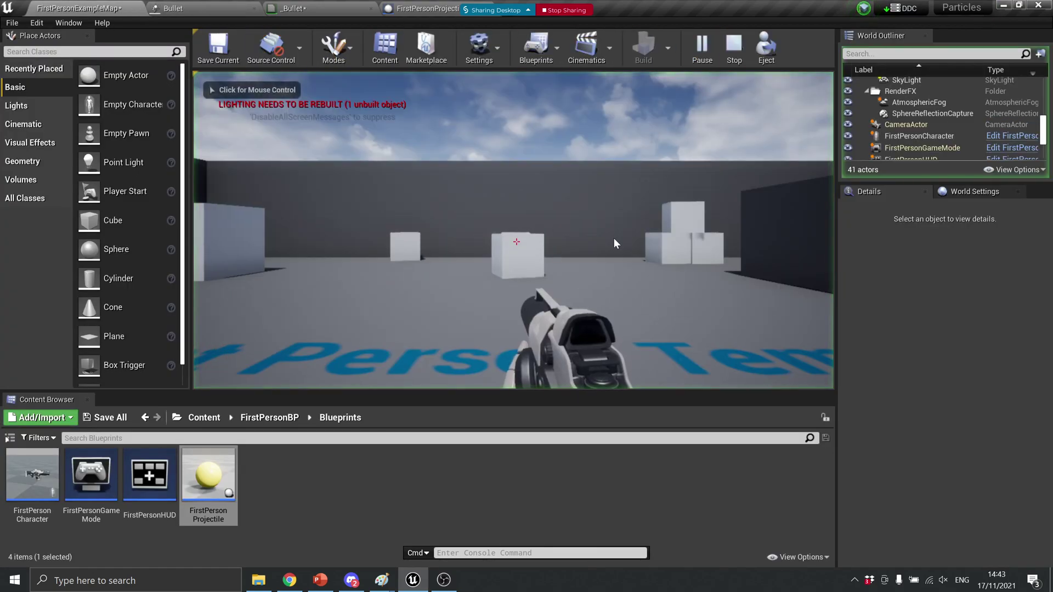
{"action": "left_click", "coordinate": [516, 242]}
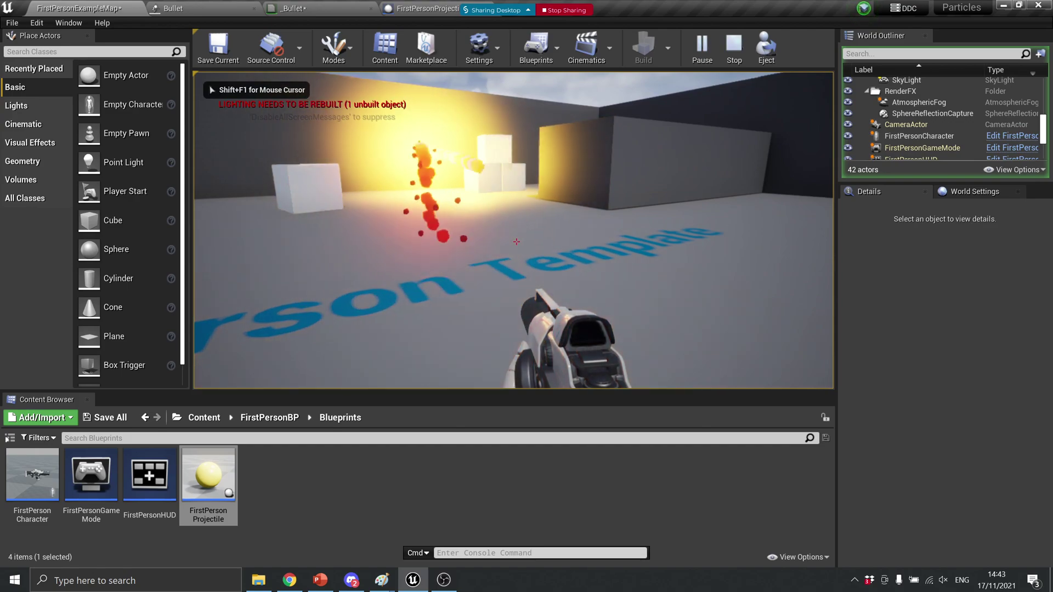
{"action": "left_click", "coordinate": [517, 242]}
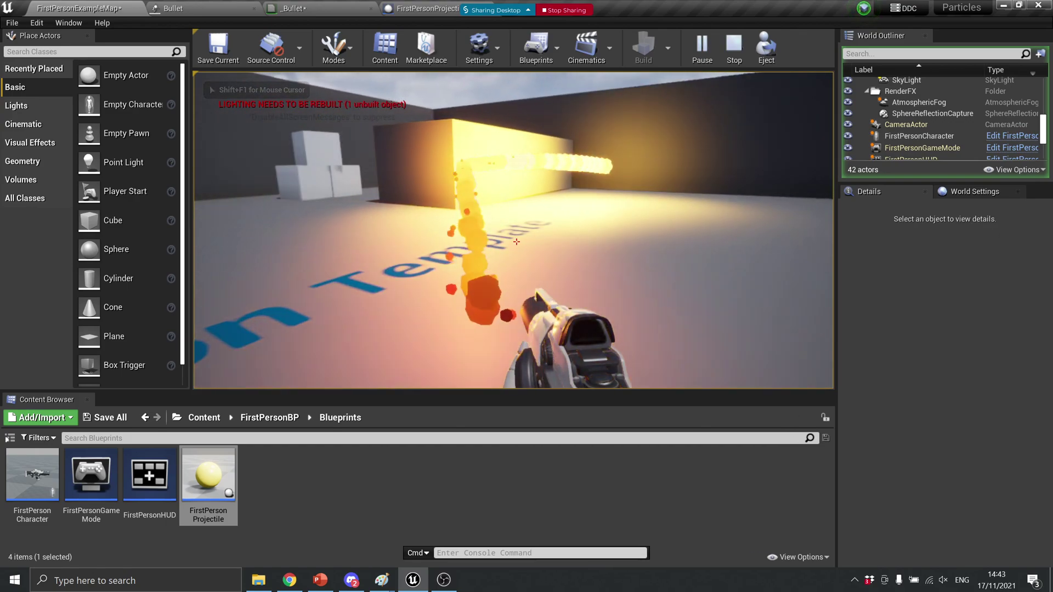
{"action": "left_click", "coordinate": [516, 242]}
{"action": "left_click", "coordinate": [517, 242]}
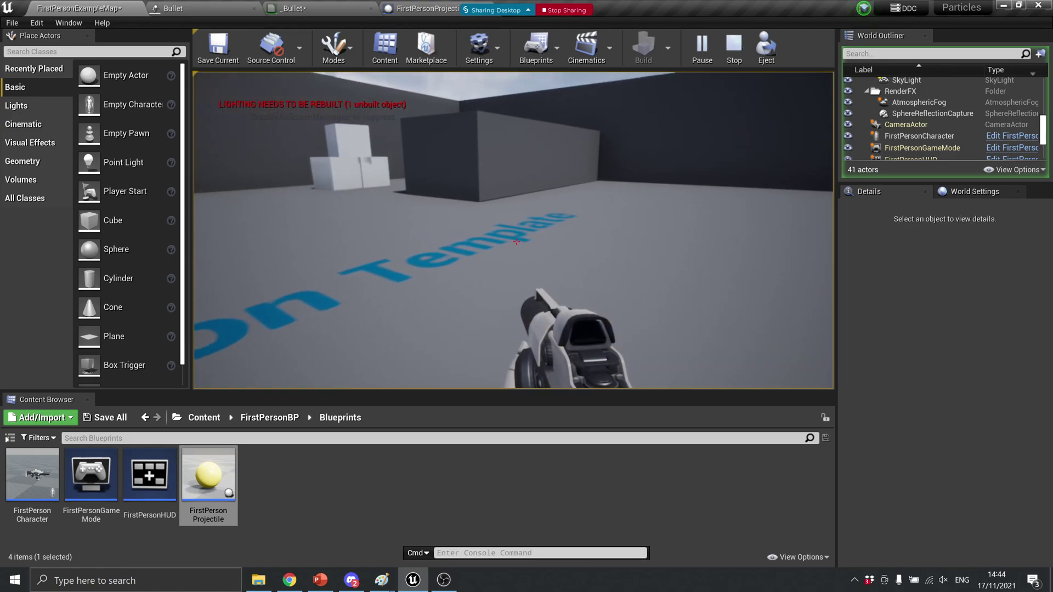
{"action": "key", "text": "Escape"}
Place the Bullet particle system from FirstPersonBP into the level at 300, 100, 280, then start Play
{"action": "left_click", "coordinate": [227, 9]}
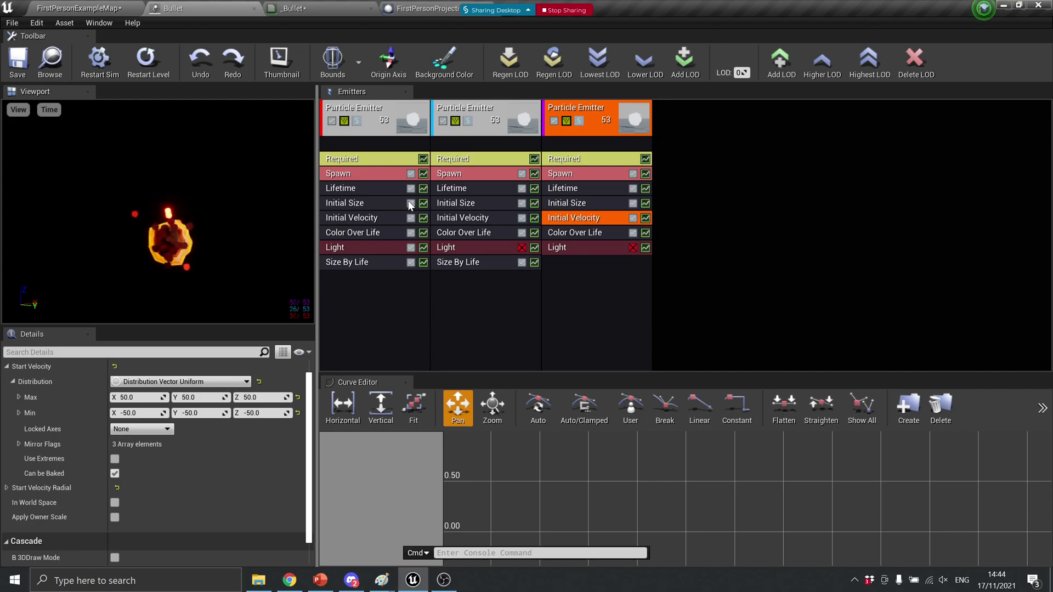
{"action": "left_click", "coordinate": [73, 6]}
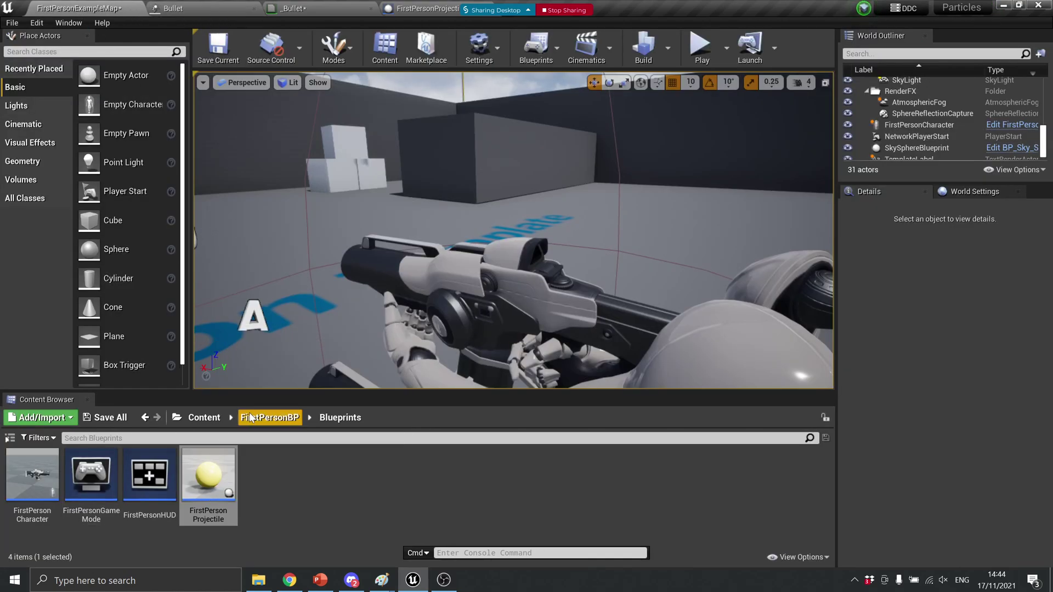
{"action": "left_click", "coordinate": [220, 419]}
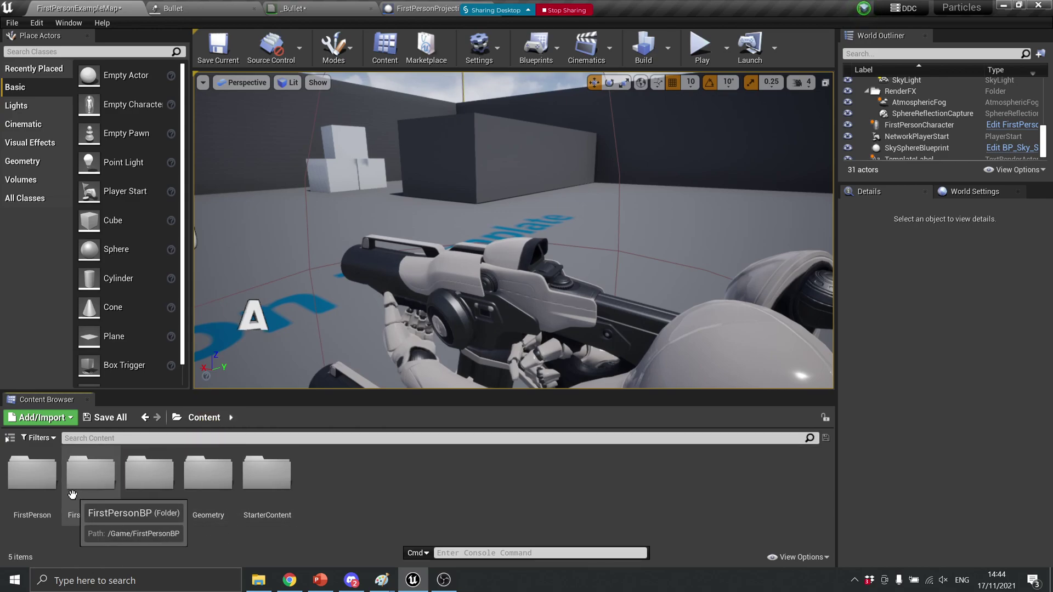
{"action": "double_click", "coordinate": [90, 473]}
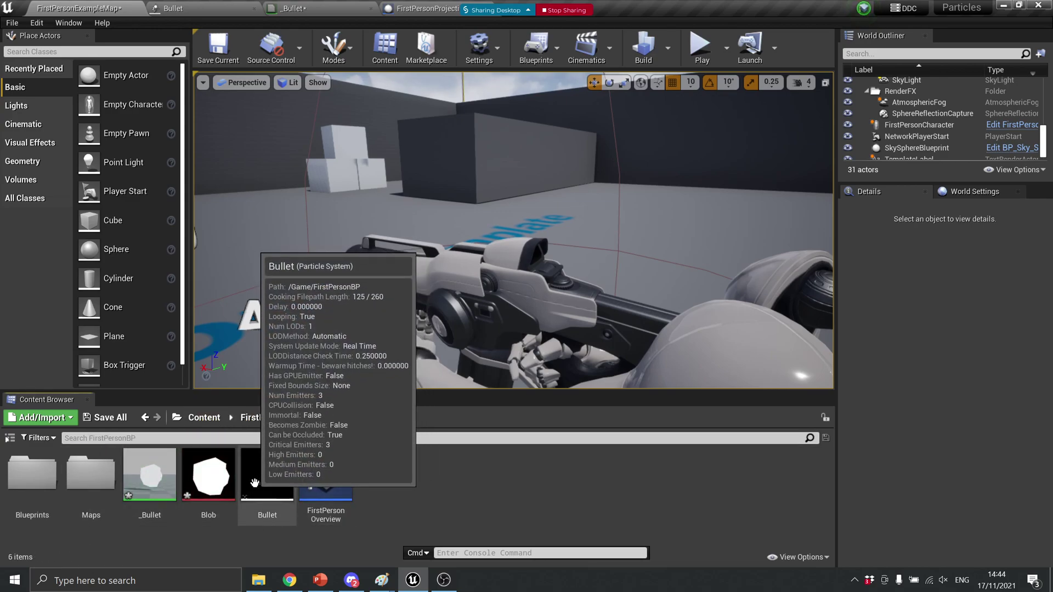
{"action": "left_click_drag", "start_coordinate": [271, 473], "coordinate": [277, 164]}
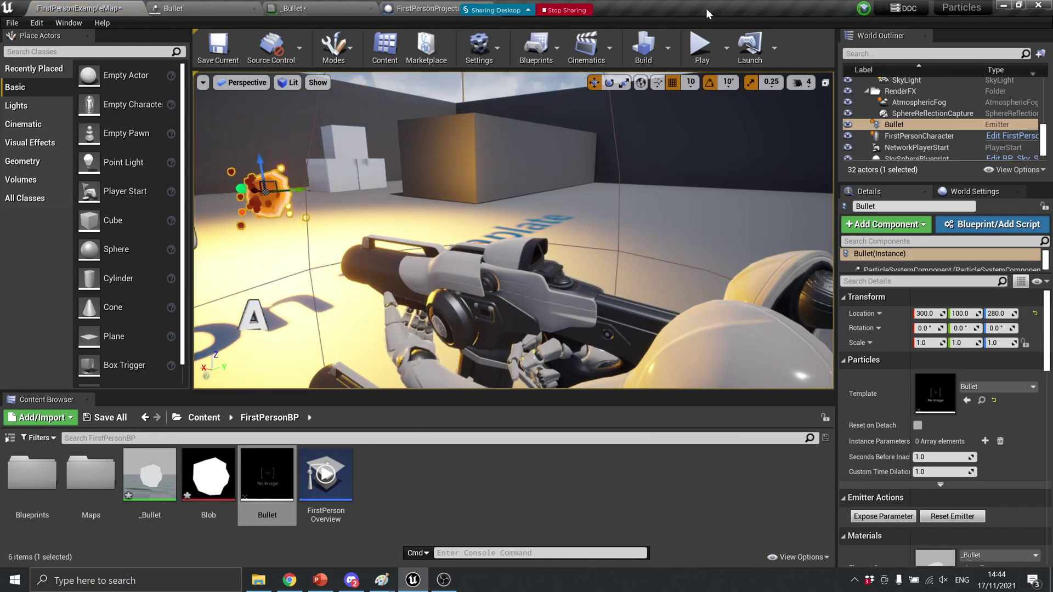
{"action": "left_click", "coordinate": [700, 48]}
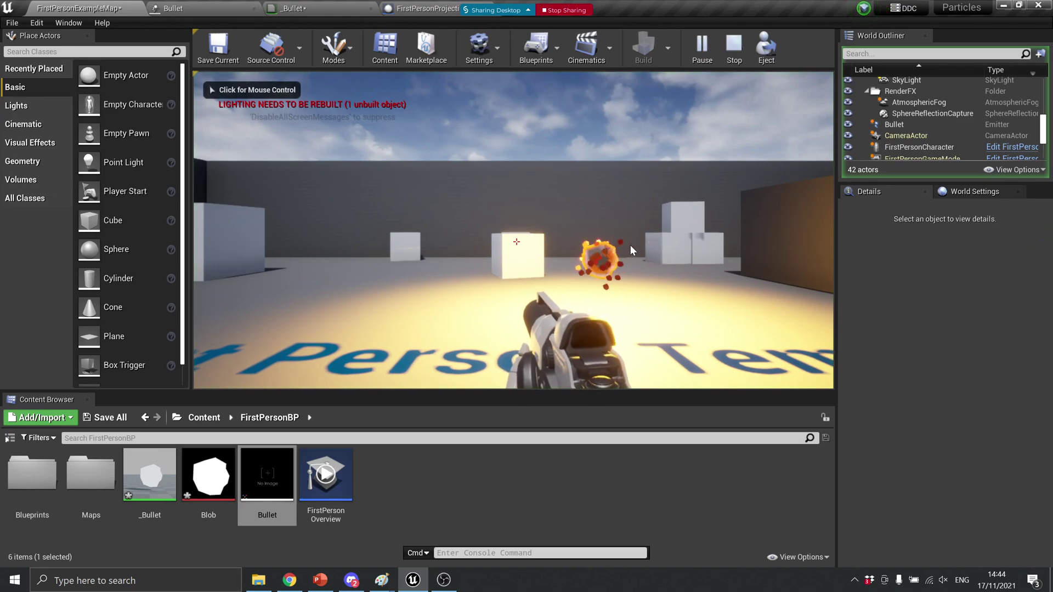
Fire three projectiles in the running game to check the glowing trail, then stop playing
{"action": "left_click", "coordinate": [625, 269]}
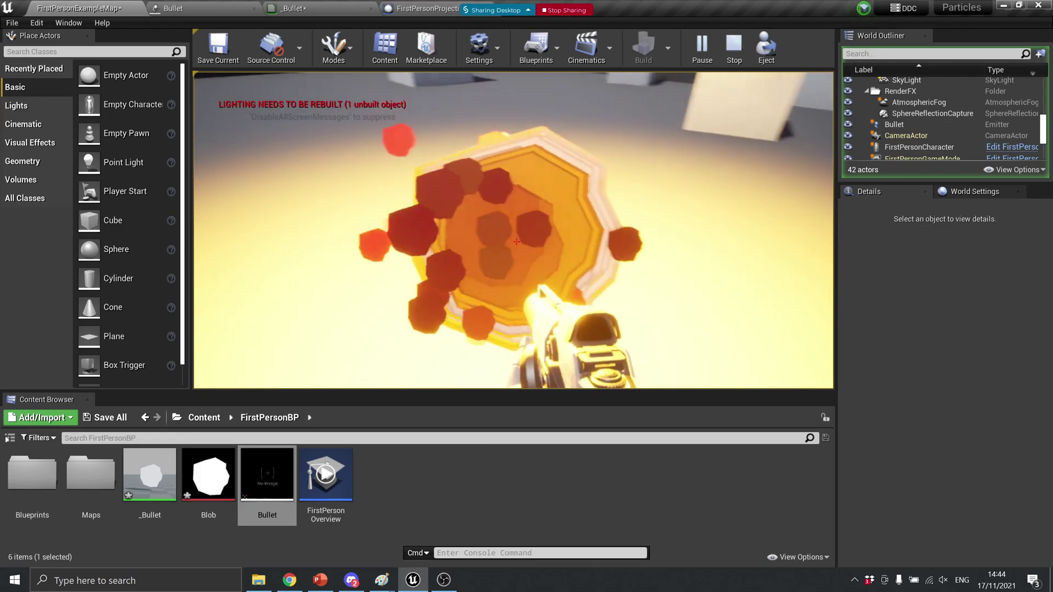
{"action": "left_click", "coordinate": [516, 242]}
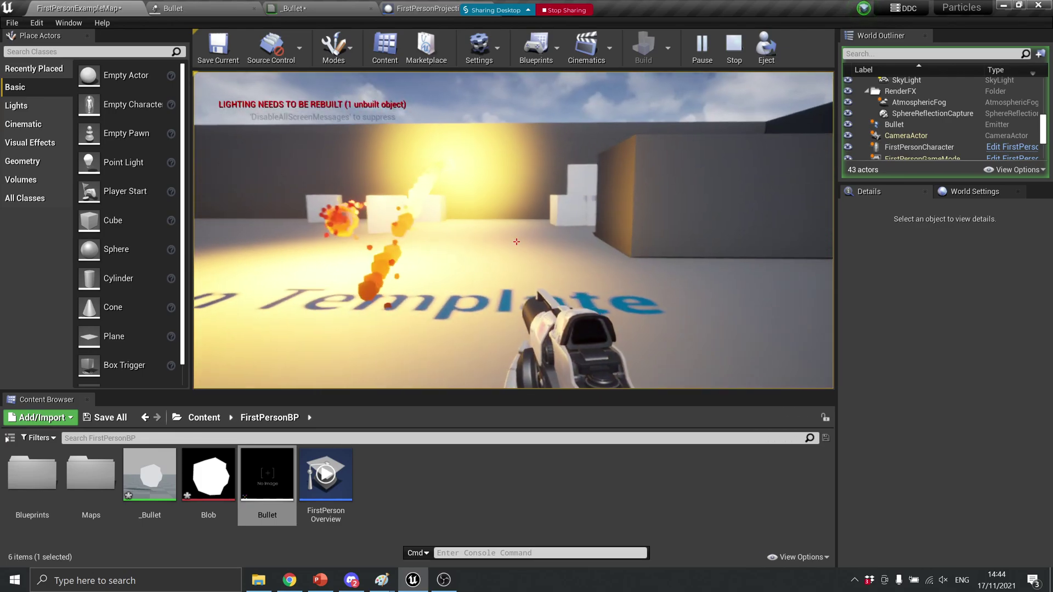
{"action": "left_click", "coordinate": [516, 241]}
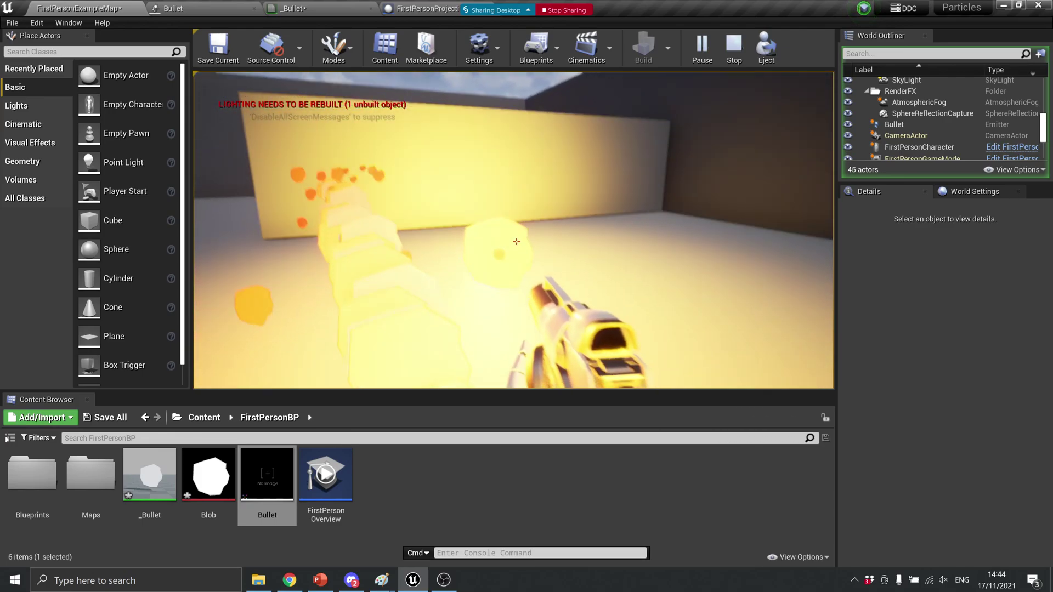
{"action": "left_click", "coordinate": [516, 241]}
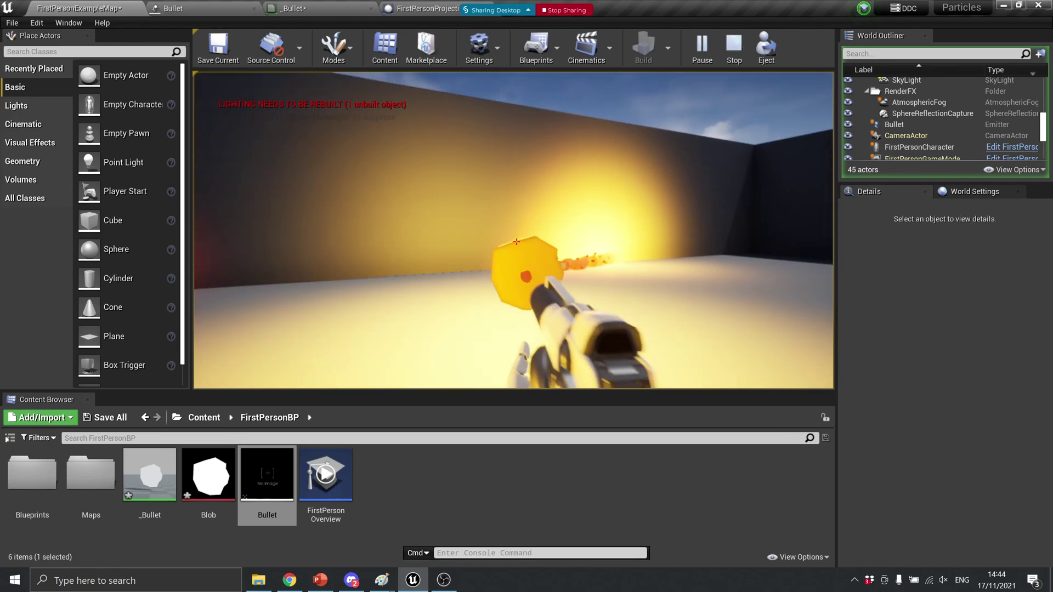
{"action": "key", "text": "Escape"}
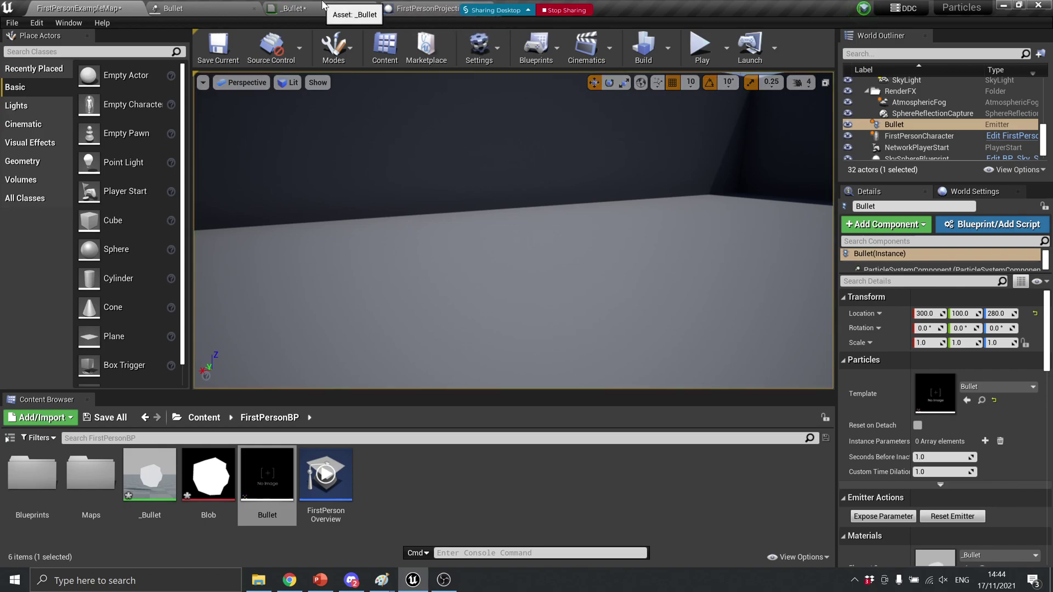
Add an Initial Rotation module to the Bullet's first emitter
{"action": "left_click", "coordinate": [417, 9]}
{"action": "left_click", "coordinate": [181, 8]}
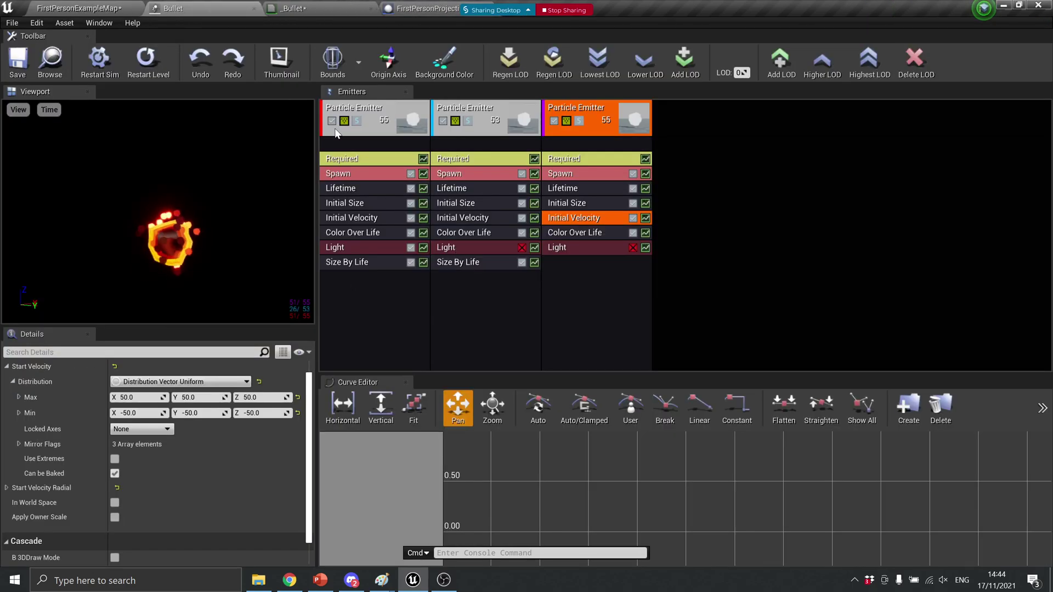
{"action": "left_click", "coordinate": [390, 104]}
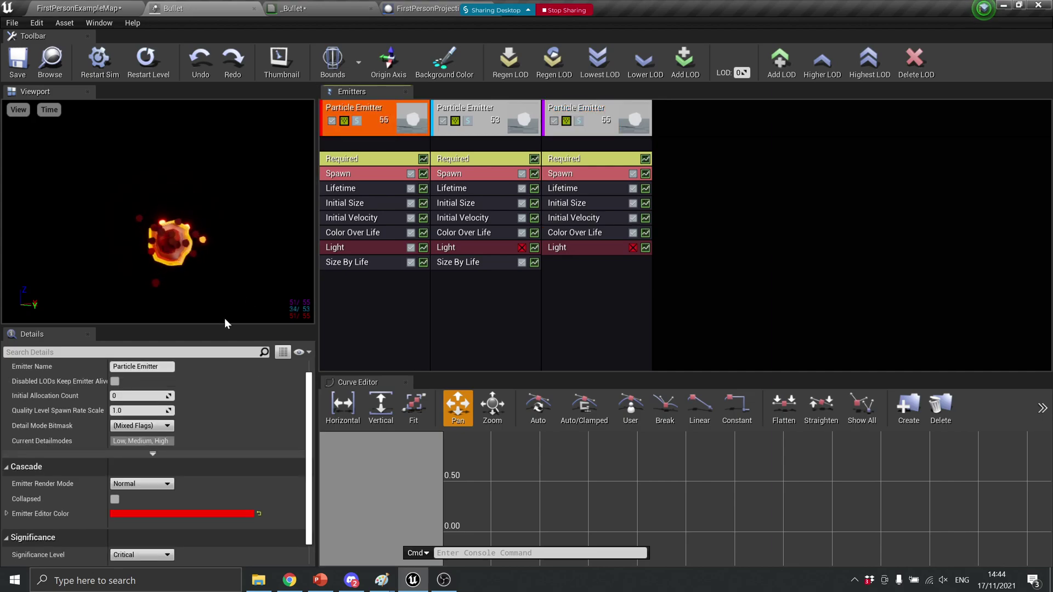
{"action": "right_click", "coordinate": [375, 277]}
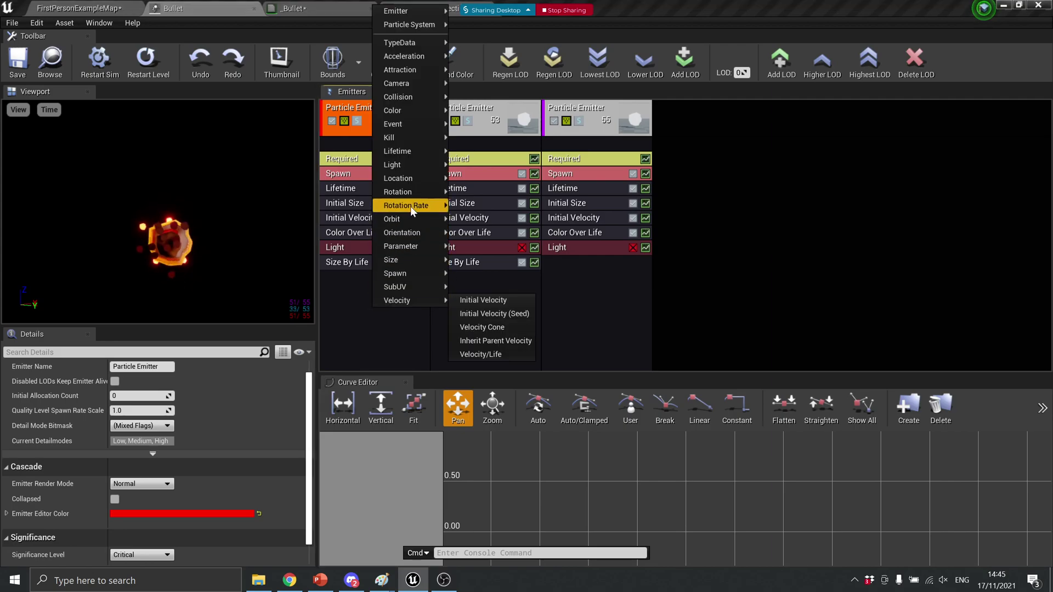
{"action": "mouse_move", "coordinate": [433, 194]}
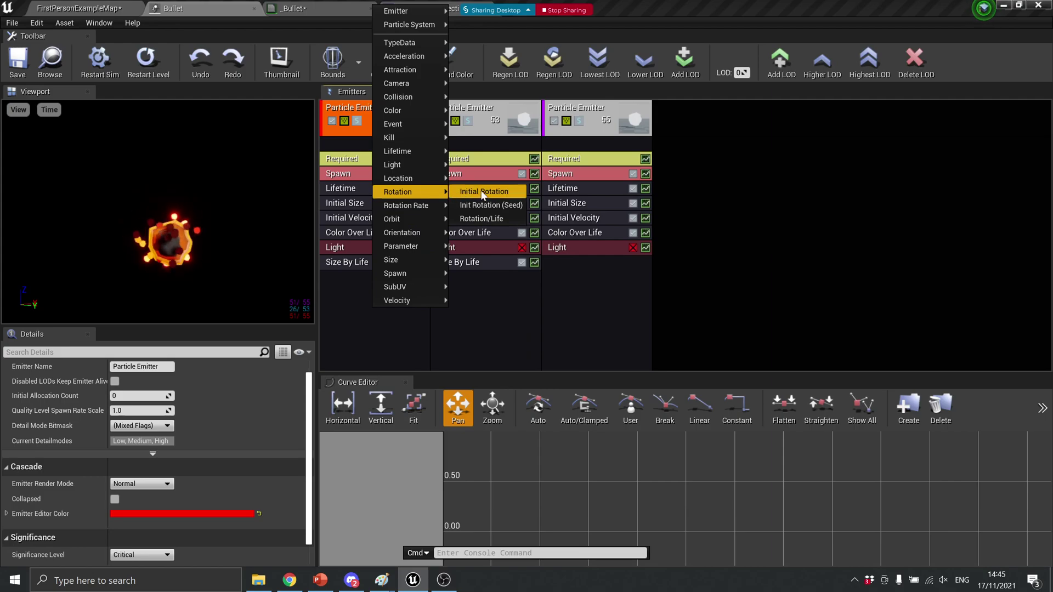
{"action": "left_click", "coordinate": [497, 192]}
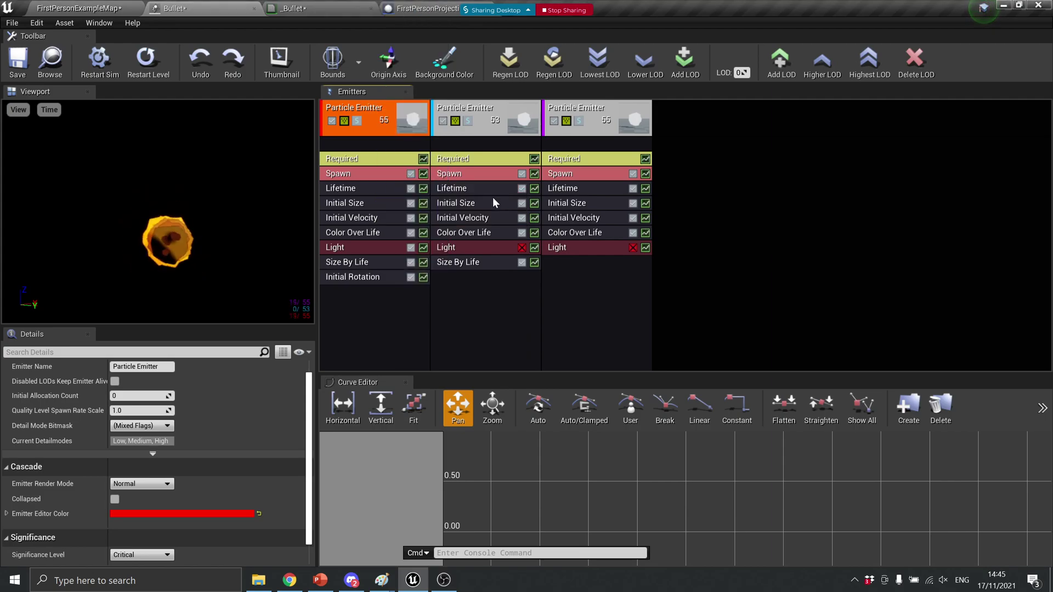
Set its Start Rotation to range from 0.0 to 1.0 and save Bullet
{"action": "left_click", "coordinate": [357, 277]}
{"action": "left_click", "coordinate": [7, 385]}
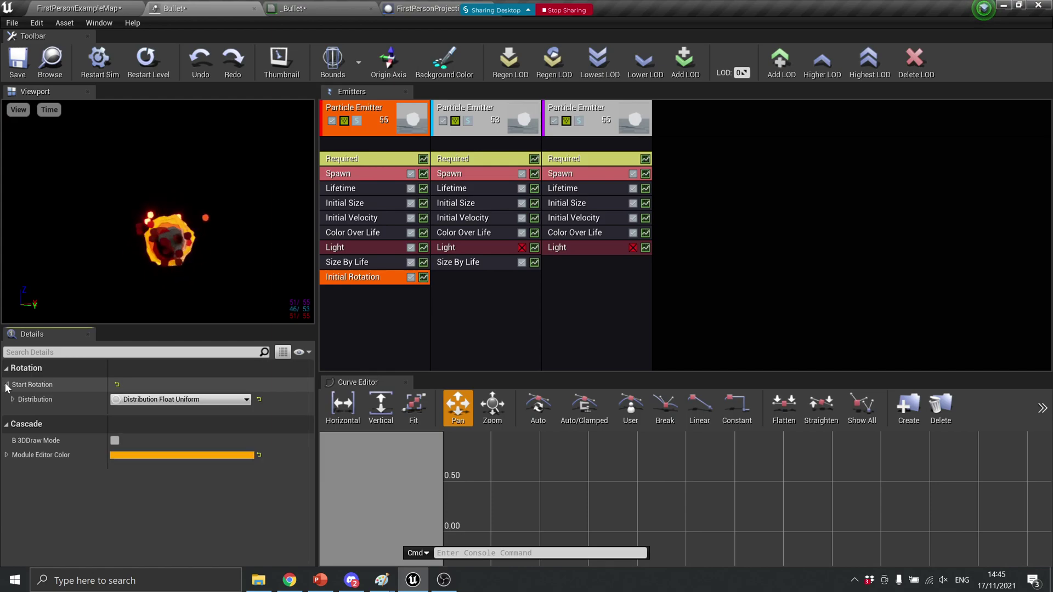
{"action": "left_click", "coordinate": [12, 399]}
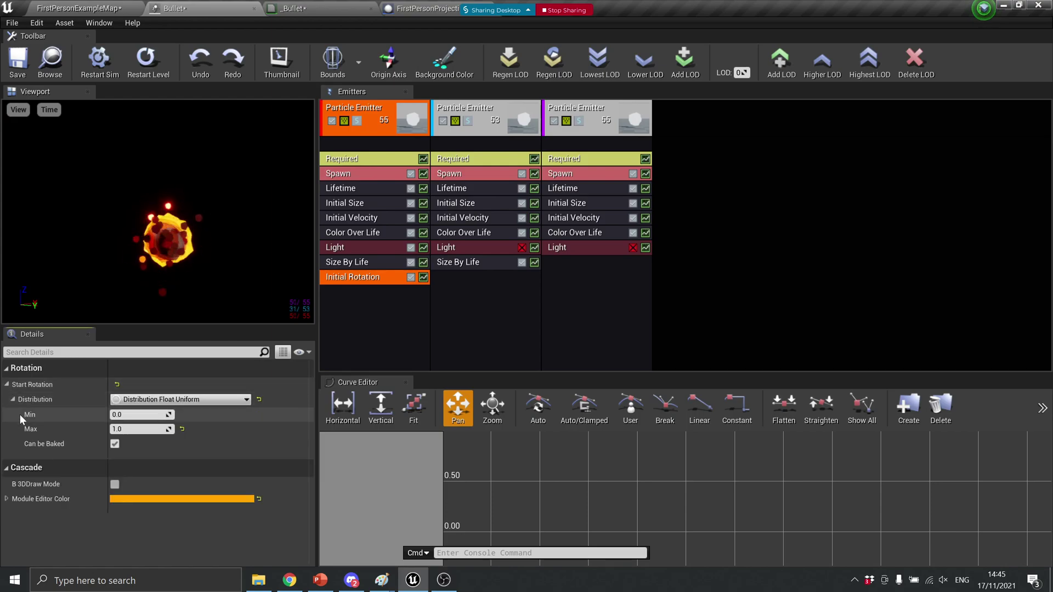
{"action": "left_click", "coordinate": [140, 415]}
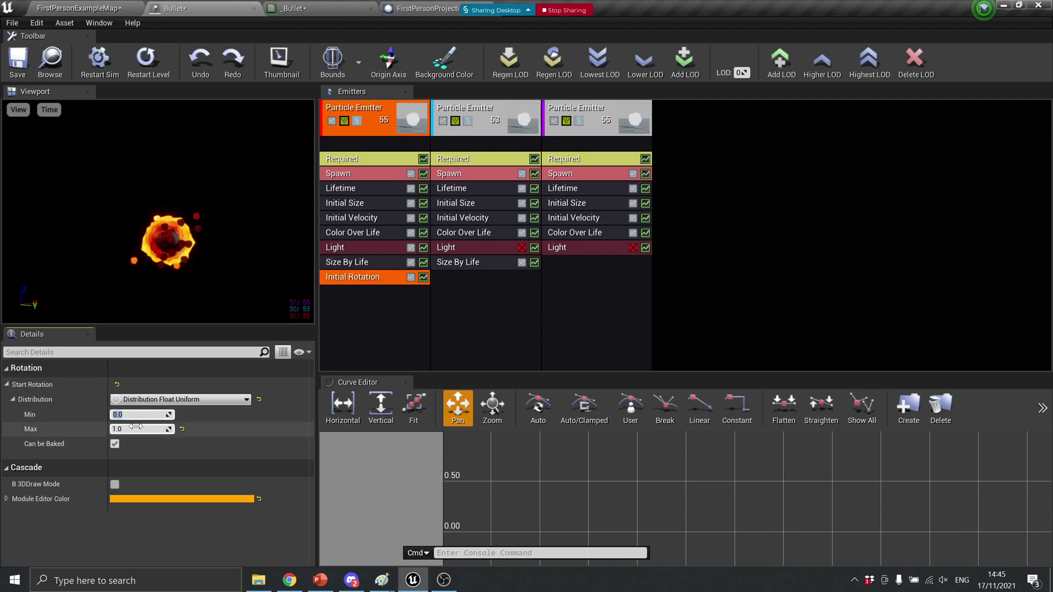
{"action": "left_click", "coordinate": [18, 59]}
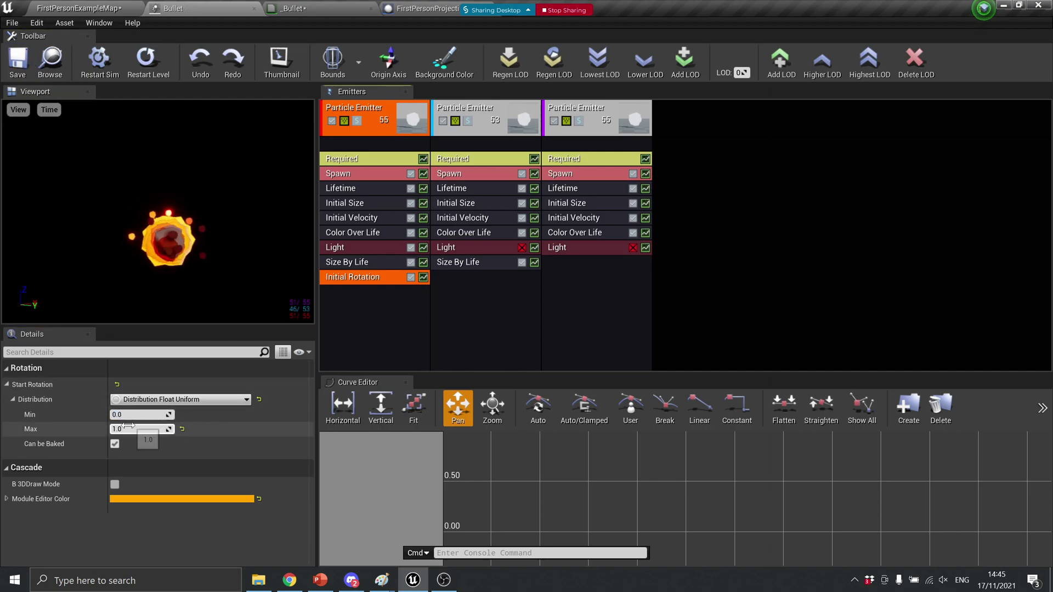
{"action": "left_click", "coordinate": [75, 7]}
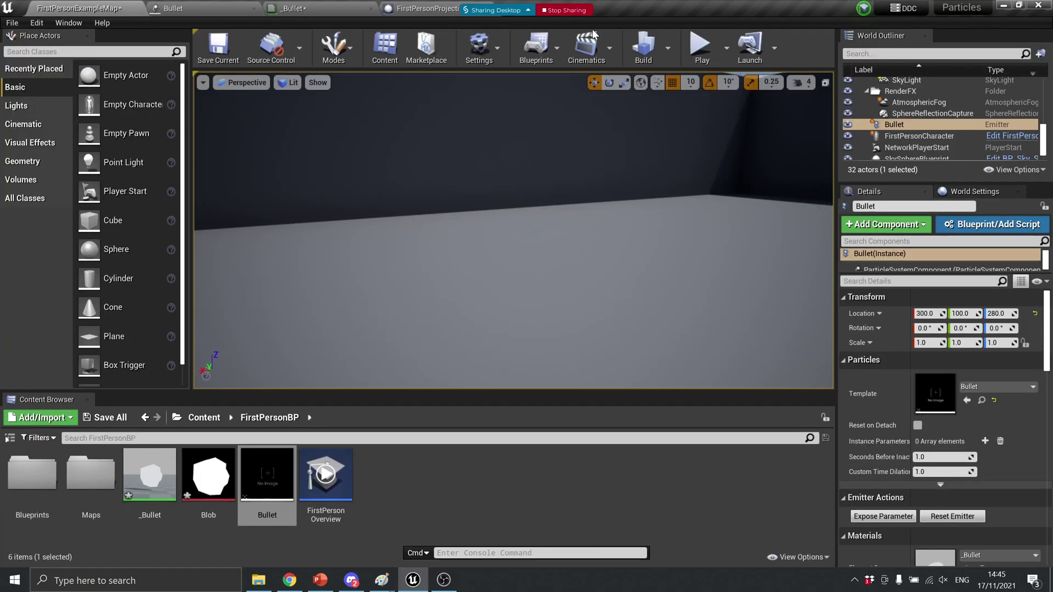
Play-test the level, firing projectiles repeatedly around the room, then return to the Bullet editor
{"action": "left_click", "coordinate": [696, 50]}
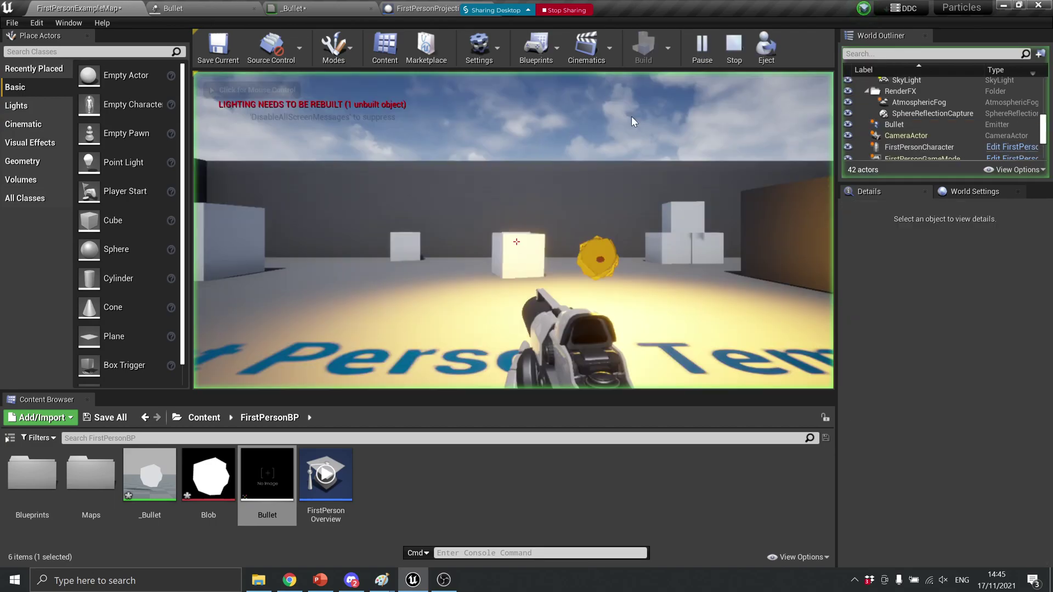
{"action": "left_click", "coordinate": [427, 328]}
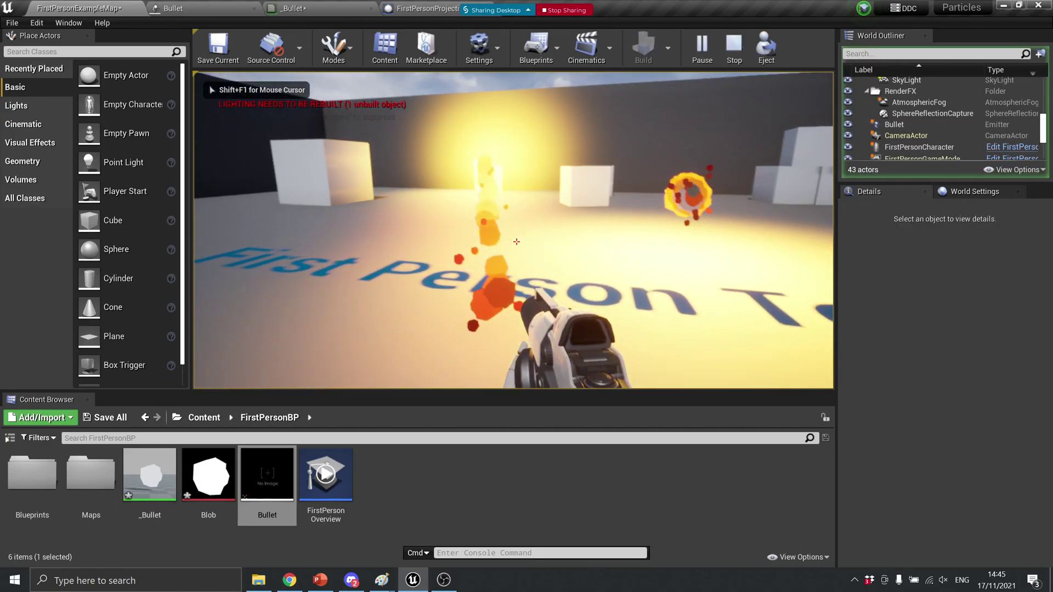
{"action": "left_click", "coordinate": [516, 242]}
{"action": "left_click", "coordinate": [516, 242]}
{"action": "left_click", "coordinate": [516, 242]}
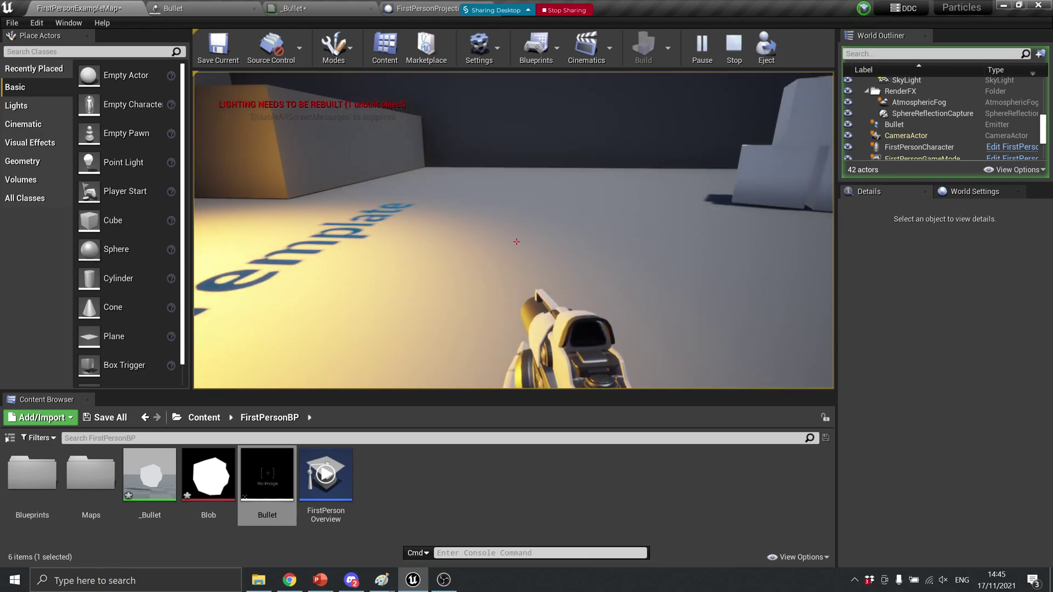
{"action": "left_click", "coordinate": [517, 242]}
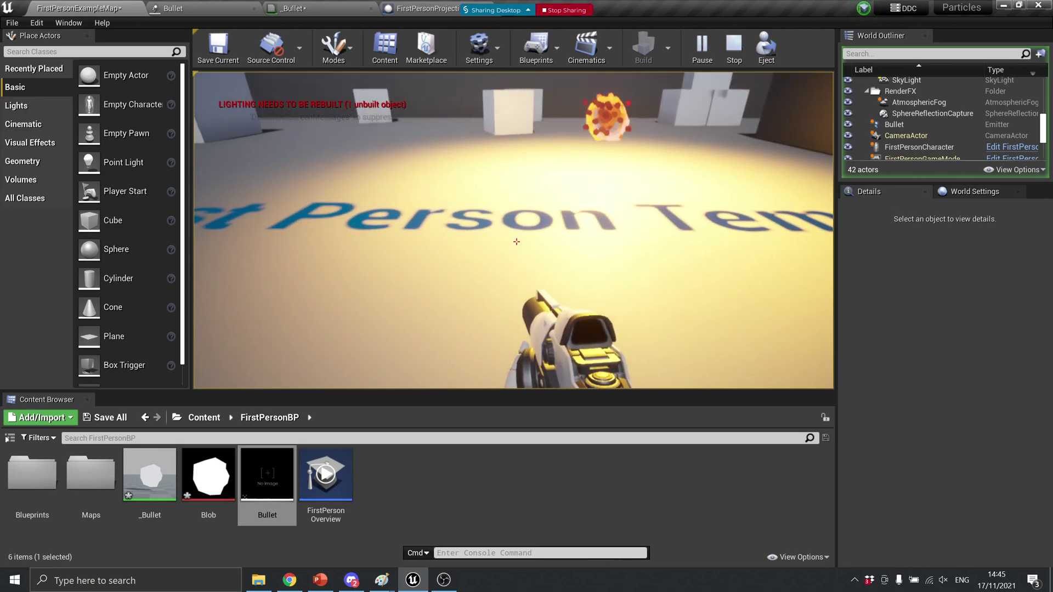
{"action": "left_click", "coordinate": [516, 242]}
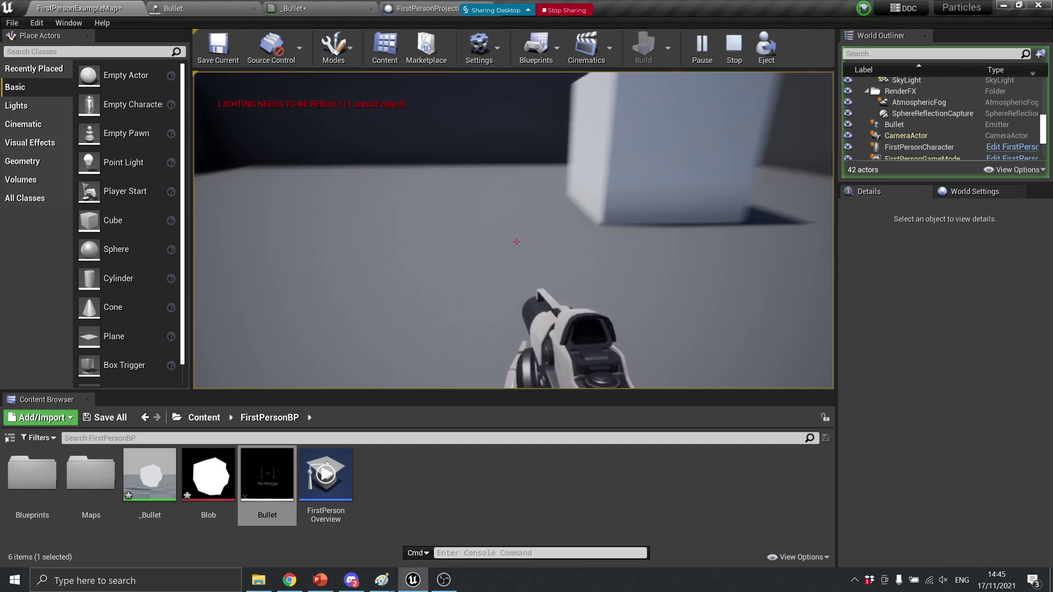
{"action": "left_click", "coordinate": [516, 242]}
{"action": "left_click", "coordinate": [516, 242]}
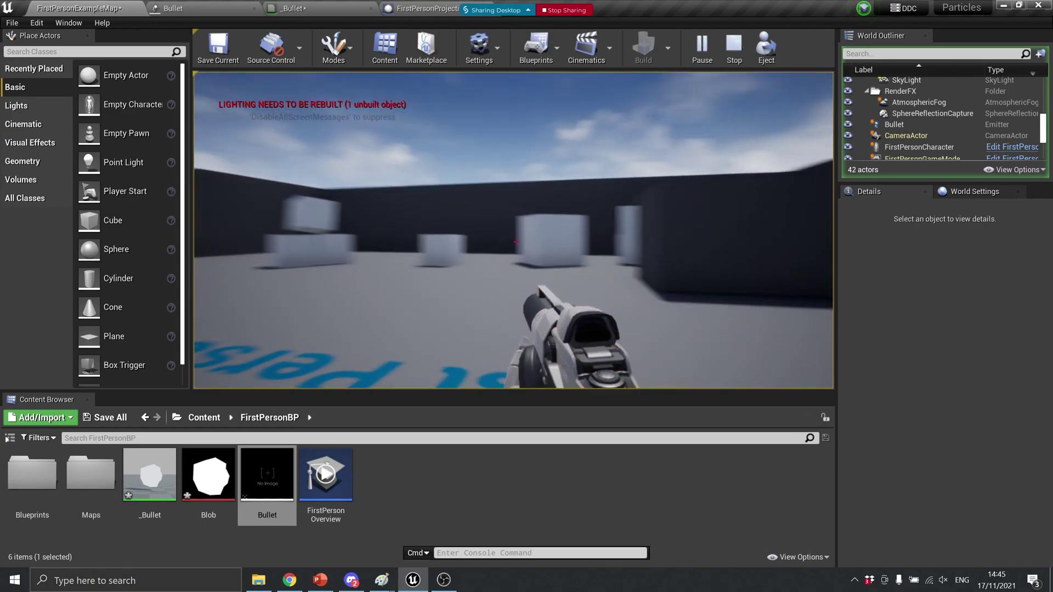
{"action": "key", "text": "Escape"}
{"action": "left_click", "coordinate": [219, 6]}
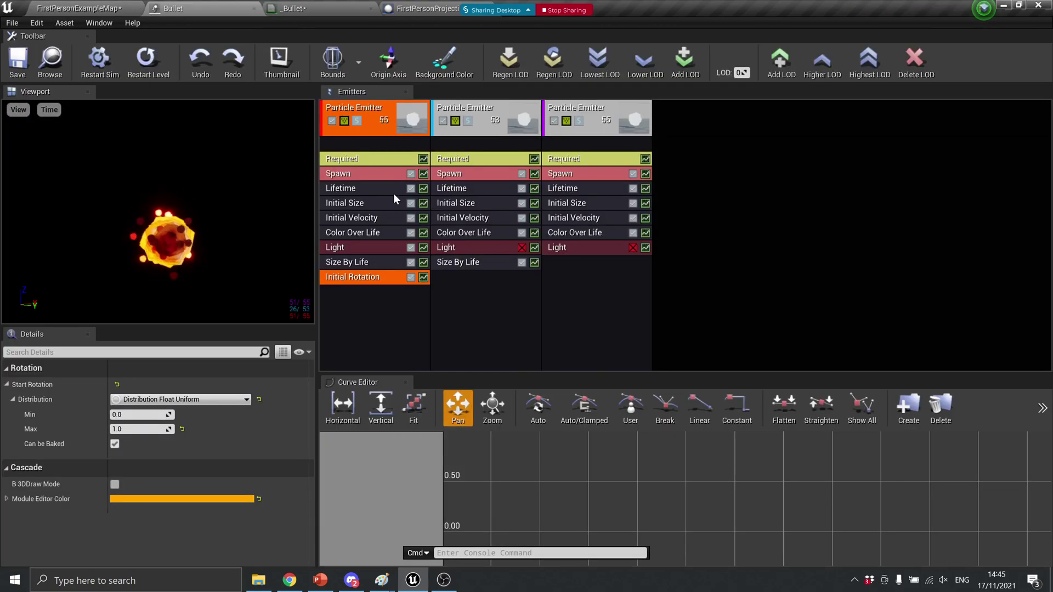
Set the middle emitter's Emitter Origin X to -10 and preview the offset in the viewport
{"action": "left_click", "coordinate": [374, 176]}
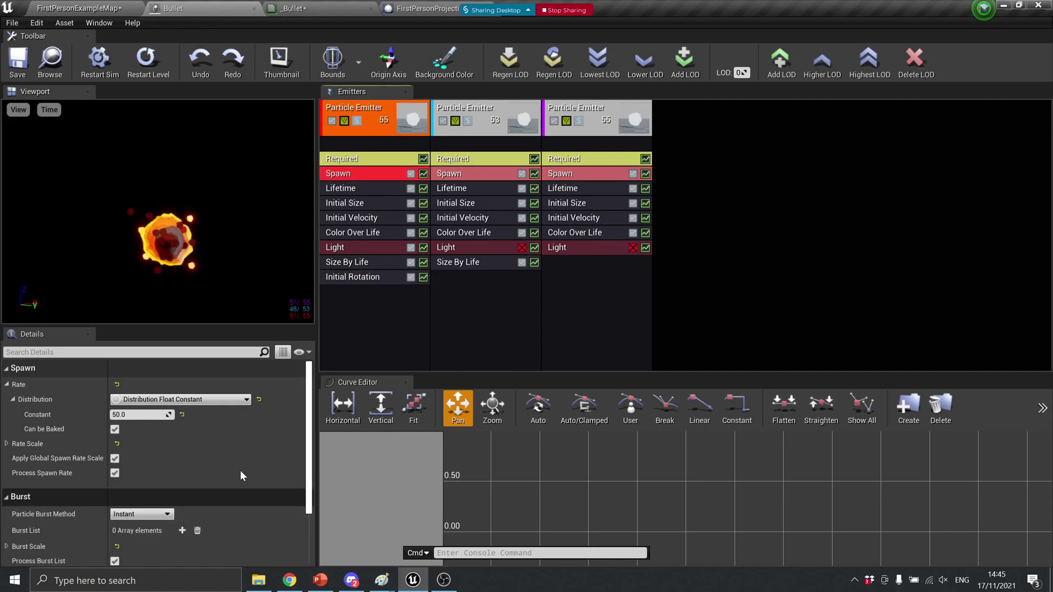
{"action": "scroll", "coordinate": [239, 444], "scroll_direction": "down", "scroll_amount": 4}
{"action": "scroll", "coordinate": [239, 446], "scroll_direction": "up", "scroll_amount": 4}
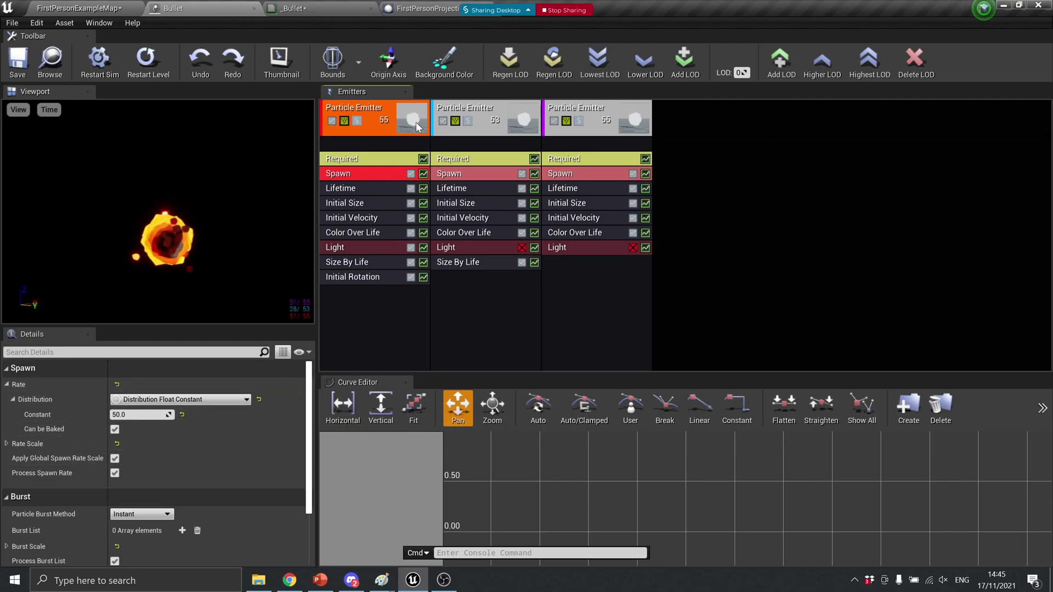
{"action": "left_click", "coordinate": [490, 105]}
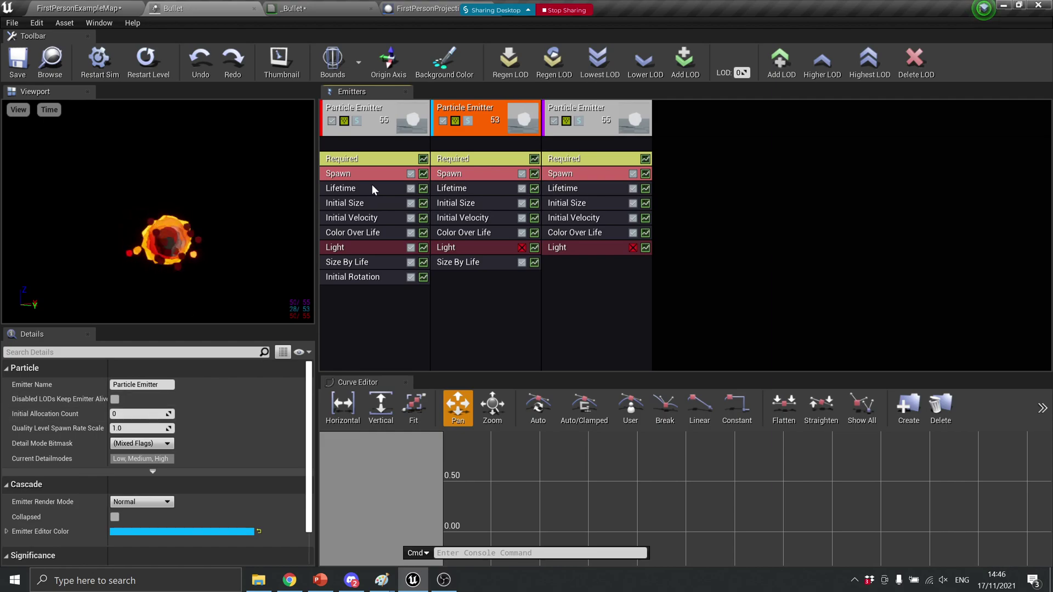
{"action": "left_click", "coordinate": [475, 158]}
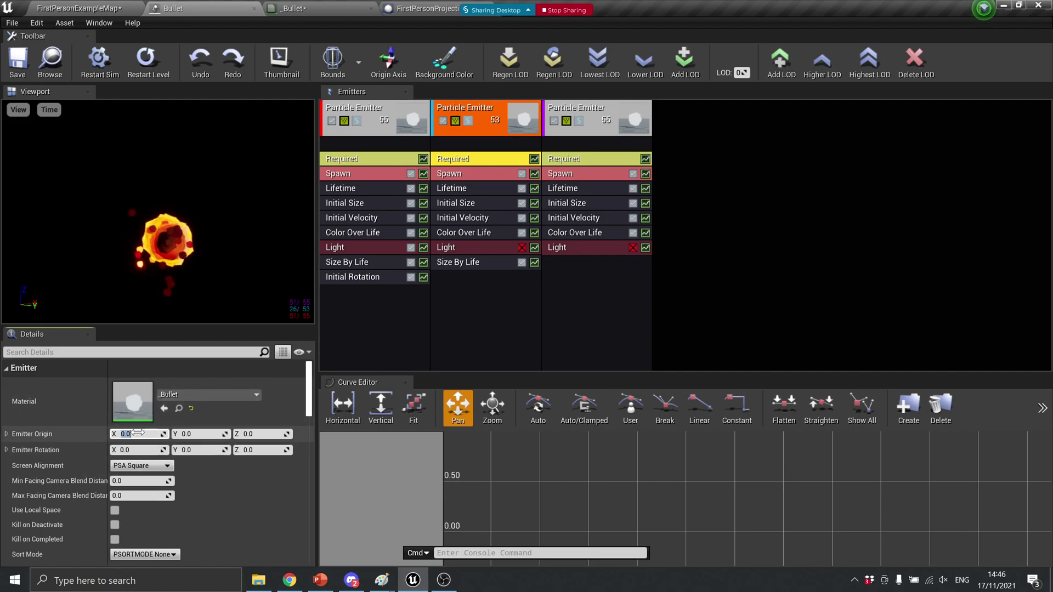
{"action": "left_click", "coordinate": [137, 433]}
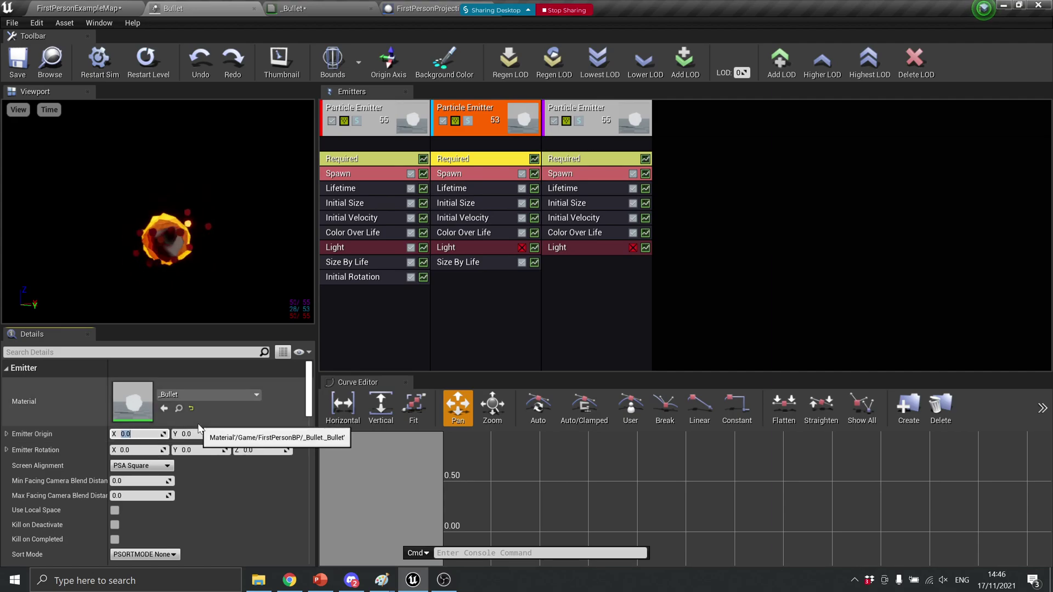
{"action": "type", "text": "-10"}
{"action": "key", "text": "Return"}
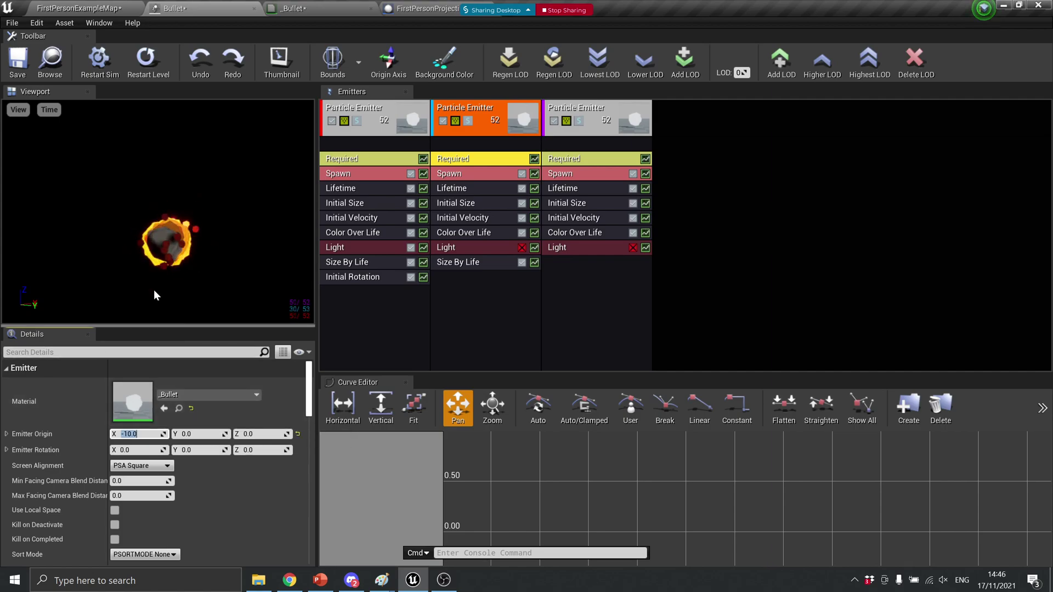
{"action": "left_click_drag", "start_coordinate": [231, 263], "coordinate": [209, 262]}
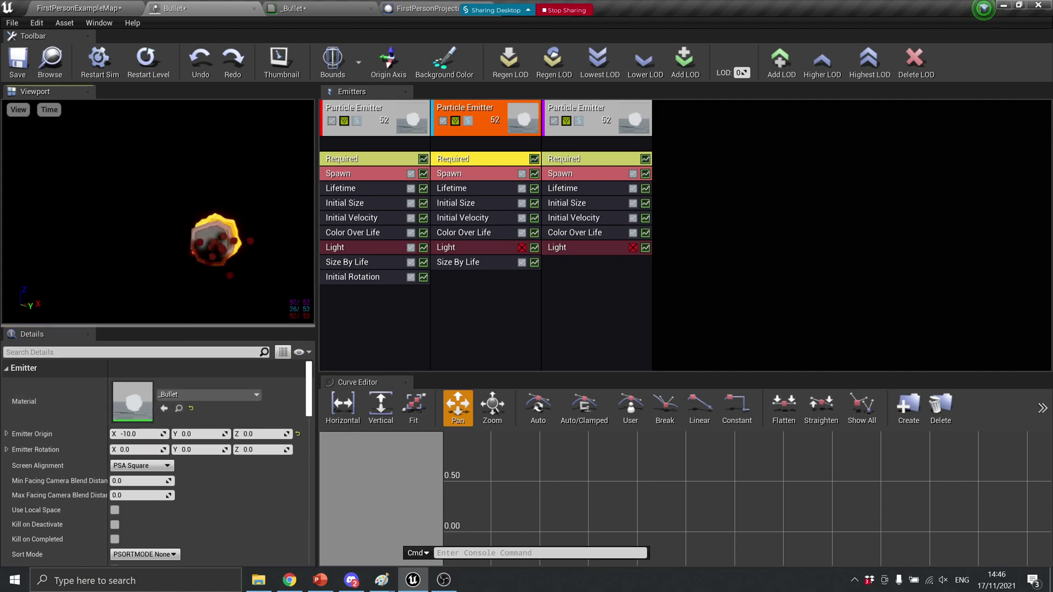
{"action": "left_click", "coordinate": [87, 8]}
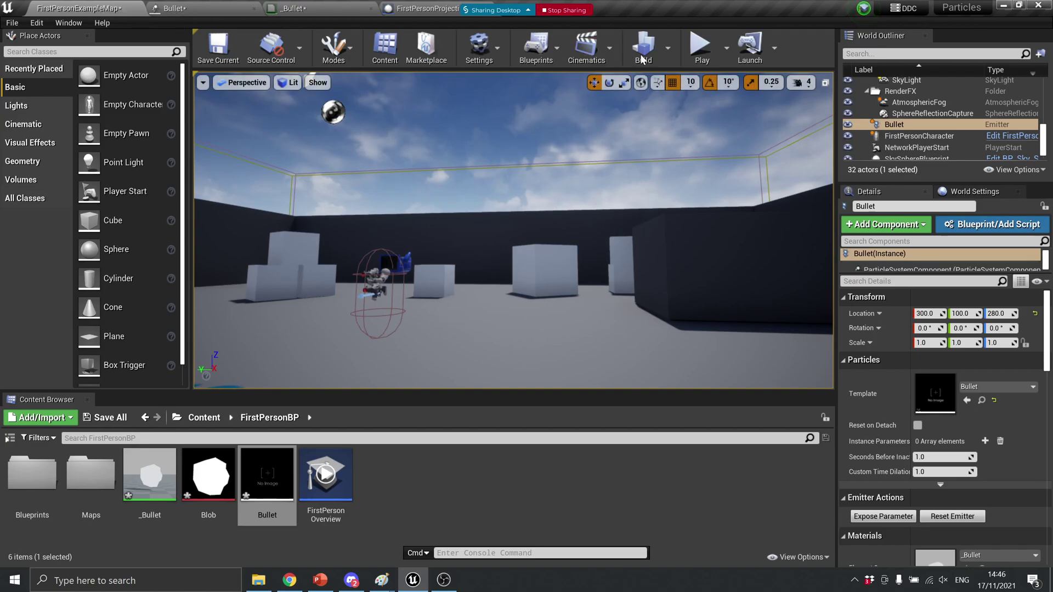
Play-test the level, firing six fireballs at the walls, then return to the Bullet editor
{"action": "left_click", "coordinate": [701, 51]}
{"action": "left_click", "coordinate": [555, 279]}
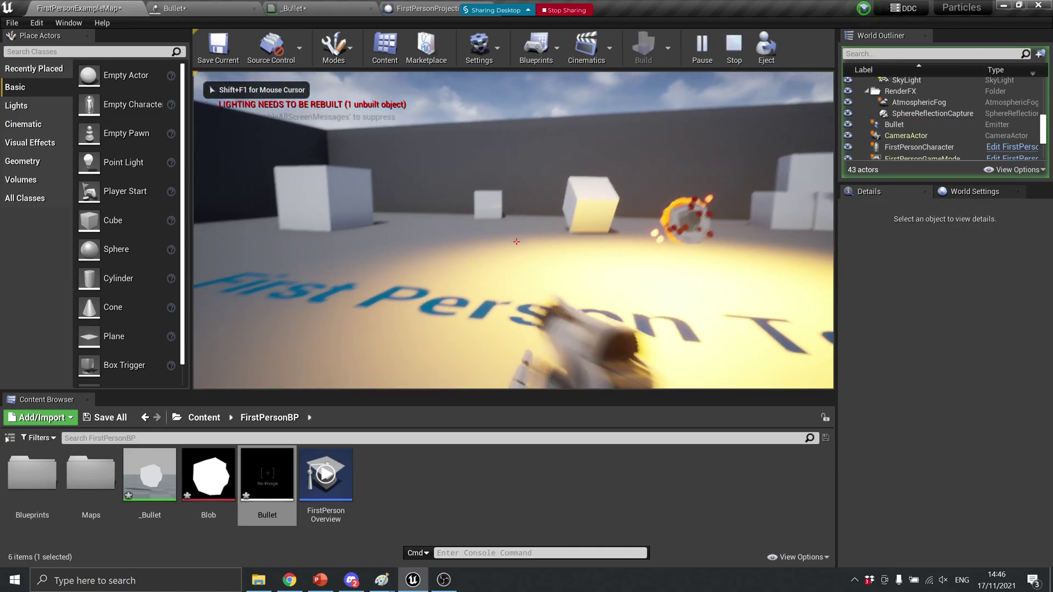
{"action": "left_click", "coordinate": [516, 242]}
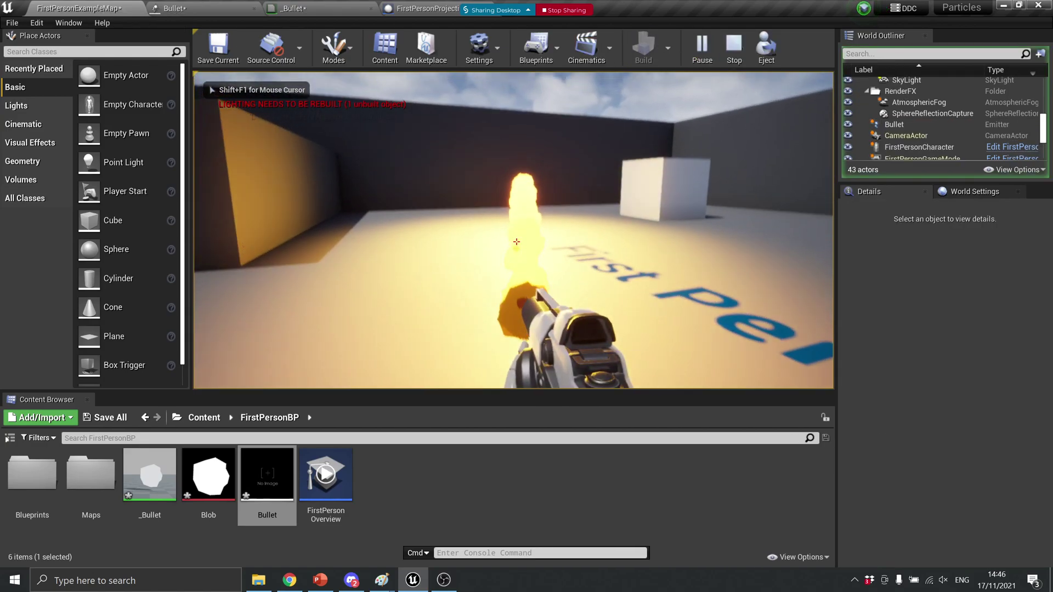
{"action": "left_click", "coordinate": [516, 241]}
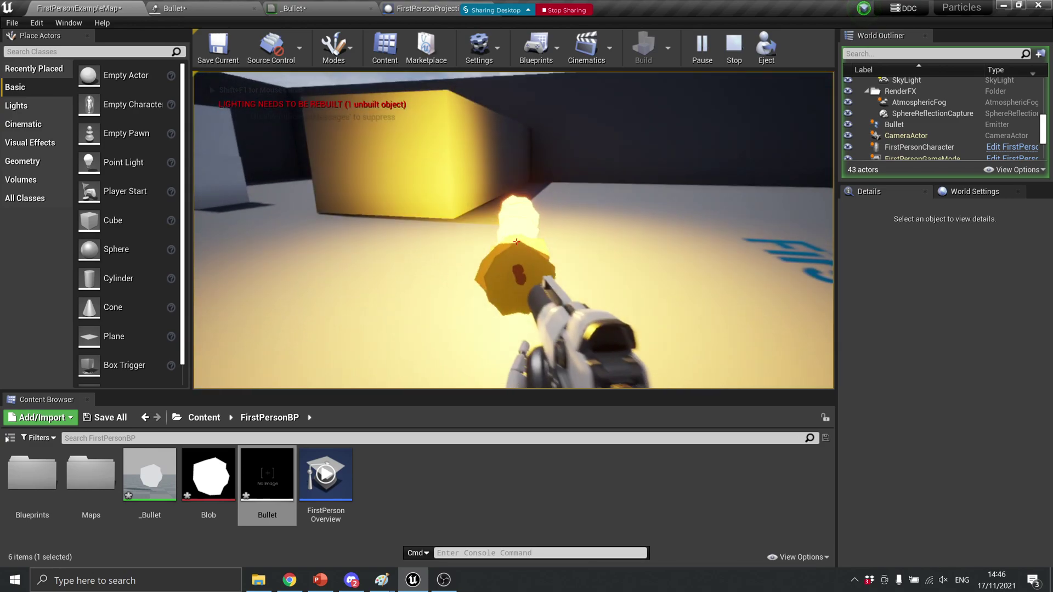
{"action": "key", "text": "w"}
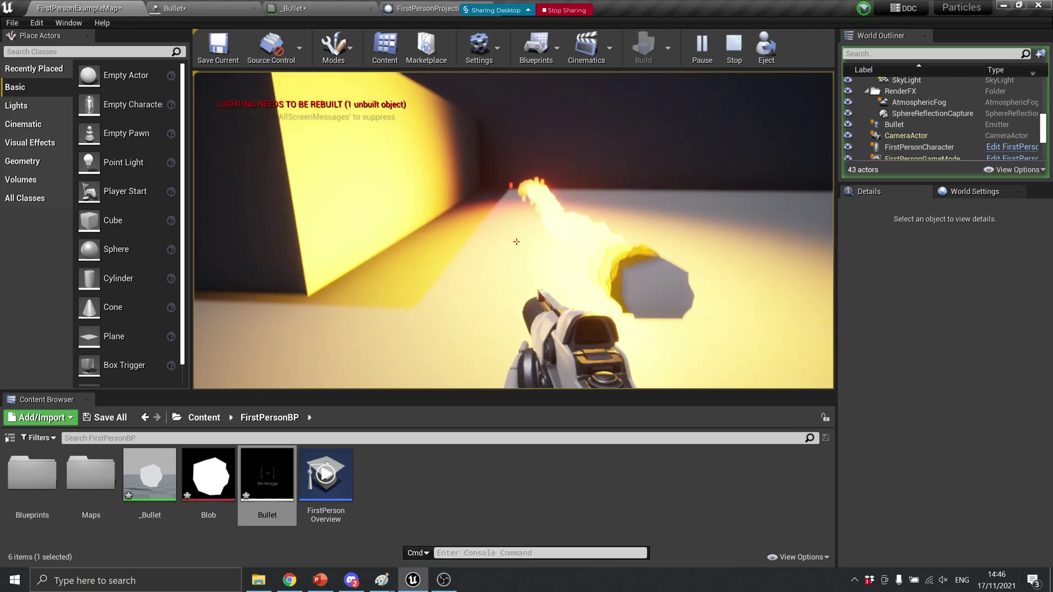
{"action": "left_click", "coordinate": [516, 241]}
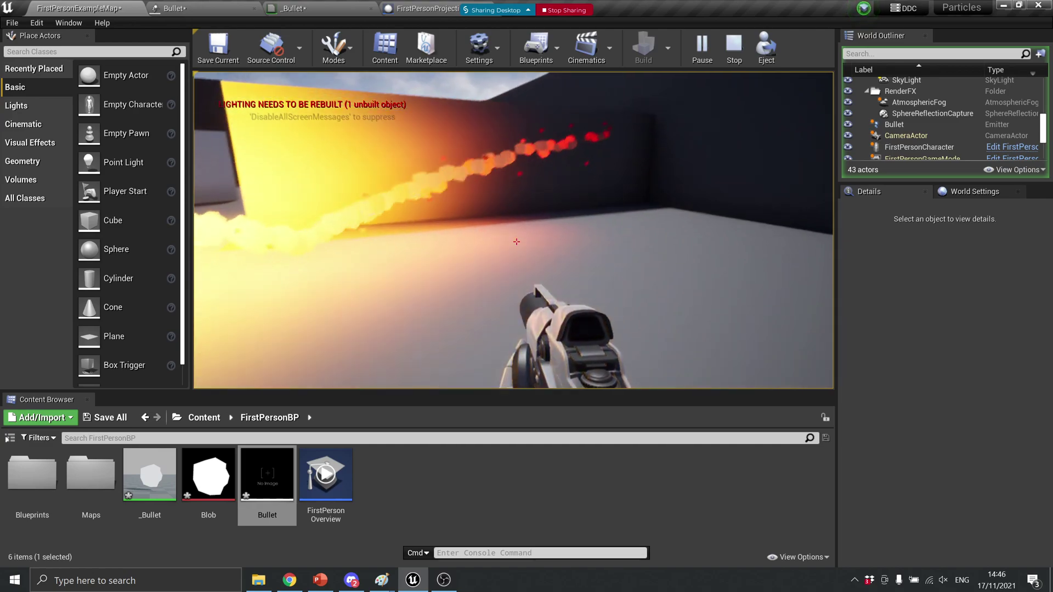
{"action": "left_click", "coordinate": [516, 241]}
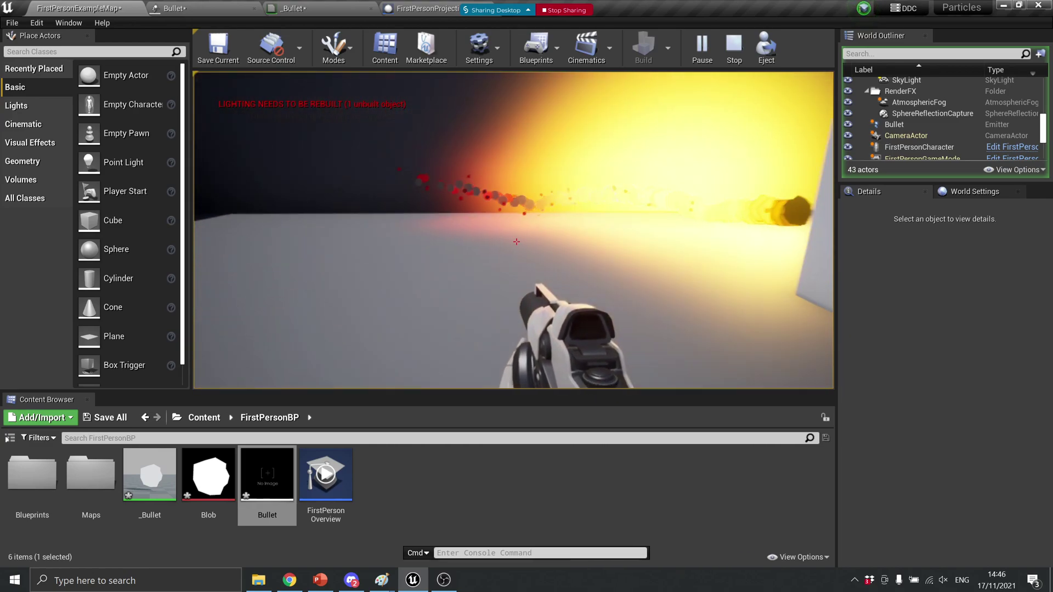
{"action": "left_click", "coordinate": [516, 241]}
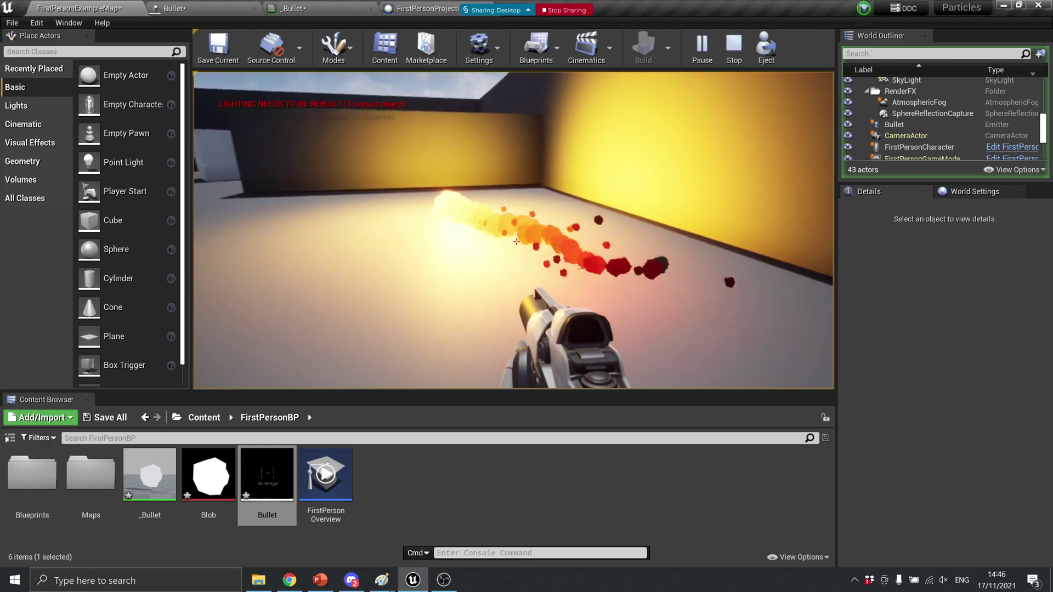
{"action": "left_click", "coordinate": [516, 241]}
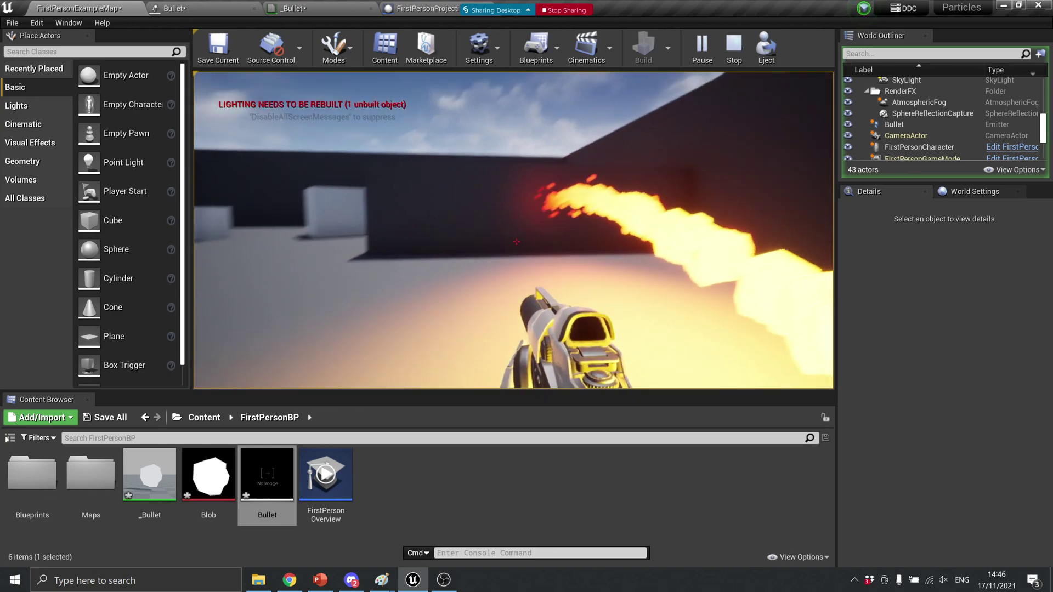
{"action": "key", "text": "Escape"}
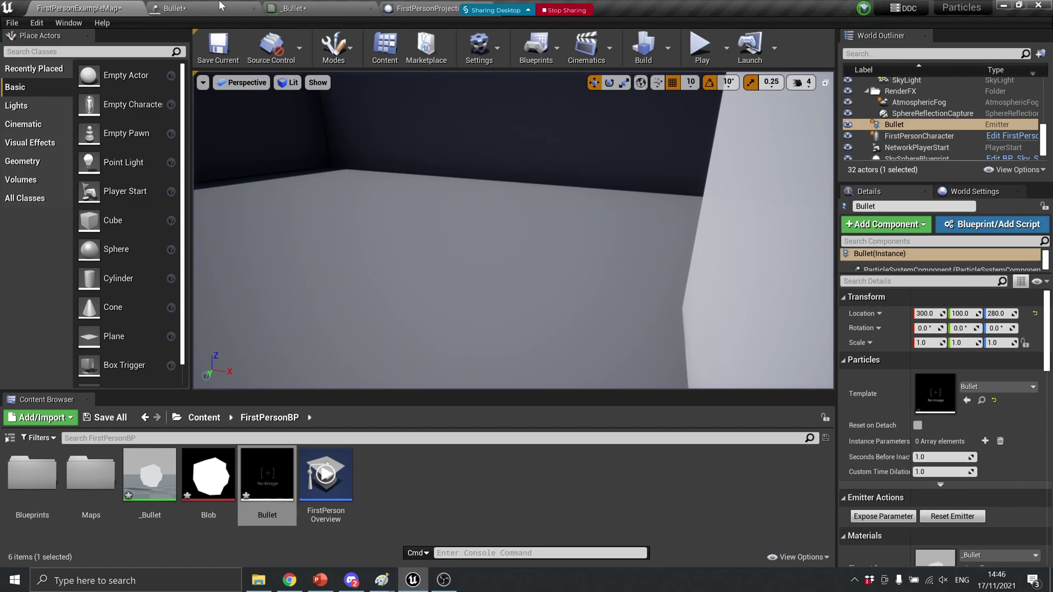
{"action": "left_click", "coordinate": [224, 7]}
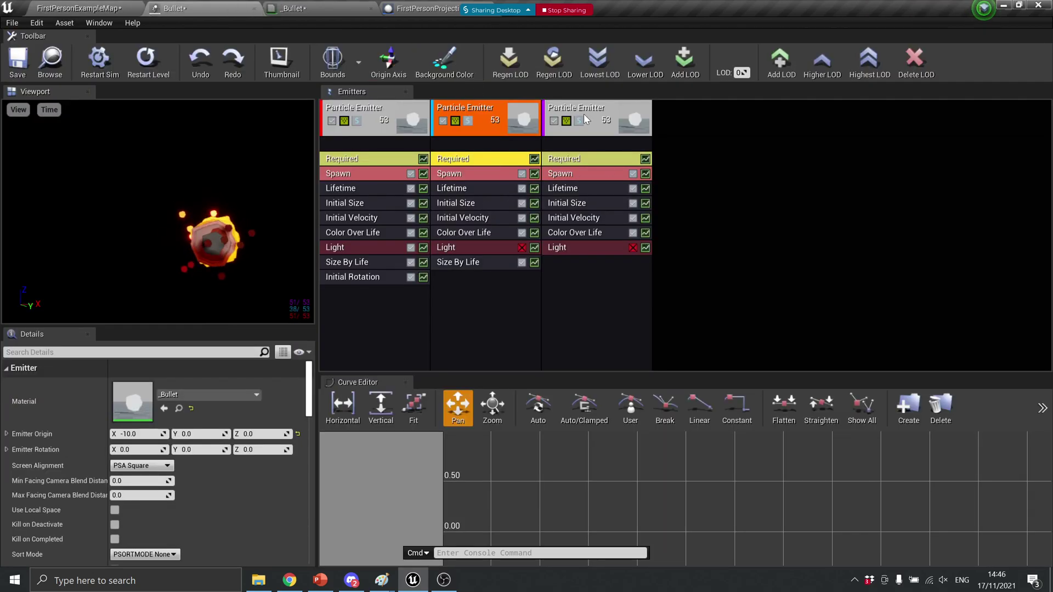
Move the Light module below Size By Life in the middle emitter's stack
{"action": "left_click_drag", "start_coordinate": [493, 248], "coordinate": [505, 261]}
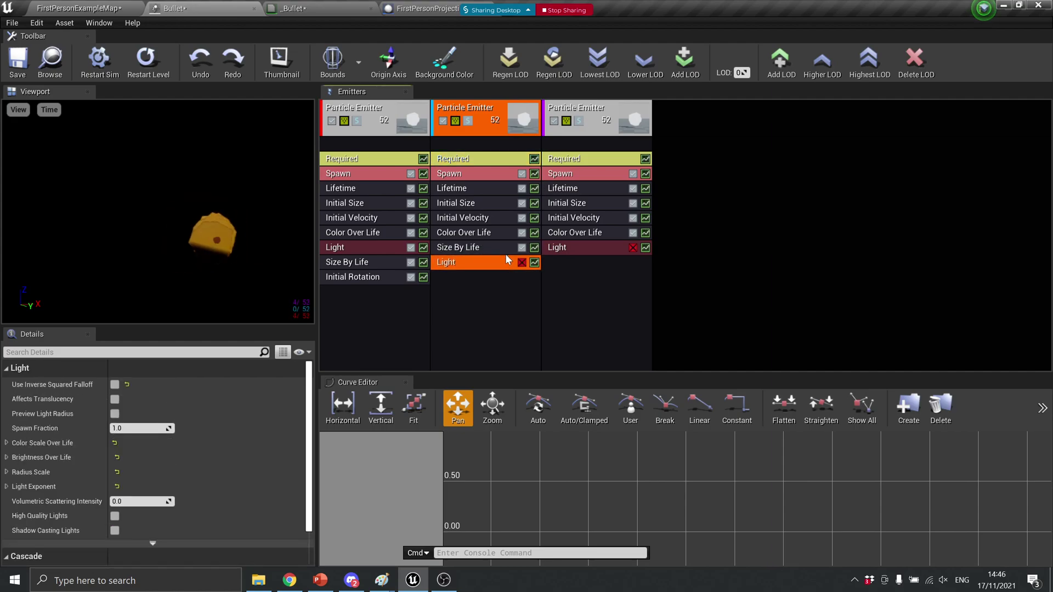
{"action": "left_click", "coordinate": [469, 246]}
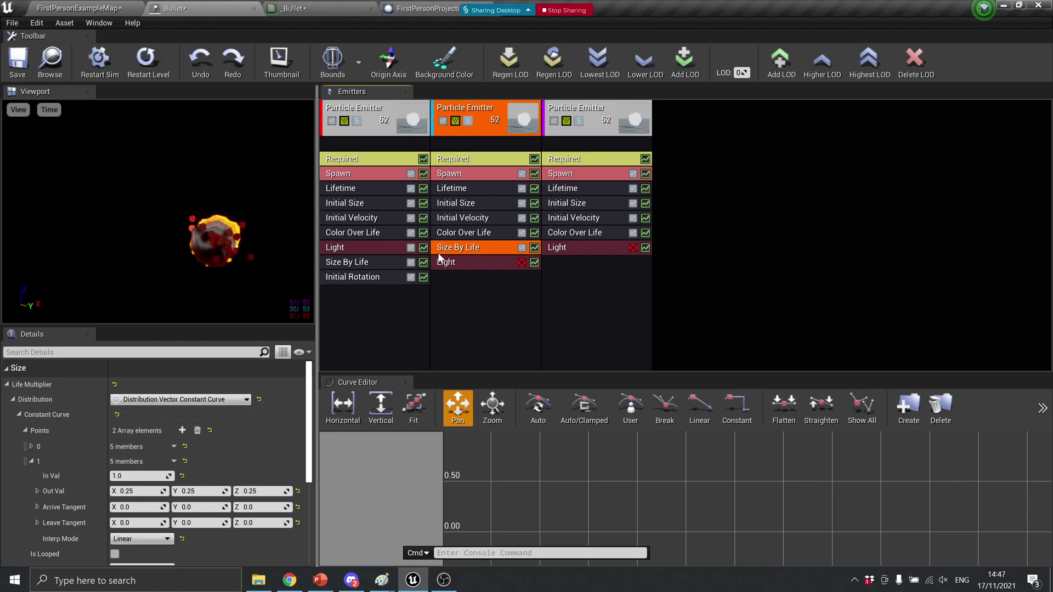
{"action": "left_click", "coordinate": [472, 233]}
{"action": "scroll", "coordinate": [176, 473], "scroll_direction": "down", "scroll_amount": 3}
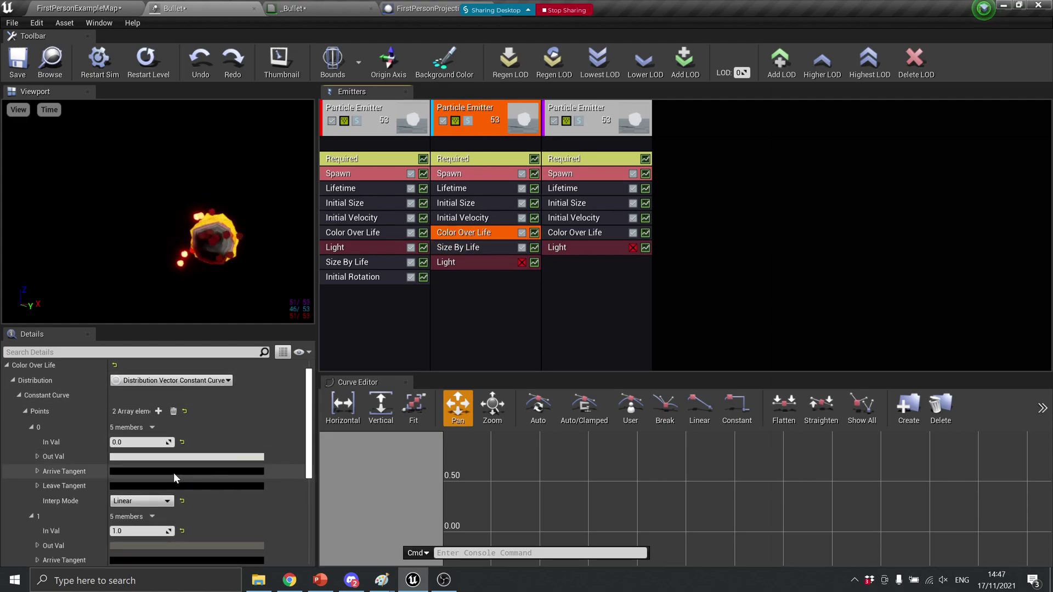
{"action": "scroll", "coordinate": [186, 455], "scroll_direction": "up", "scroll_amount": 3}
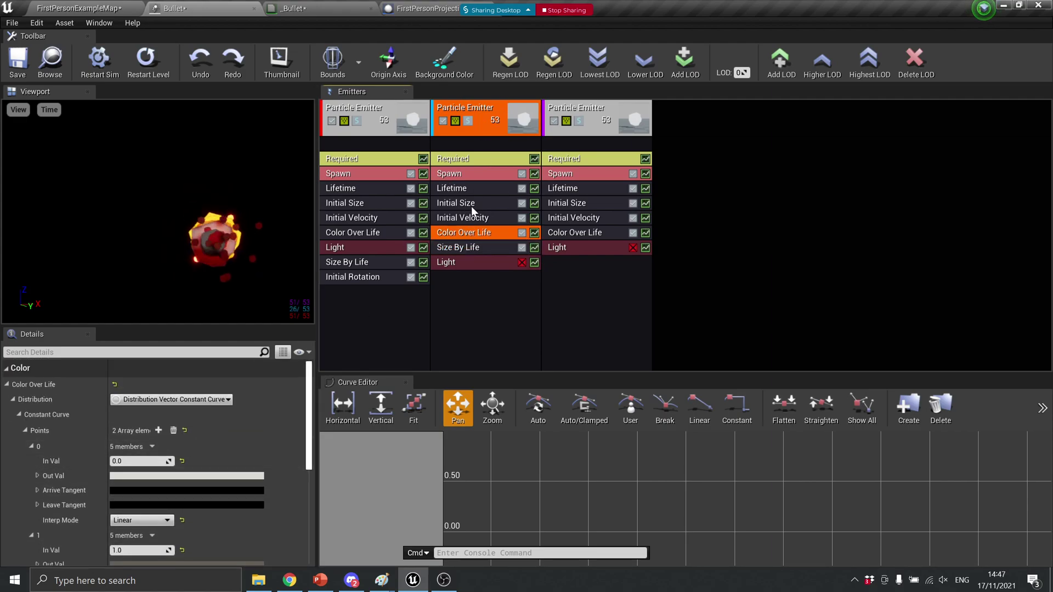
{"action": "left_click", "coordinate": [468, 246]}
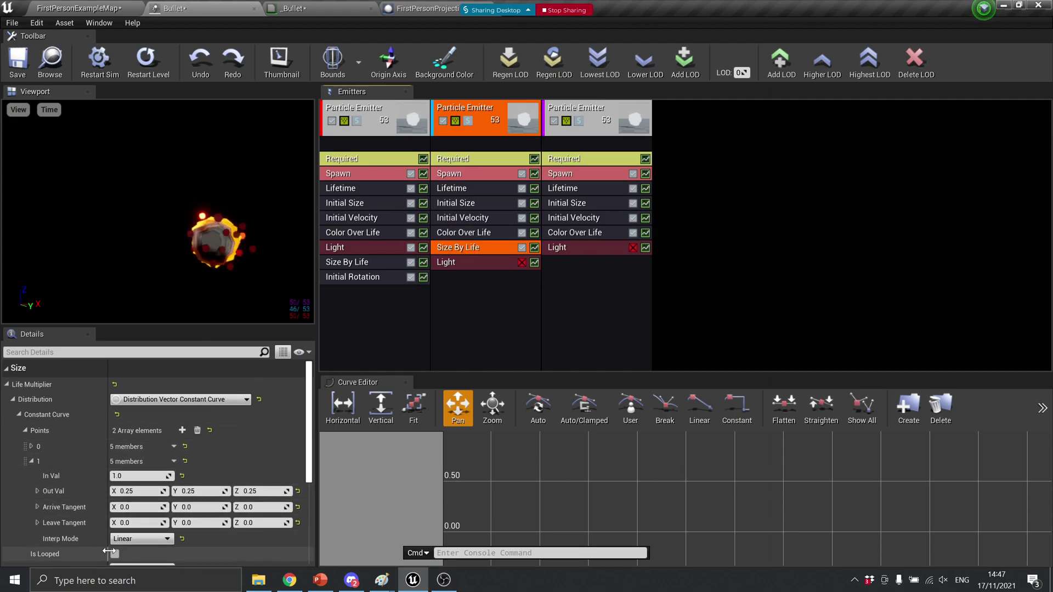
Set Size By Life point 0 output to 0.25, 0.25, 0.25
{"action": "left_click", "coordinate": [32, 446]}
{"action": "scroll", "coordinate": [32, 446], "scroll_direction": "down", "scroll_amount": 2}
{"action": "left_click", "coordinate": [137, 437]}
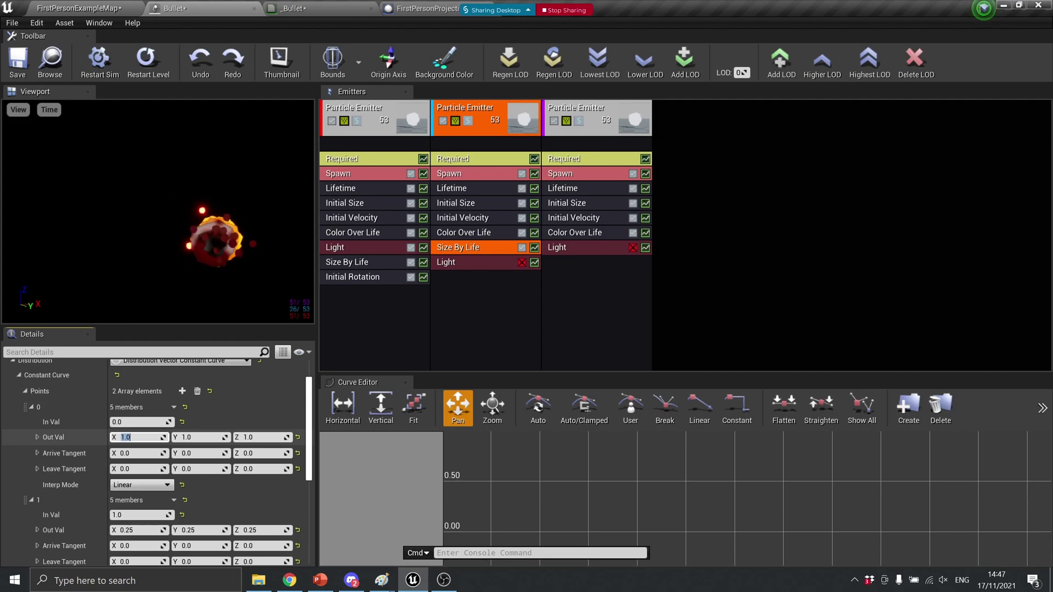
{"action": "type", "text": ".25"}
{"action": "key", "text": "Tab"}
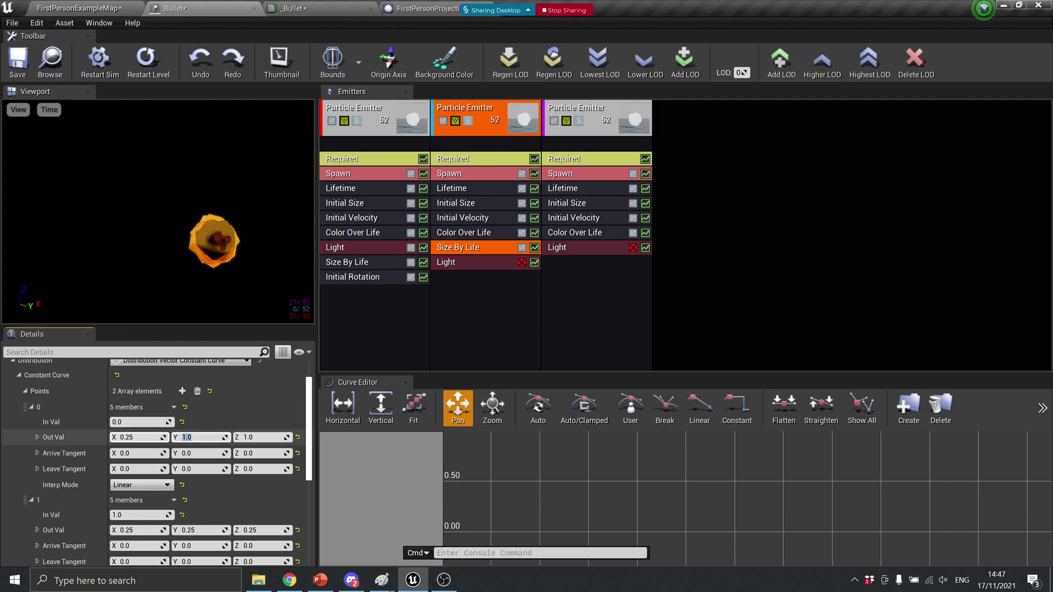
{"action": "type", "text": ".25"}
{"action": "key", "text": "Tab"}
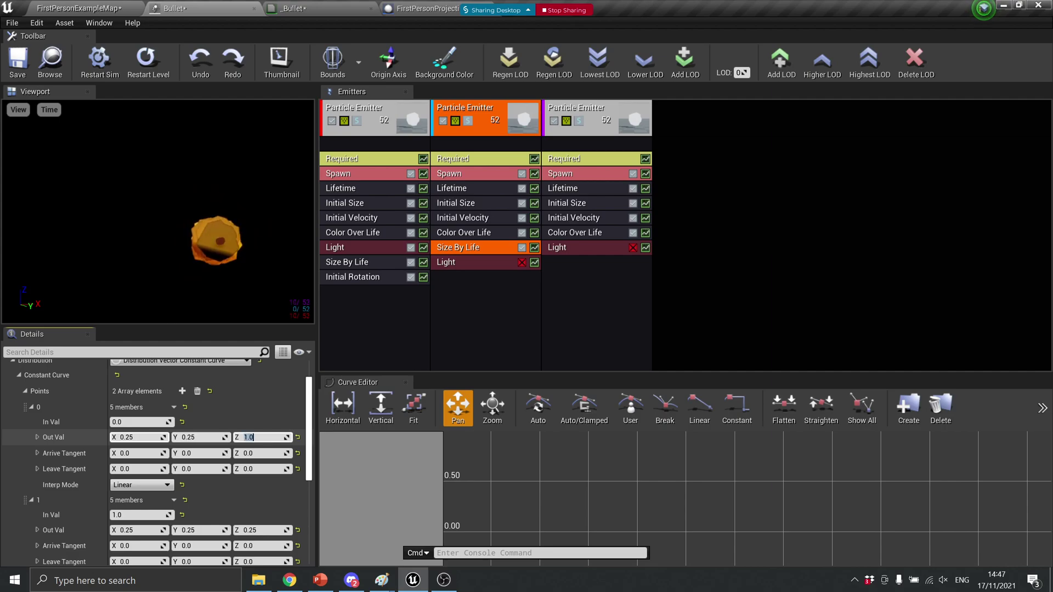
{"action": "type", "text": ".25"}
{"action": "key", "text": "Return"}
Set Size By Life point 1 output to 1, 1, 1 and save Bullet
{"action": "left_click", "coordinate": [138, 530]}
{"action": "type", "text": "1"}
{"action": "key", "text": "Tab"}
{"action": "type", "text": "1"}
{"action": "key", "text": "Tab"}
{"action": "type", "text": "1"}
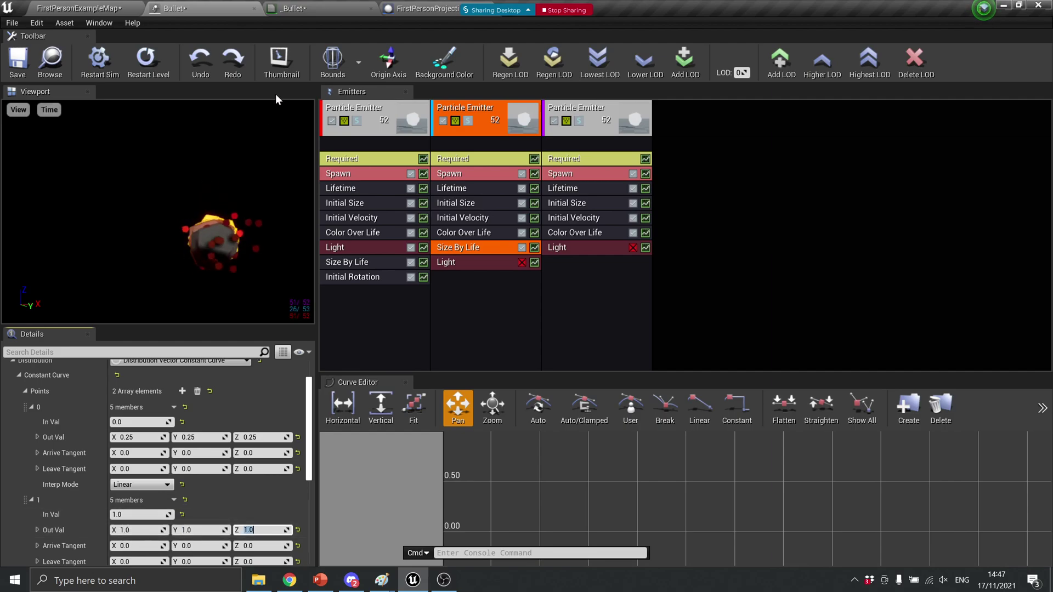
{"action": "left_click", "coordinate": [18, 59]}
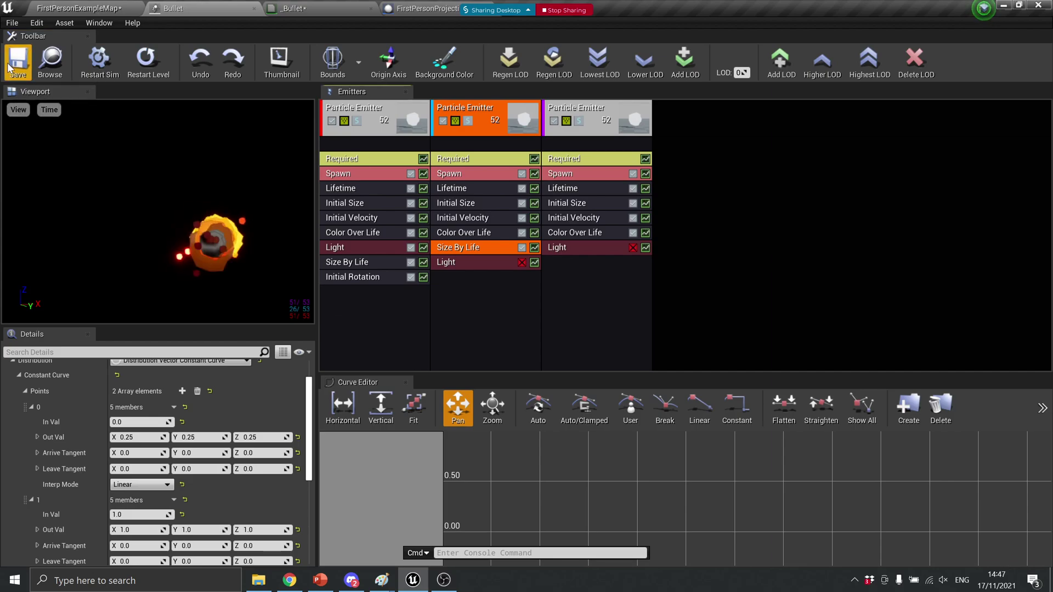
Play-test the updated particles, firing six projectiles to watch the trails, then bring up the _Bullet material
{"action": "left_click", "coordinate": [91, 6]}
{"action": "left_click", "coordinate": [702, 49]}
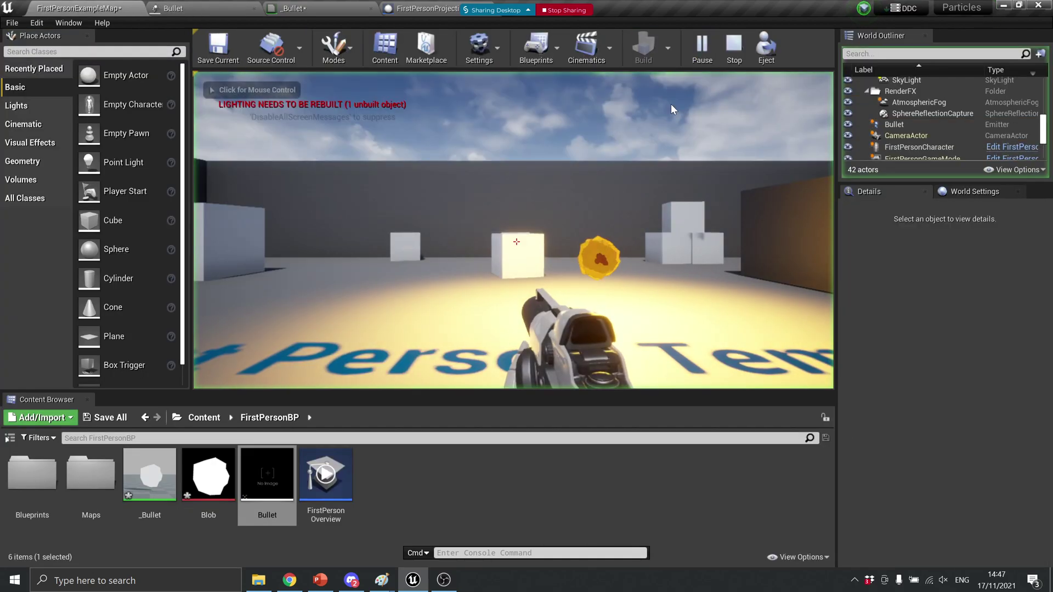
{"action": "left_click", "coordinate": [296, 367]}
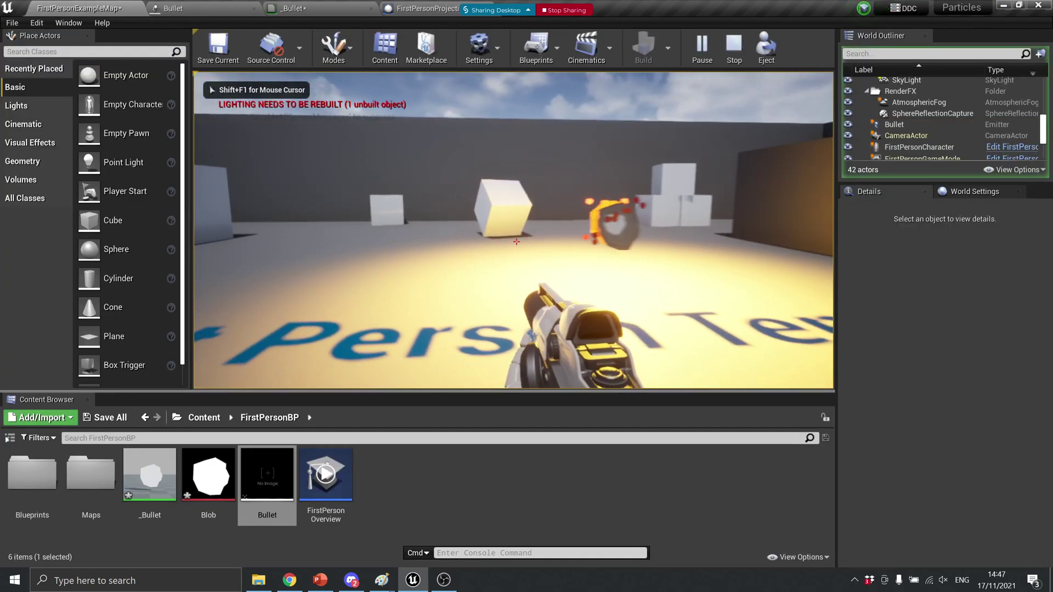
{"action": "left_click", "coordinate": [516, 241]}
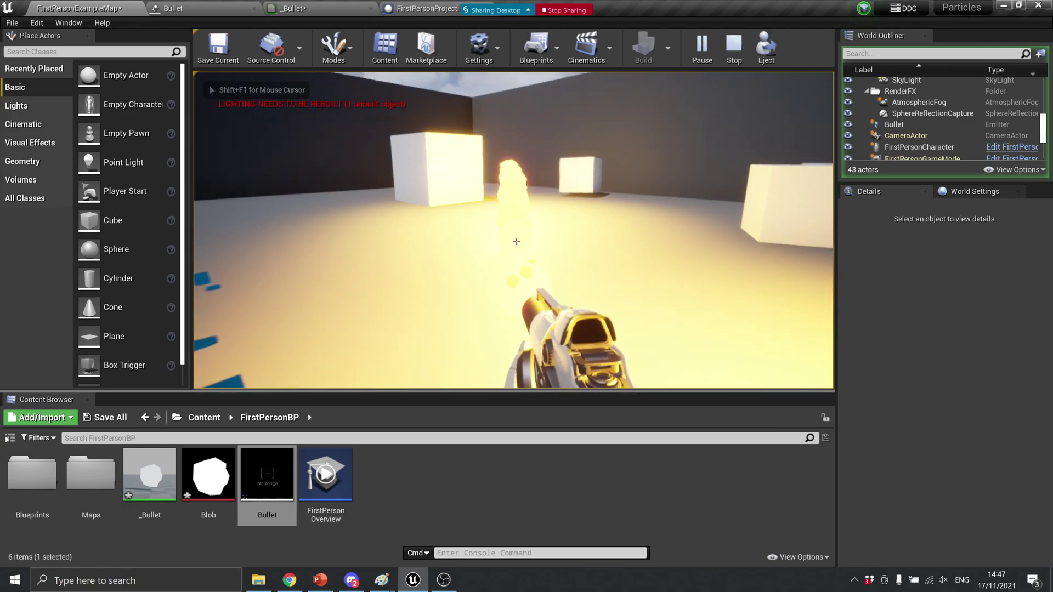
{"action": "left_click", "coordinate": [516, 241]}
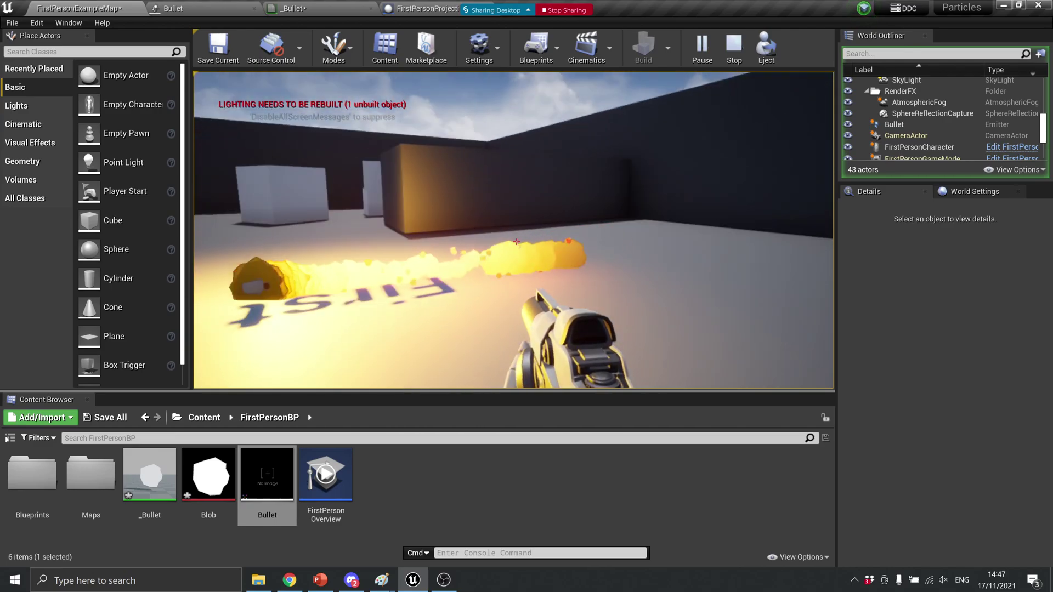
{"action": "left_click", "coordinate": [516, 241]}
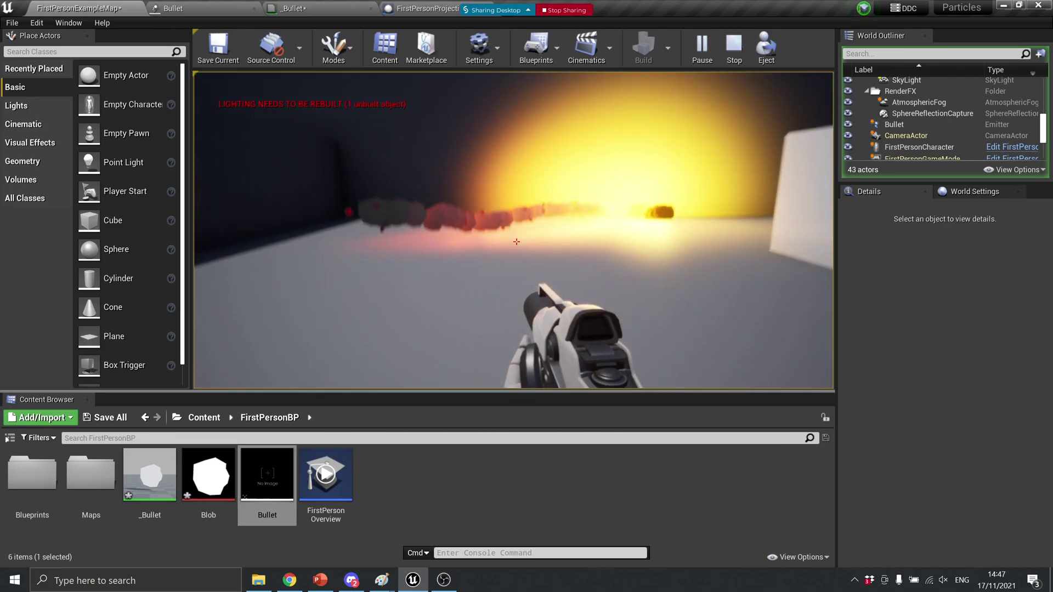
{"action": "left_click", "coordinate": [516, 241]}
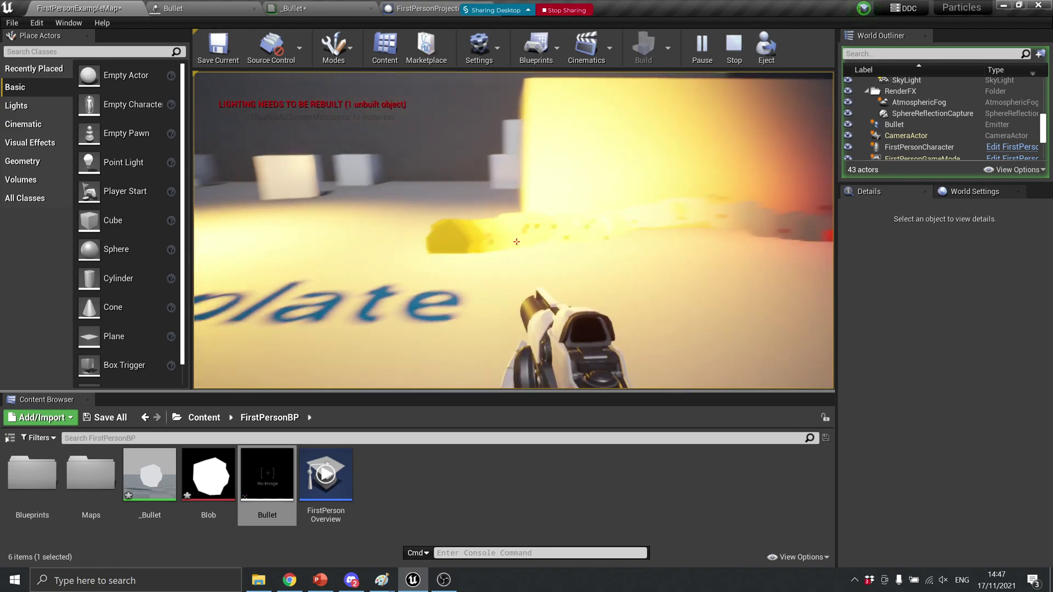
{"action": "left_click", "coordinate": [516, 241]}
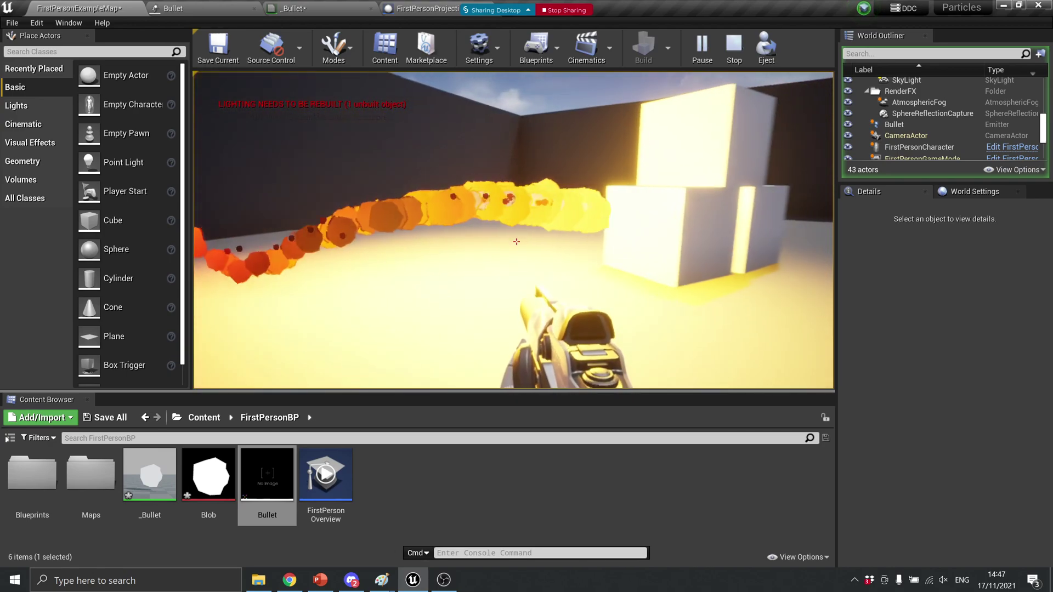
{"action": "left_click", "coordinate": [516, 242]}
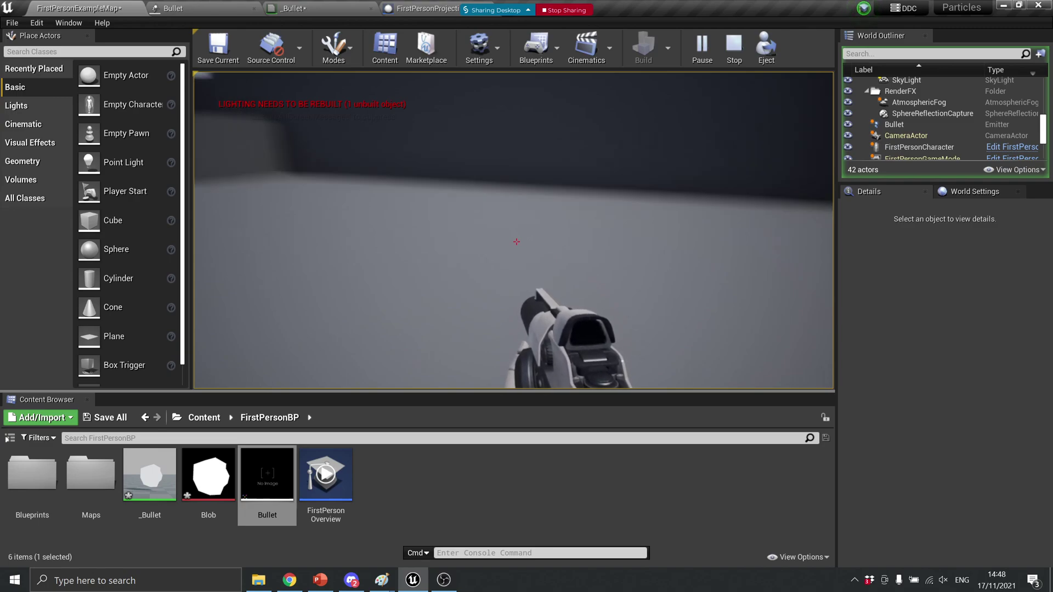
{"action": "key", "text": "Escape"}
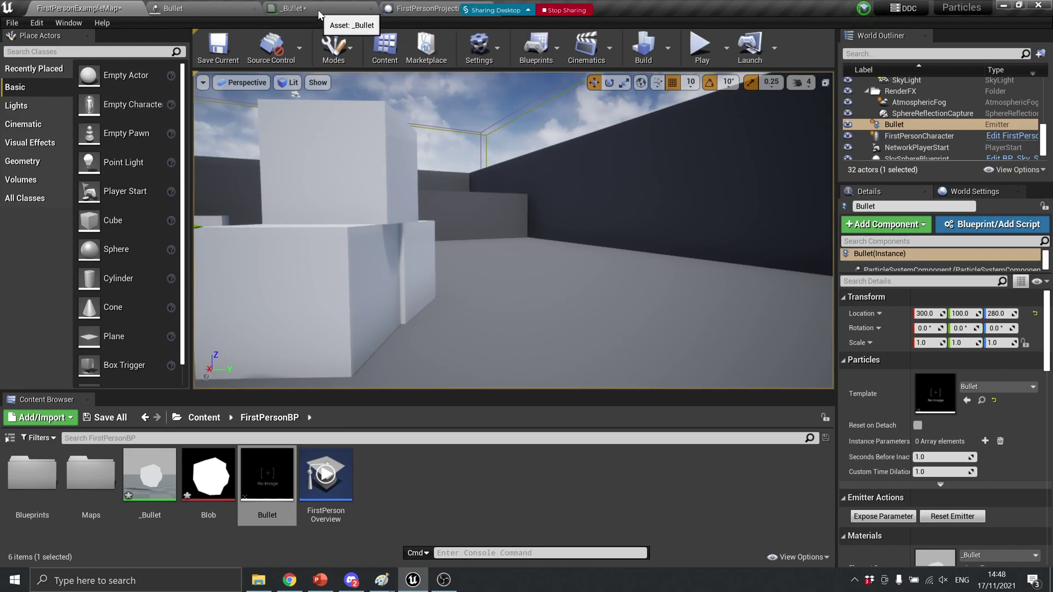
{"action": "left_click", "coordinate": [172, 8]}
Add a Cylinder component to the FirstPersonProjectile blueprint and rename it 'er'
{"action": "left_click", "coordinate": [329, 6]}
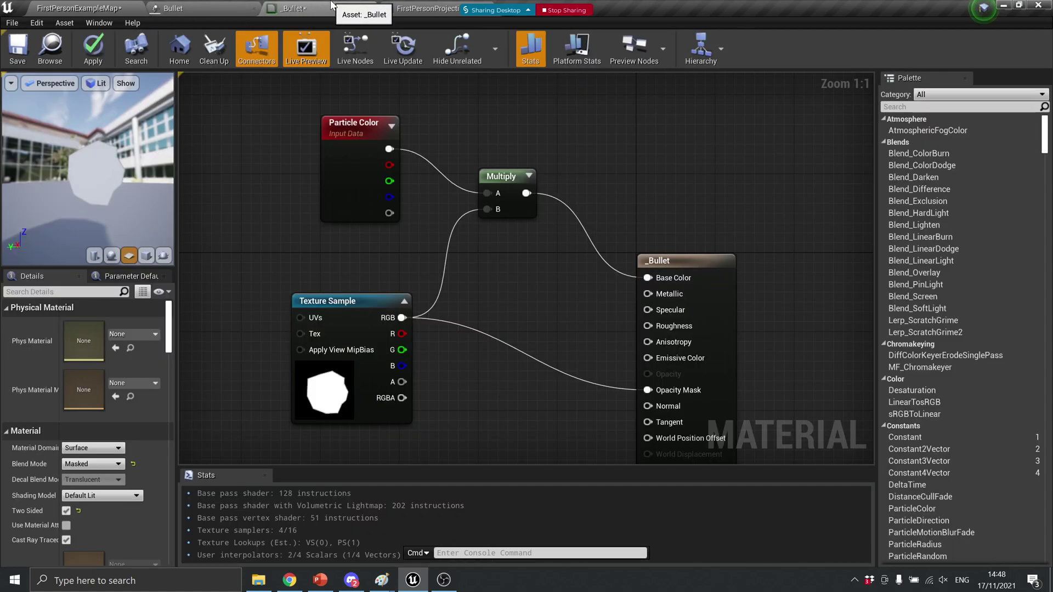
{"action": "left_click", "coordinate": [422, 8]}
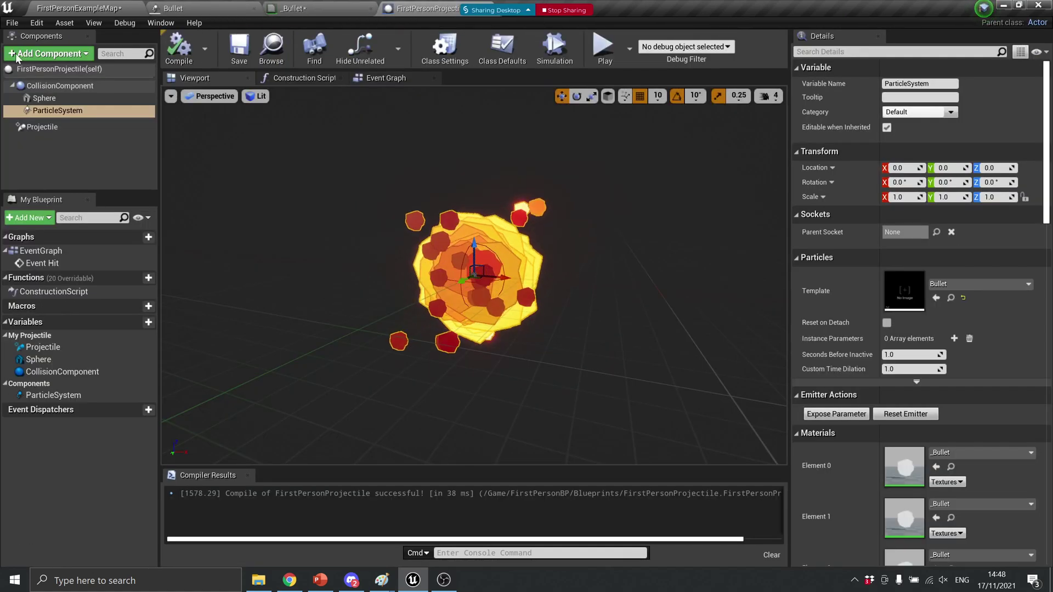
{"action": "left_click", "coordinate": [80, 55]}
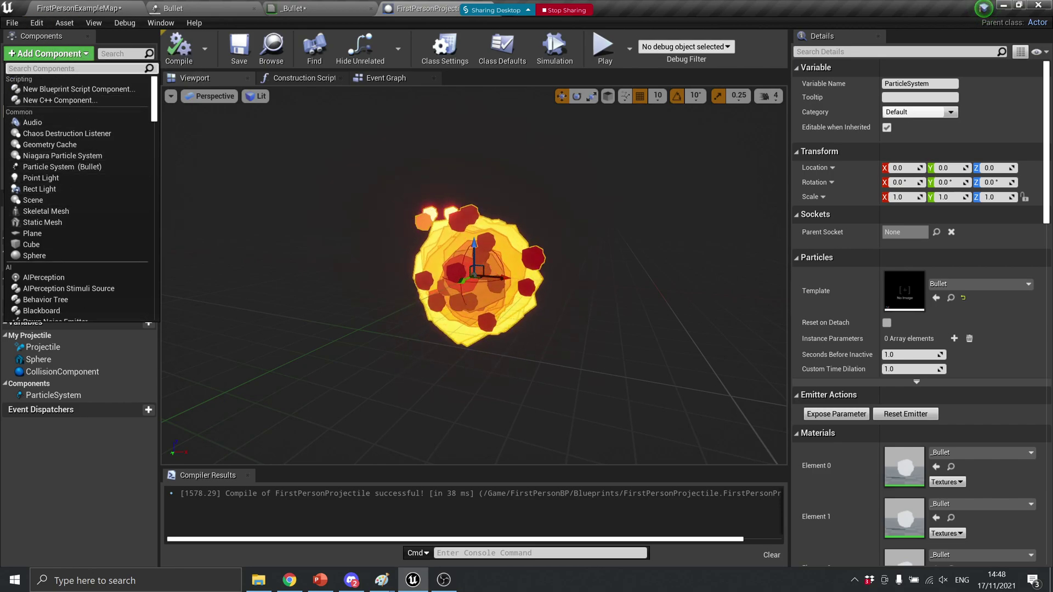
{"action": "type", "text": "cy"}
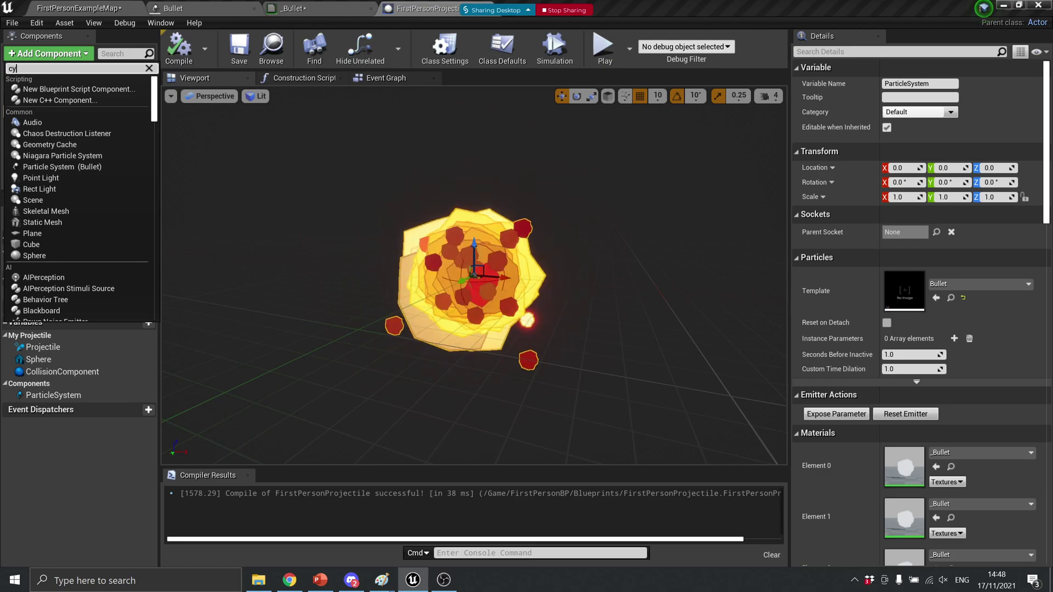
{"action": "key", "text": "Down"}
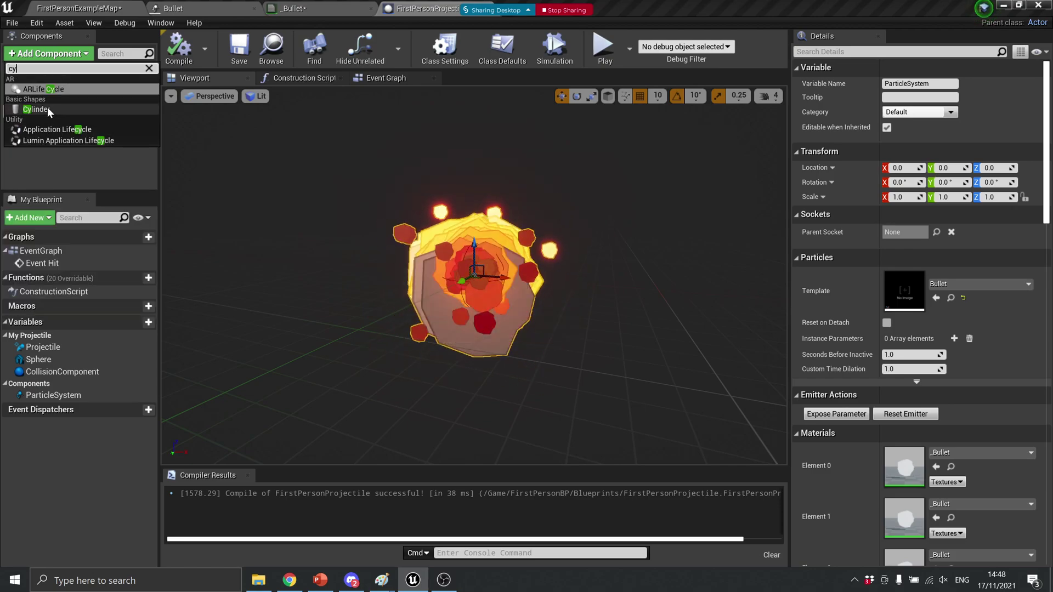
{"action": "key", "text": "Return"}
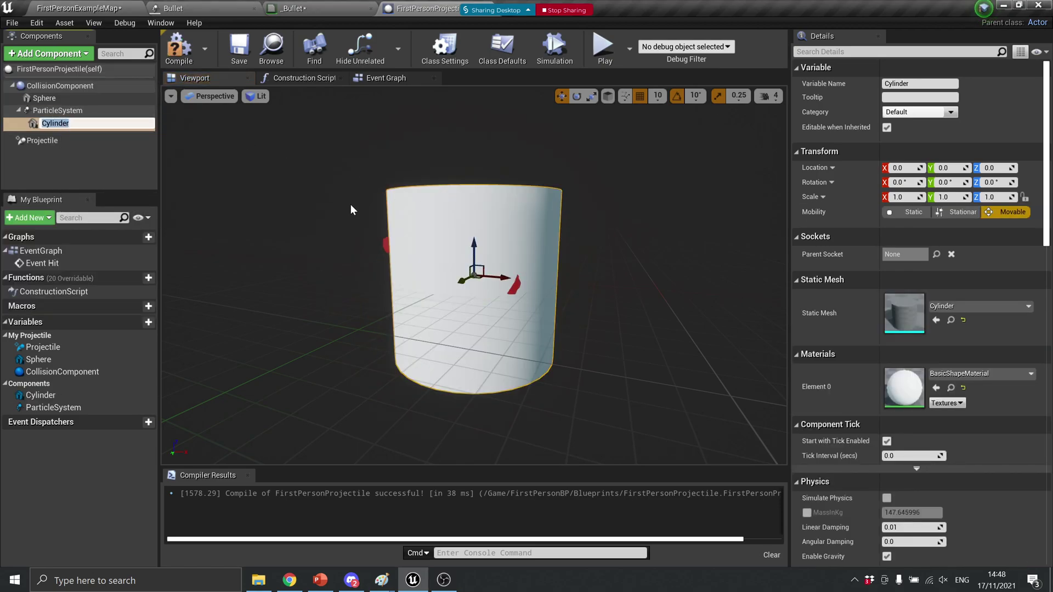
{"action": "type", "text": "e"}
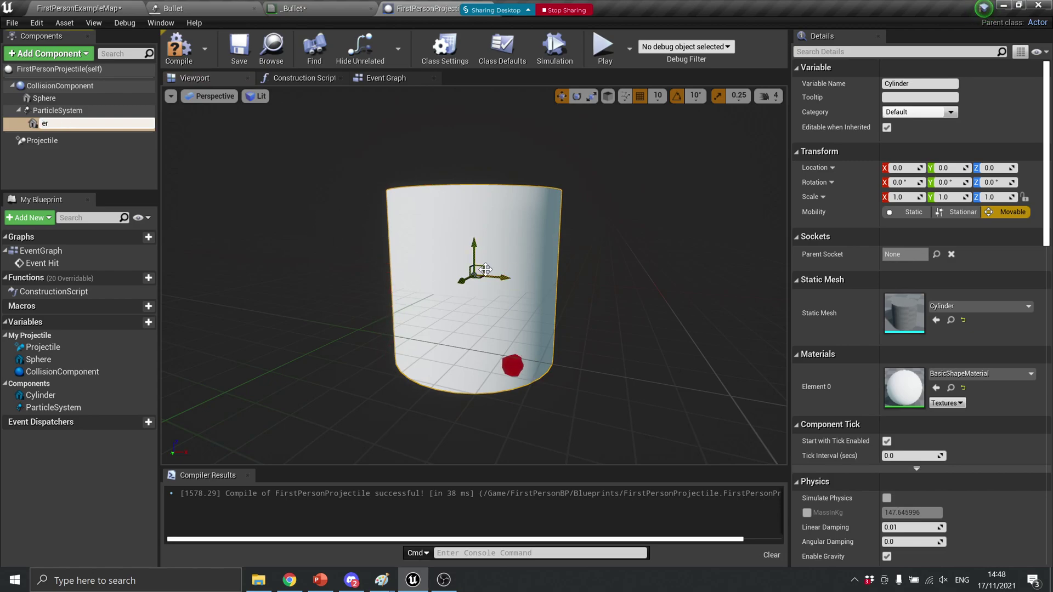
{"action": "type", "text": "r"}
{"action": "key", "text": "Return"}
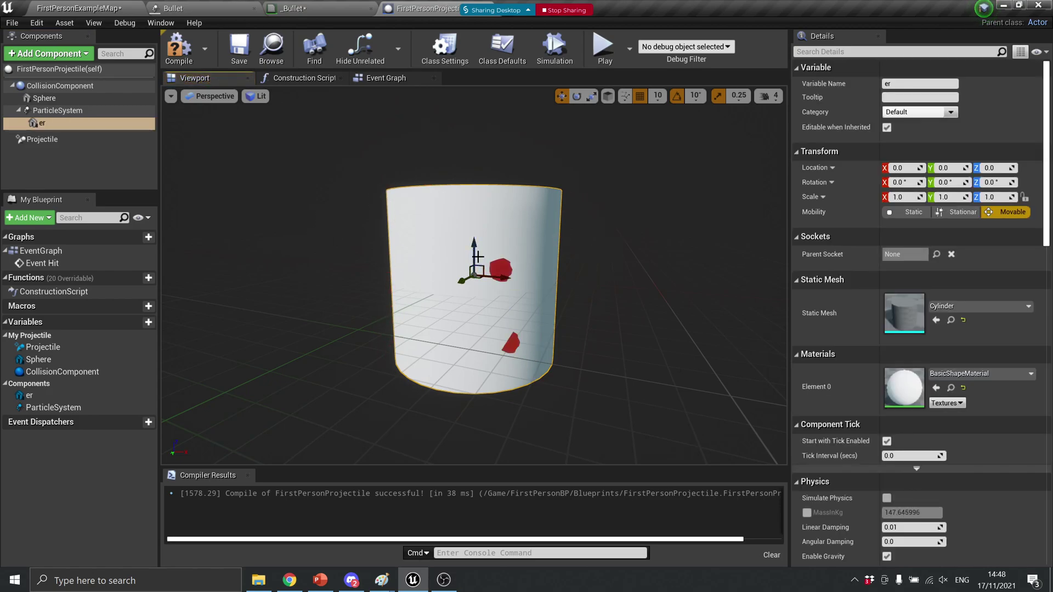
{"action": "left_click", "coordinate": [477, 255]}
Rotate the cylinder to X -90 and move it to Y -160, off the particle effect
{"action": "key", "text": "r"}
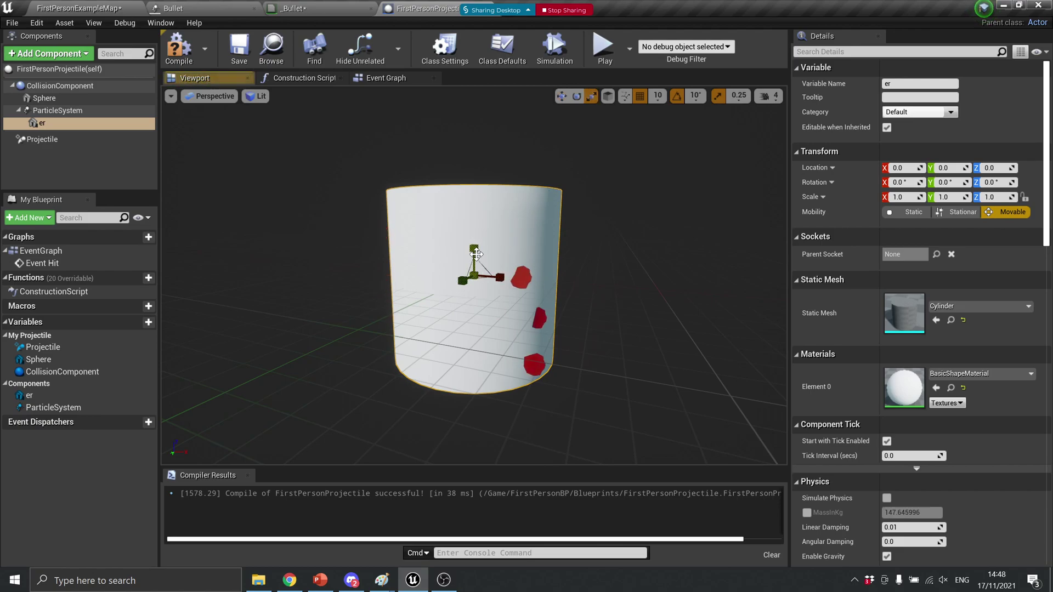
{"action": "key", "text": "e"}
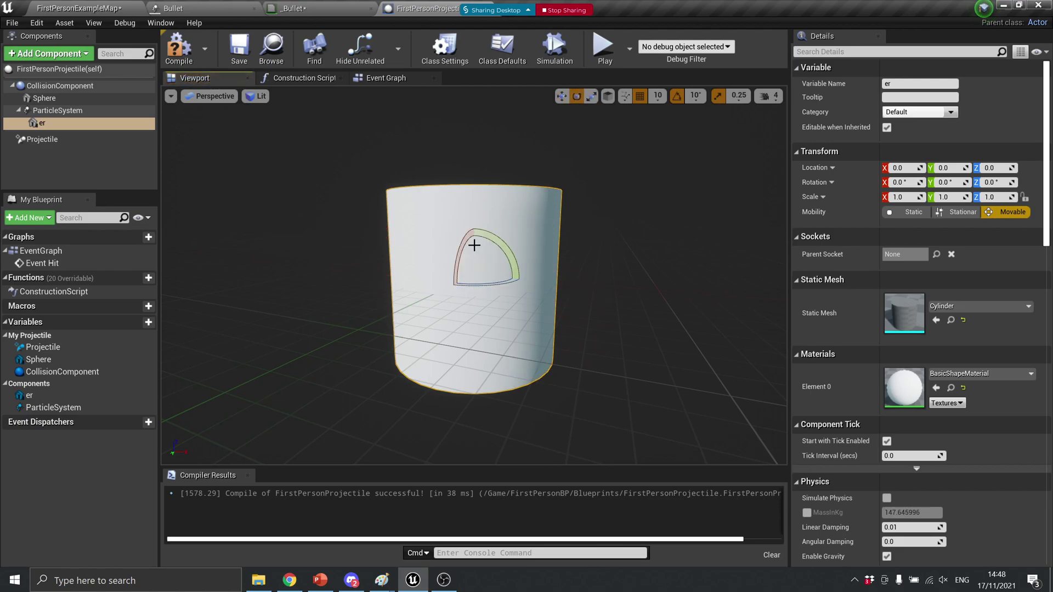
{"action": "left_click_drag", "start_coordinate": [458, 249], "coordinate": [486, 268]}
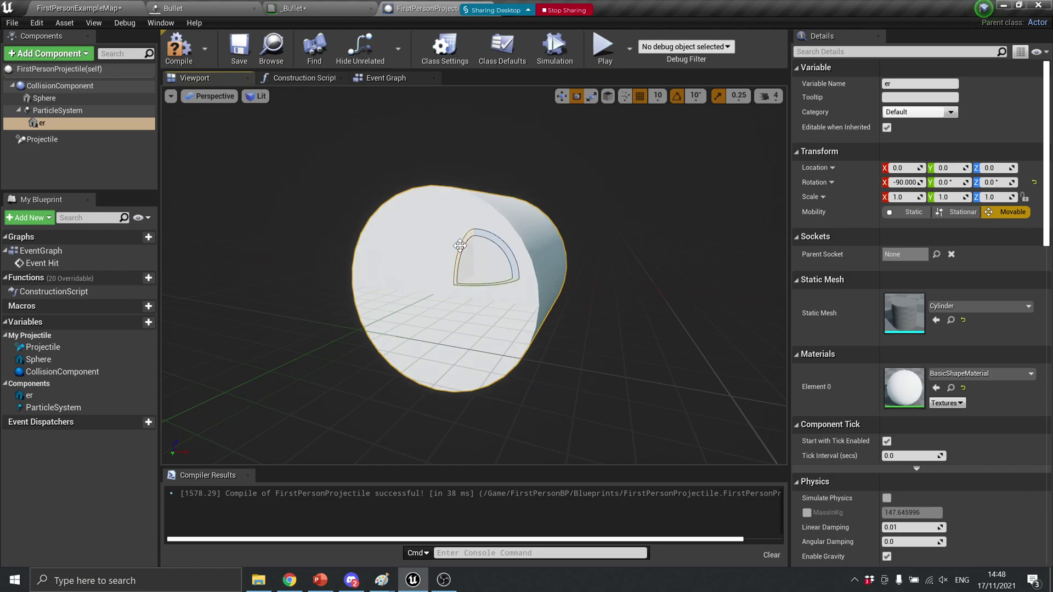
{"action": "key", "text": "w"}
{"action": "right_click_drag", "start_coordinate": [489, 265], "coordinate": [413, 224]}
{"action": "mouse_move", "coordinate": [399, 234]}
{"action": "left_mouse_down"}
{"action": "mouse_move", "coordinate": [467, 243]}
{"action": "mouse_move", "coordinate": [455, 244]}
{"action": "left_mouse_up"}
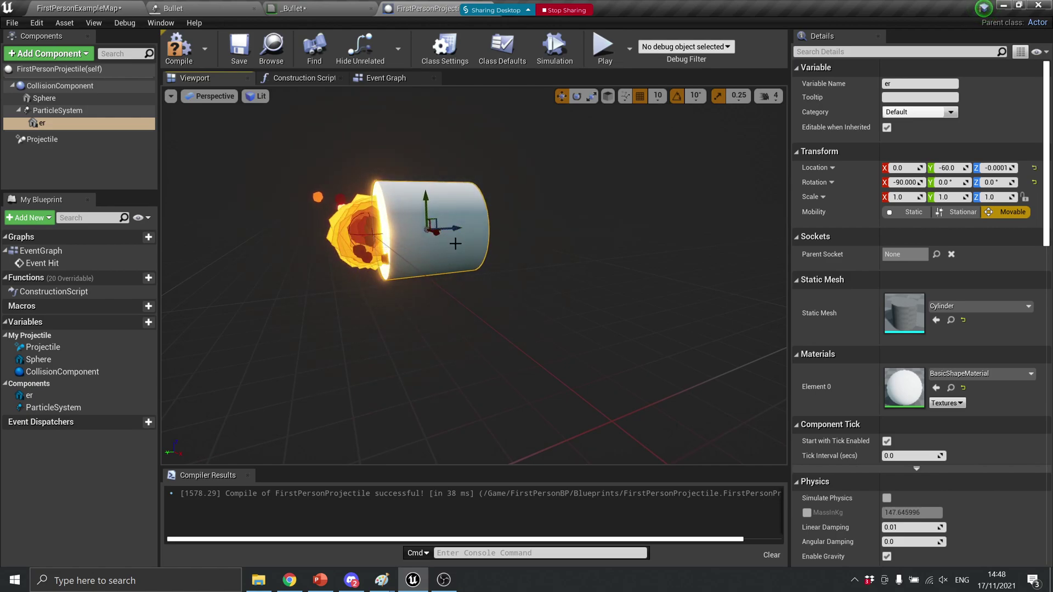
Stretch the cylinder threefold along its length with Scale Z 3.0
{"action": "key", "text": "e"}
{"action": "key", "text": "r"}
{"action": "left_click_drag", "start_coordinate": [454, 230], "coordinate": [524, 225]}
{"action": "key", "text": "w"}
{"action": "right_click_drag", "start_coordinate": [524, 225], "coordinate": [429, 438]}
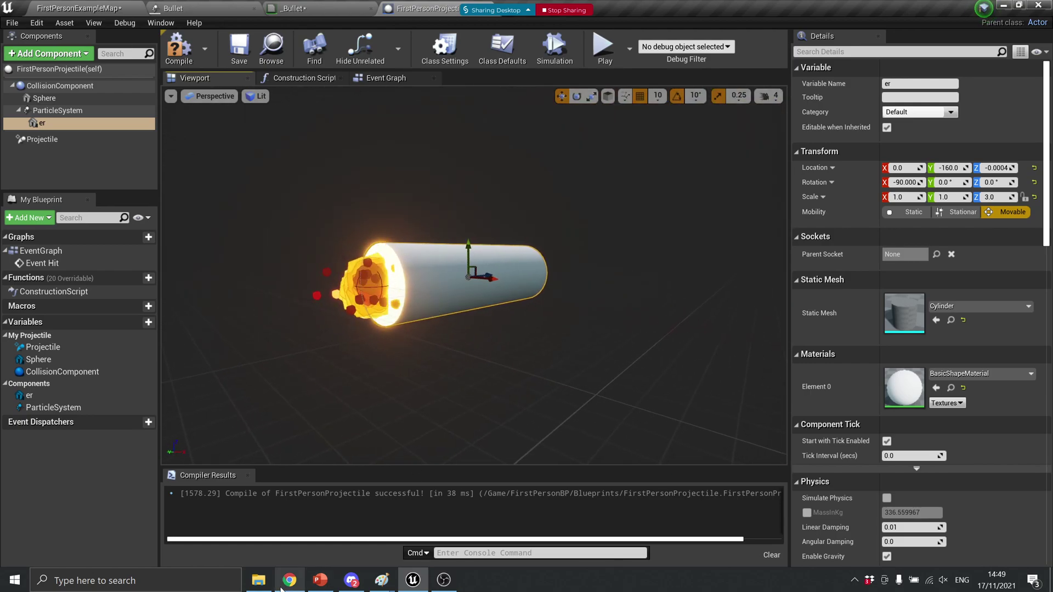
{"action": "mouse_move", "coordinate": [286, 586]}
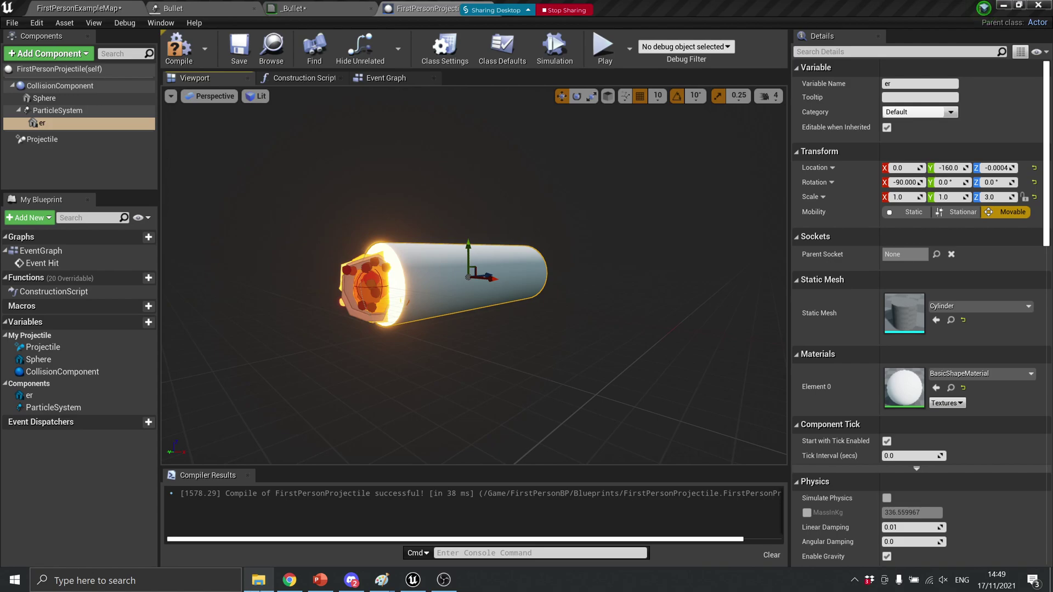
{"action": "left_click", "coordinate": [211, 6]}
Import the face JPG from Downloads into the project's FirstPersonBP content folder
{"action": "left_click", "coordinate": [84, 7]}
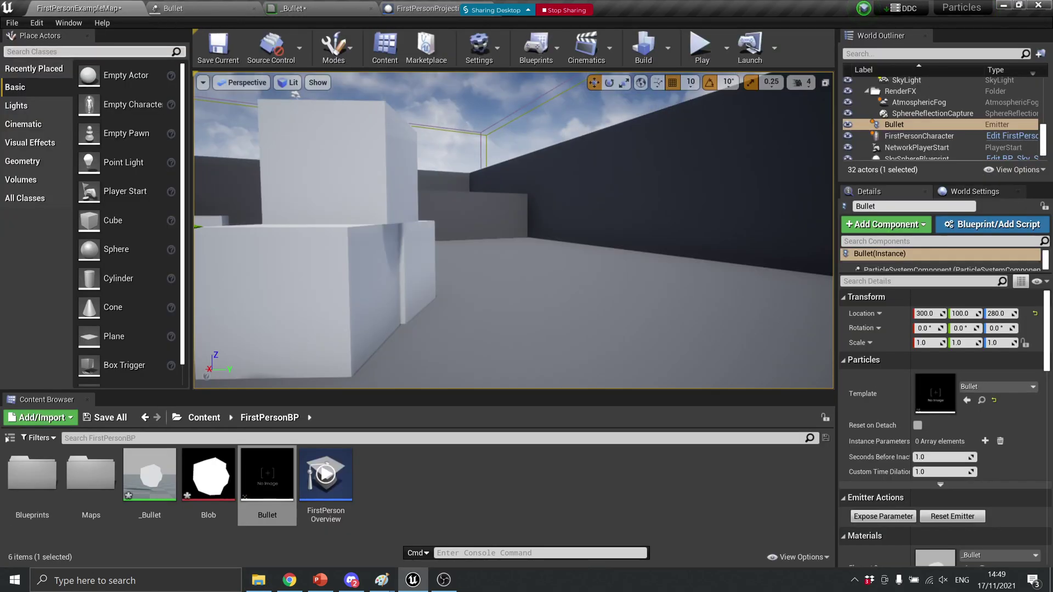
{"action": "left_click", "coordinate": [259, 580]}
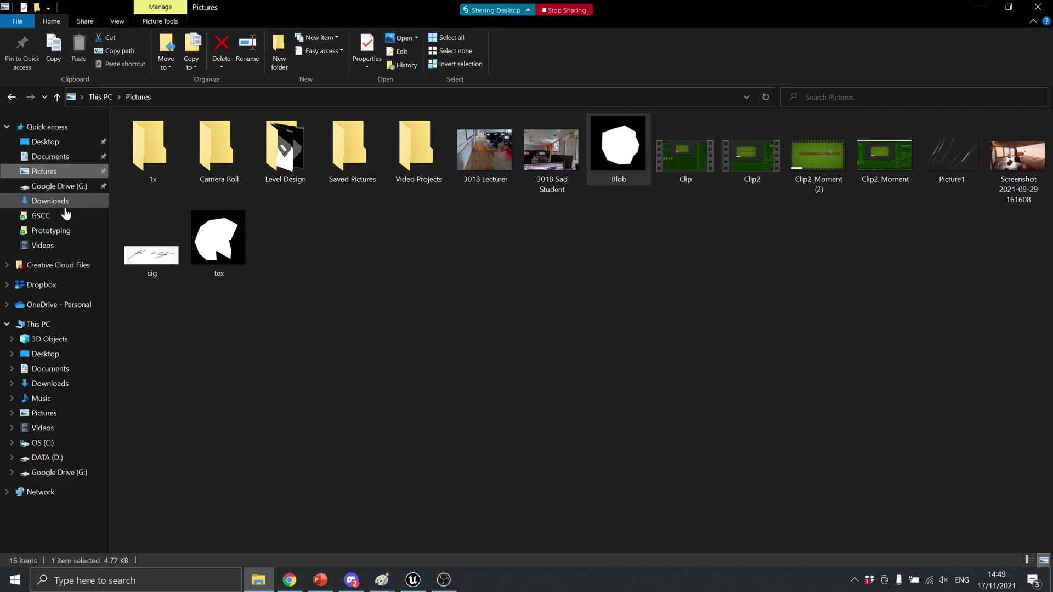
{"action": "left_click", "coordinate": [82, 200]}
{"action": "left_click_drag", "start_coordinate": [145, 155], "coordinate": [405, 527]}
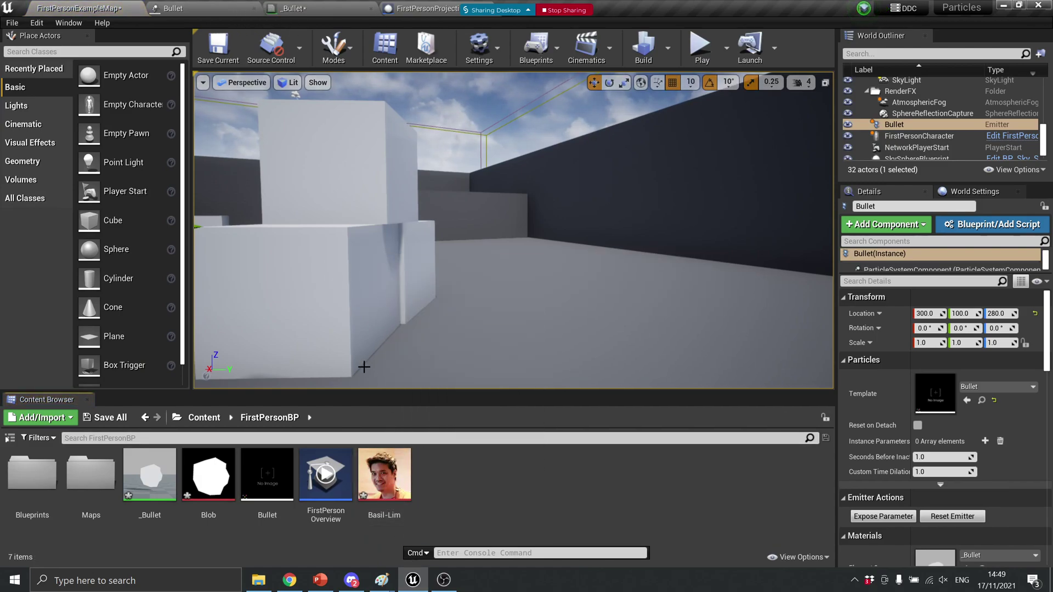
{"action": "right_click", "coordinate": [385, 471]}
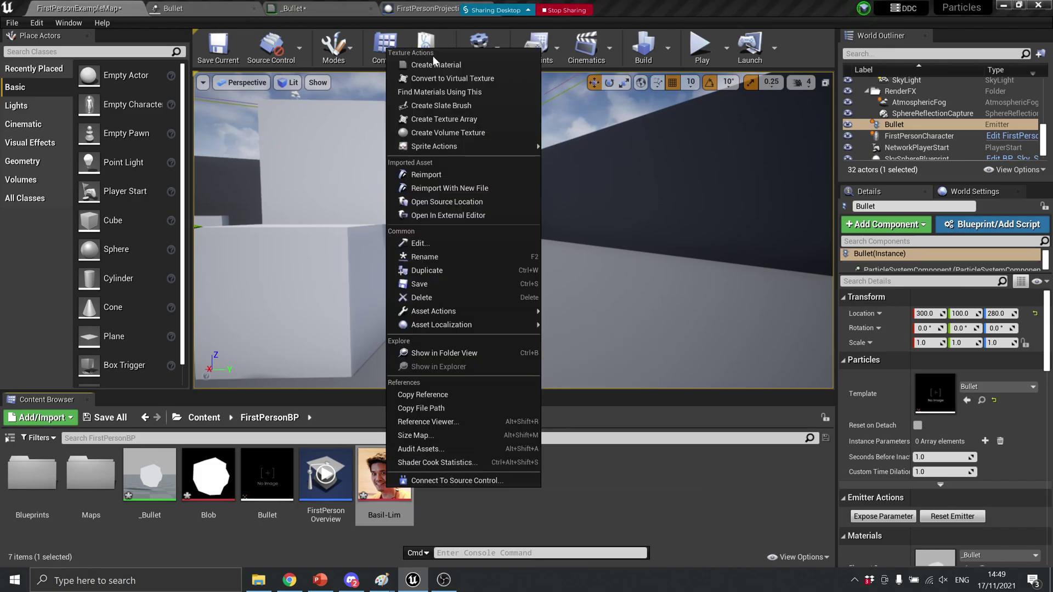
{"action": "left_click", "coordinate": [434, 64]}
{"action": "key", "text": "Return"}
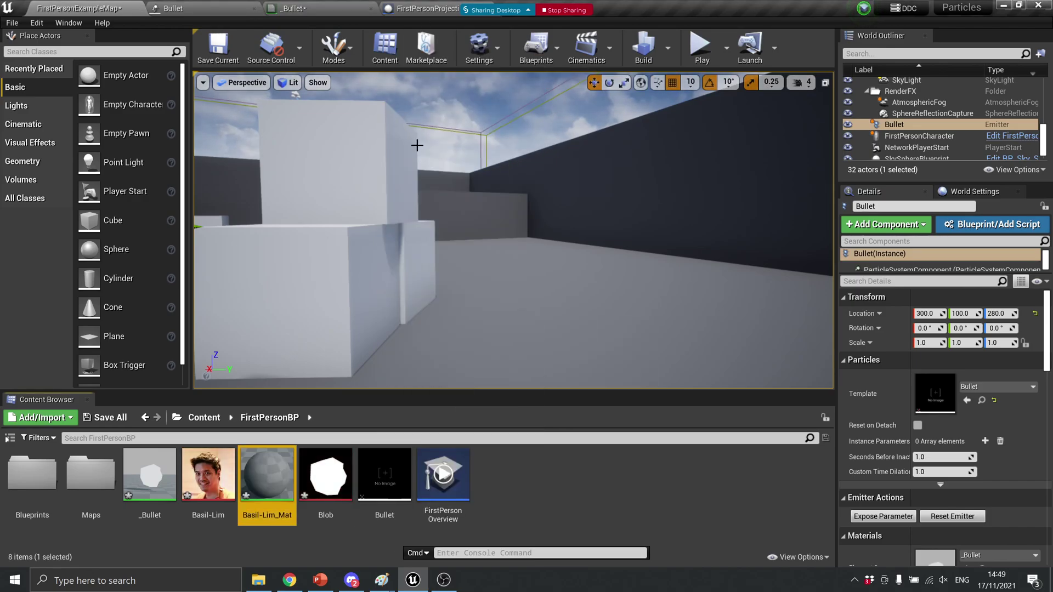
{"action": "left_click", "coordinate": [292, 7]}
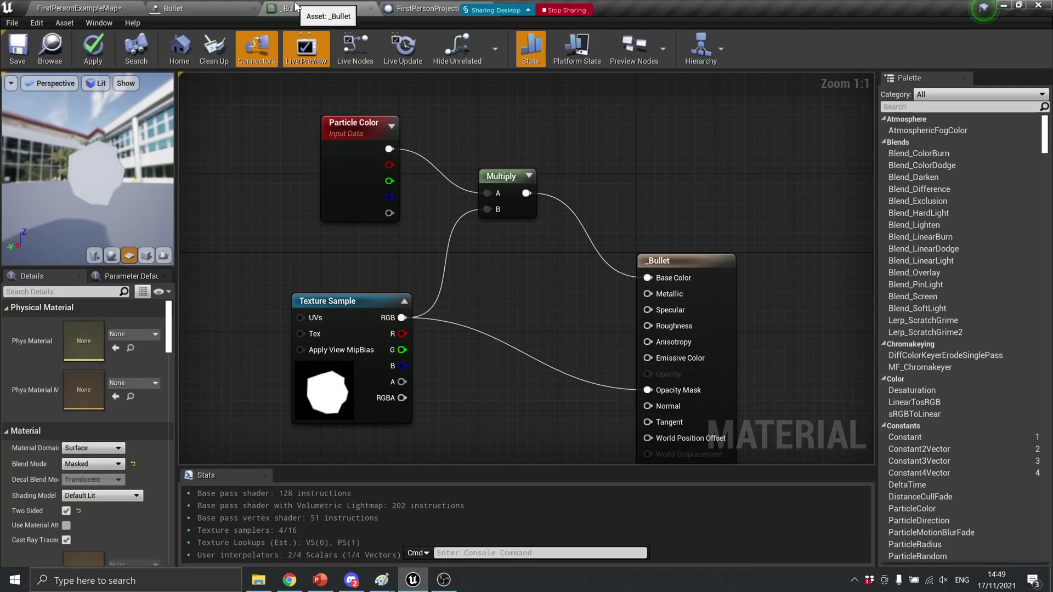
{"action": "left_click", "coordinate": [423, 9]}
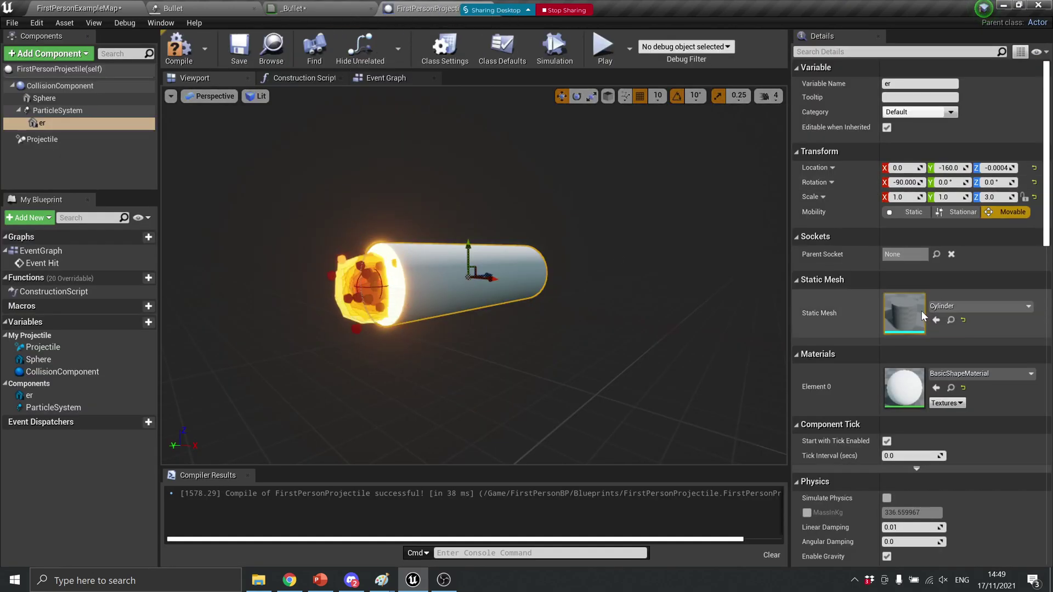
{"action": "left_click", "coordinate": [965, 374]}
{"action": "left_click", "coordinate": [954, 243]}
Attach 'er' under CollisionComponent, nest ParticleSystem beneath it, and compile the blueprint
{"action": "right_click_drag", "start_coordinate": [475, 274], "coordinate": [521, 373]}
{"action": "right_click_drag", "start_coordinate": [626, 332], "coordinate": [621, 339]}
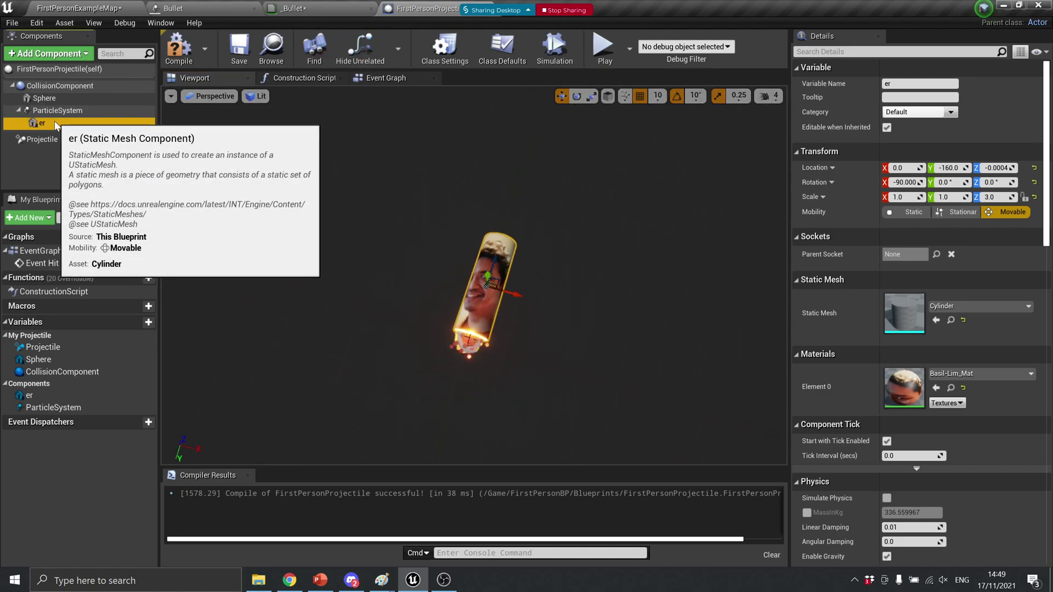
{"action": "left_click_drag", "start_coordinate": [52, 116], "coordinate": [53, 89]}
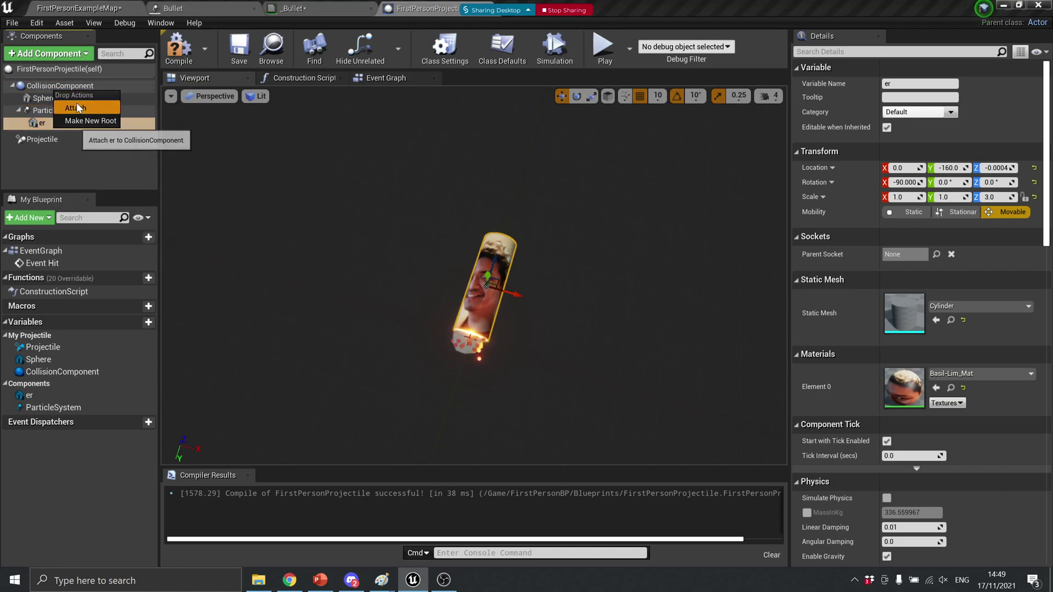
{"action": "left_click", "coordinate": [60, 107]}
{"action": "left_click", "coordinate": [57, 111]}
{"action": "left_click_drag", "start_coordinate": [57, 112], "coordinate": [55, 120]}
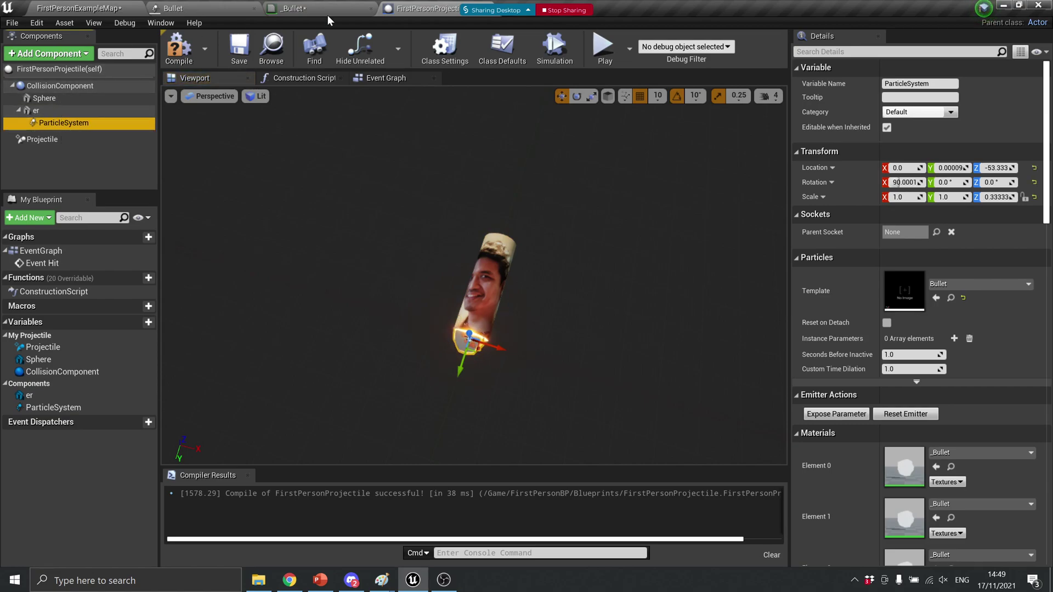
{"action": "left_click", "coordinate": [178, 49]}
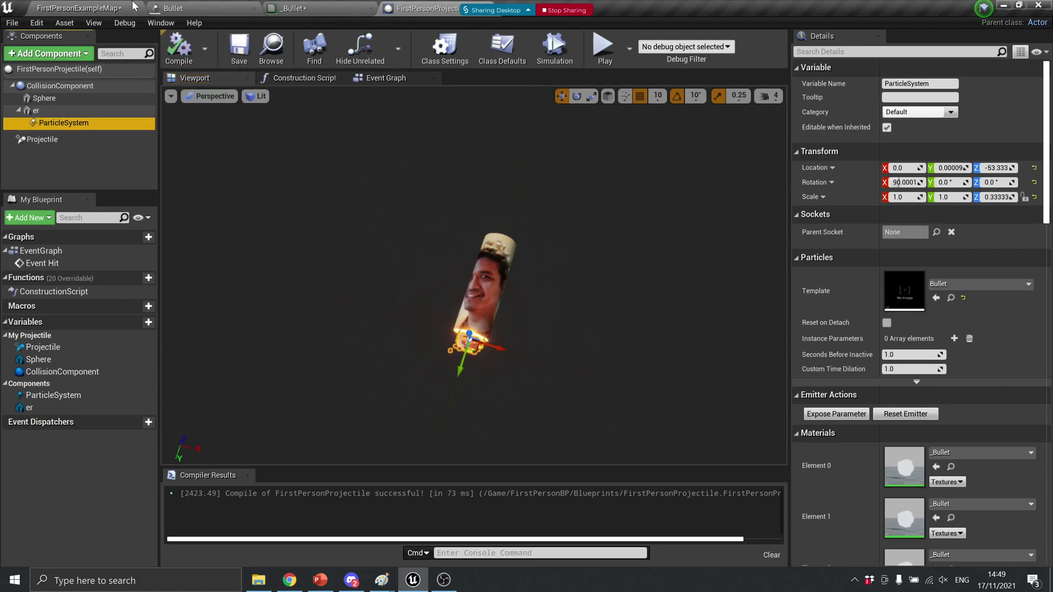
Play FirstPersonExampleMap and fire a series of face-textured projectiles to watch their flaming trails
{"action": "left_click", "coordinate": [76, 8]}
{"action": "left_click", "coordinate": [701, 48]}
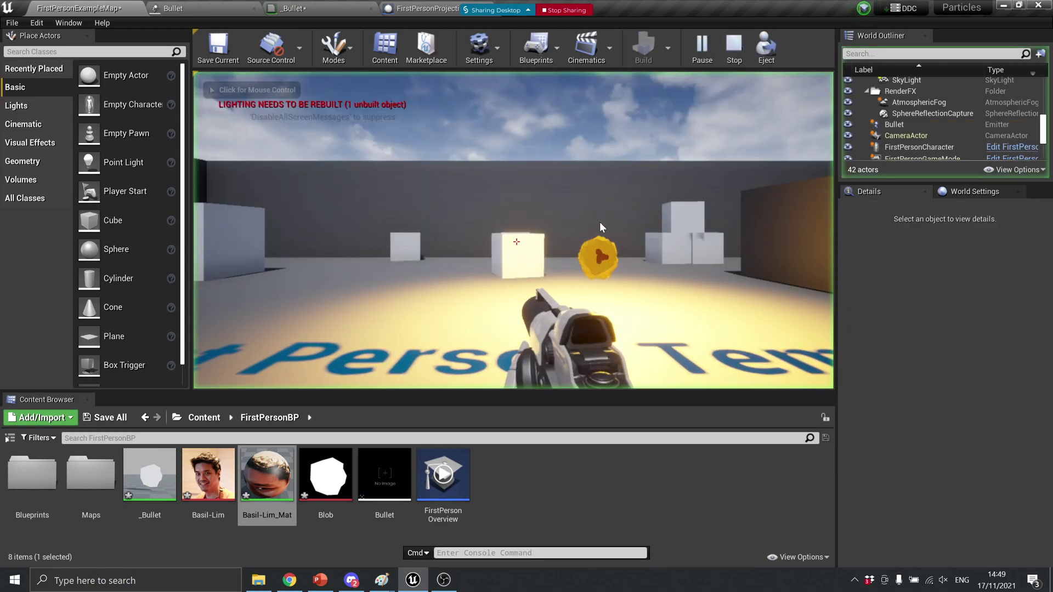
{"action": "left_click", "coordinate": [516, 242]}
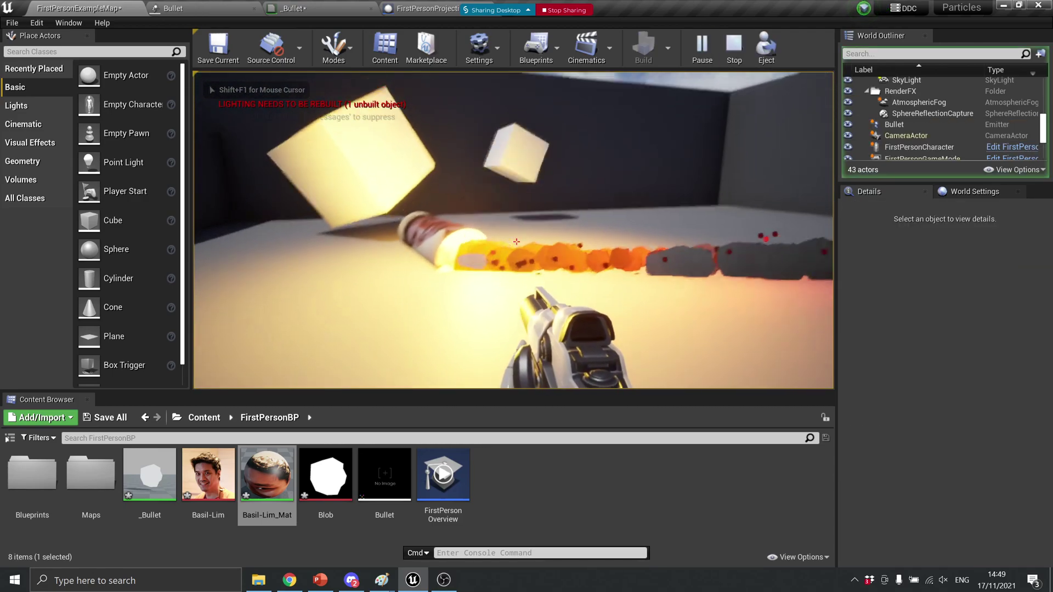
{"action": "left_click", "coordinate": [516, 242]}
{"action": "left_click", "coordinate": [516, 242]}
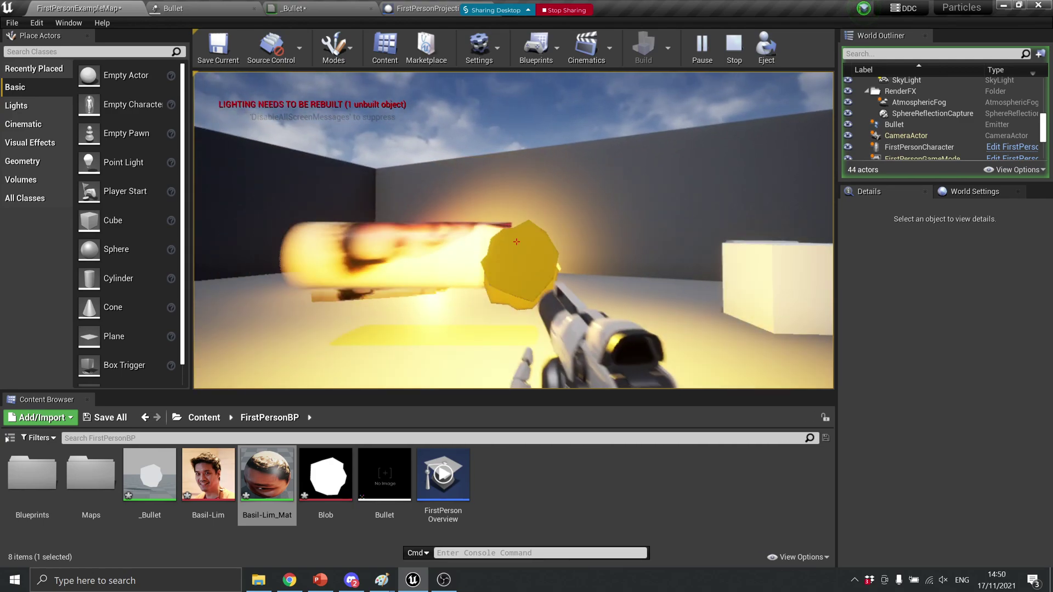
{"action": "left_click", "coordinate": [516, 242]}
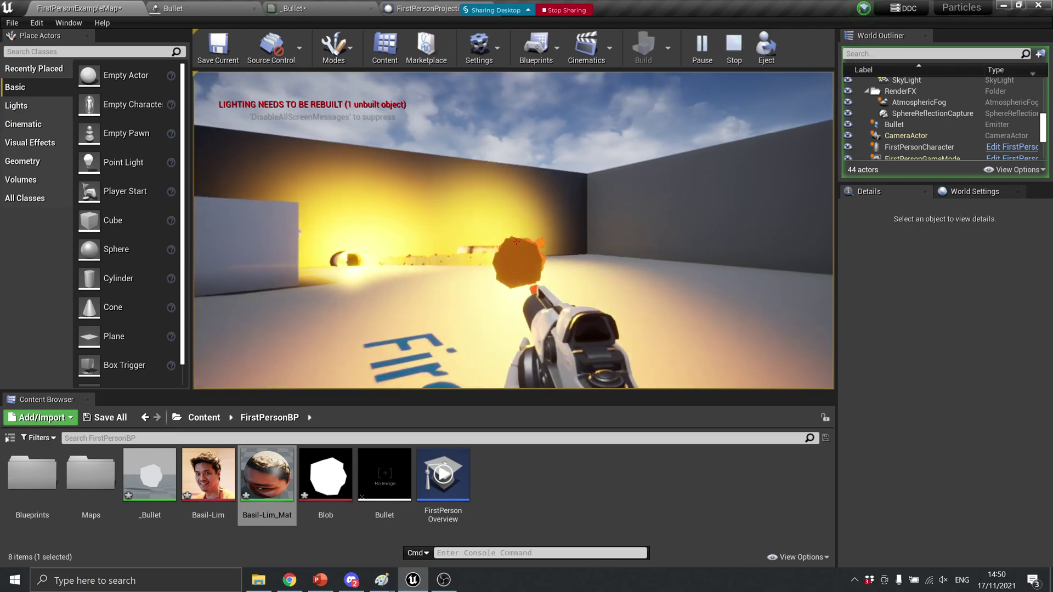
{"action": "left_click", "coordinate": [516, 241]}
{"action": "left_click", "coordinate": [516, 242]}
{"action": "left_click", "coordinate": [516, 241]}
{"action": "left_click", "coordinate": [516, 242]}
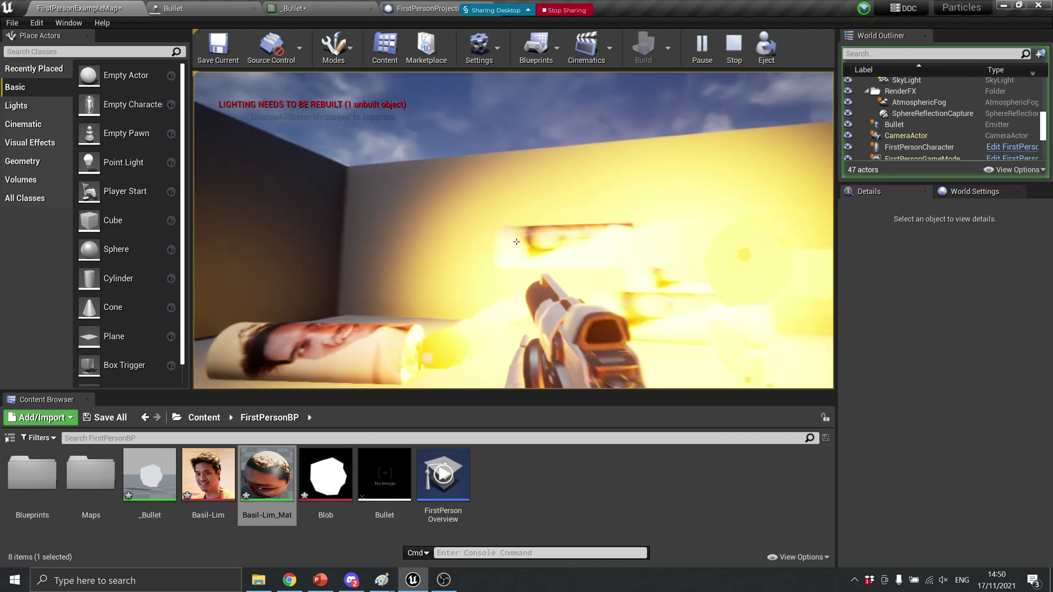
{"action": "left_click", "coordinate": [516, 242]}
{"action": "left_click", "coordinate": [516, 241]}
{"action": "left_click", "coordinate": [516, 242]}
{"action": "left_click", "coordinate": [516, 242]}
{"action": "left_click", "coordinate": [516, 242]}
{"action": "left_click", "coordinate": [516, 241]}
{"action": "left_click", "coordinate": [516, 241]}
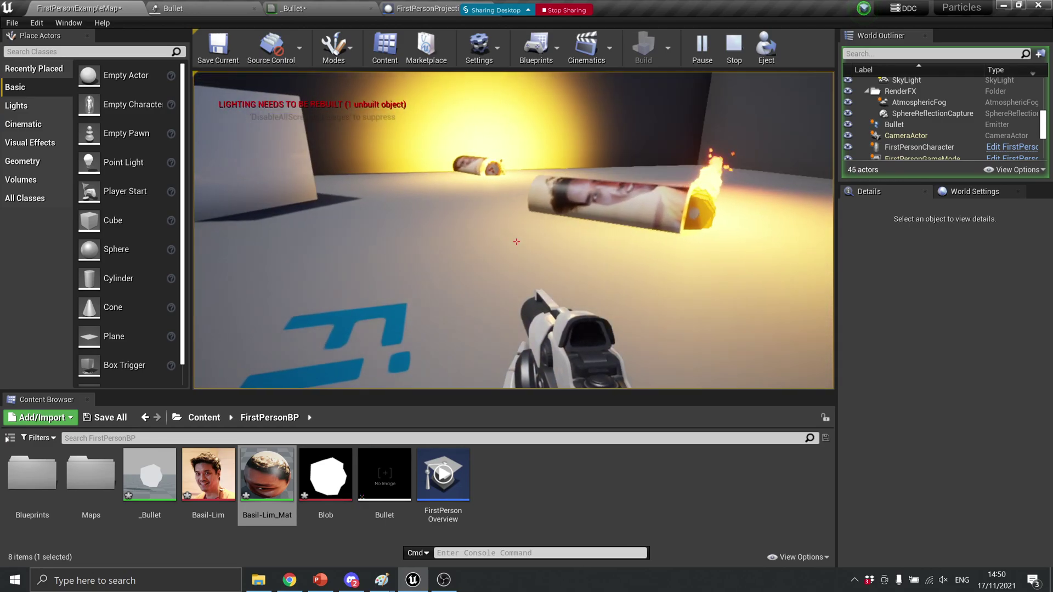
{"action": "left_click", "coordinate": [516, 242]}
{"action": "left_click", "coordinate": [516, 242]}
Stop the play test and set cylinder 'er' to rotation Z 90 and location X 140
{"action": "key", "text": "Escape"}
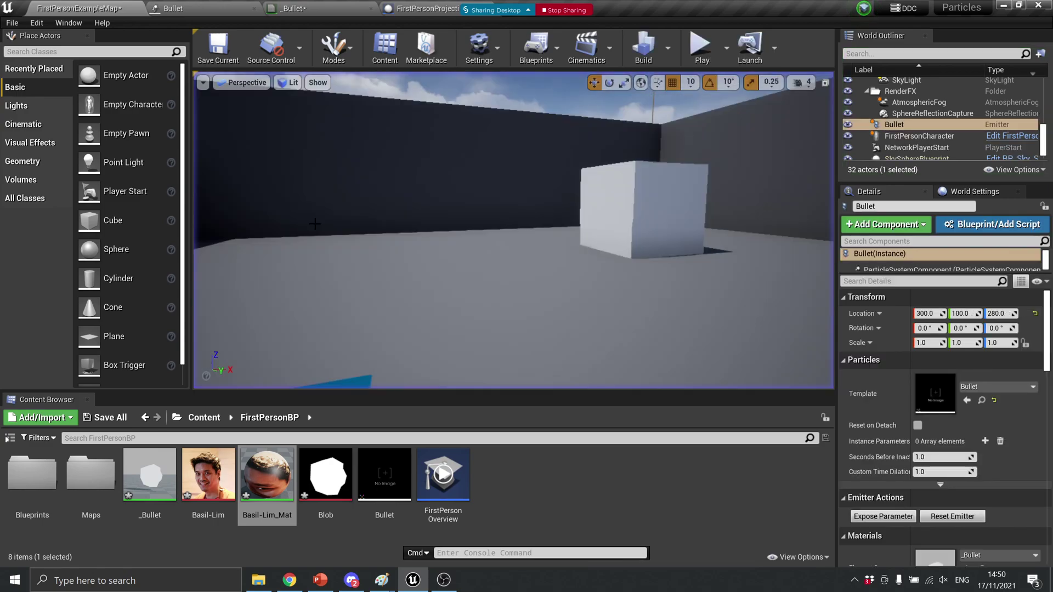
{"action": "left_click", "coordinate": [285, 8]}
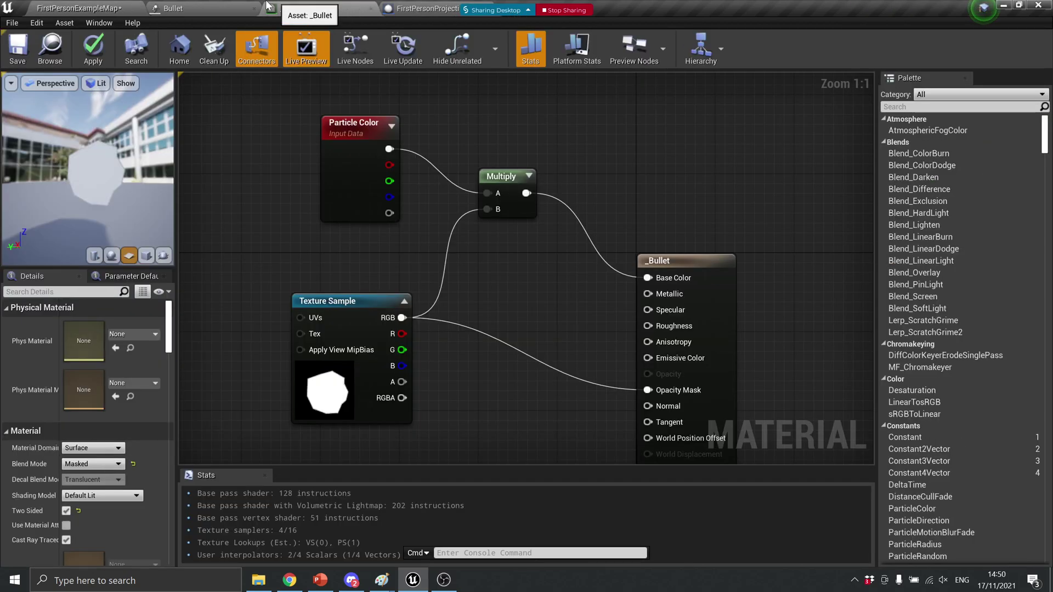
{"action": "left_click", "coordinate": [211, 8]}
{"action": "left_click", "coordinate": [423, 8]}
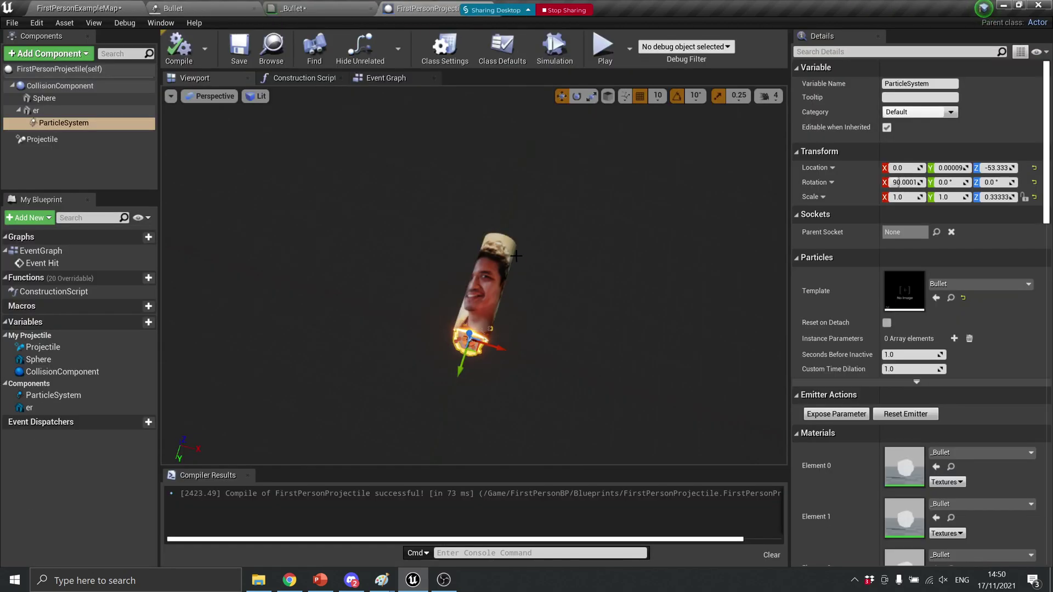
{"action": "left_click", "coordinate": [493, 278]}
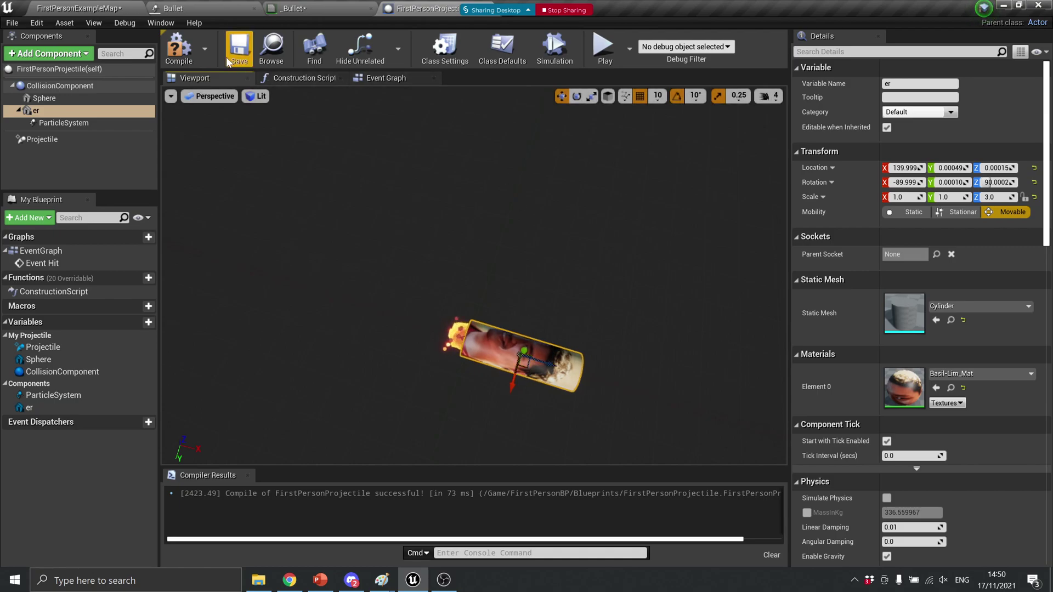
{"action": "left_click", "coordinate": [110, 8]}
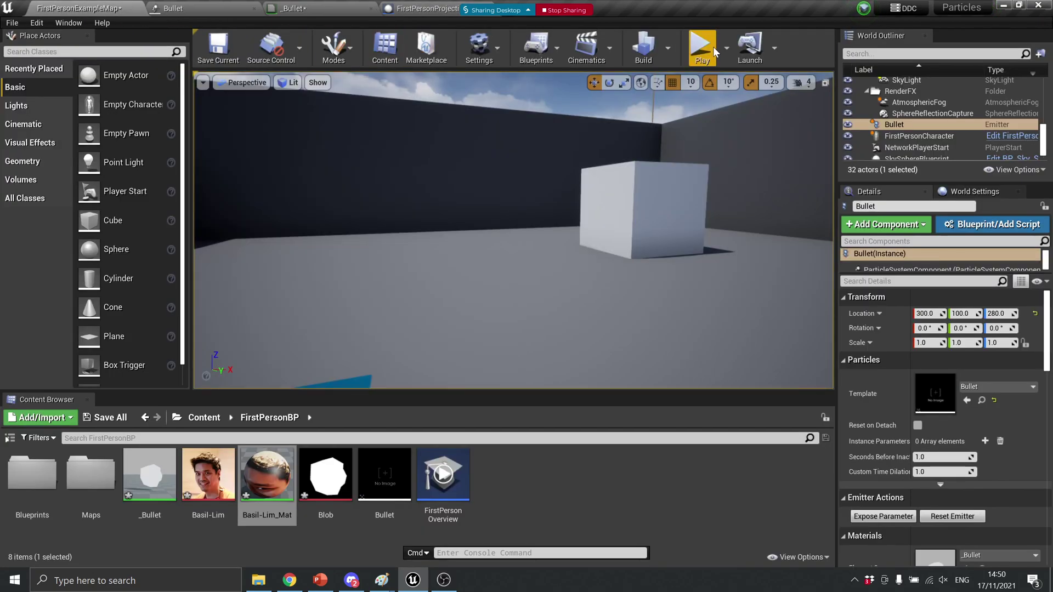
{"action": "left_click", "coordinate": [702, 48]}
{"action": "left_click", "coordinate": [516, 242]}
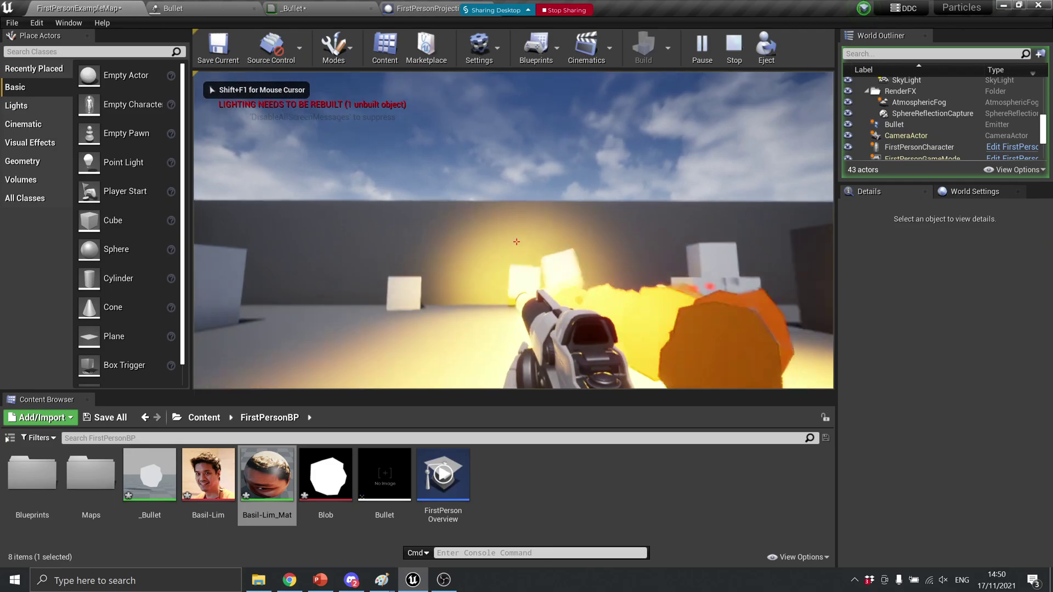
{"action": "left_click", "coordinate": [516, 242]}
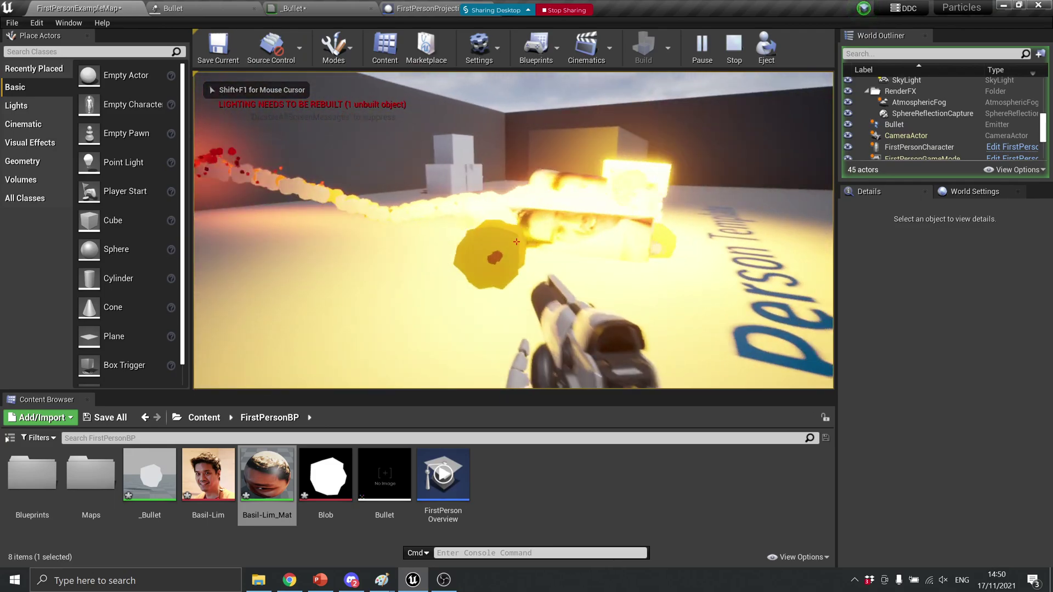
{"action": "left_click", "coordinate": [516, 242]}
{"action": "left_click", "coordinate": [516, 242]}
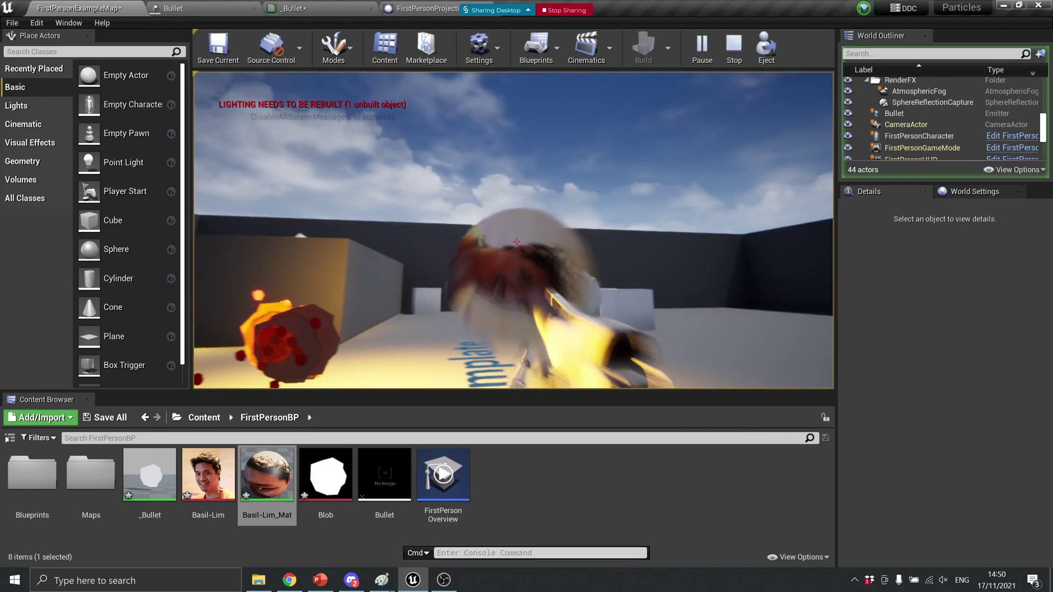
{"action": "left_click", "coordinate": [516, 242]}
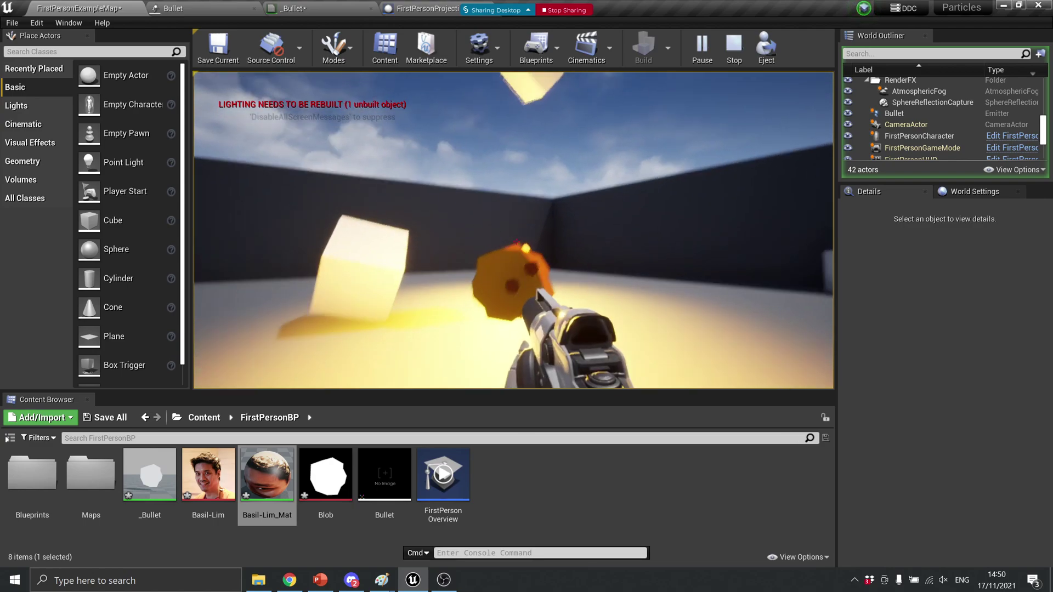
{"action": "key", "text": "w"}
{"action": "left_click", "coordinate": [516, 241]}
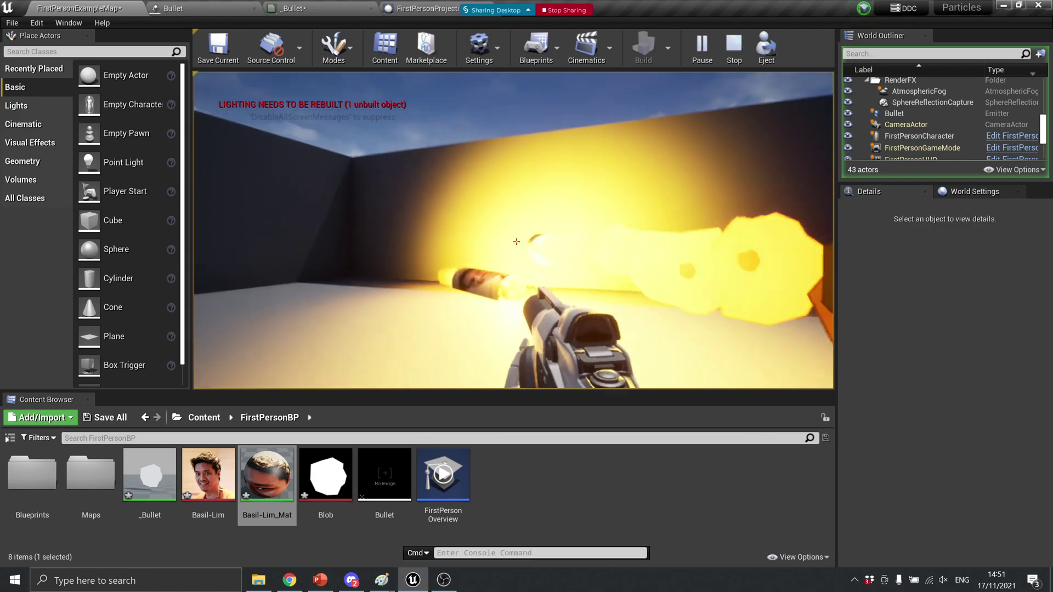
{"action": "left_click", "coordinate": [516, 241]}
{"action": "key", "text": "w"}
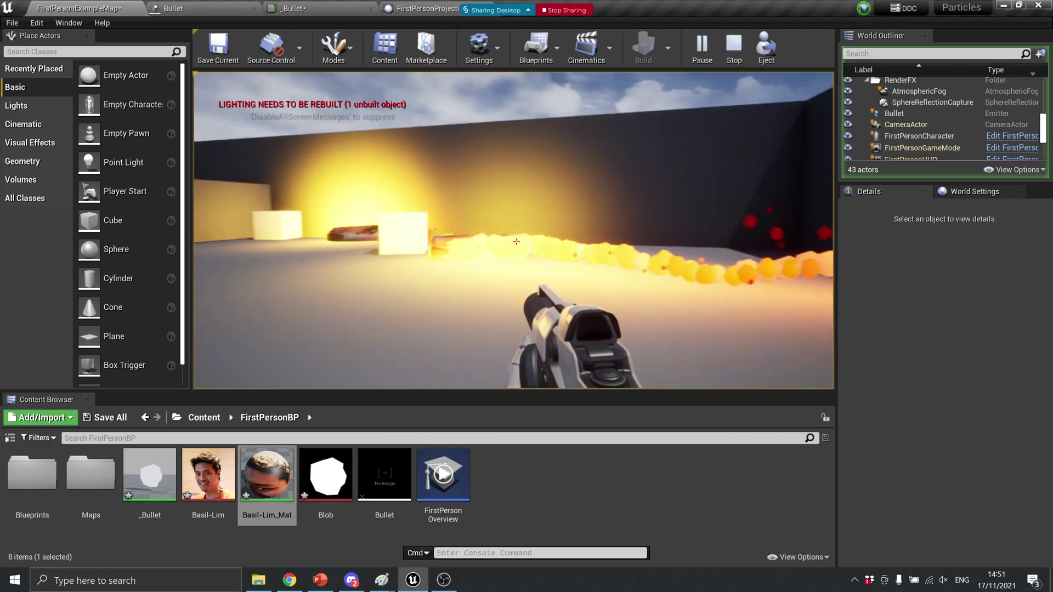
{"action": "left_click", "coordinate": [516, 241]}
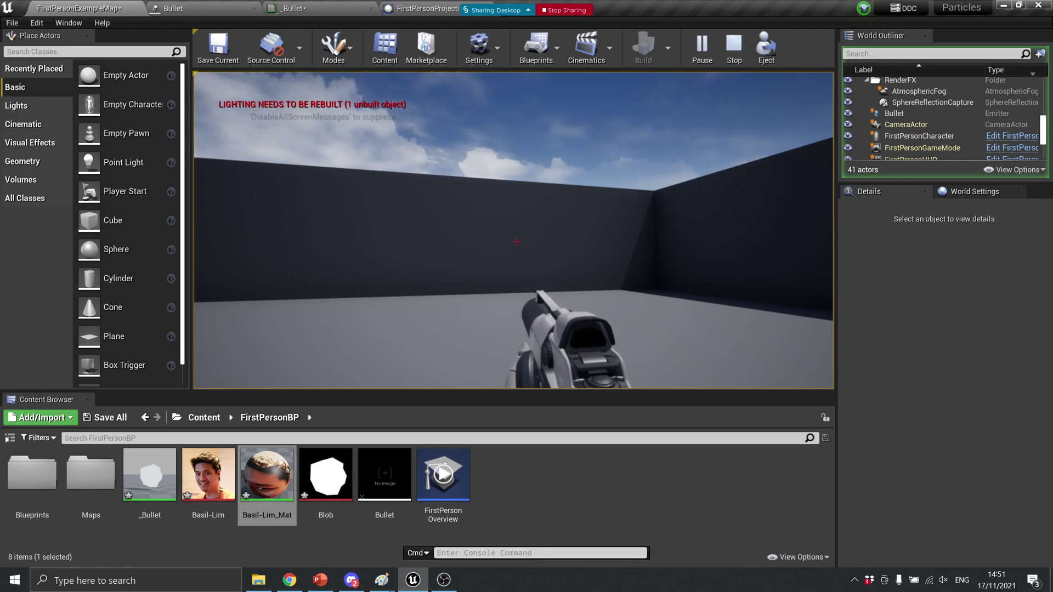
{"action": "key", "text": "Escape"}
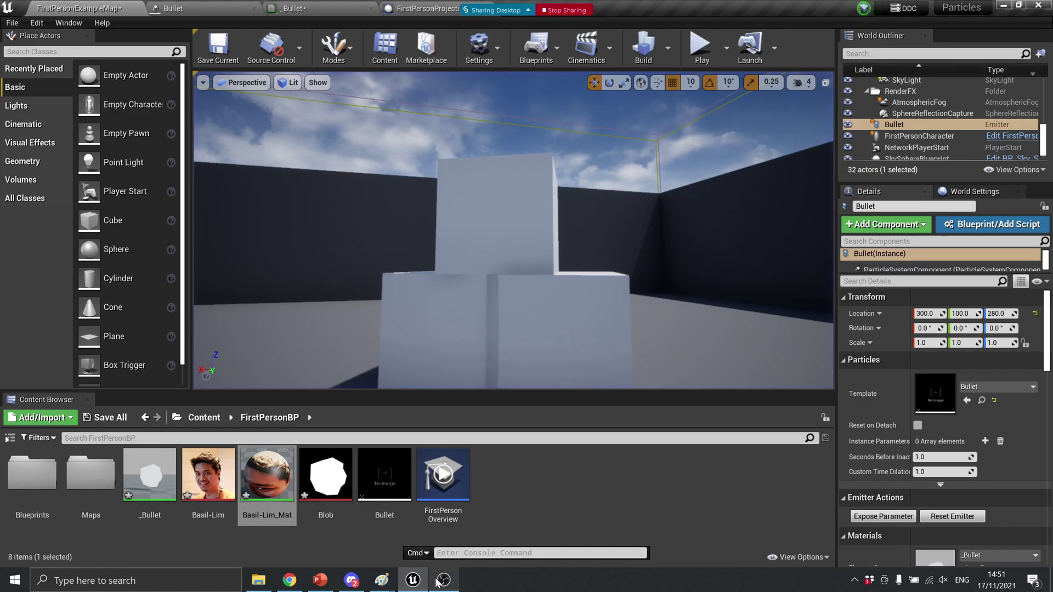